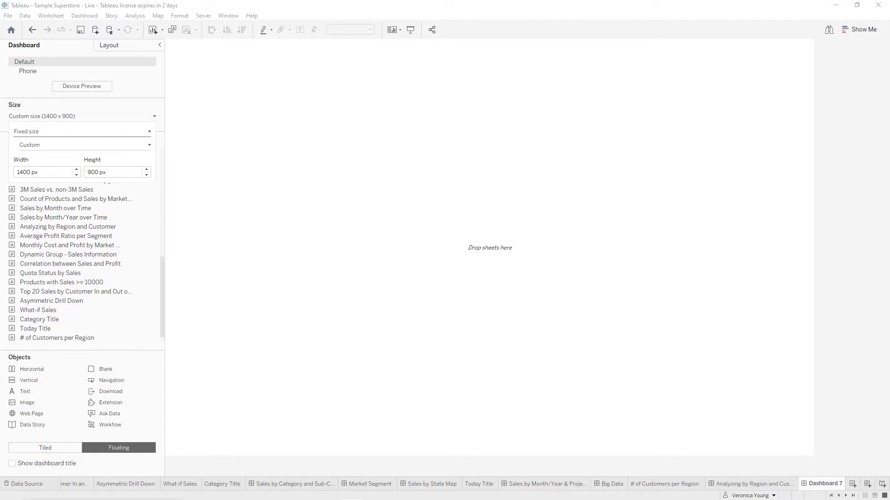
click(368, 182)
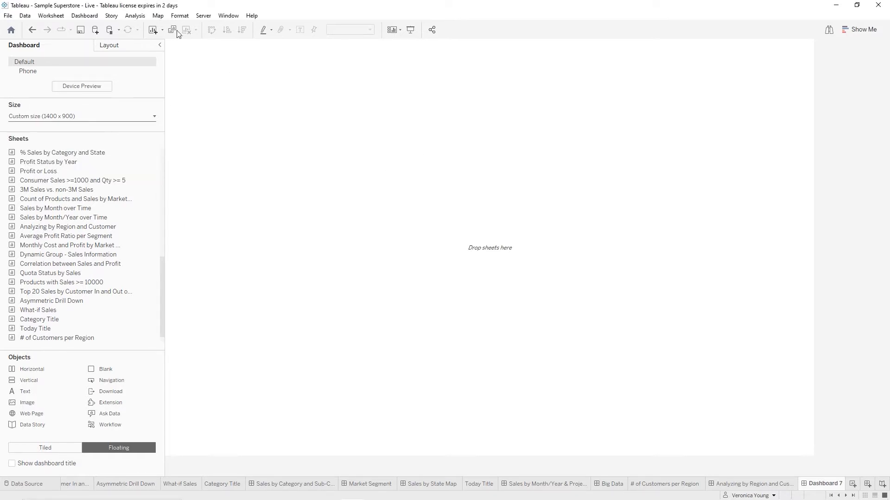
click(134, 17)
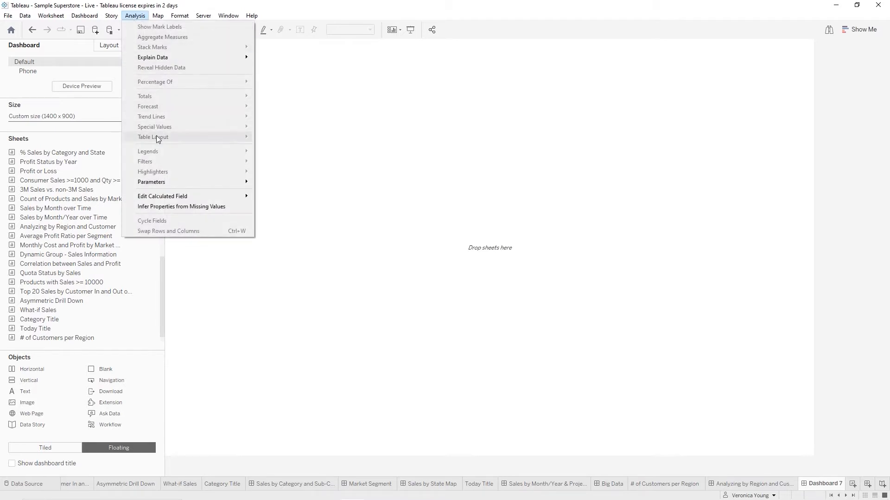
mouse_move(164, 198)
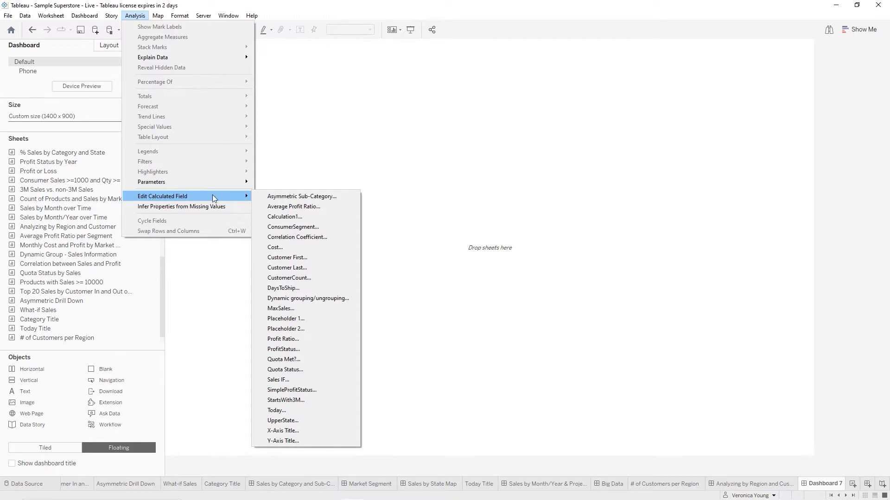
click(294, 168)
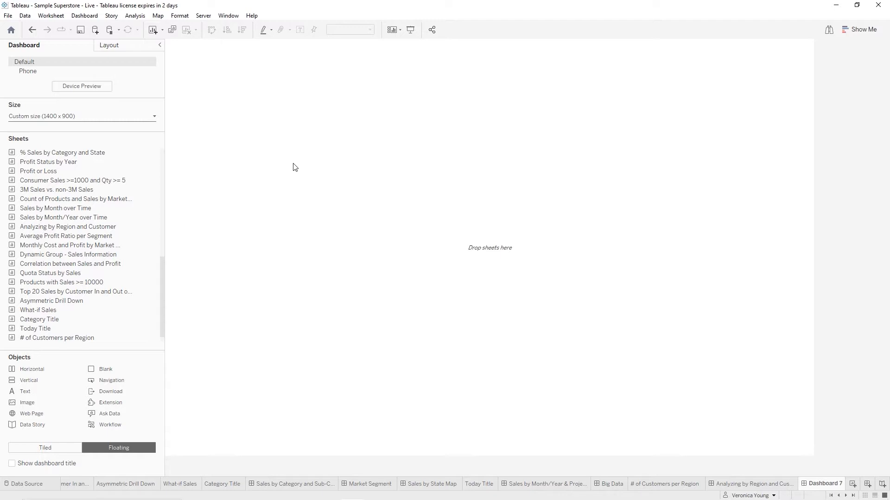
Add a new worksheet and start a calculated field named Customer Name.
click(855, 486)
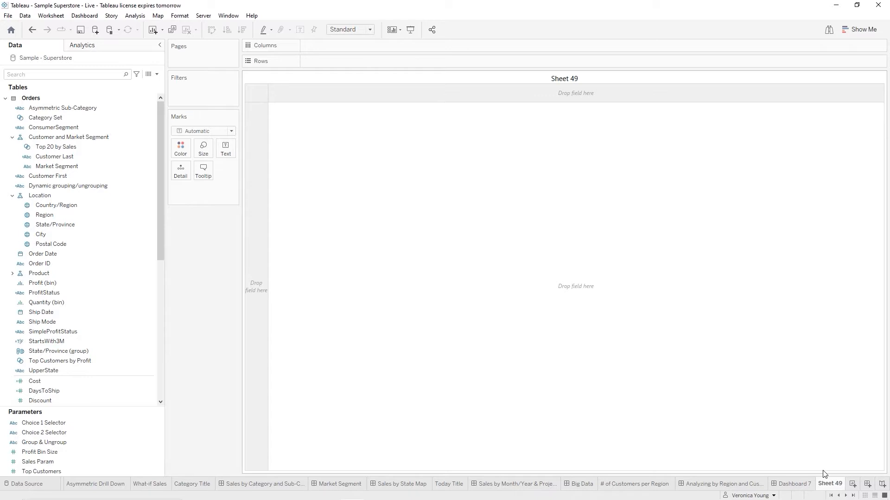
click(157, 74)
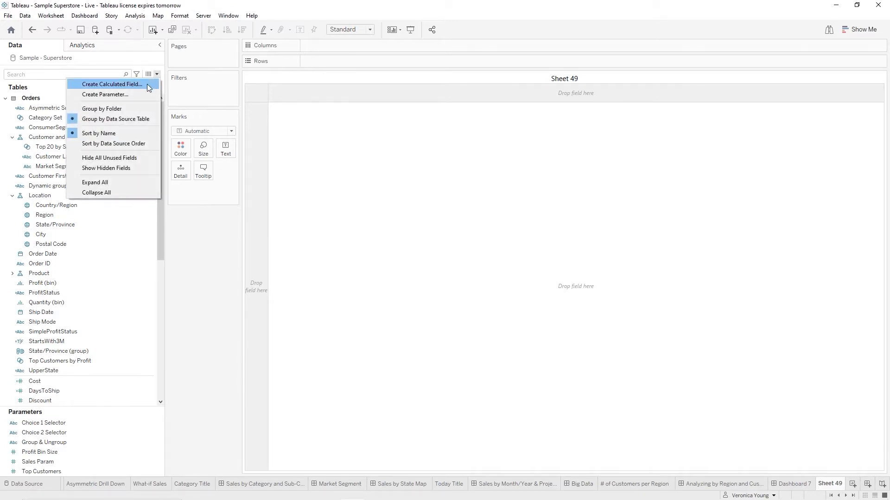
click(146, 84)
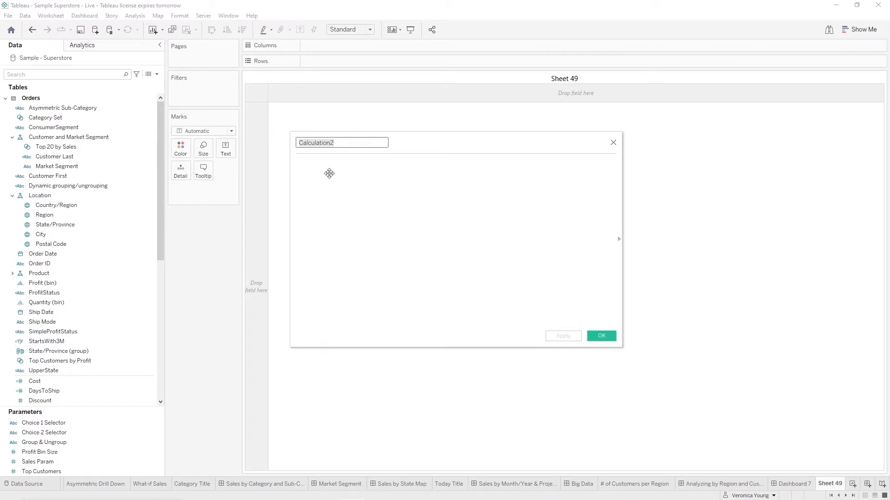
text(C)
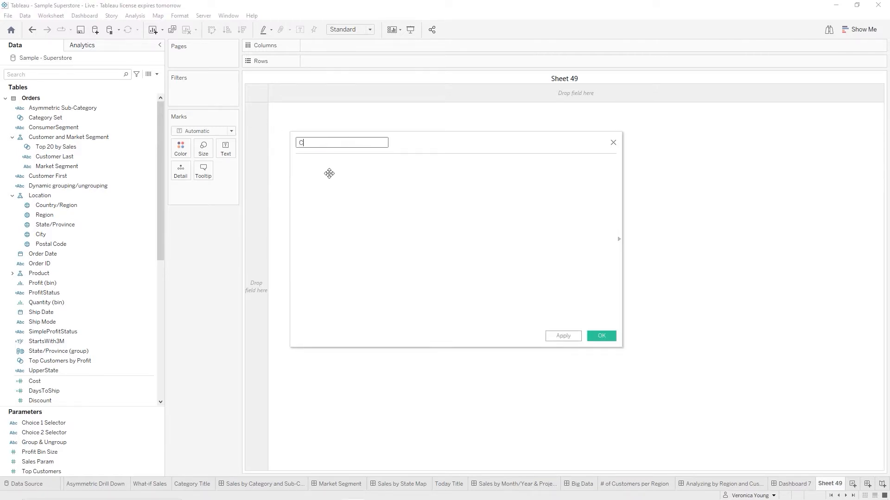
text(ustomer Name)
Enter the formula [Customer First] + ' ' + [Customer Last] for the calculated field.
key(Tab)
text(Cus)
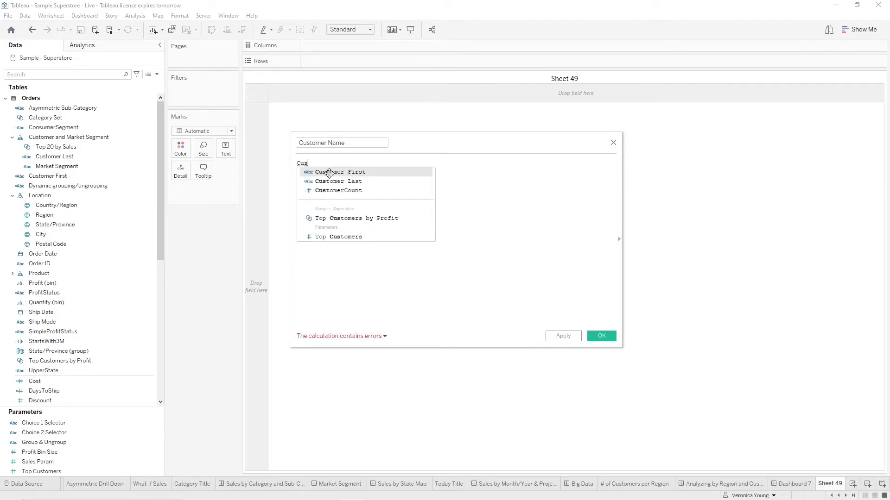
double_click(329, 172)
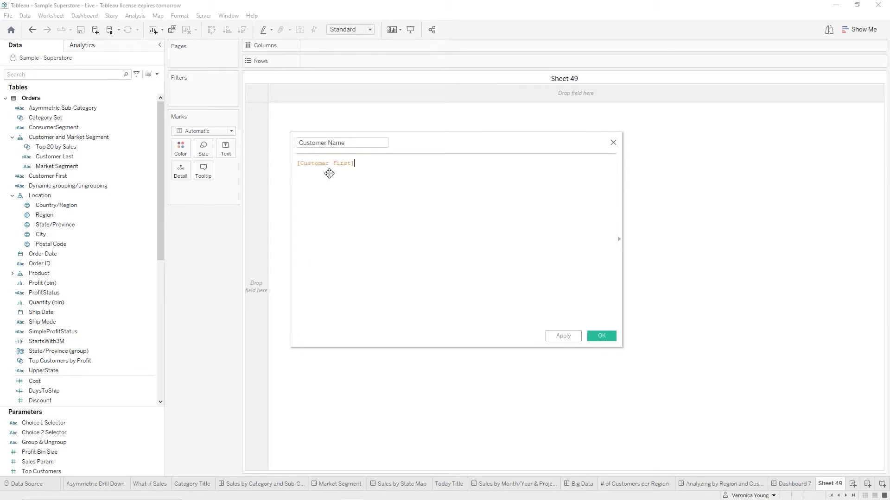
text(+ ' ' + Cus)
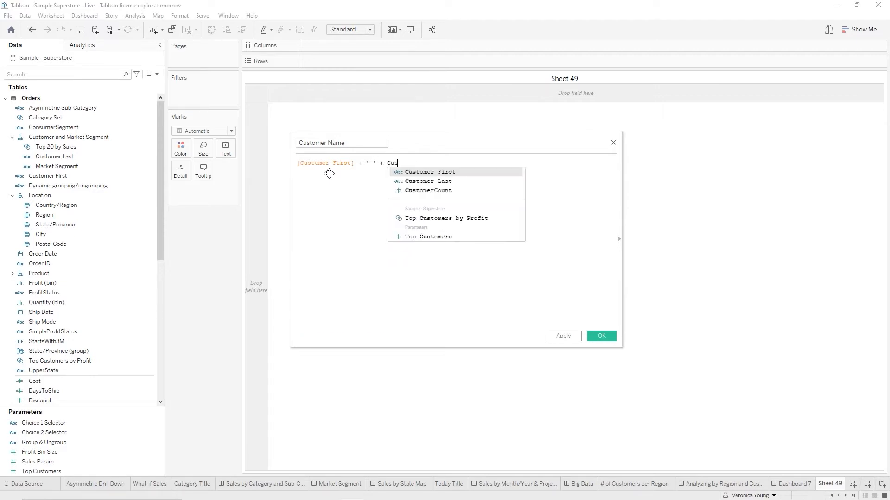
key(Down)
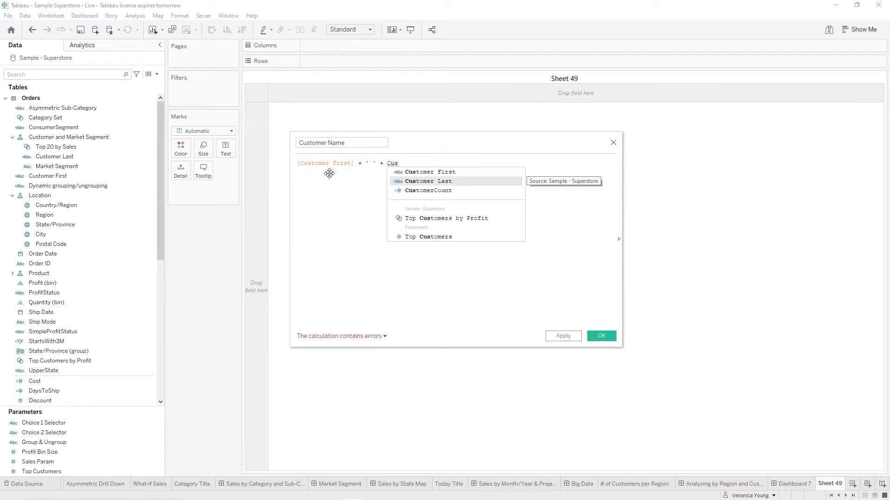
key(Return)
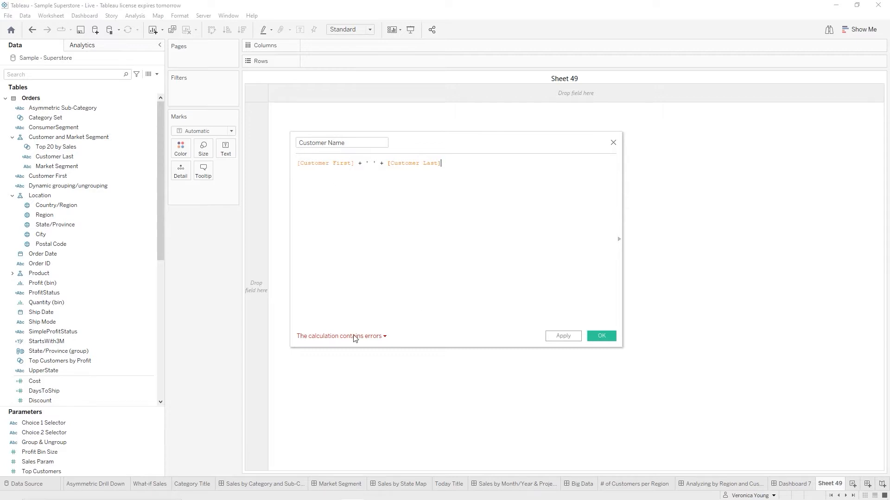
Rename the calculated field to Cust Name, save it, and place it on the worksheet's rows.
click(384, 337)
click(357, 140)
key(BackSpace)
key(BackSpace)
key(BackSpace)
key(BackSpace)
key(BackSpace)
key(BackSpace)
key(BackSpace)
key(BackSpace)
key(BackSpace)
key(BackSpace)
text(t)
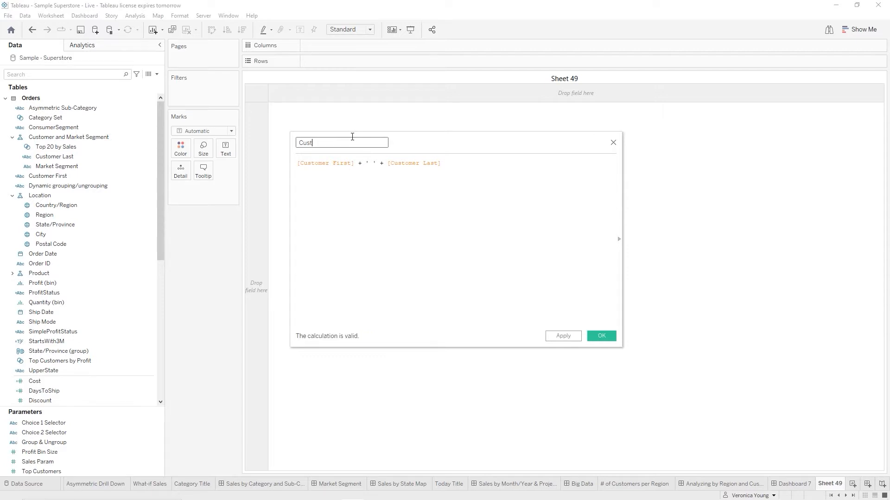
text( Name)
click(602, 336)
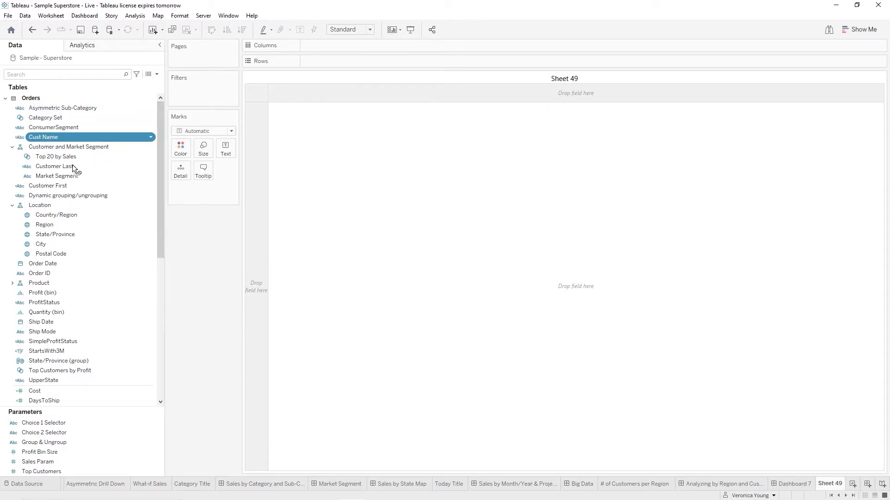
drag(74, 137, 331, 62)
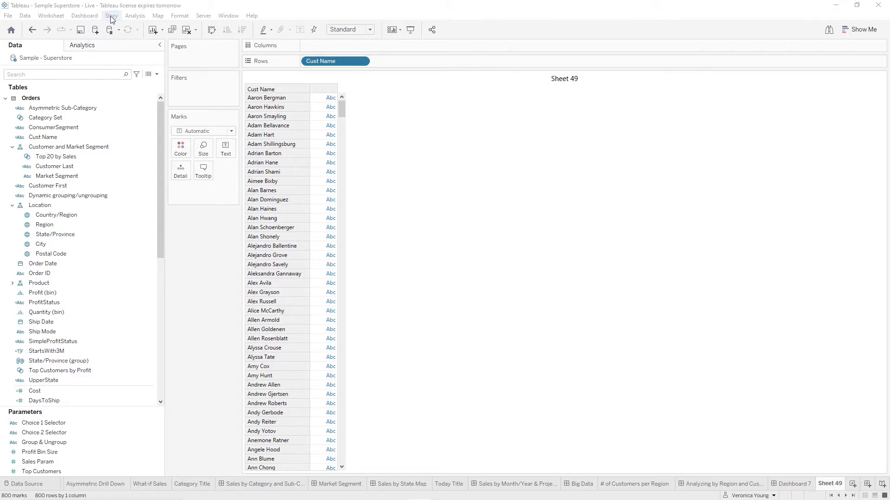
Start a calculated field named Region/State whose formula begins with the [Region] field.
click(157, 77)
click(139, 85)
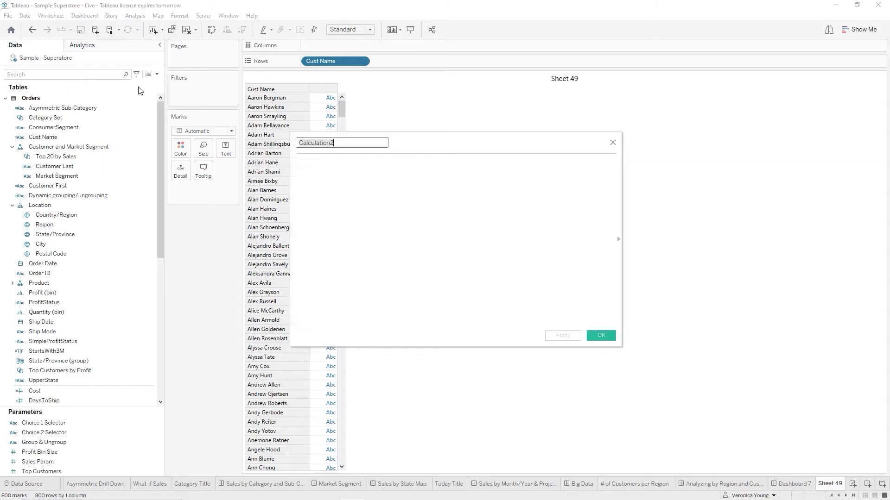
click(386, 146)
text(Region)
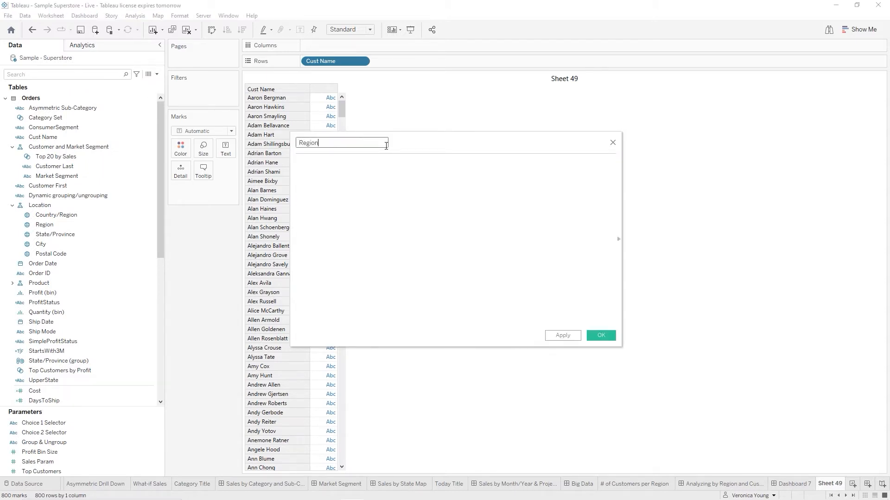
text(/State)
text(reg)
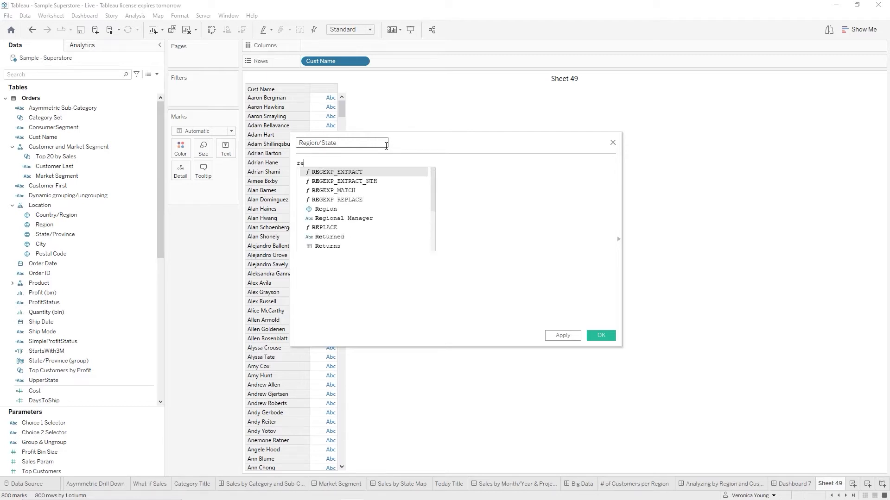
key(Down)
key(Down)
key(Down)
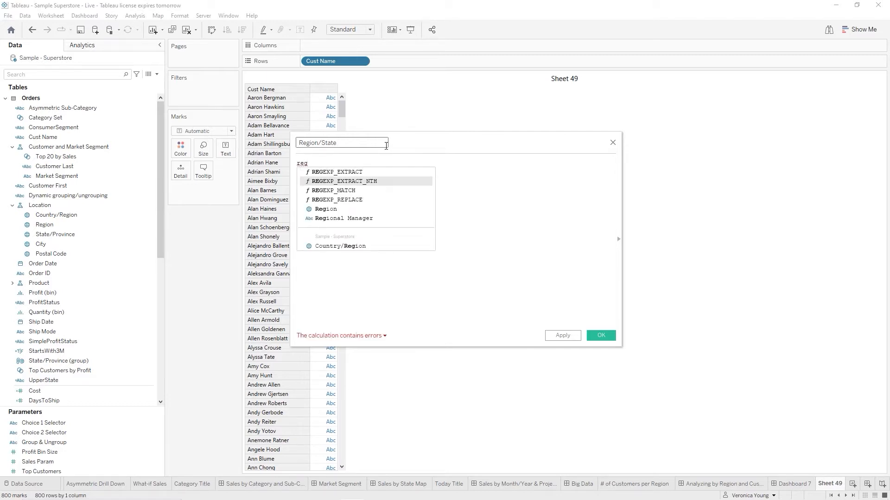
key(Down)
key(Return)
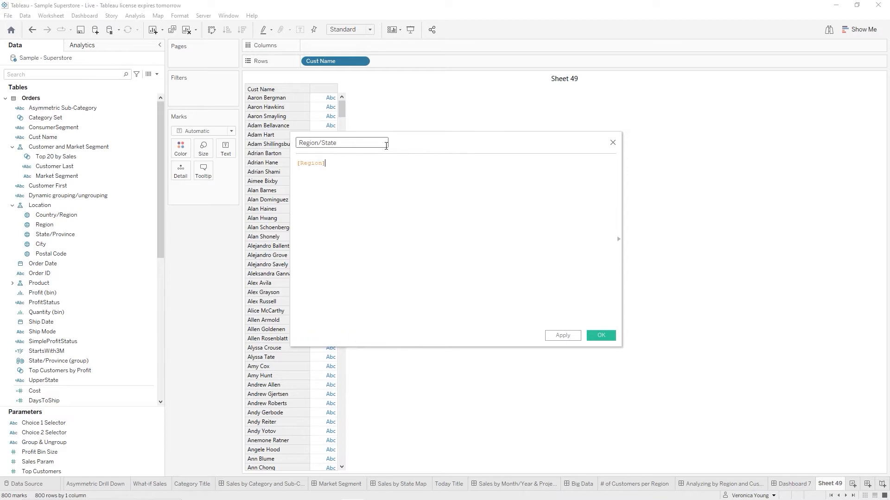
Complete the Region/State formula by appending + '/' + [State/Province], and save the field.
text(+)
text( ')
text(')
text(/')
text( + sta)
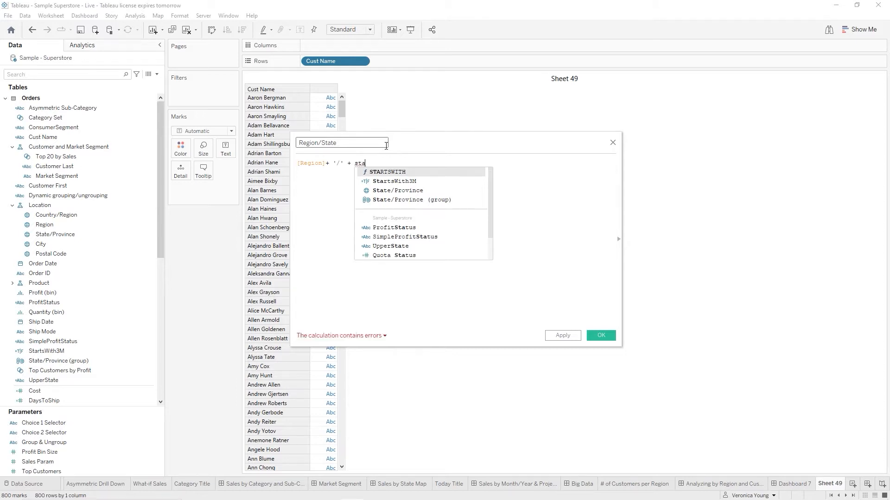
key(Down)
key(Down)
key(Return)
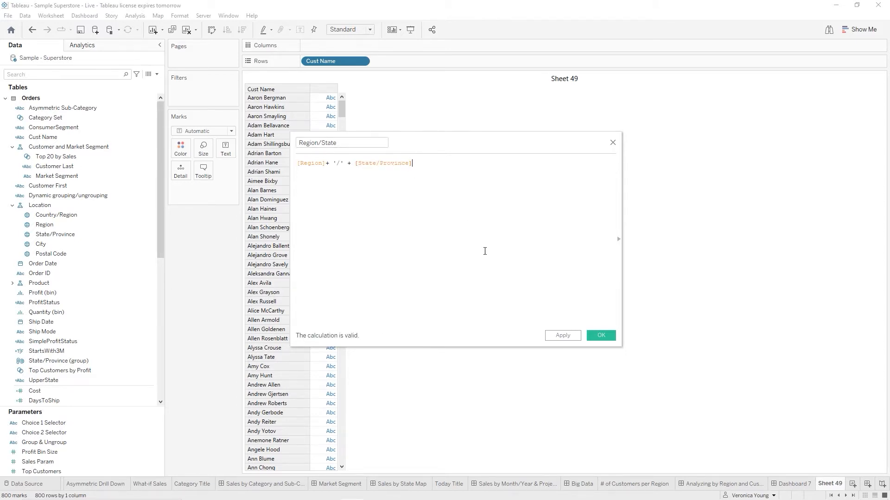
click(599, 339)
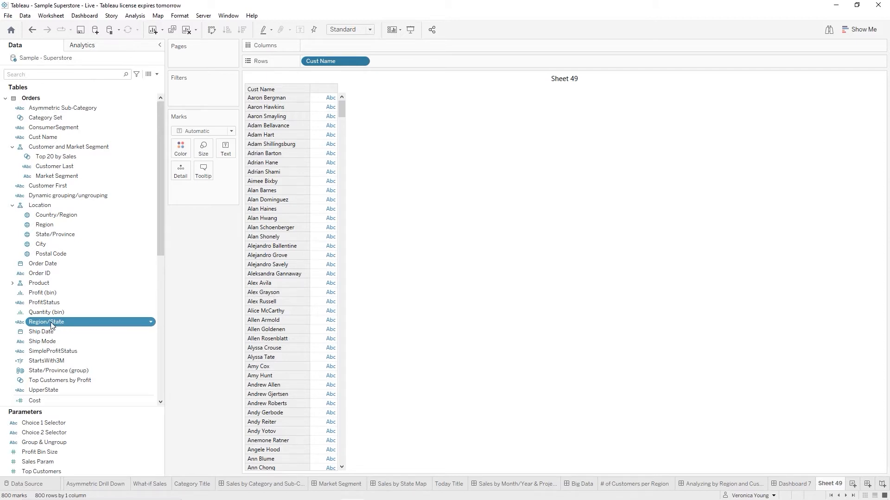
Add Region/State to the Location hierarchy and place it between Region and State/Province.
click(152, 323)
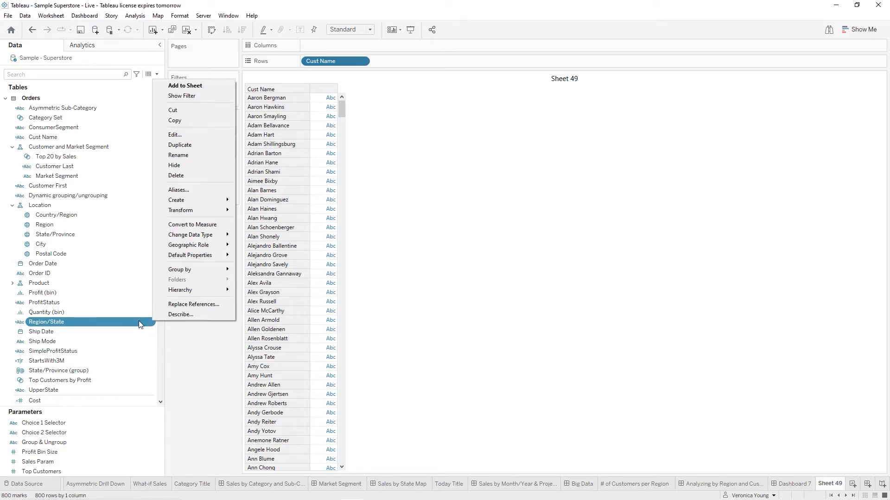
mouse_move(190, 291)
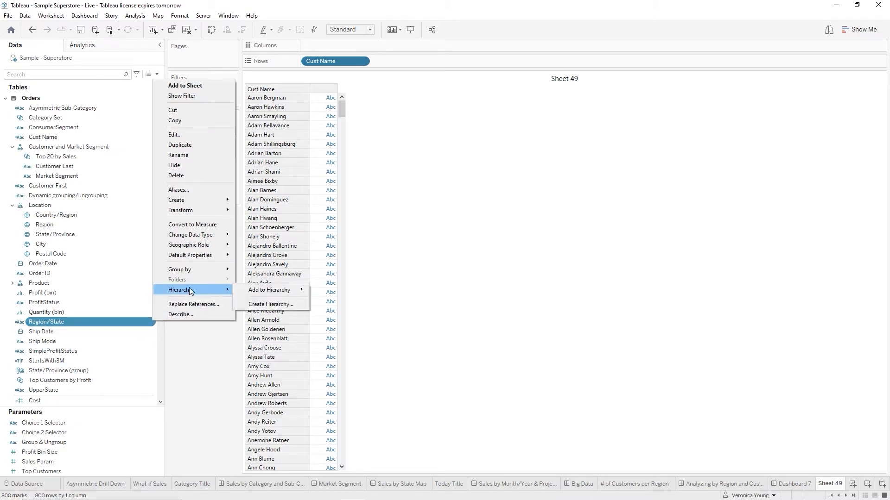
mouse_move(270, 292)
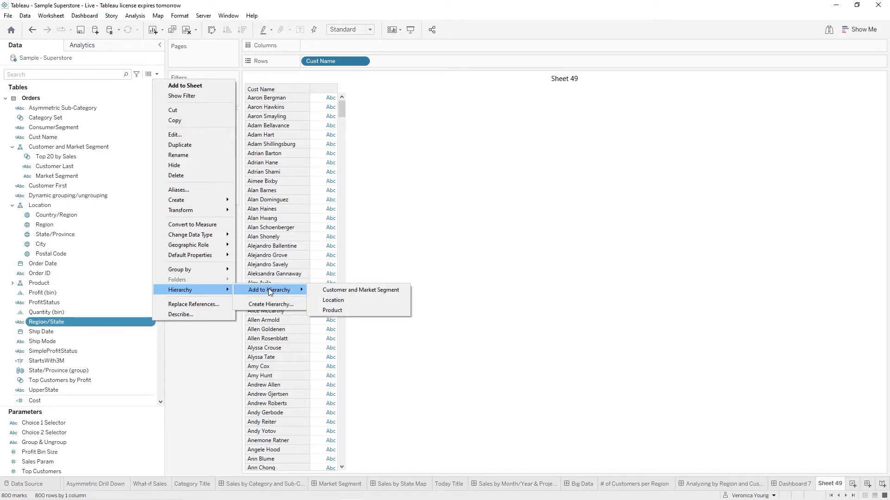
click(349, 304)
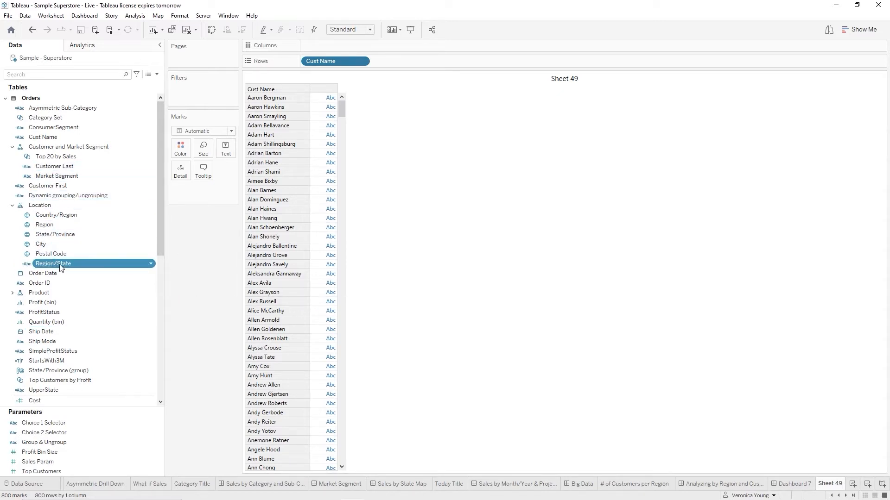
drag(65, 264, 69, 232)
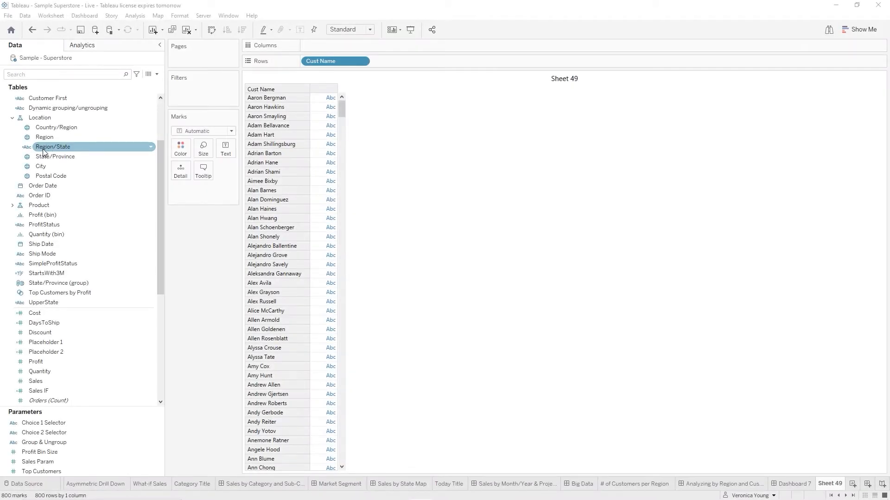
Filter the sheet by Region/State with all values selected, and show the filter control beside the view.
drag(42, 152, 190, 99)
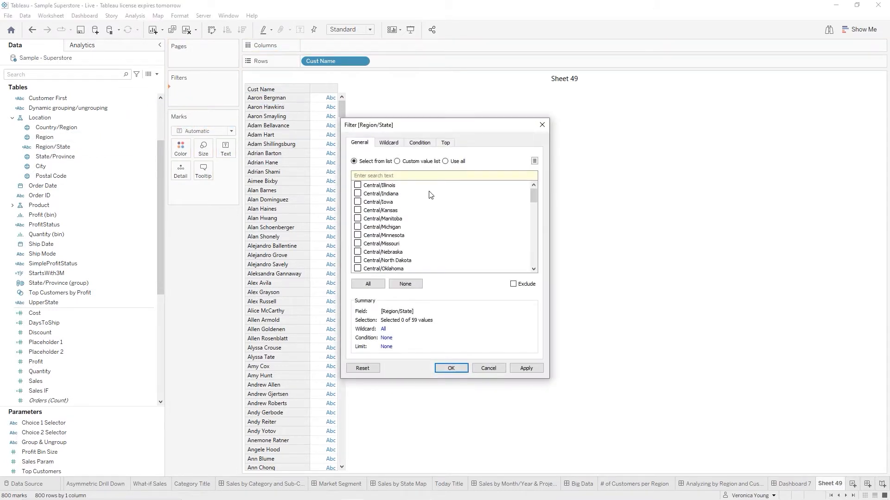
click(368, 284)
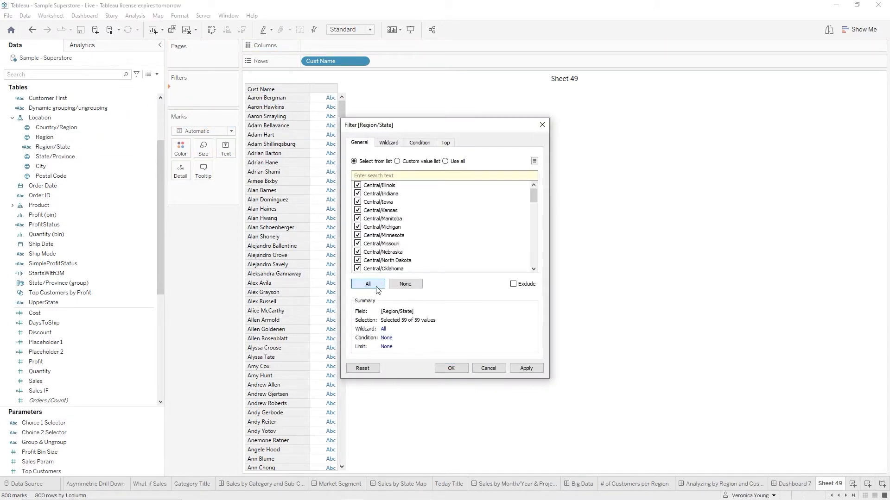
click(450, 368)
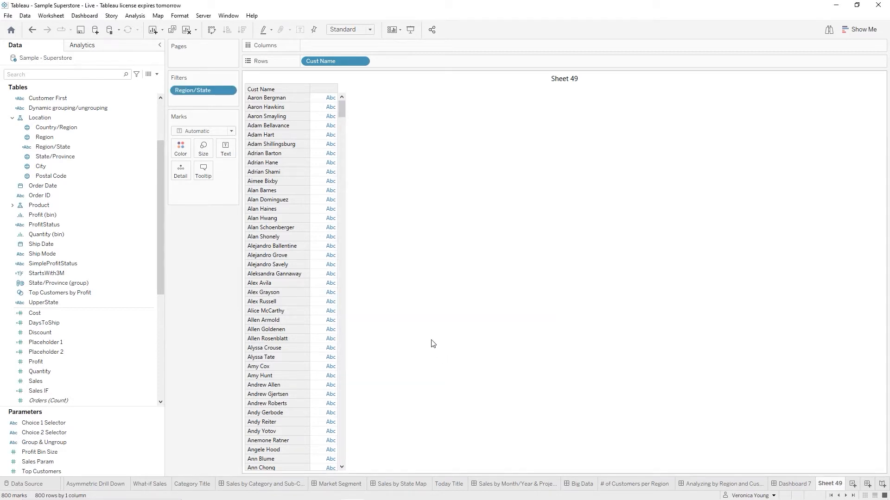
right_click(195, 94)
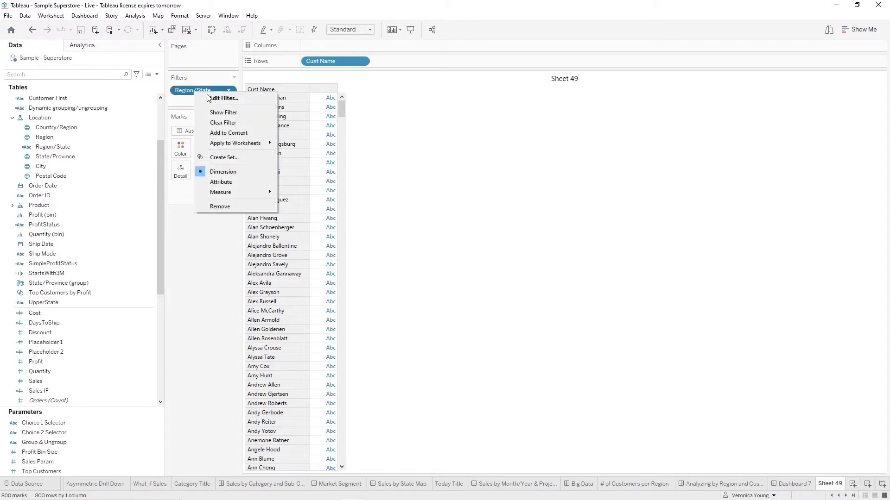
click(223, 113)
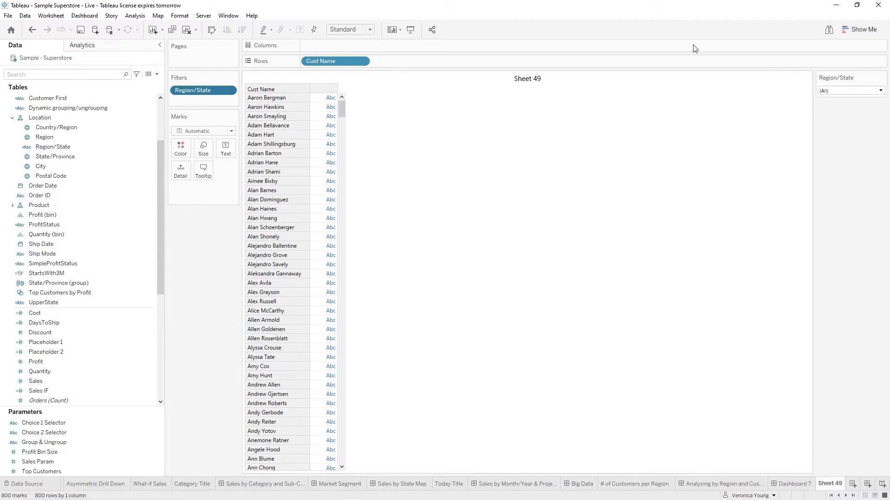
Show Sales as the text value for each customer in the table.
click(48, 371)
drag(51, 381, 227, 148)
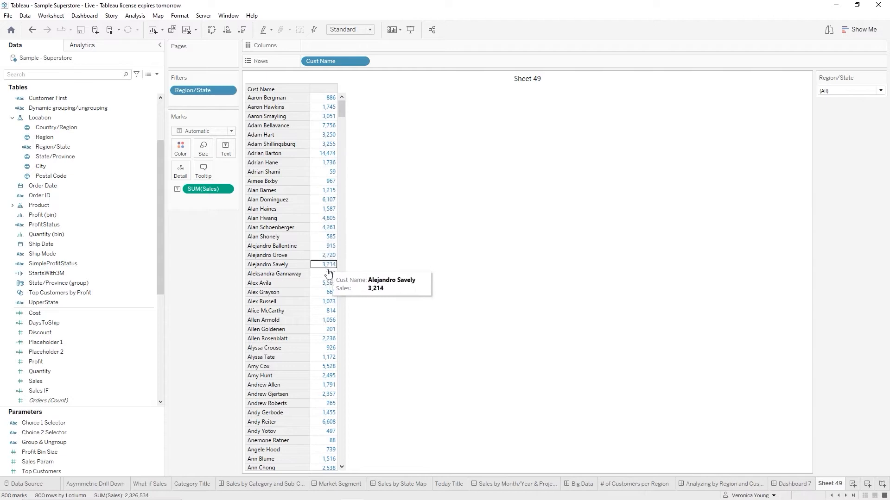
Format the Sales values in the customer table's pane as Currency (Standard) with the English (United States) locale.
right_click(195, 191)
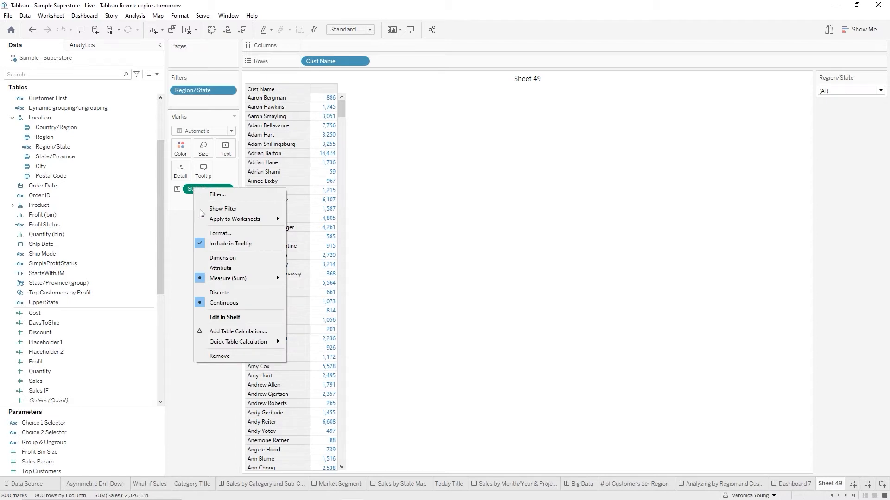
click(223, 235)
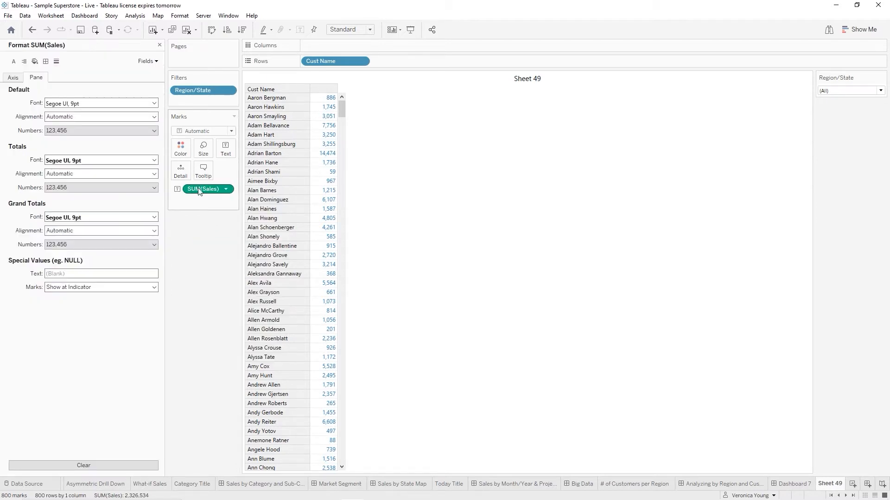
click(153, 131)
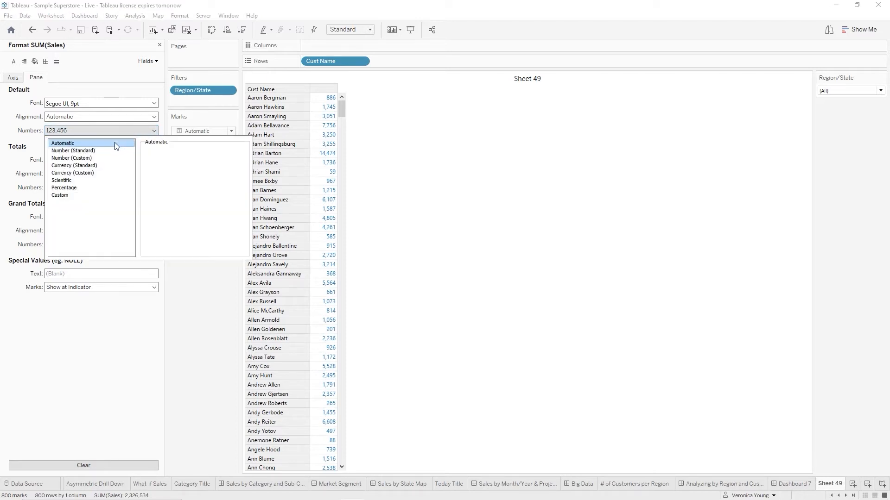
click(80, 167)
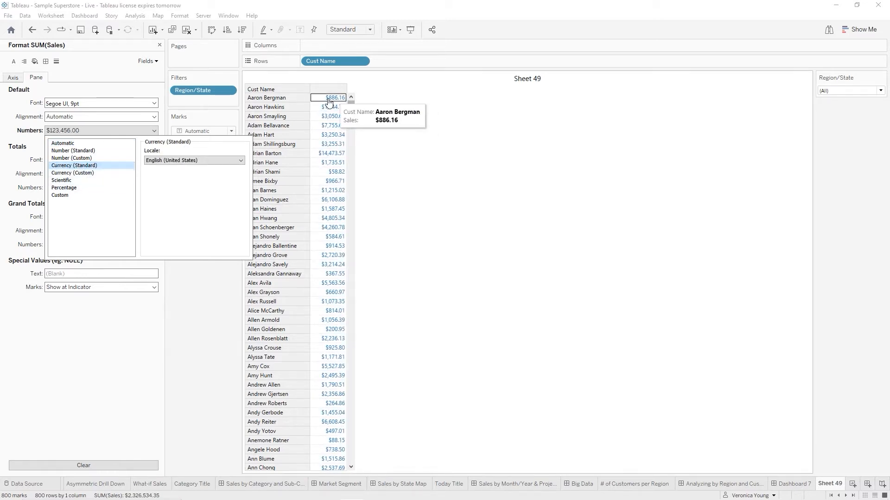
click(197, 290)
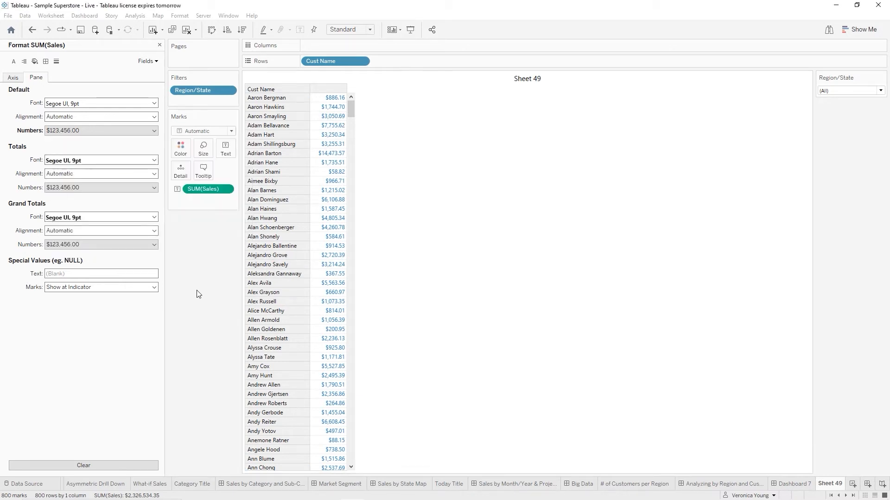
click(159, 46)
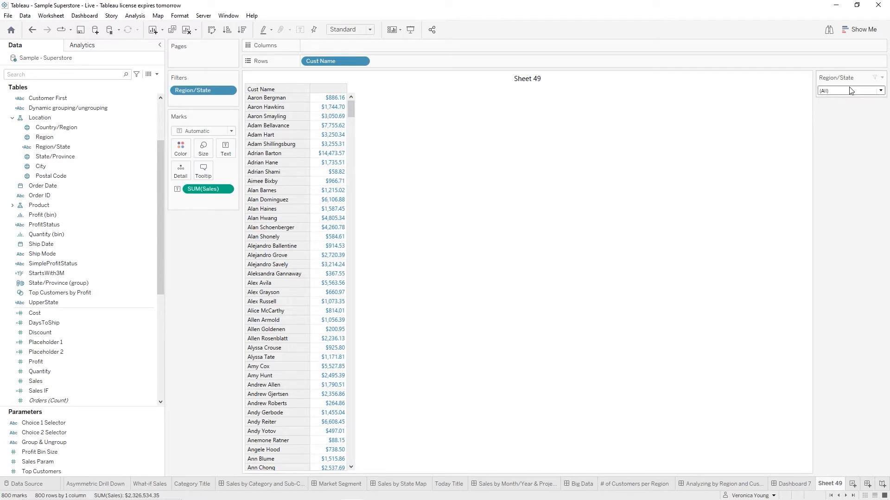
Test the Region/State filter by showing only East/New York, and restore all values.
click(880, 92)
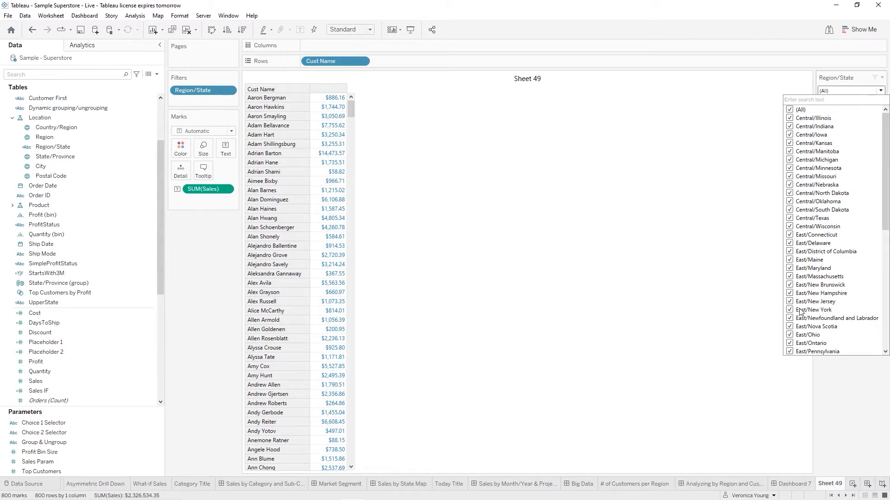
click(791, 110)
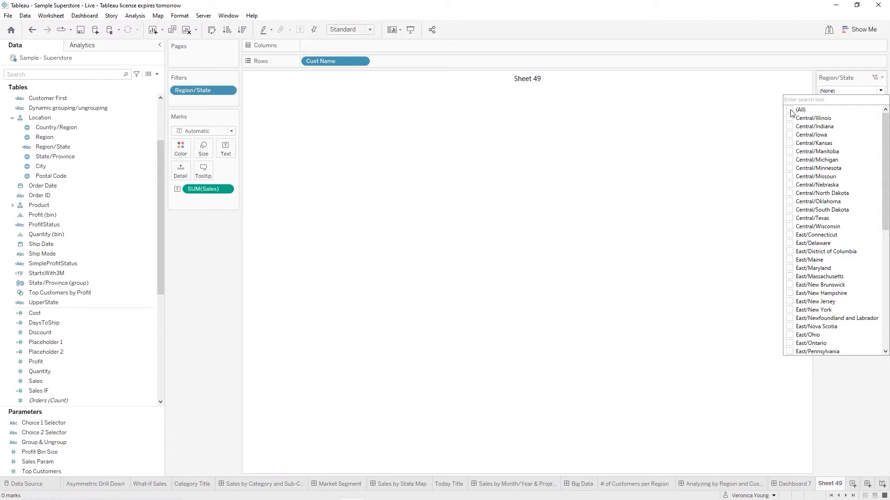
click(790, 310)
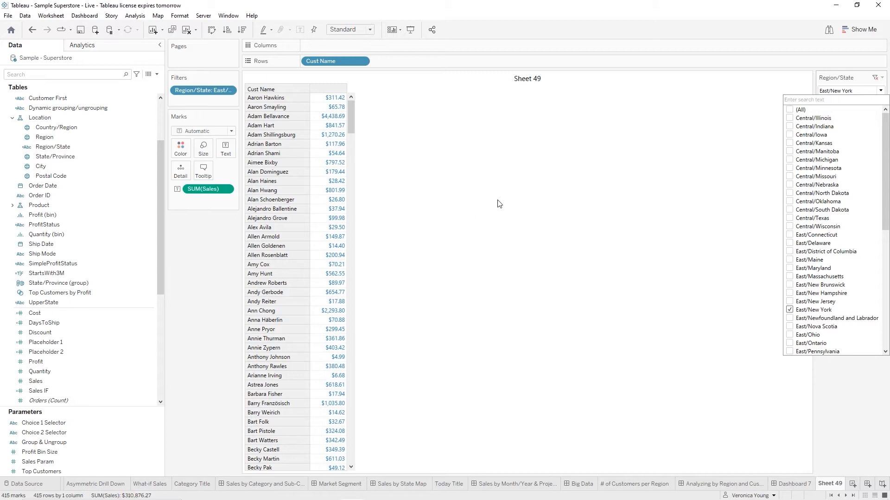
click(790, 110)
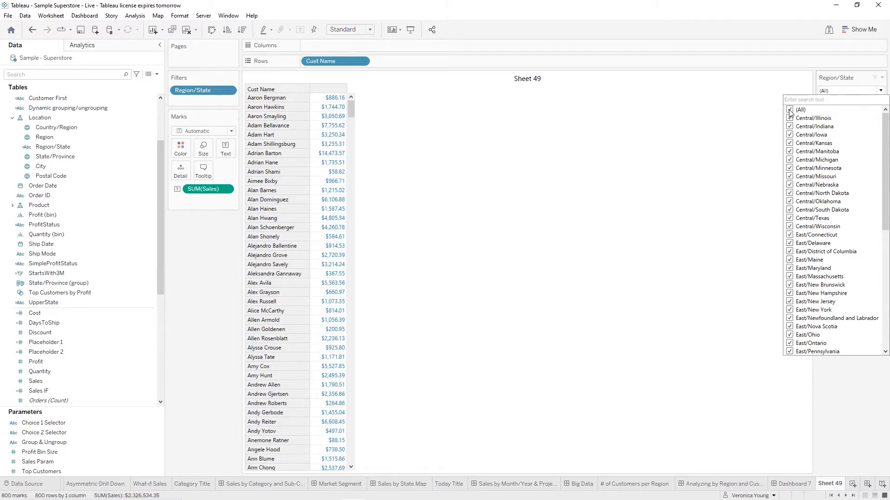
Give the body of the Region/State filter control a light orange shading.
click(882, 78)
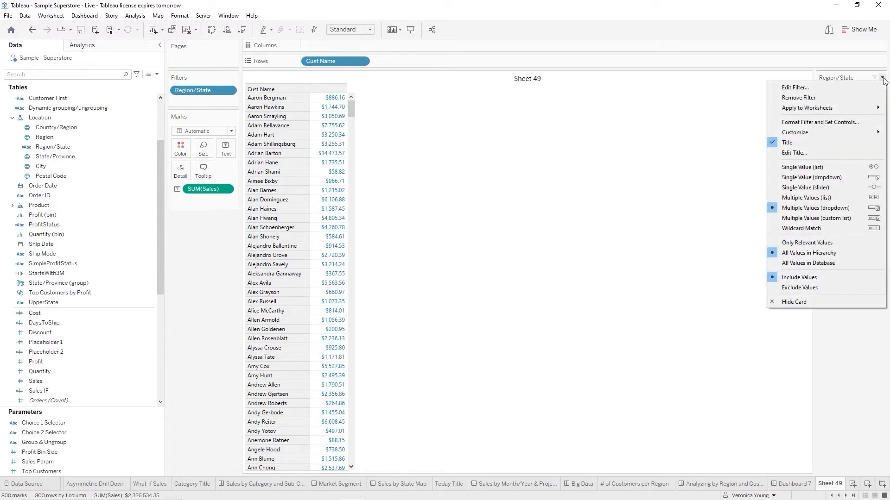
click(833, 122)
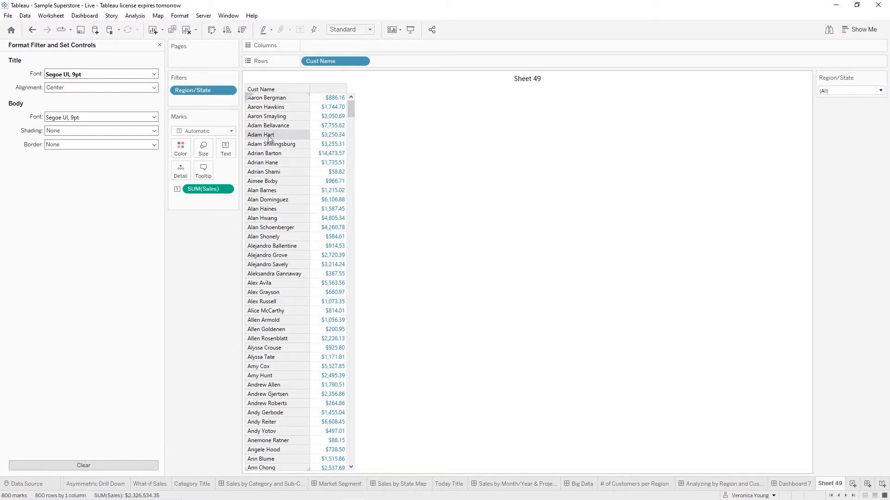
click(153, 130)
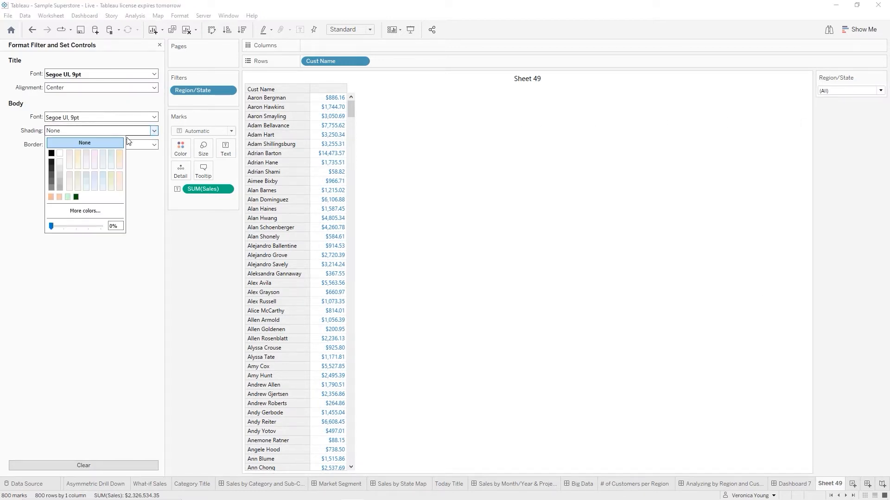
click(51, 197)
click(454, 224)
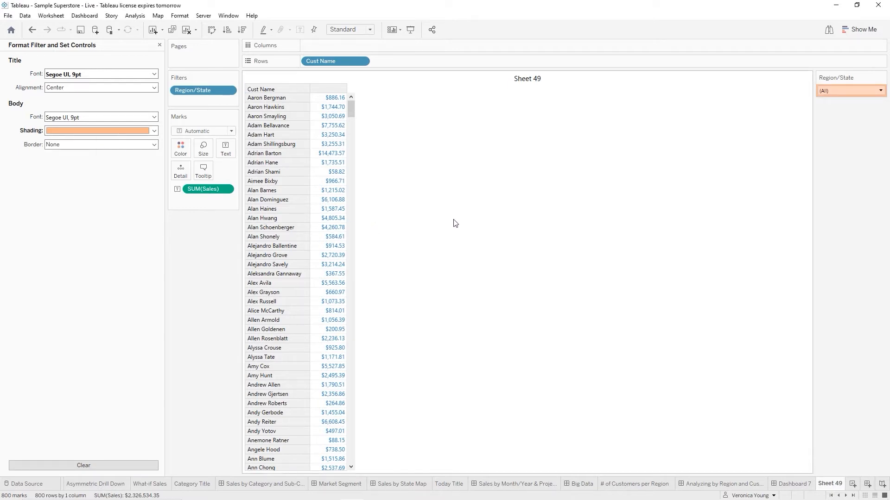
click(159, 45)
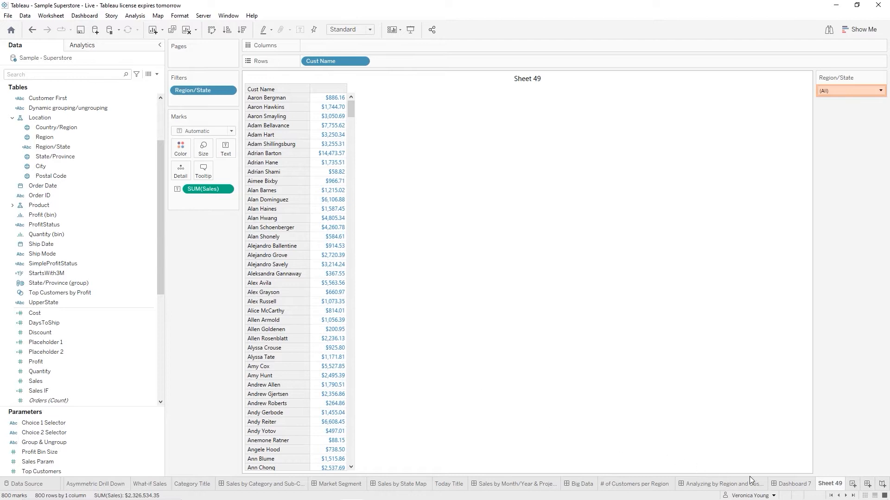
Rename Sheet 49 as Customer Sales by Region/State.
double_click(827, 485)
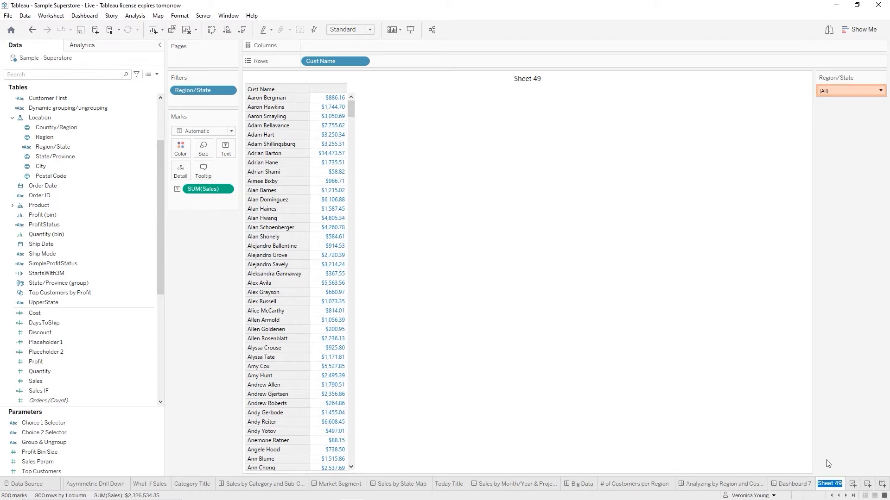
text(Cus)
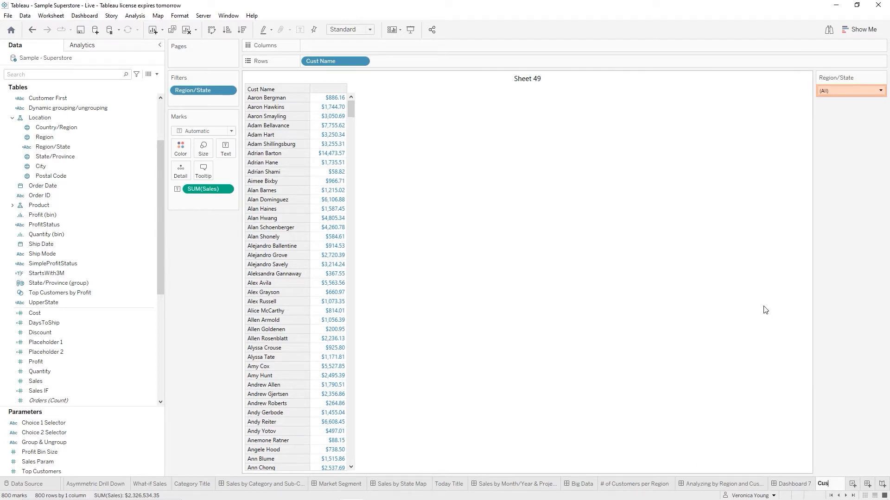
text(tomer Sales)
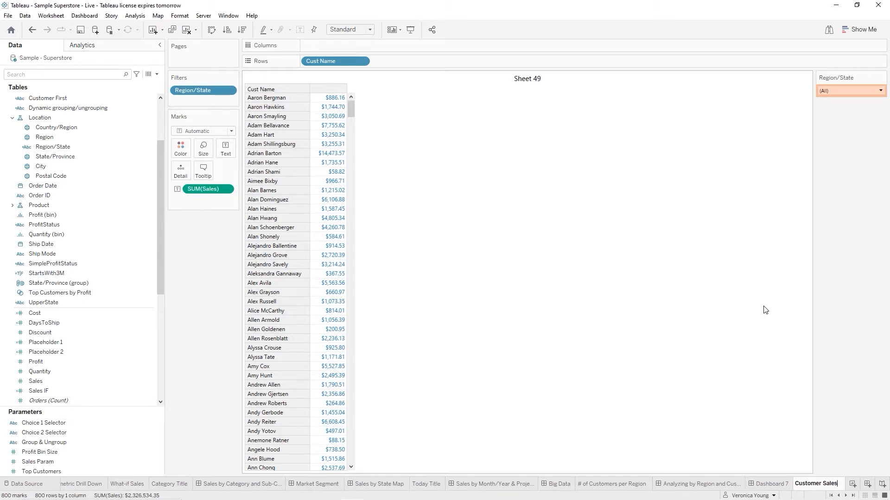
text( by Reg)
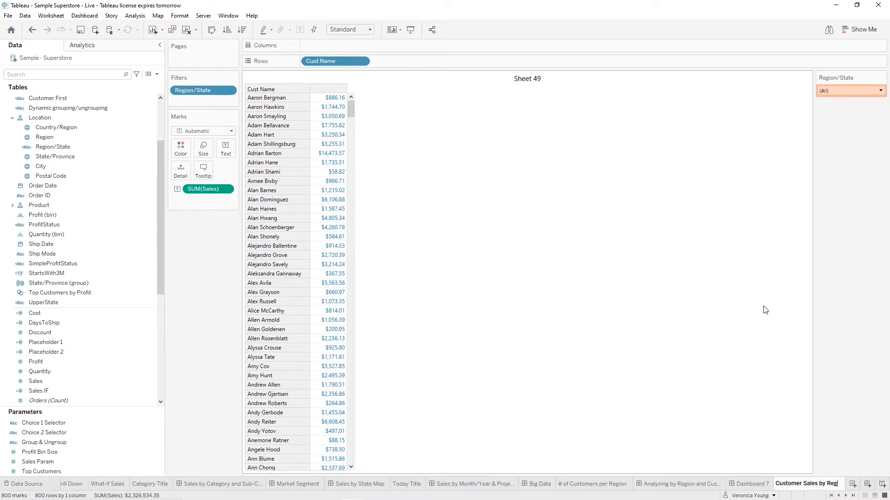
text(ion/State)
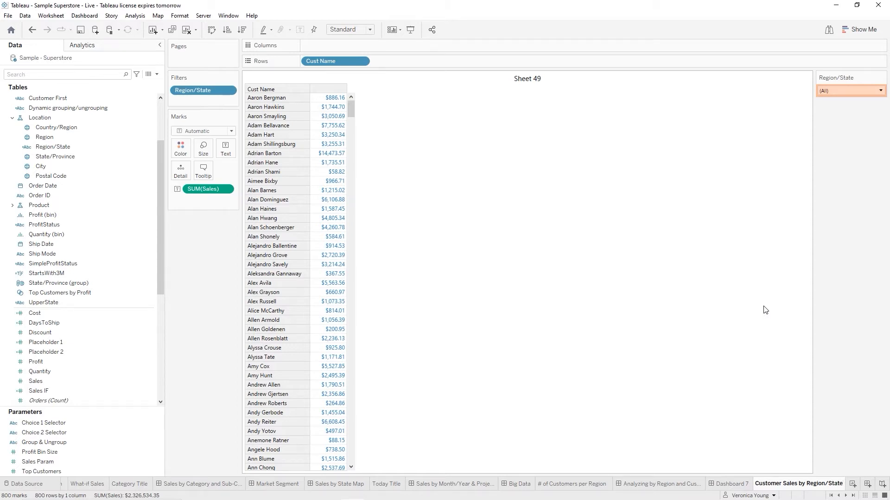
key(Return)
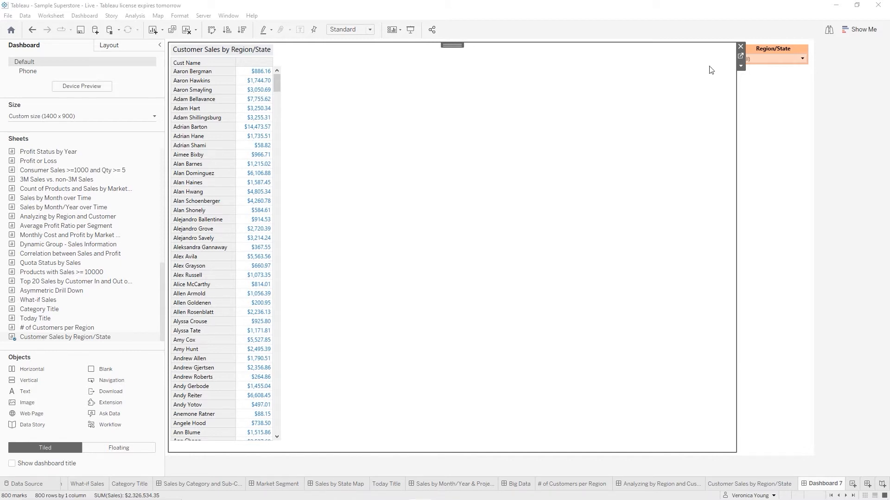
Create the calculated field Customer Last First with the formula [Customer Last] + ', ' + [Customer First], and save it.
click(131, 17)
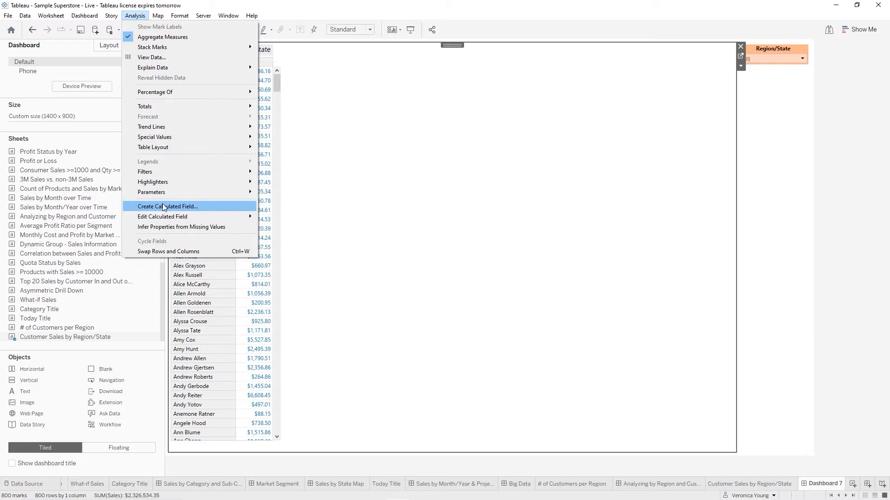
mouse_move(163, 217)
click(180, 207)
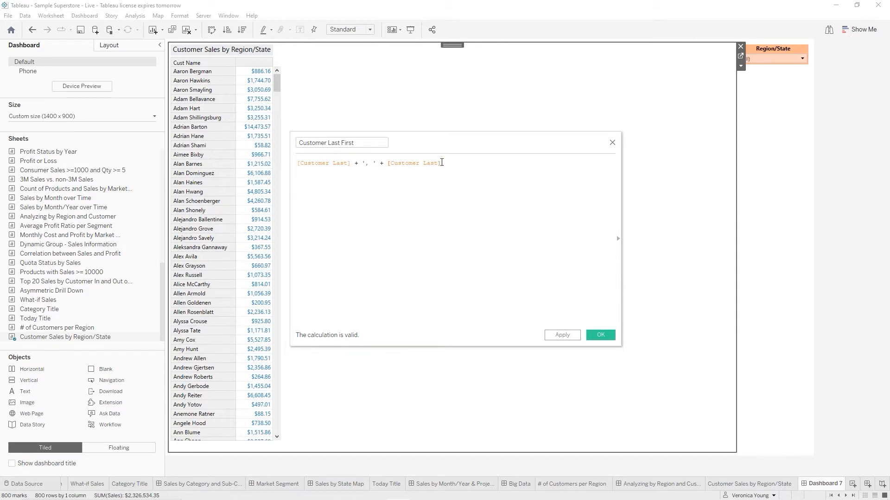
drag(441, 164, 386, 166)
text(cus)
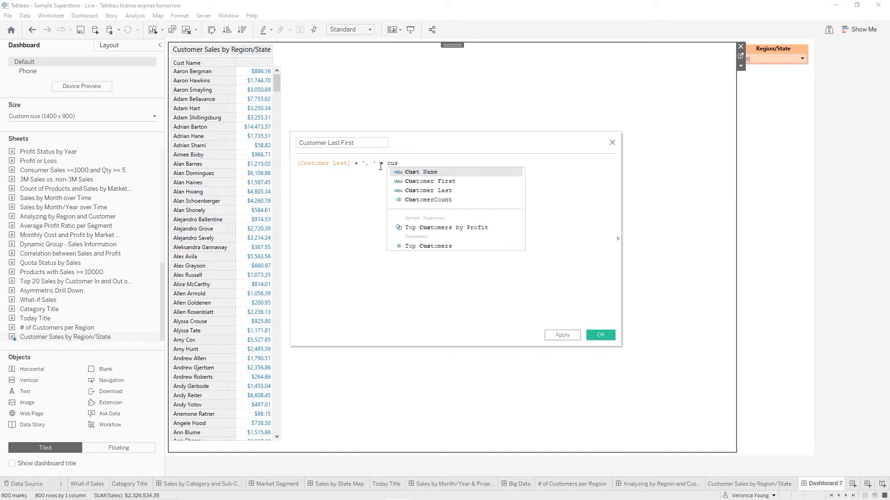
key(Down)
key(Return)
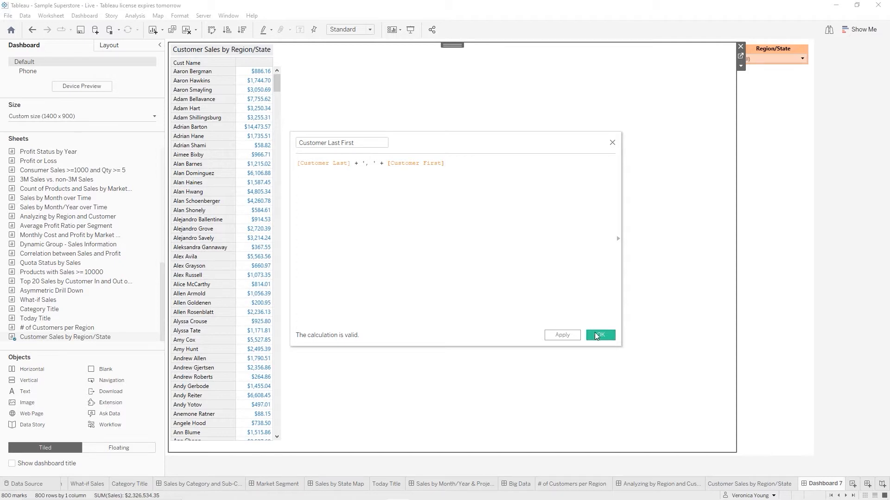
click(600, 336)
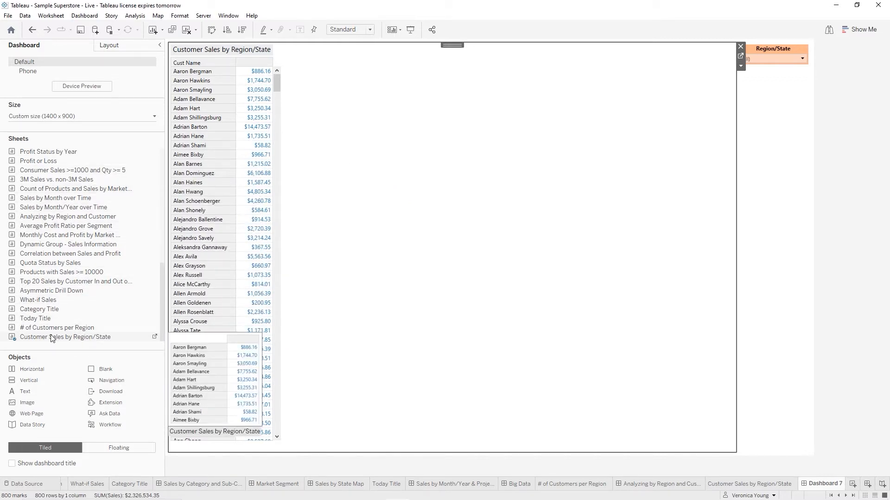
On the Customer Sales by Region/State worksheet, replace Cust Name with Customer Last First as the row field.
click(154, 338)
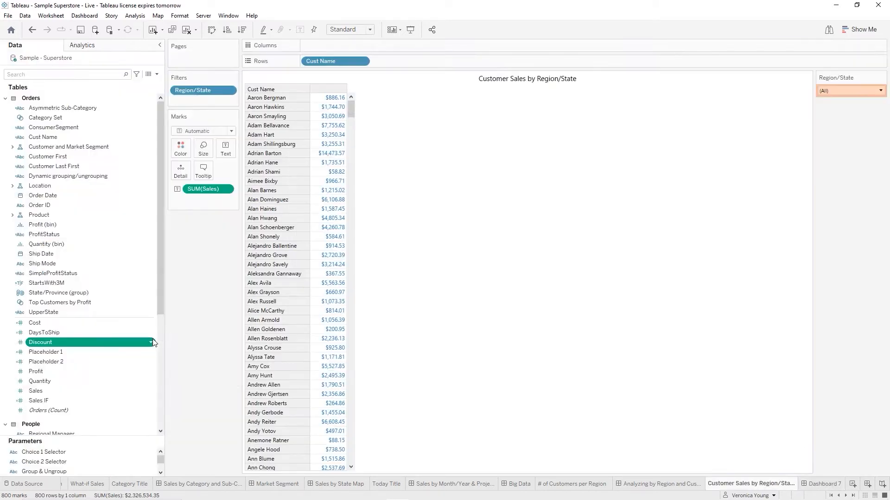
right_click(152, 341)
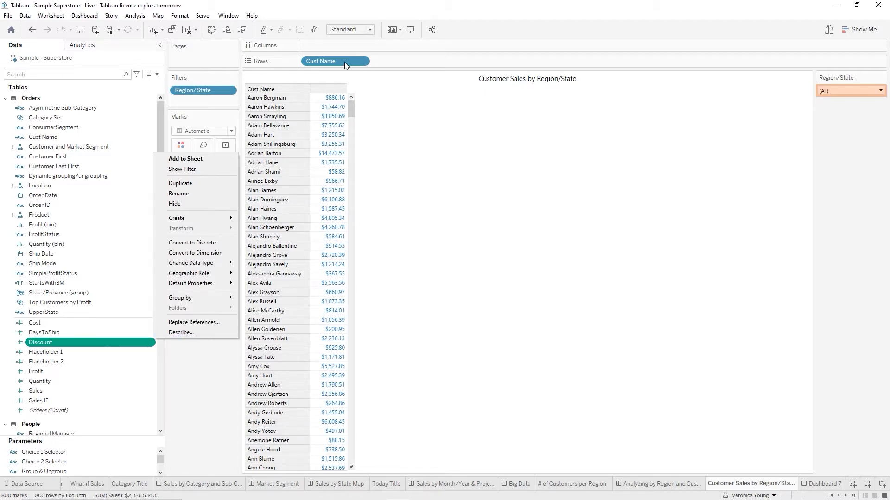
click(46, 167)
drag(46, 167, 392, 60)
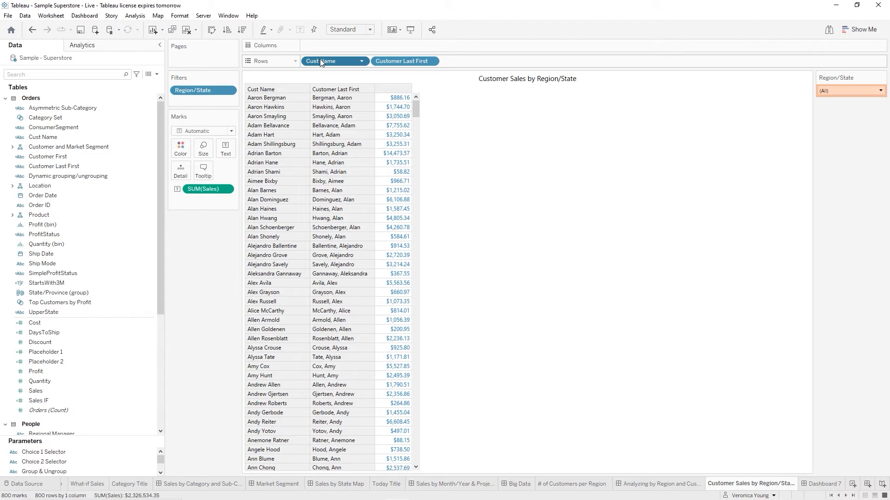
click(319, 61)
key(Delete)
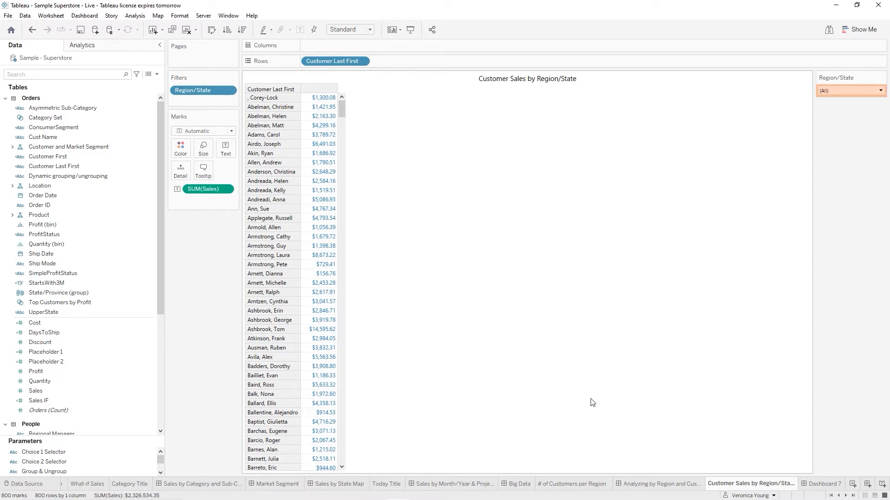
Return to Dashboard 7 and remove the Customer Sales by Region/State sheet from it.
click(816, 485)
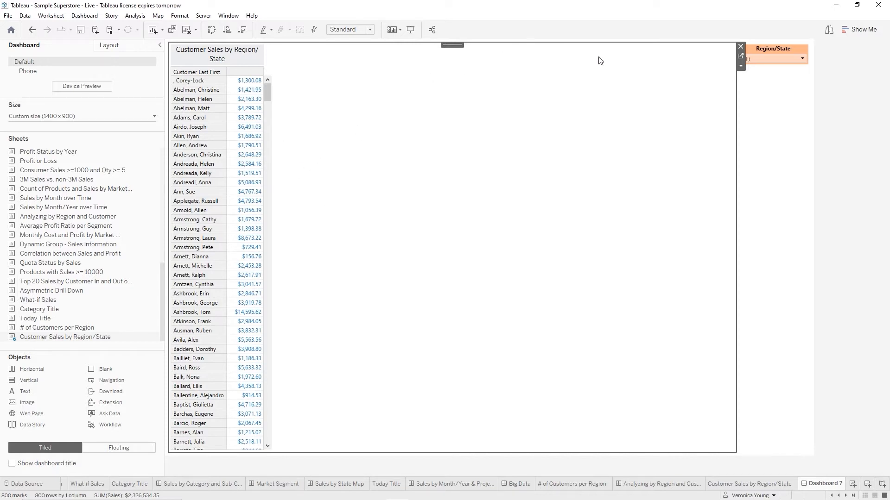
click(740, 67)
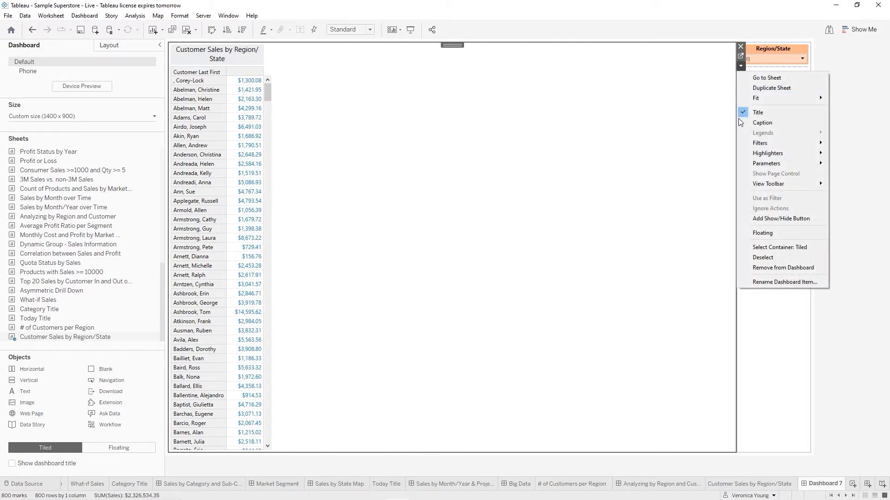
click(763, 271)
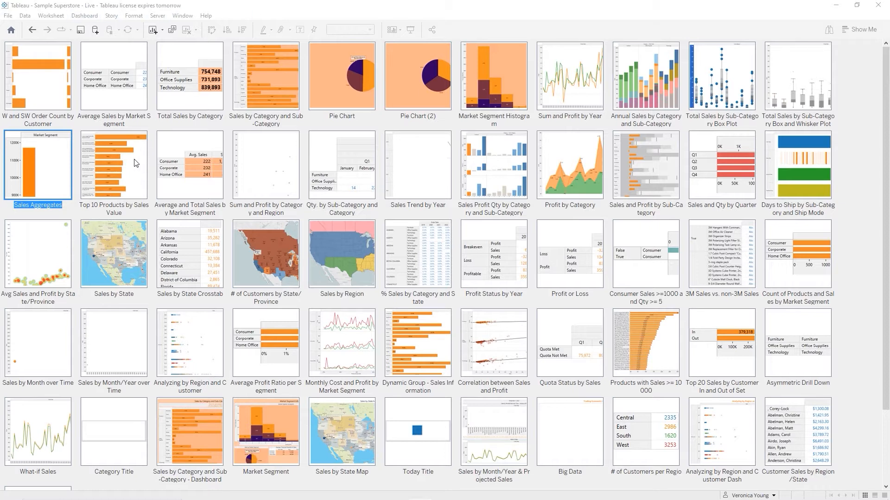
Open the Sales Aggregates worksheet and add a second Sales measure to the rows beside the existing one.
double_click(50, 171)
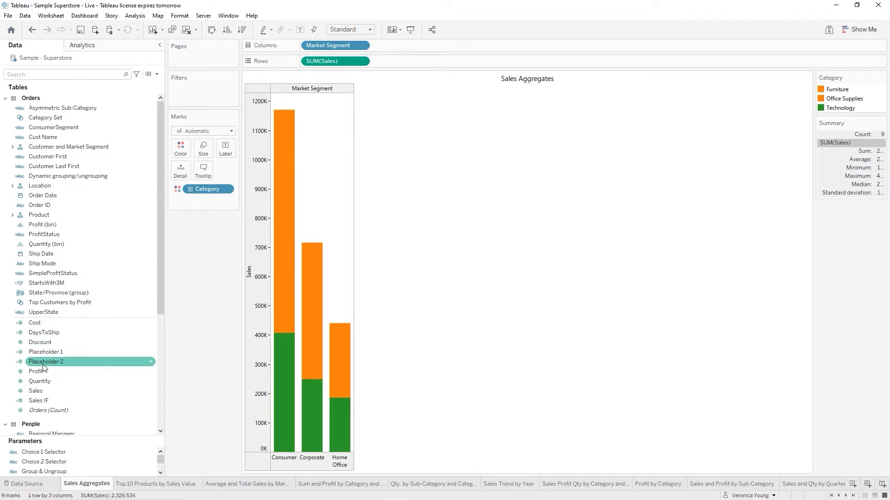
drag(44, 390, 399, 60)
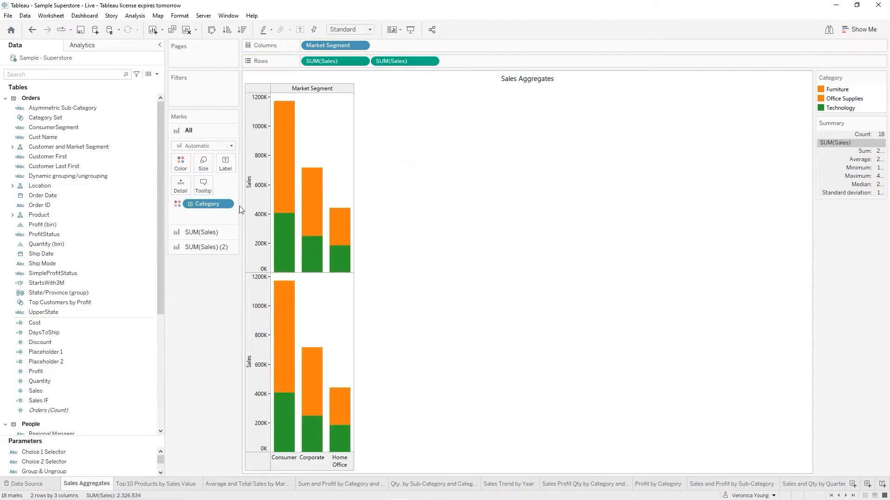
Add four more Sales measures to the rows of the Sales Aggregates chart, after the existing two.
drag(40, 394, 246, 224)
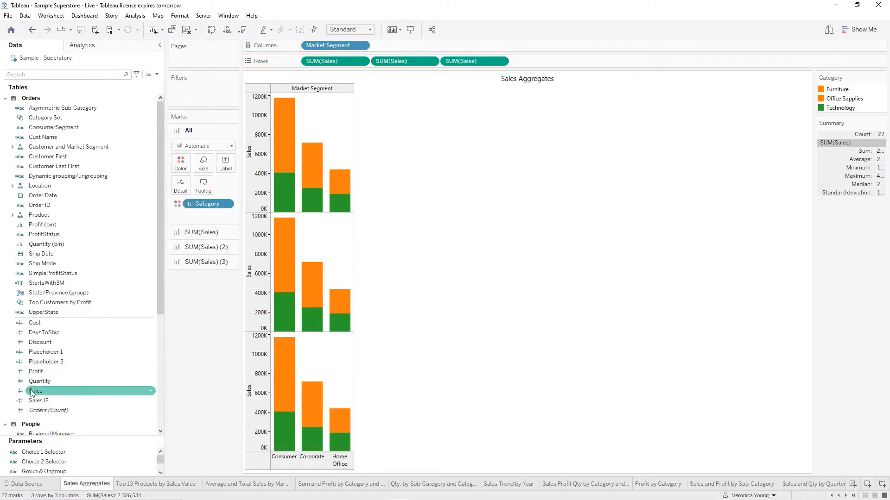
drag(37, 391, 521, 60)
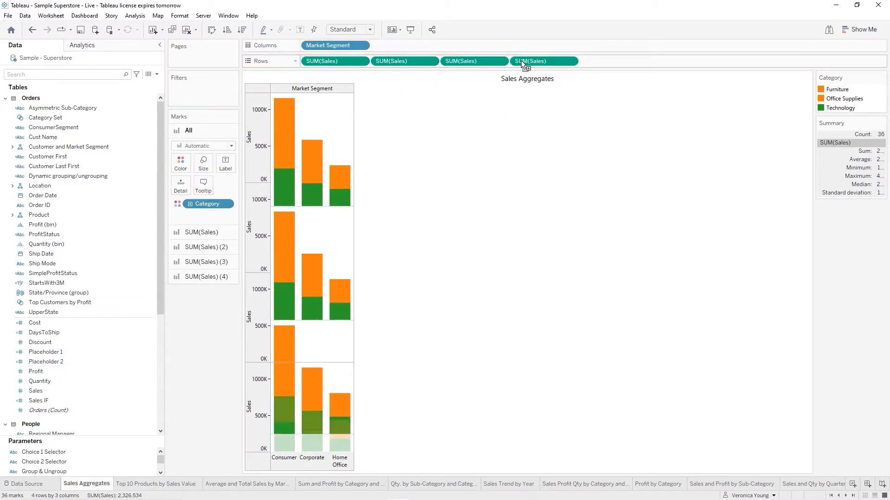
drag(36, 390, 588, 66)
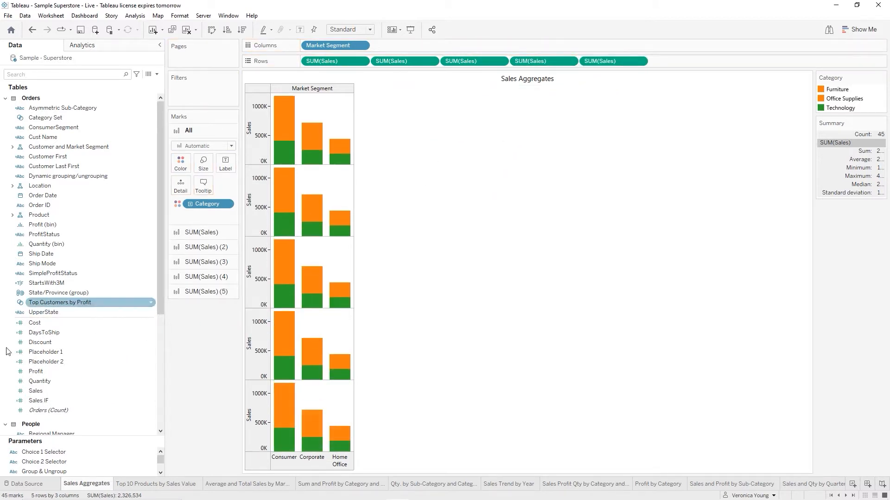
drag(35, 390, 675, 60)
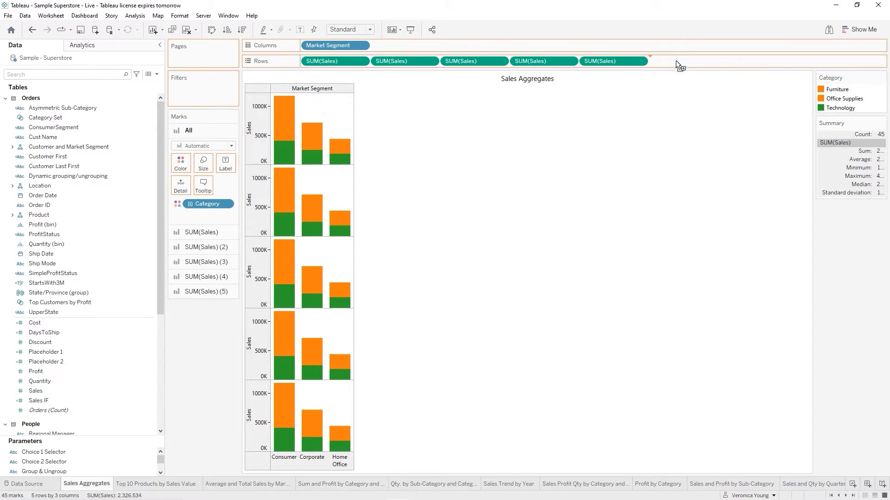
Set the aggregation of the second Sales measure in the rows to Average and the third to Median.
click(431, 62)
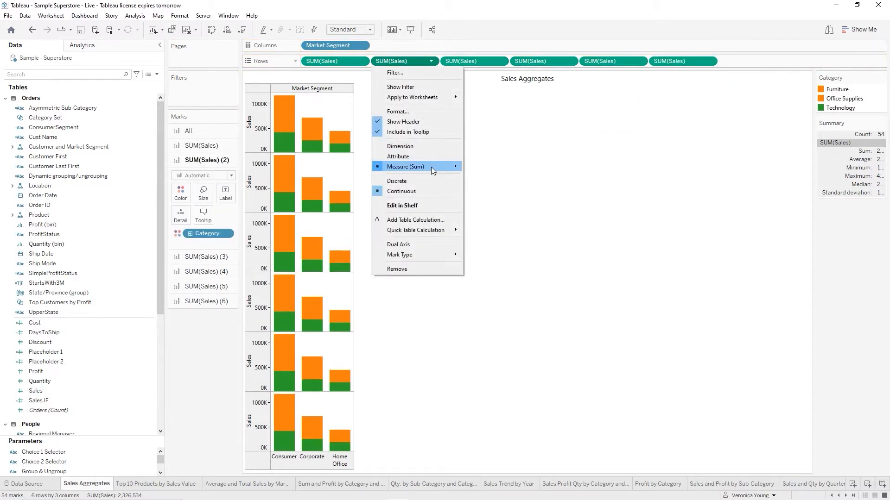
mouse_move(431, 167)
click(484, 177)
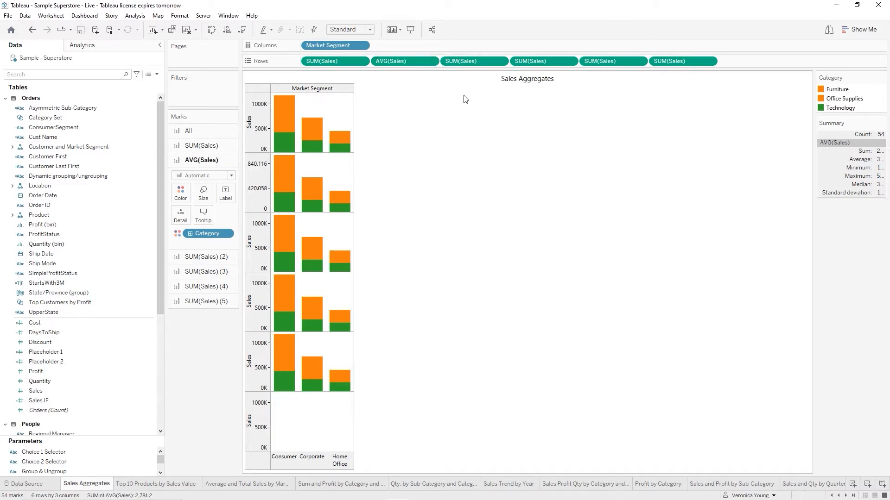
click(501, 61)
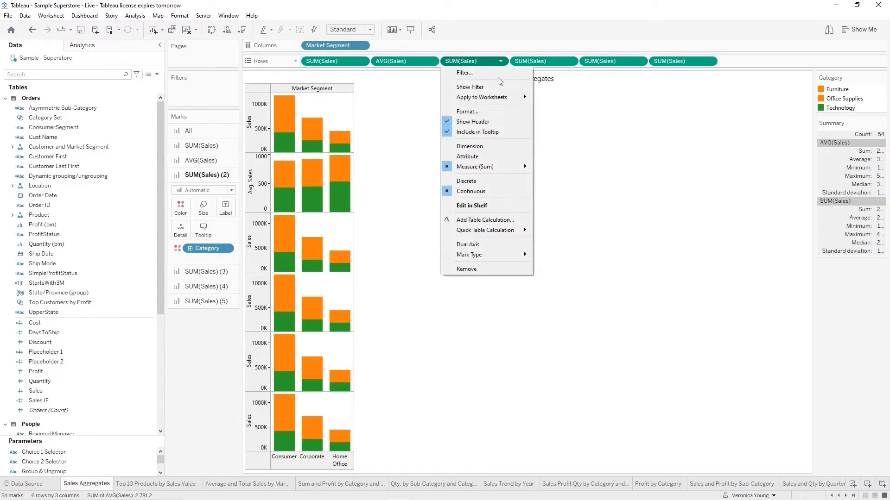
mouse_move(480, 167)
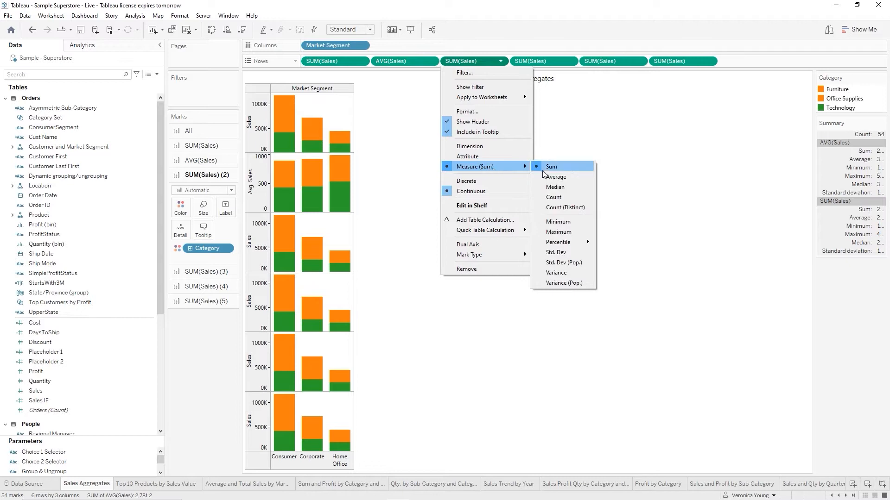
click(560, 191)
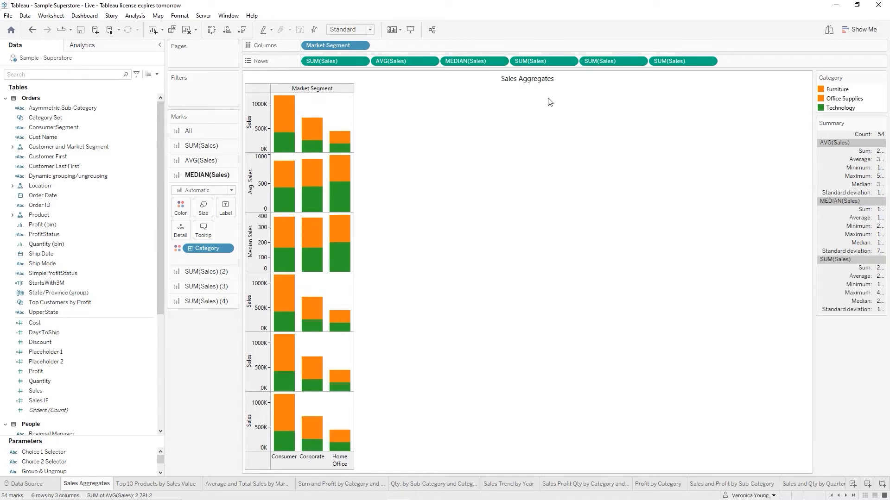
Set the aggregation of the fourth Sales measure in the rows to Count and the fifth to Maximum.
click(570, 62)
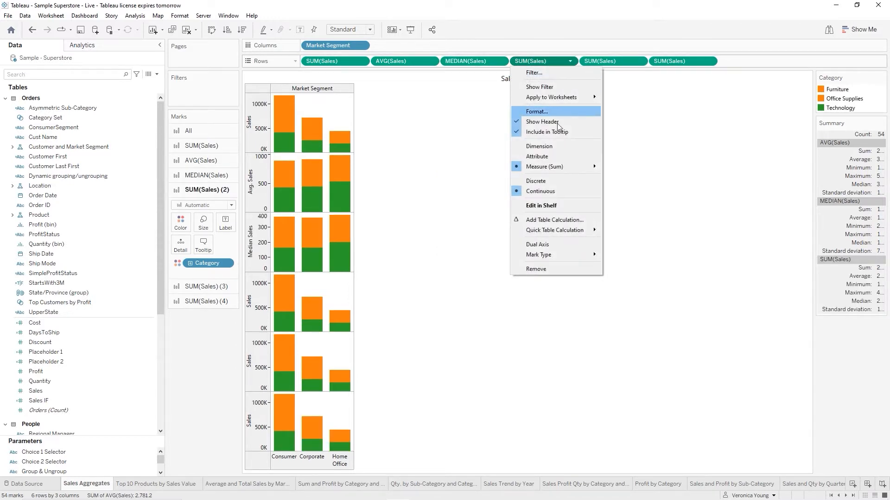
mouse_move(544, 168)
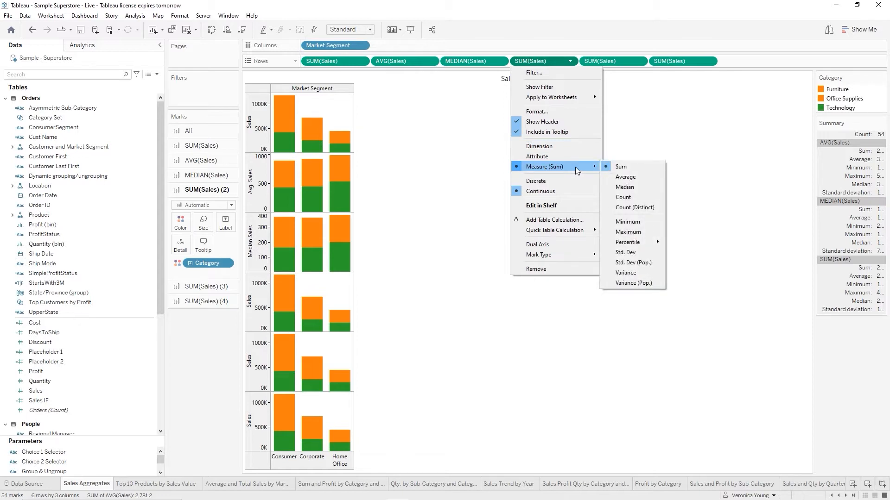
click(621, 198)
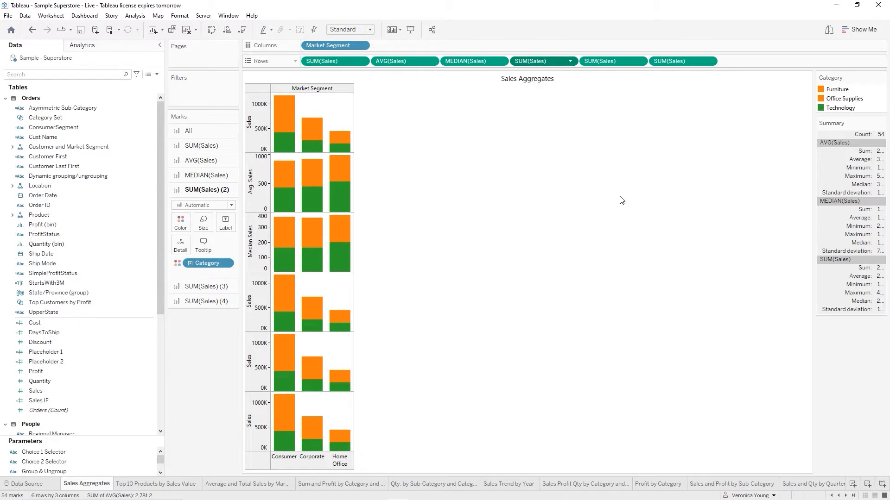
click(640, 62)
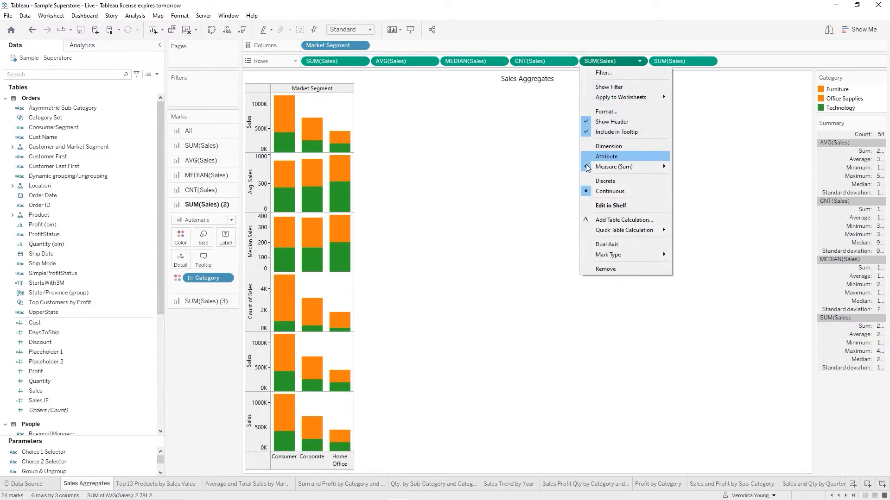
mouse_move(627, 168)
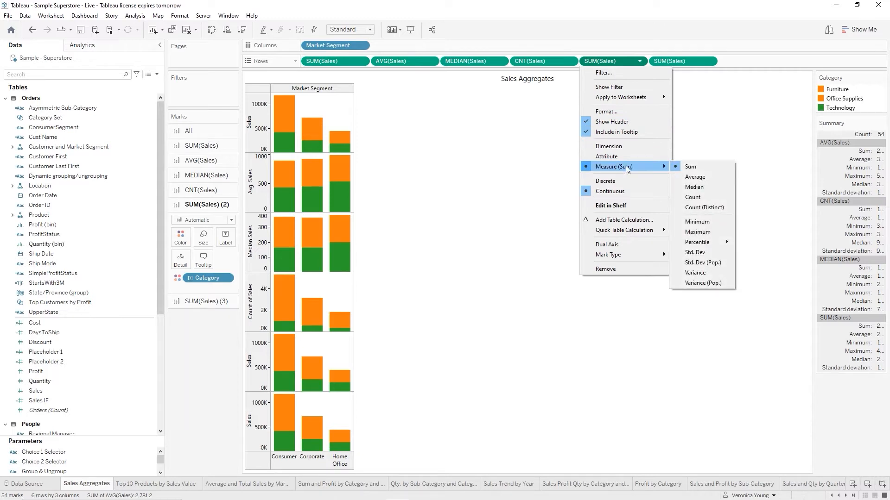
click(699, 233)
Set the last Sales measure's aggregation to Minimum, and place Order Date by year ahead of Market Segment in the columns.
click(709, 62)
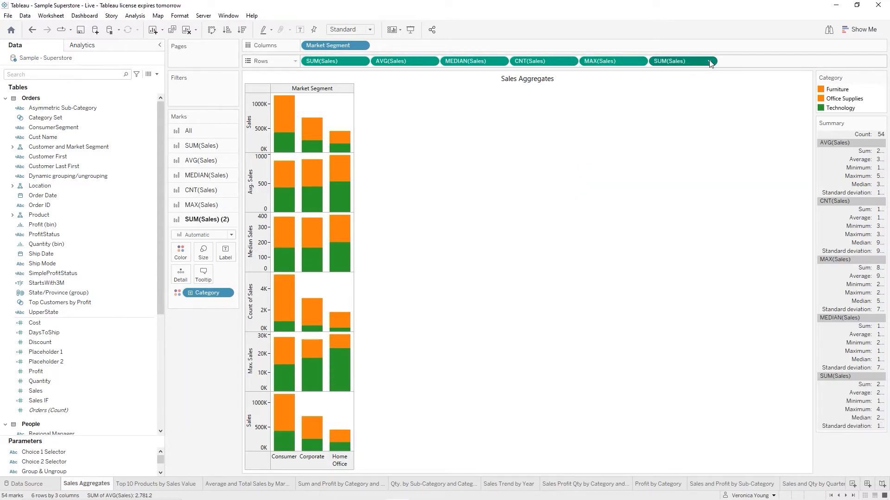
mouse_move(691, 168)
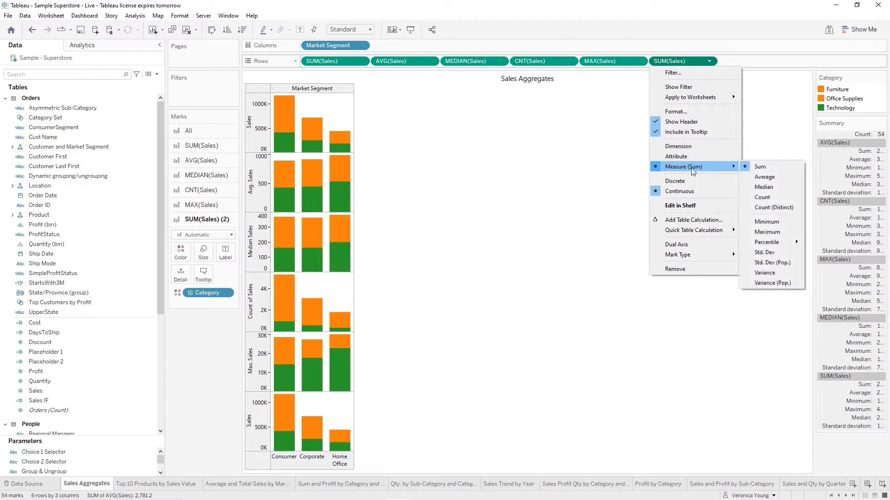
click(767, 222)
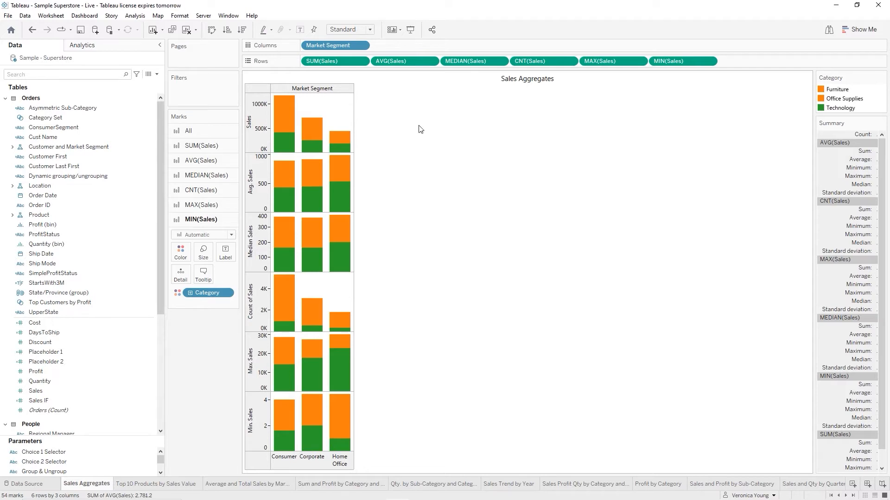
drag(34, 195, 301, 43)
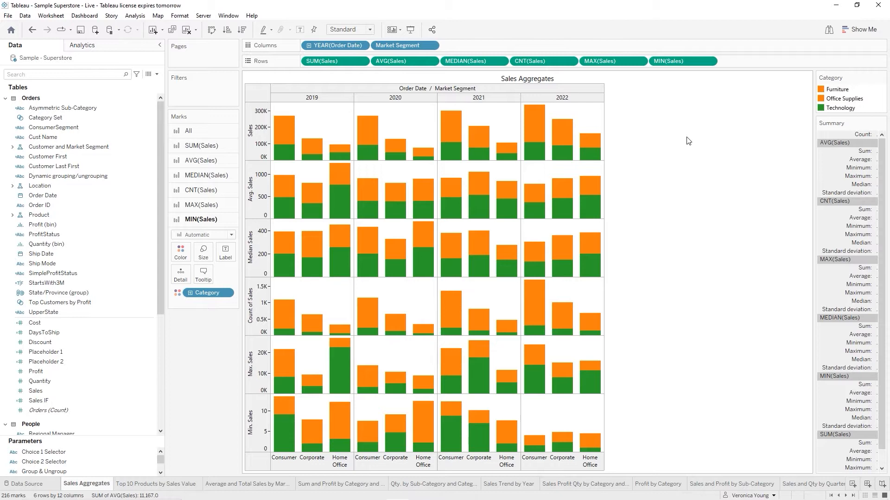
Export the Sales Aggregates worksheet as a crosstab to Excel, and return to the Tableau window.
click(46, 17)
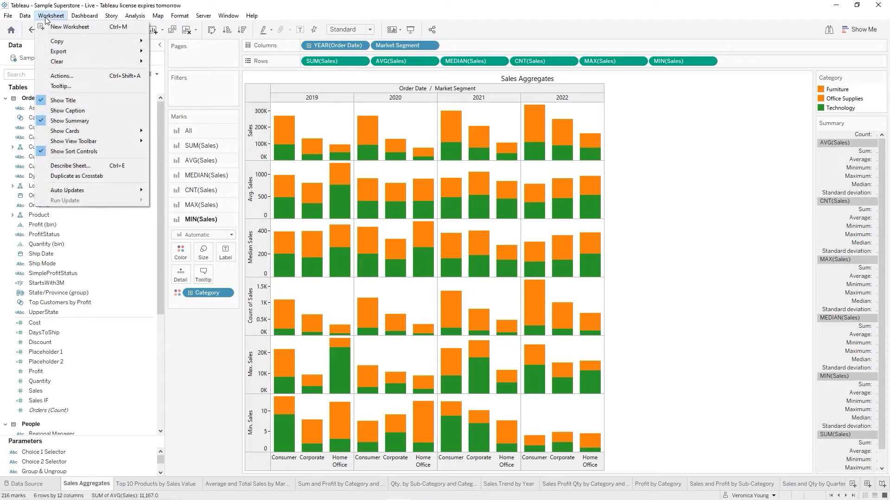
mouse_move(69, 54)
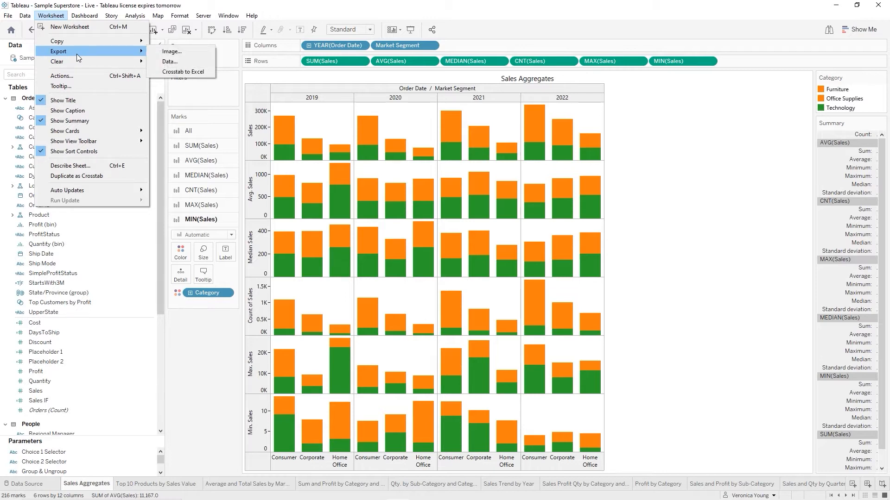
click(177, 69)
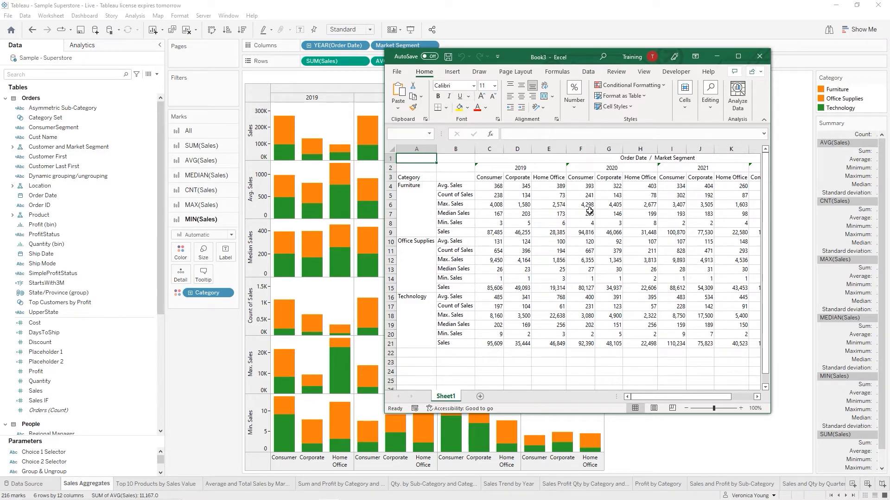
click(651, 445)
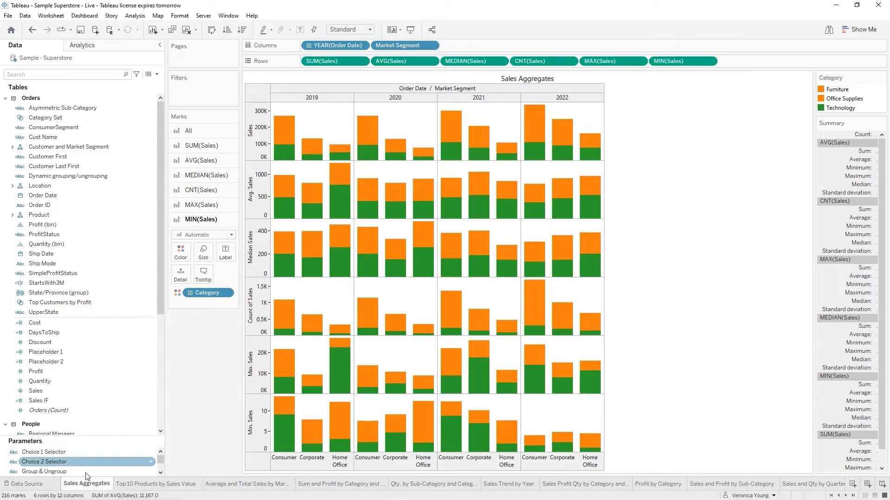
Show thumbnails of all sheets in the workbook and open the Pie Chart (2) worksheet.
click(865, 496)
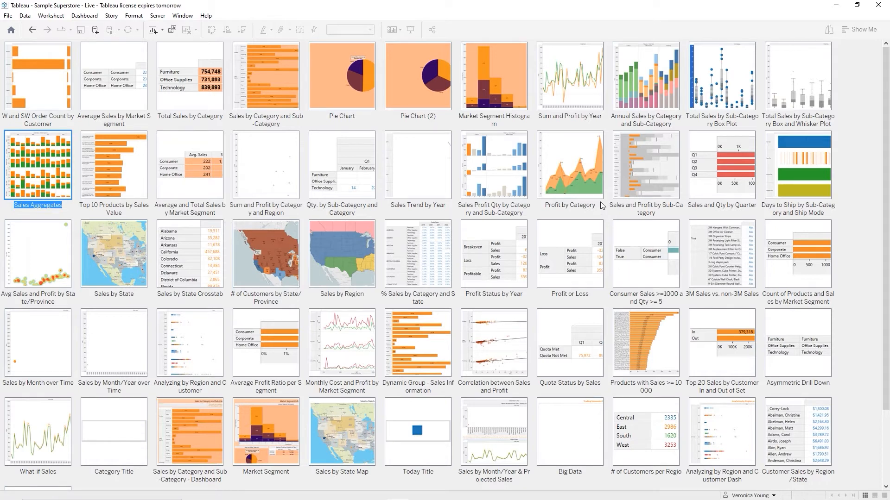
click(408, 83)
double_click(408, 82)
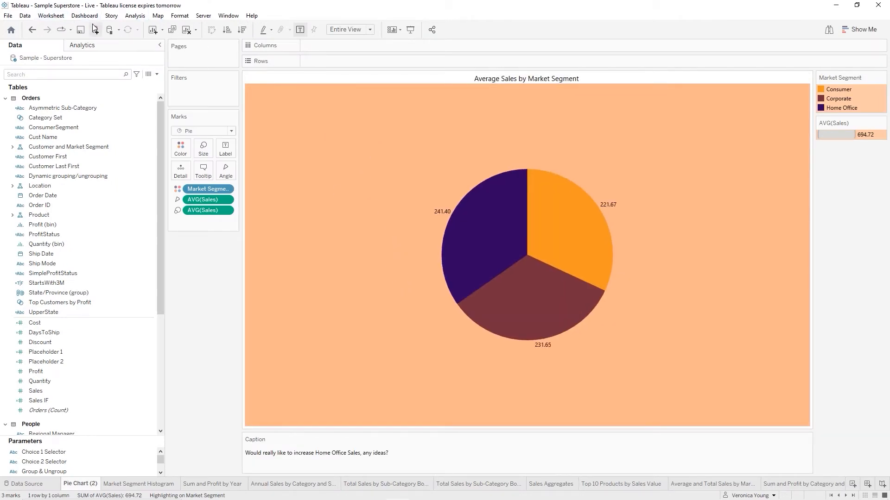
Export the Pie Chart (2) worksheet as a crosstab to Excel, and minimize Tableau to view the exported data.
click(51, 15)
mouse_move(66, 52)
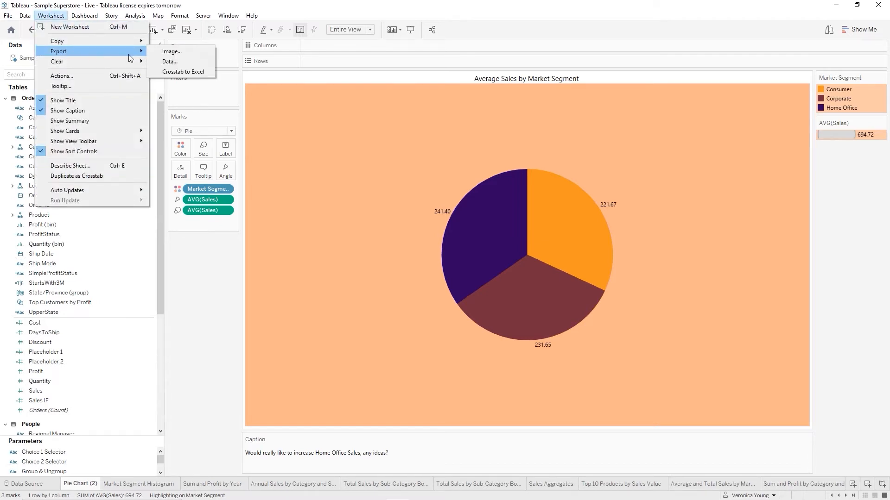
click(173, 73)
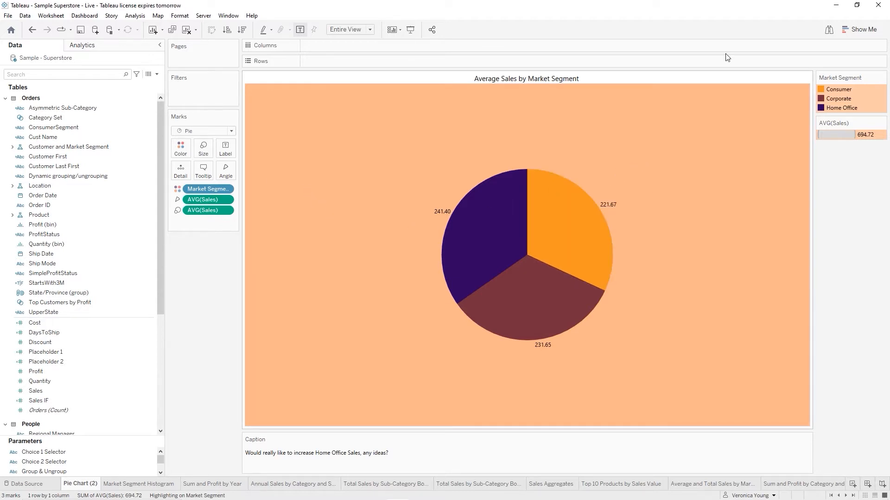
click(836, 7)
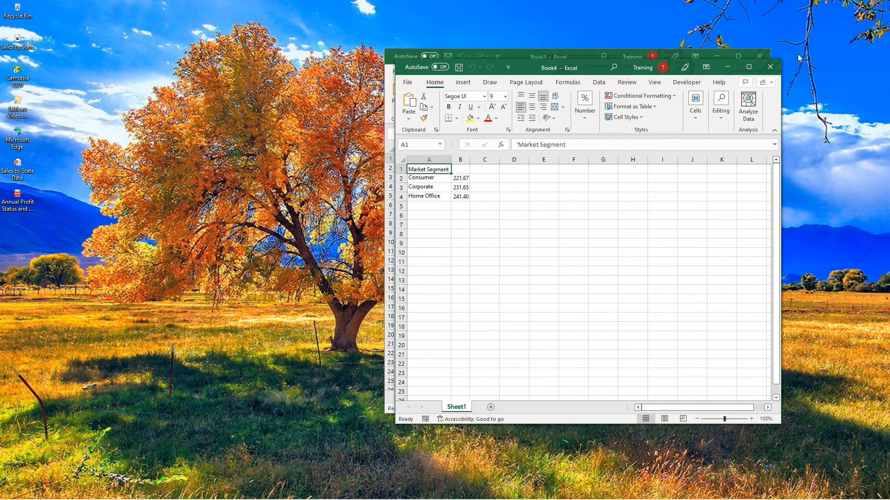
Close both exported Excel workbooks, Book4 and Book3, without saving, and switch back to Tableau.
click(771, 67)
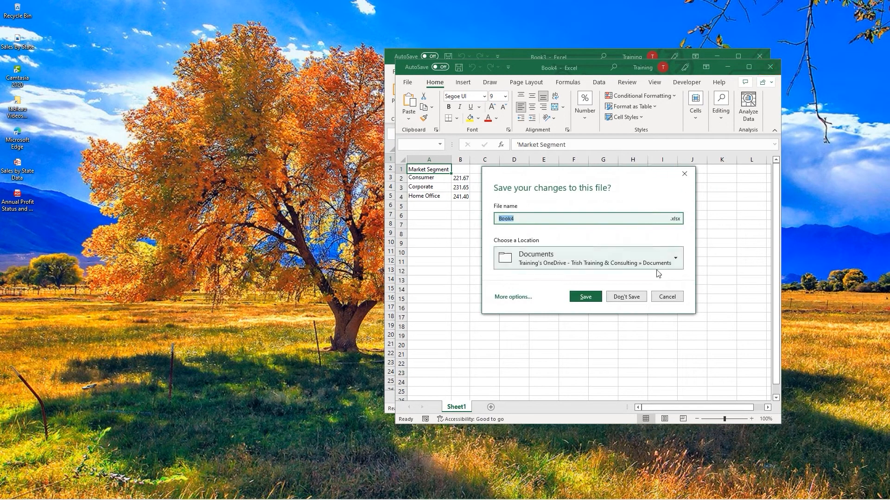
click(626, 297)
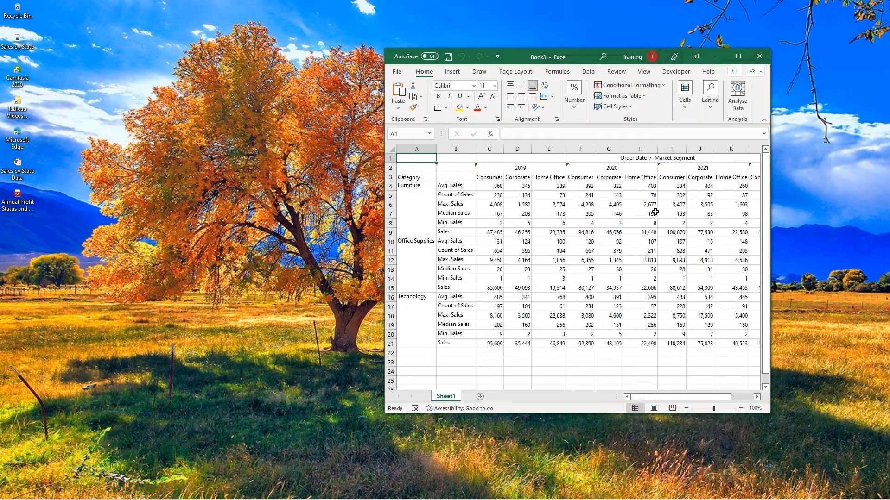
click(764, 61)
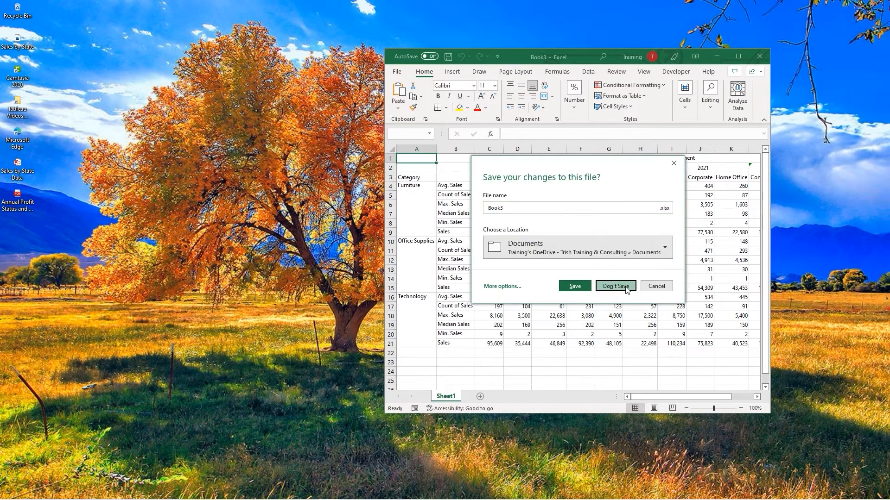
click(625, 288)
mouse_move(310, 499)
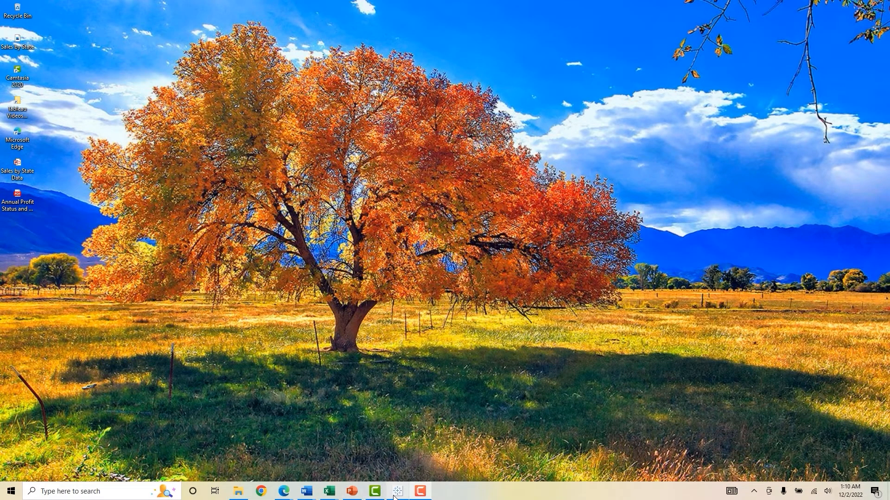
mouse_move(394, 497)
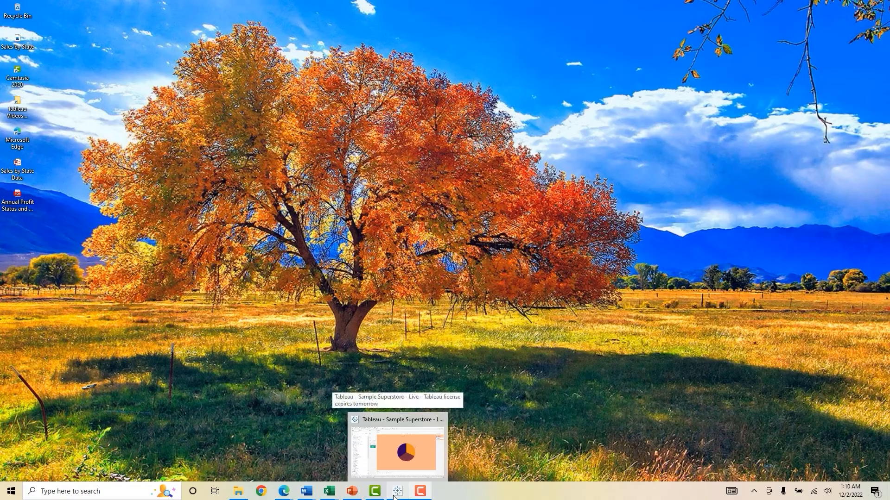
click(395, 497)
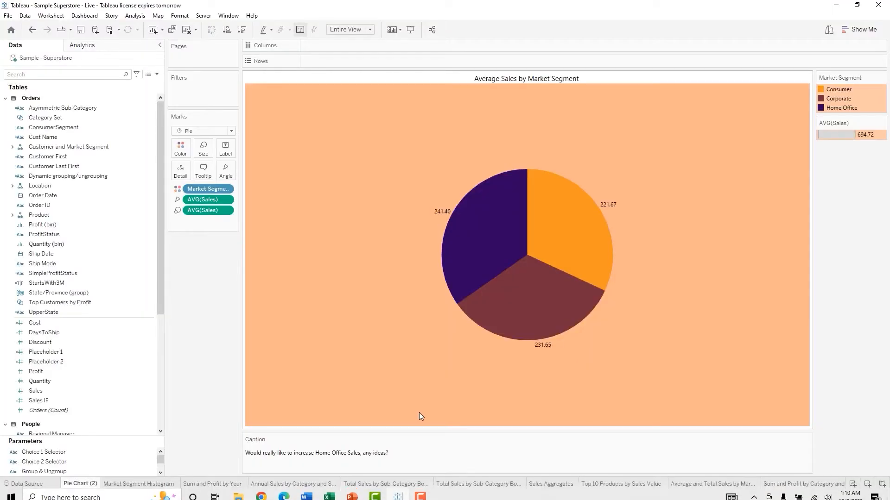
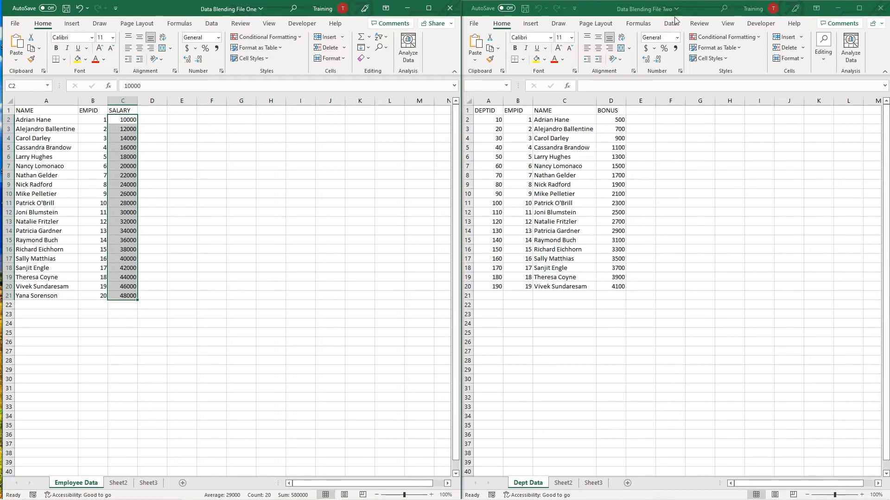
Close Data Blending File One without saving its changes, close Data Blending File Two, and switch back to Tableau.
click(450, 14)
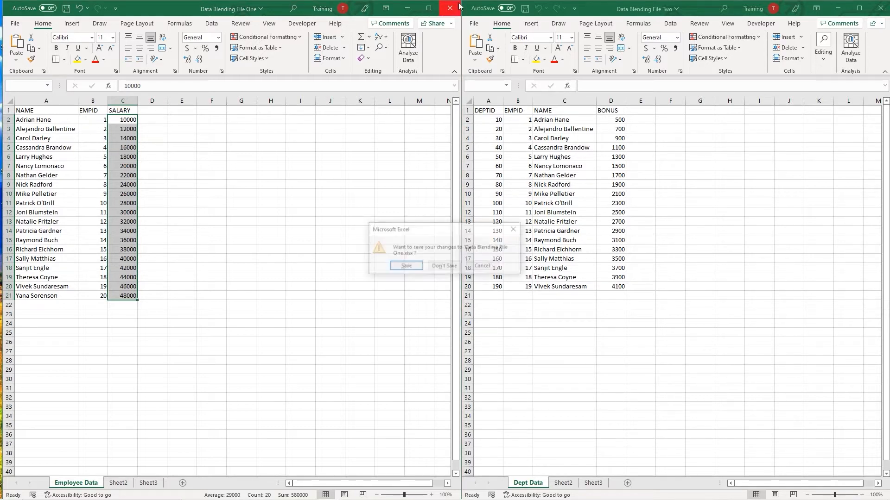
click(445, 267)
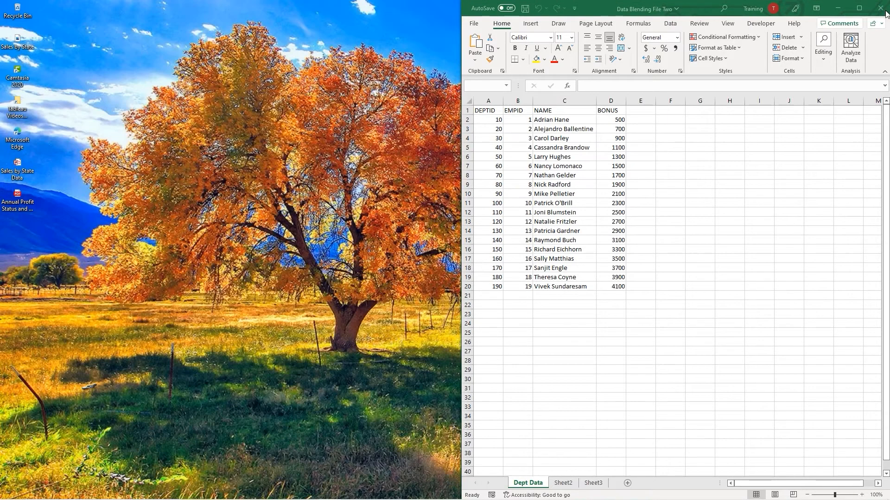
mouse_move(442, 498)
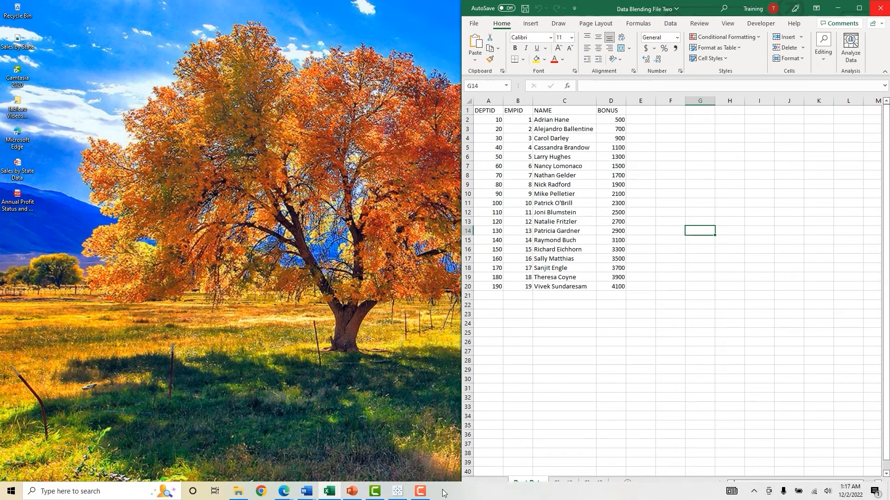
click(394, 496)
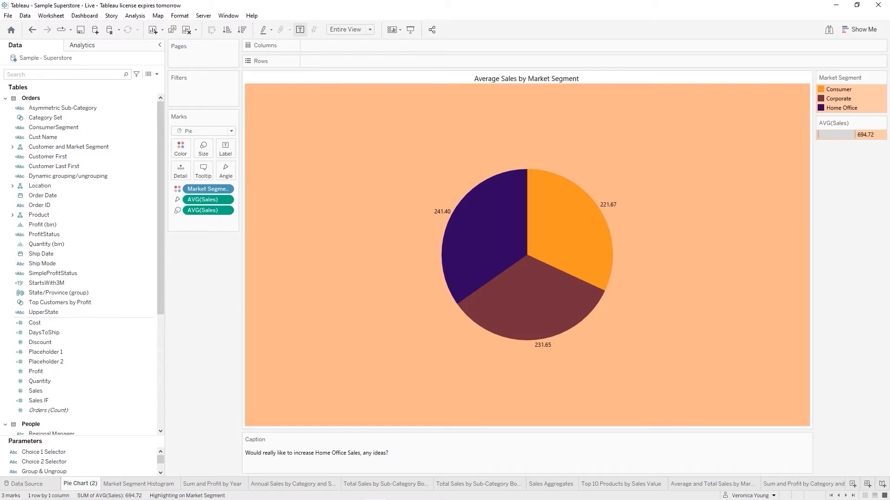
Create a new workbook and connect it to the Excel file Data Blending File One.
click(9, 17)
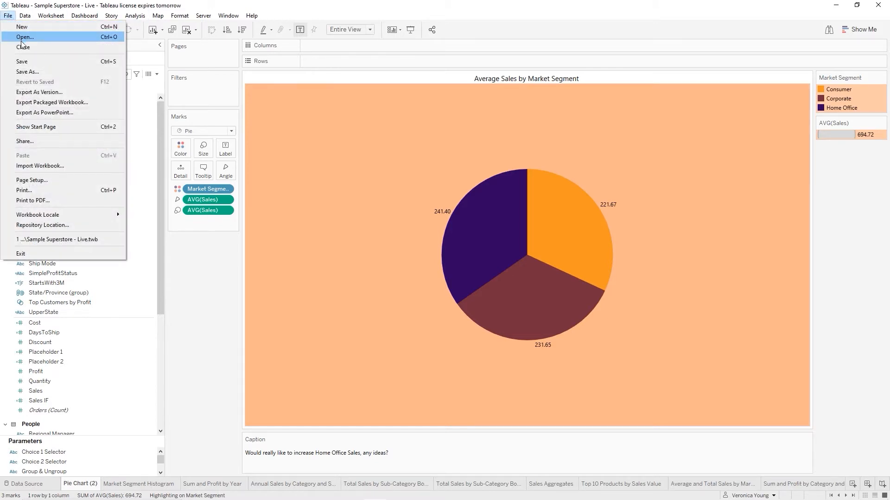
key(Escape)
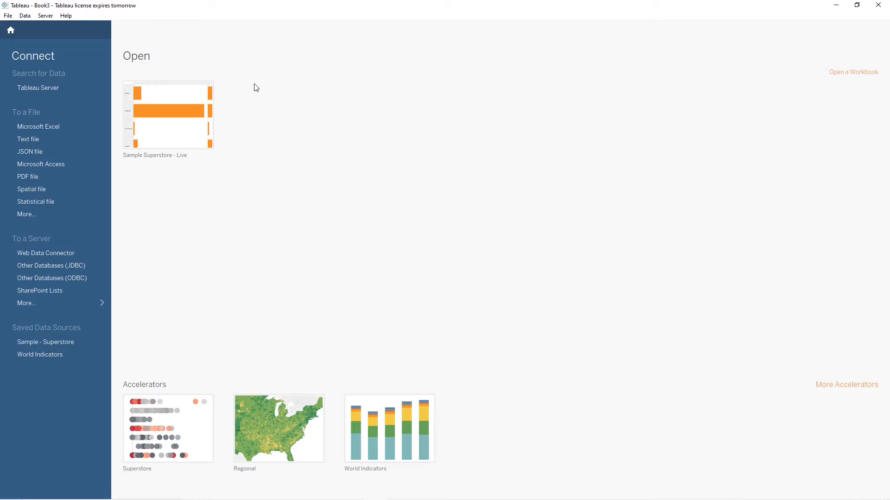
click(44, 127)
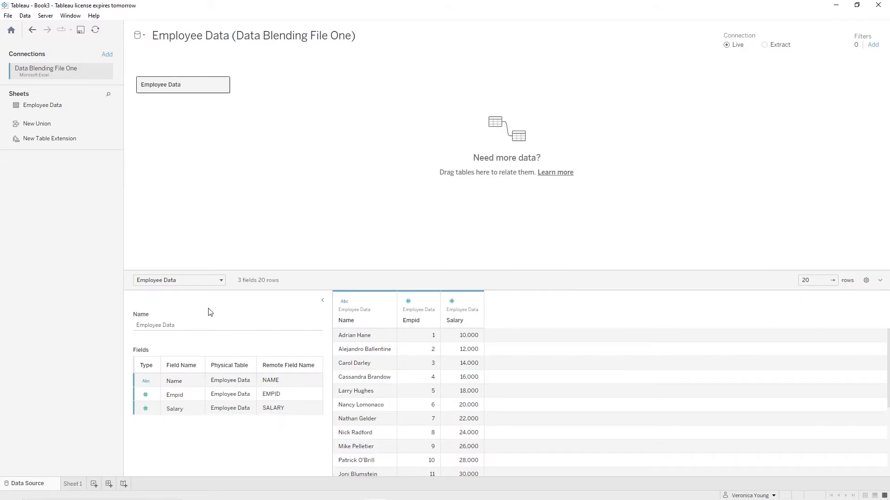
Open Sheet 1 and place the Name field from Employee Data on Rows.
click(75, 486)
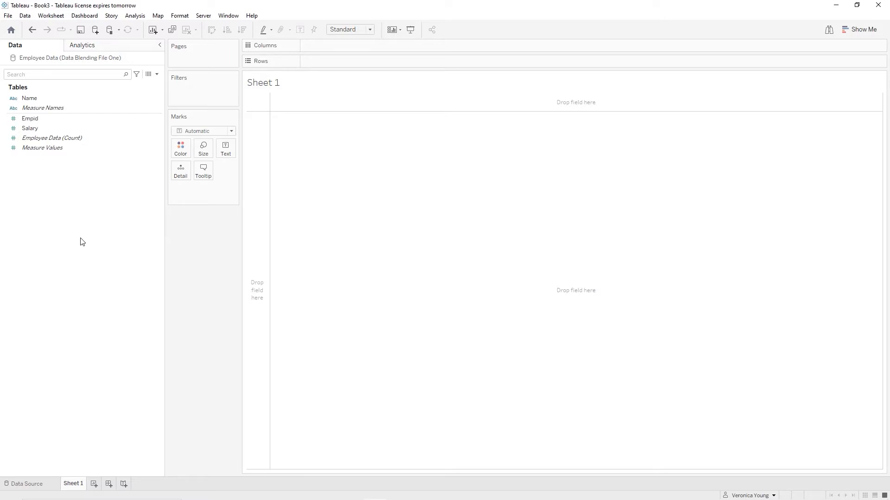
click(28, 100)
drag(28, 99, 313, 62)
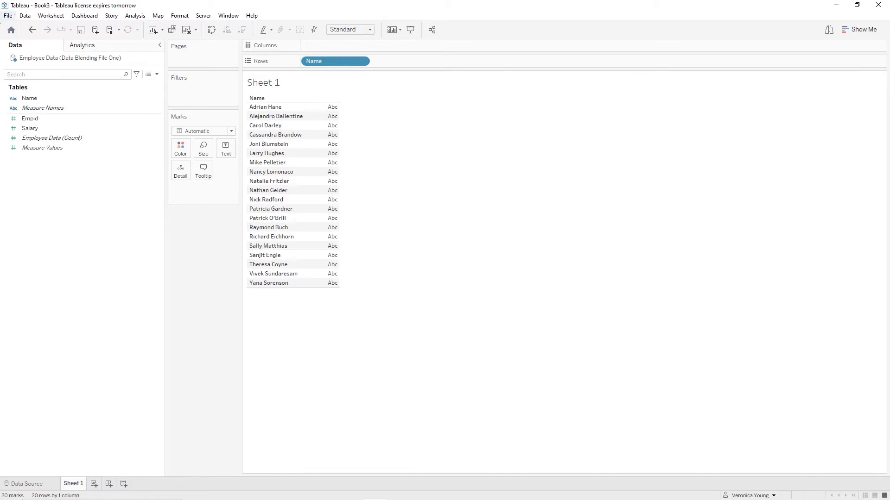
Add the Excel file Data Blending File Two as a new data source and return to Sheet 1.
click(25, 16)
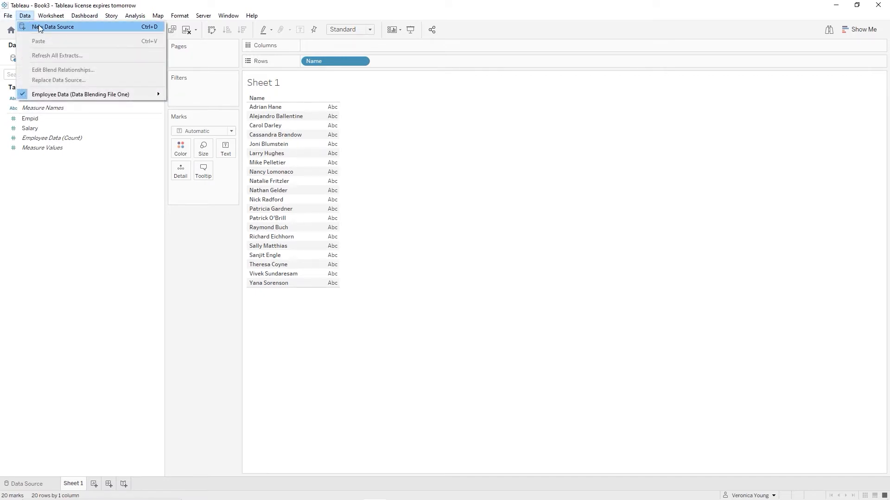
click(39, 27)
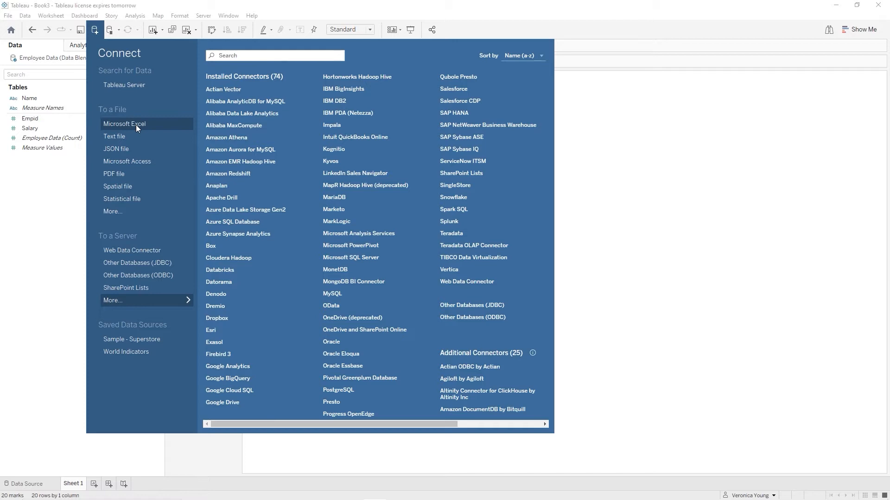
click(135, 125)
double_click(135, 124)
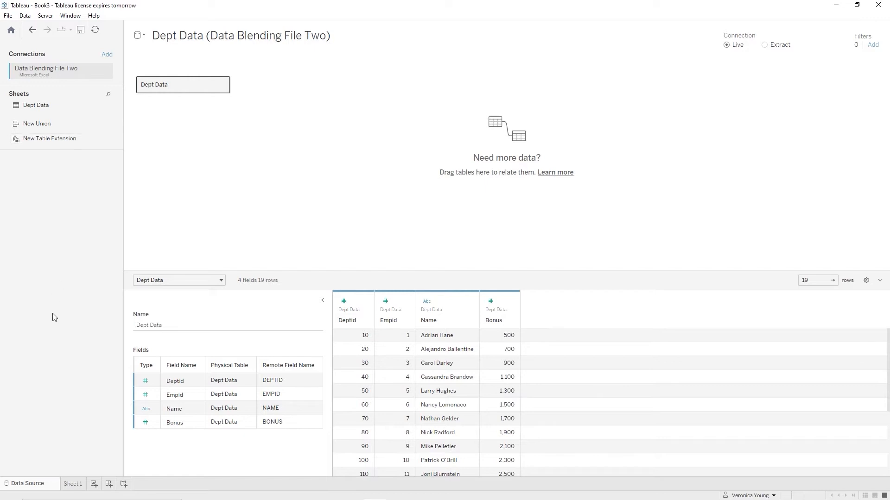
click(75, 484)
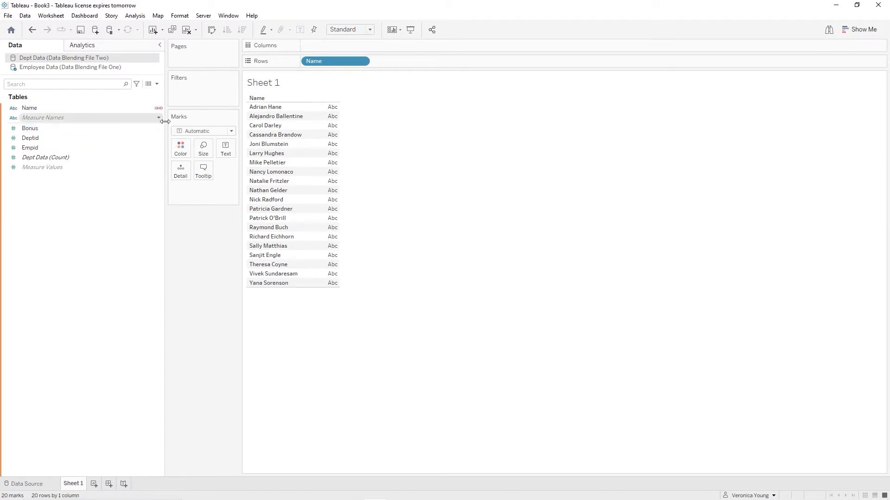
Open the blend relationships, select Dept Data (Data Blending File Two) as the secondary source, and switch the relationship to Custom.
click(156, 111)
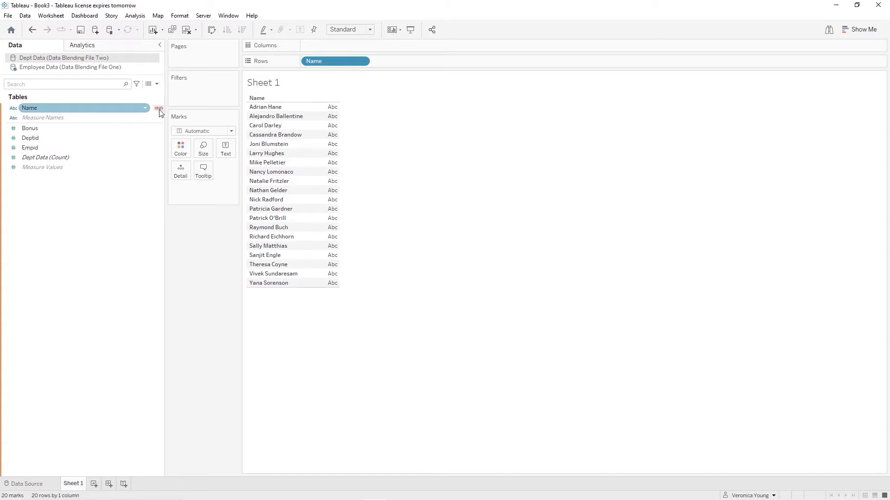
click(25, 16)
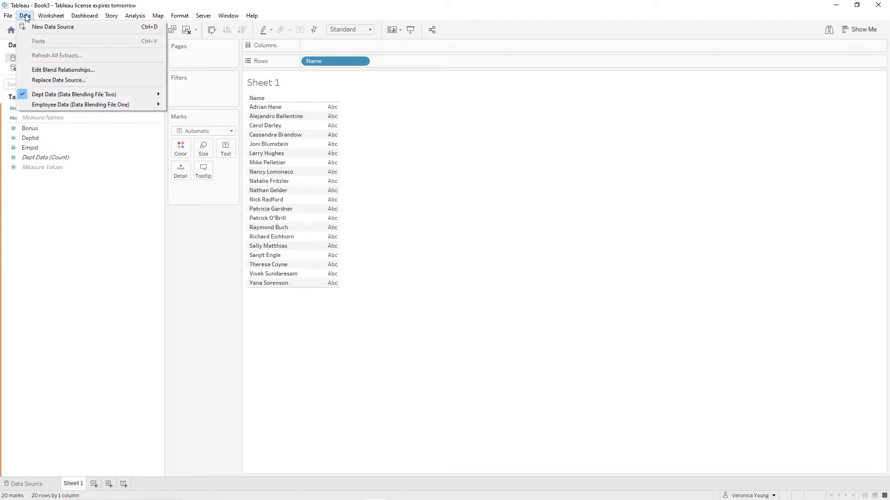
click(65, 69)
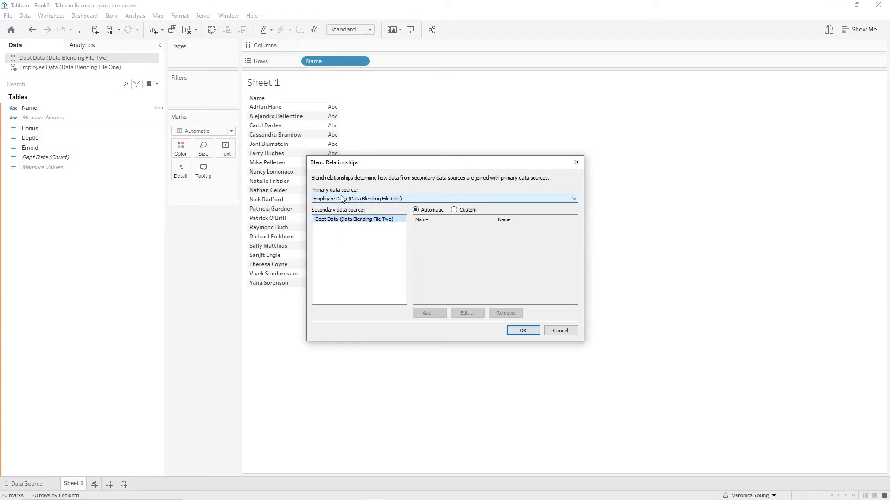
click(324, 219)
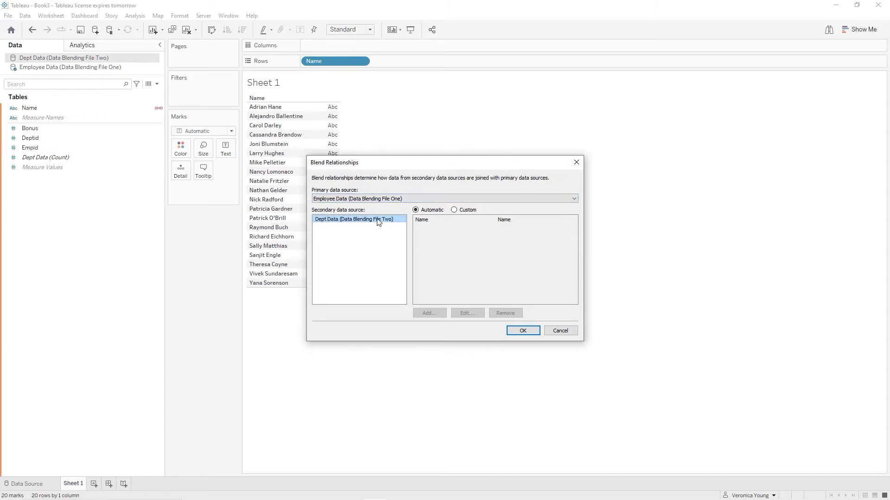
click(455, 210)
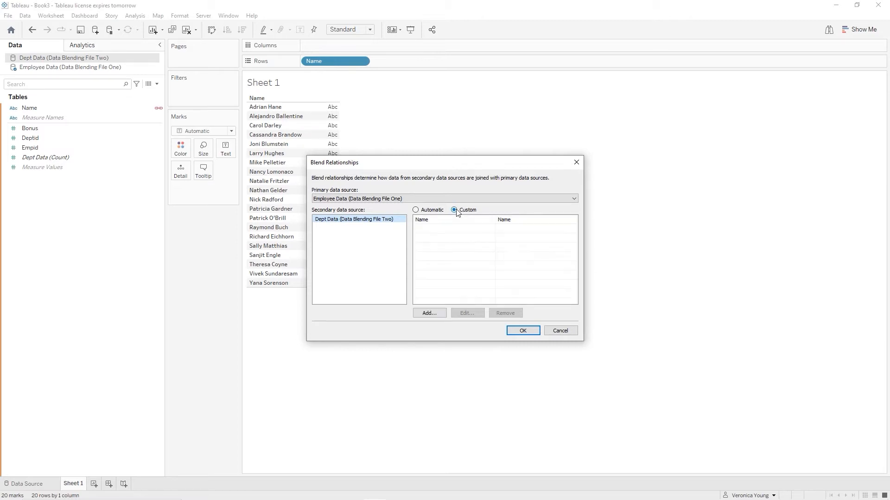
Map the primary Name field to the secondary Name field, accept replacing the existing mapping, and apply the blend relationship.
click(438, 313)
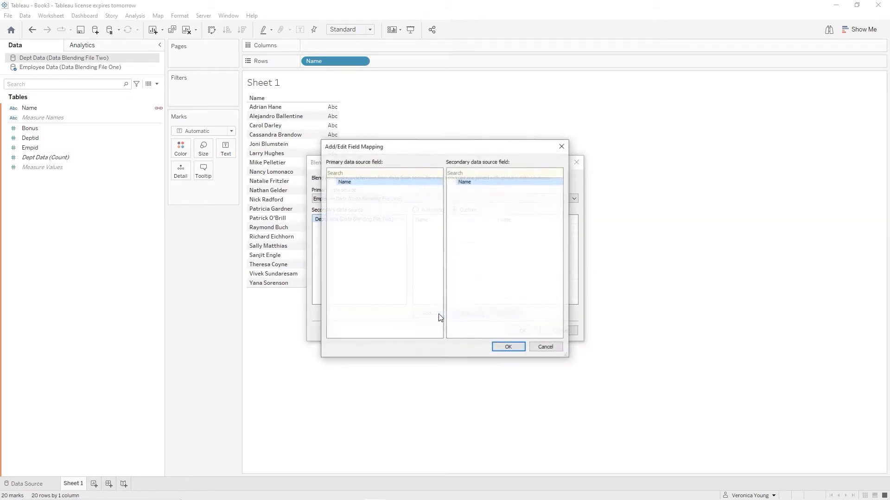
click(353, 184)
click(526, 183)
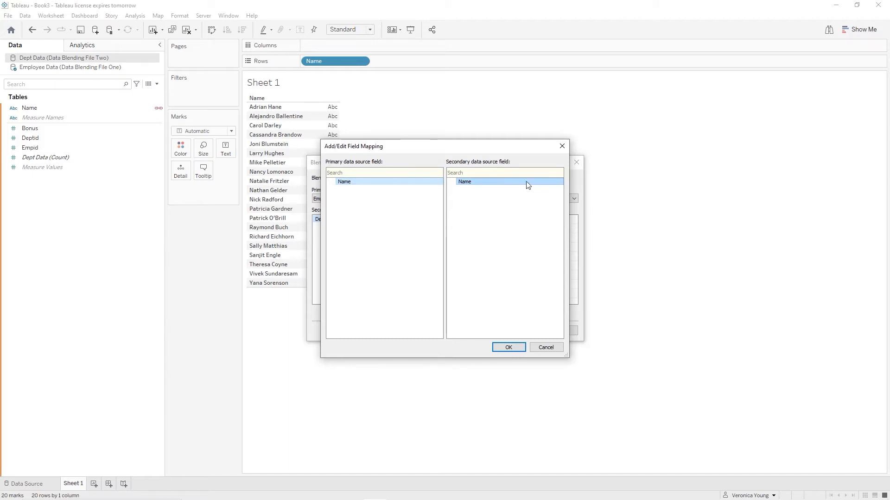
click(508, 348)
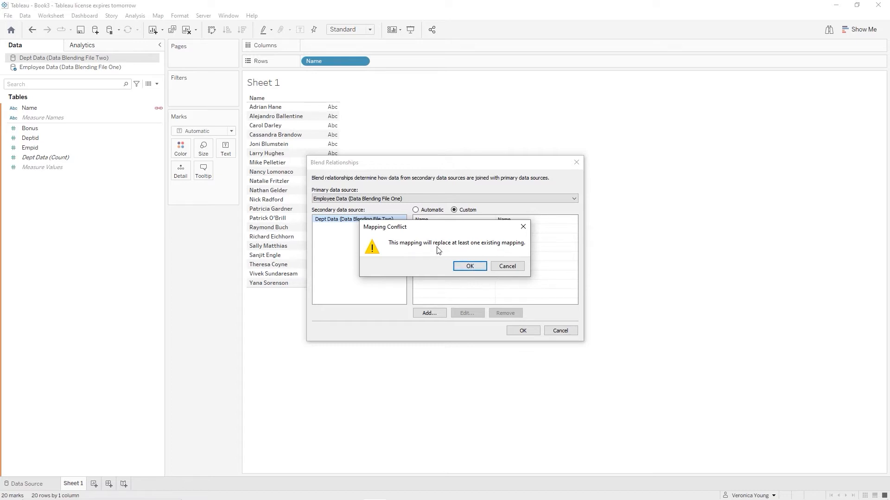
click(470, 267)
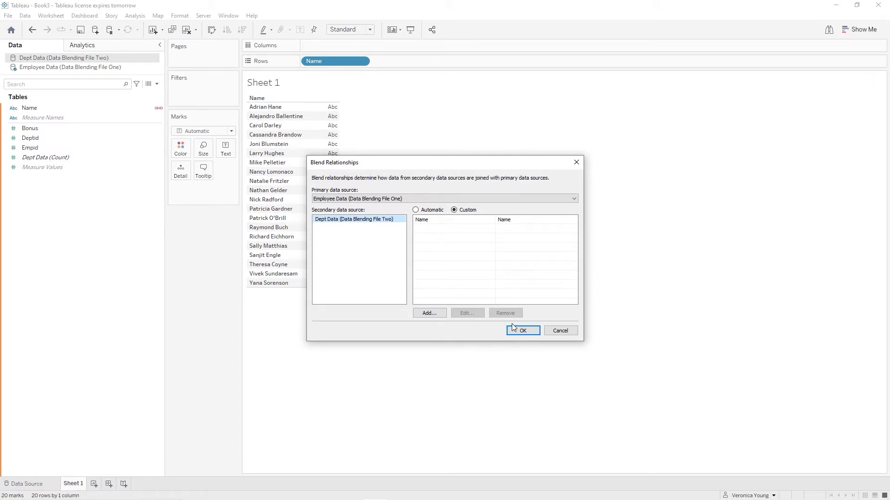
click(522, 330)
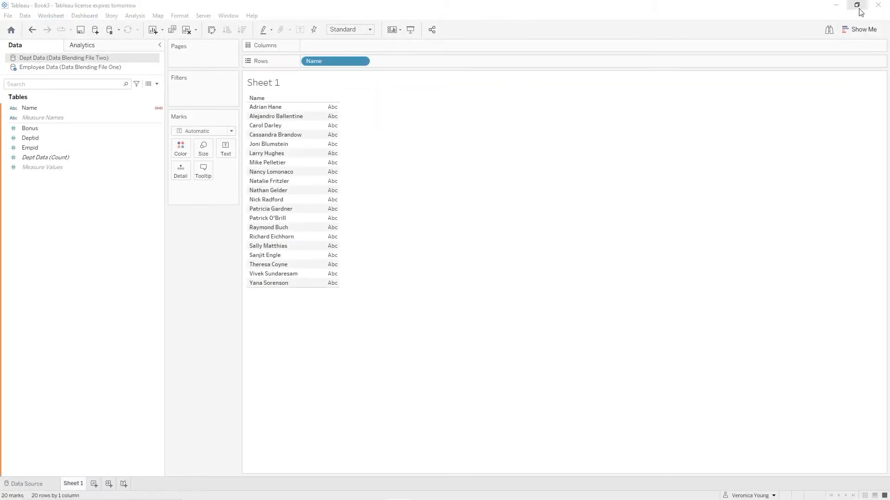
Add Bonus from Dept Data to the view and display it beside the names as a text table.
click(850, 33)
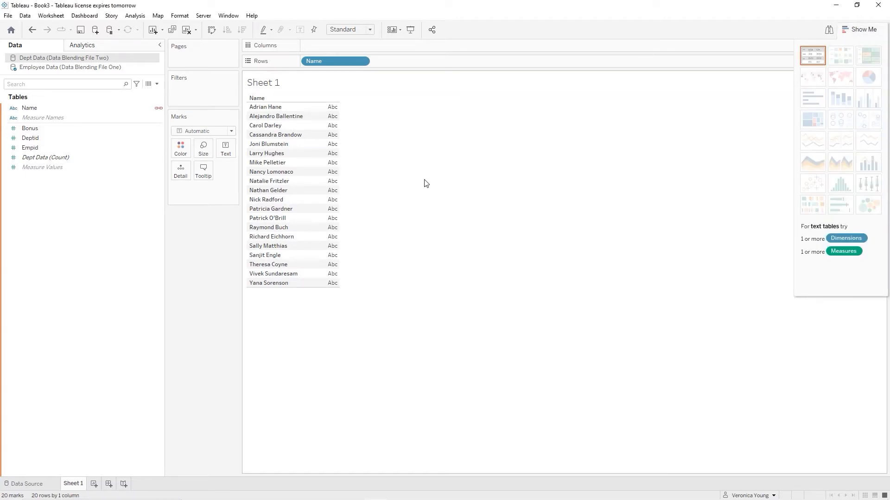
click(70, 106)
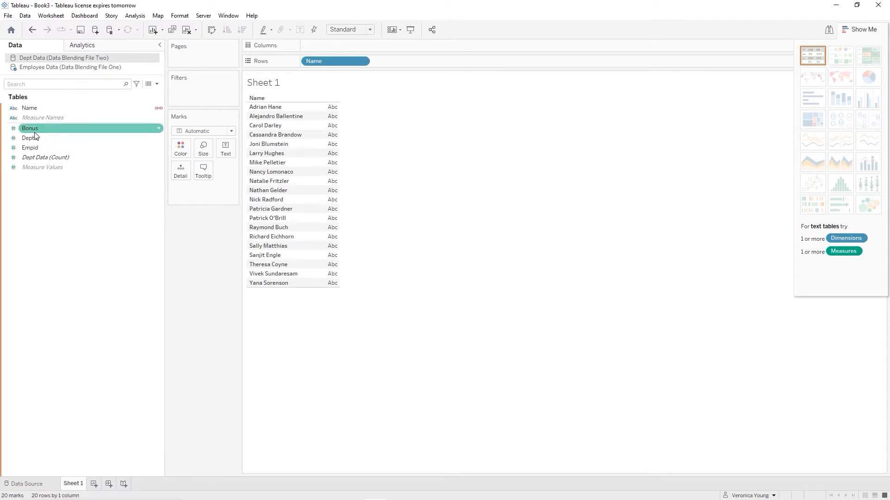
drag(35, 133, 306, 141)
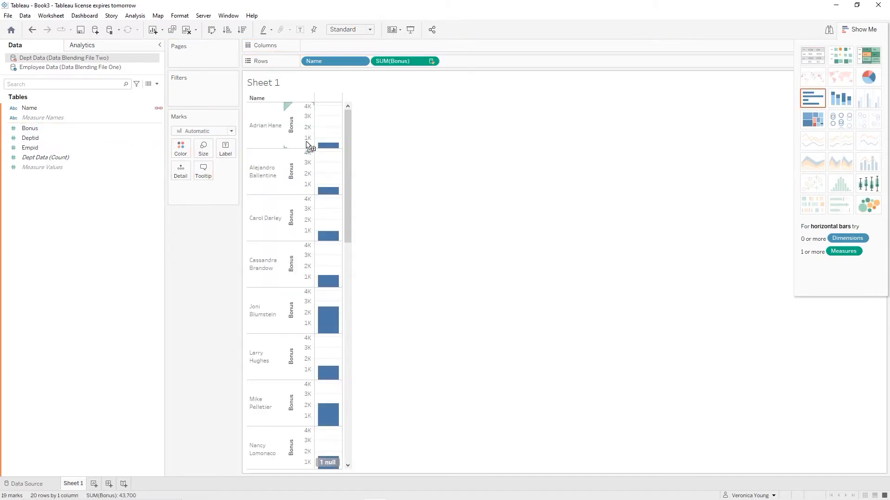
click(817, 62)
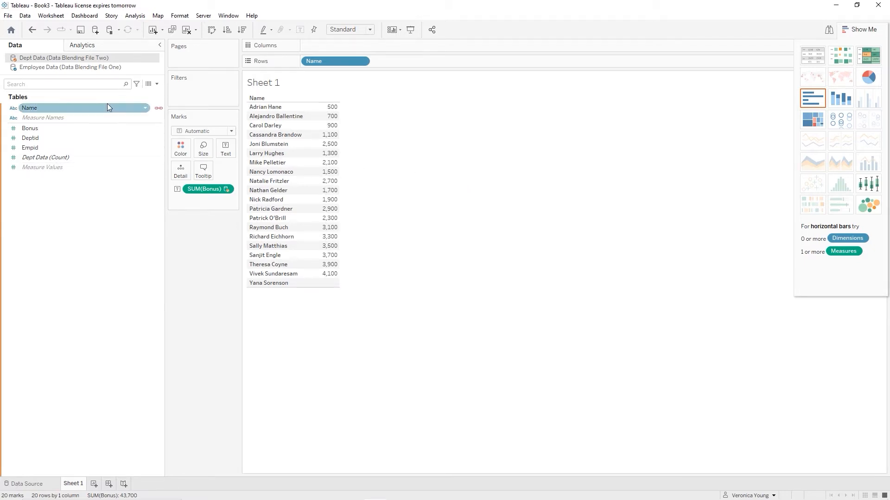
Add Salary from the Employee Data source to the text table beside Bonus.
click(88, 68)
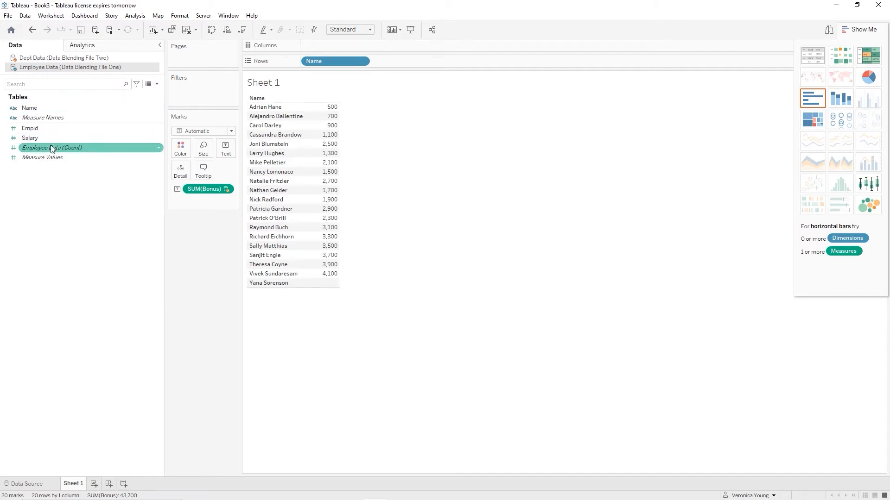
drag(25, 140, 322, 138)
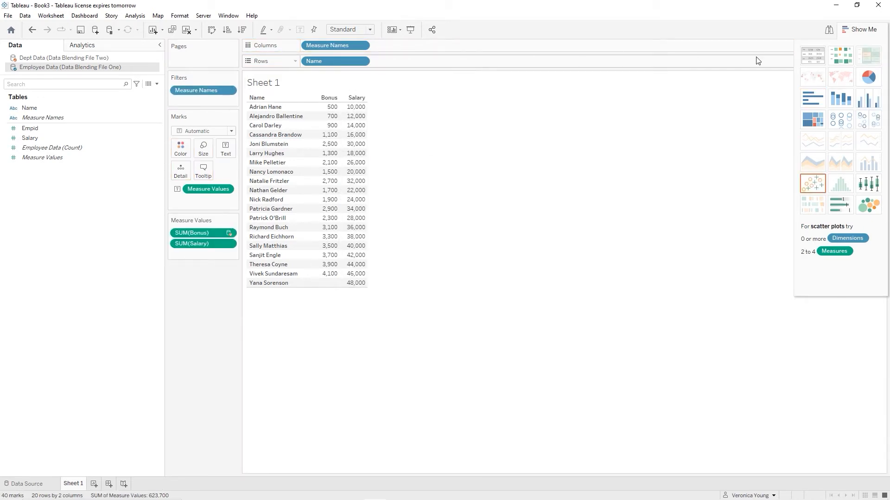
mouse_move(339, 122)
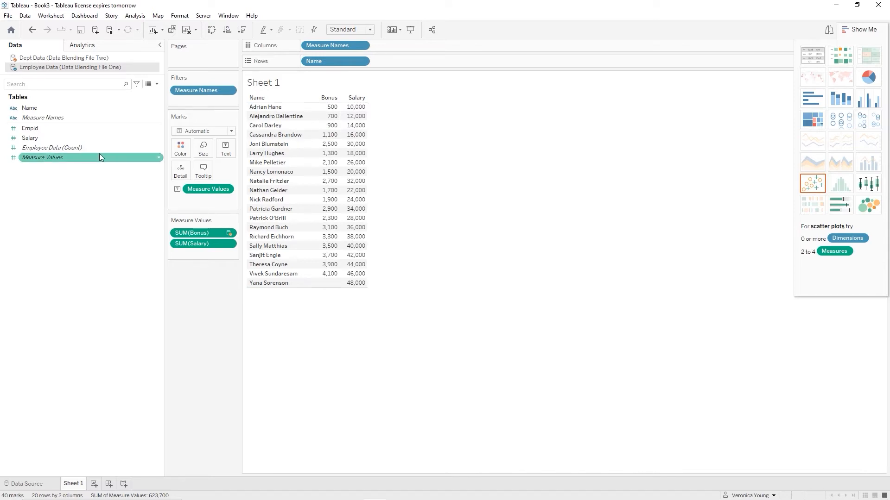
mouse_move(99, 155)
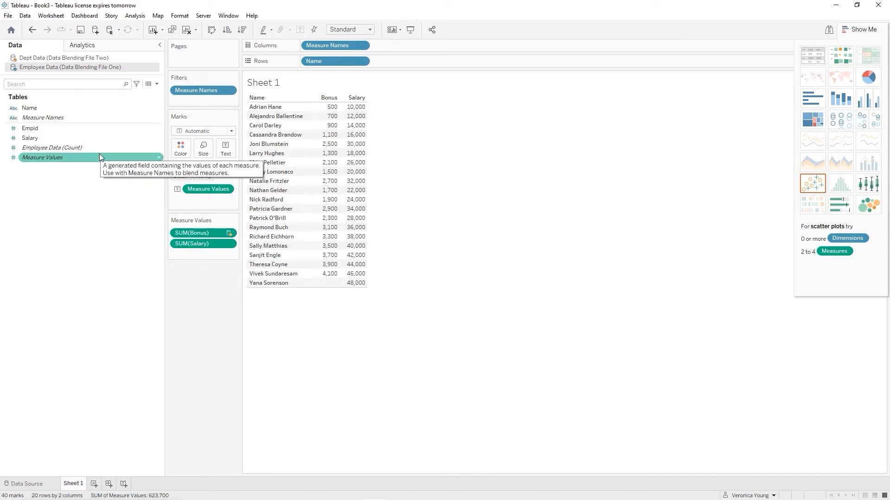
Add Deptid and Empid from the Dept Data source to the text table.
click(91, 59)
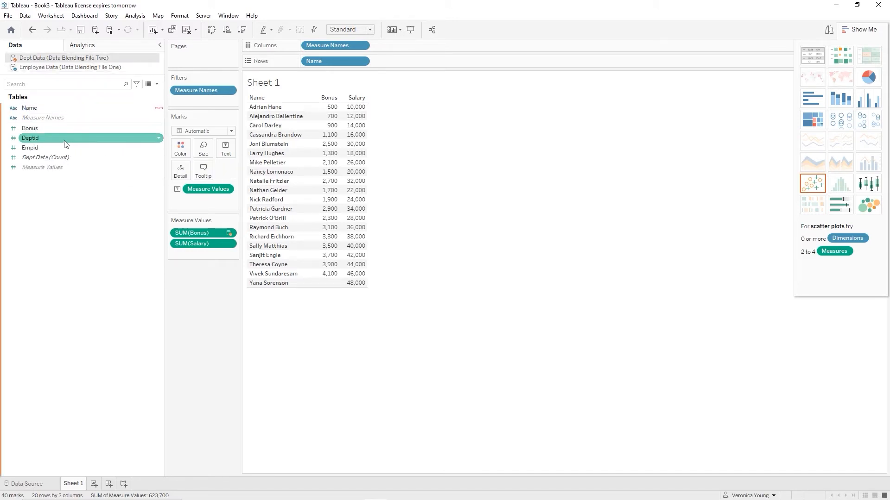
mouse_move(28, 141)
mouse_down()
mouse_move(243, 137)
mouse_move(312, 118)
mouse_up()
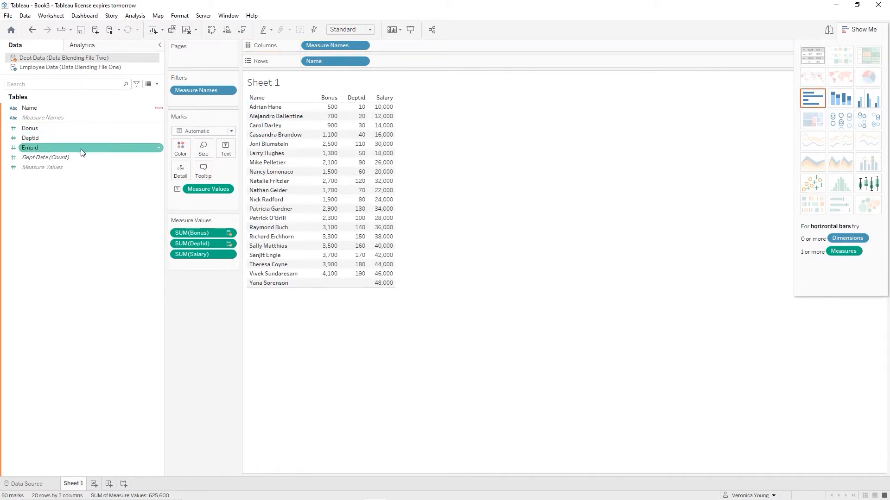
drag(40, 149, 310, 145)
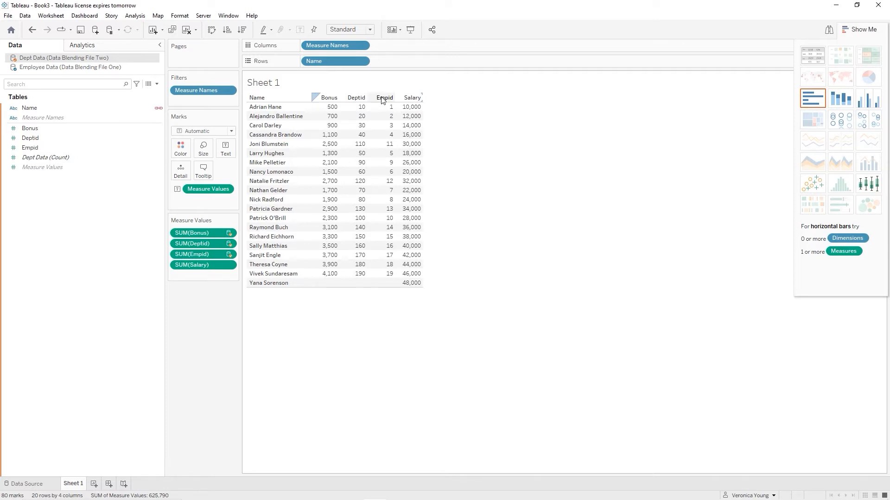
Move the Empid column ahead of Bonus, directly after the names.
drag(381, 100, 319, 103)
drag(320, 99, 320, 99)
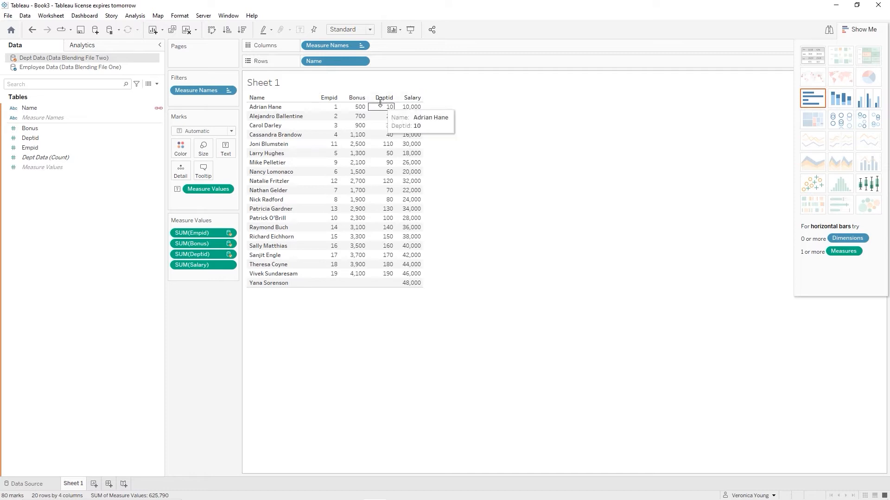
Reorder the table columns so Deptid comes directly after Empid and Salary comes ahead of Bonus.
drag(384, 102, 348, 102)
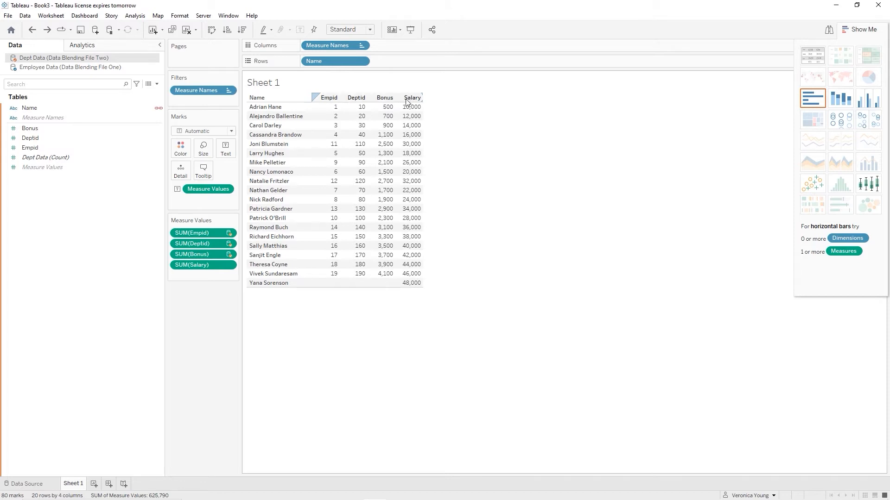
drag(407, 102, 381, 102)
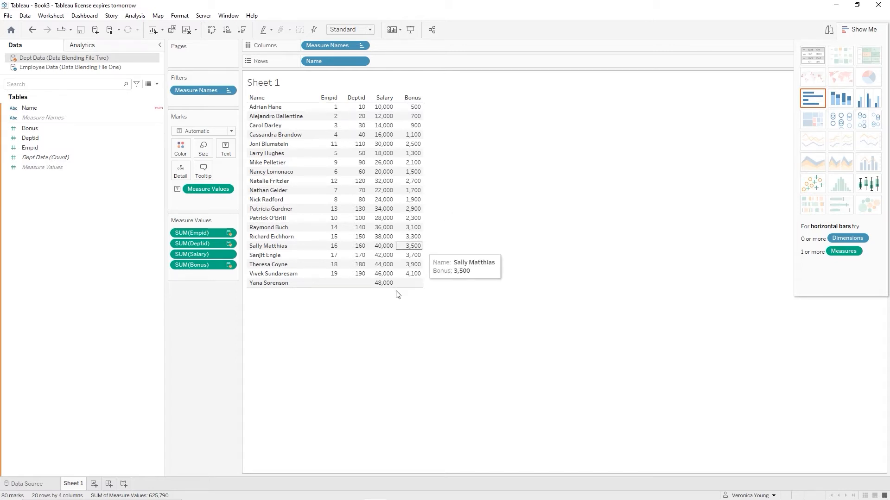
Exclude the last name in the table, which has only a Salary value, and hide the chart type suggestions.
click(280, 286)
right_click(279, 286)
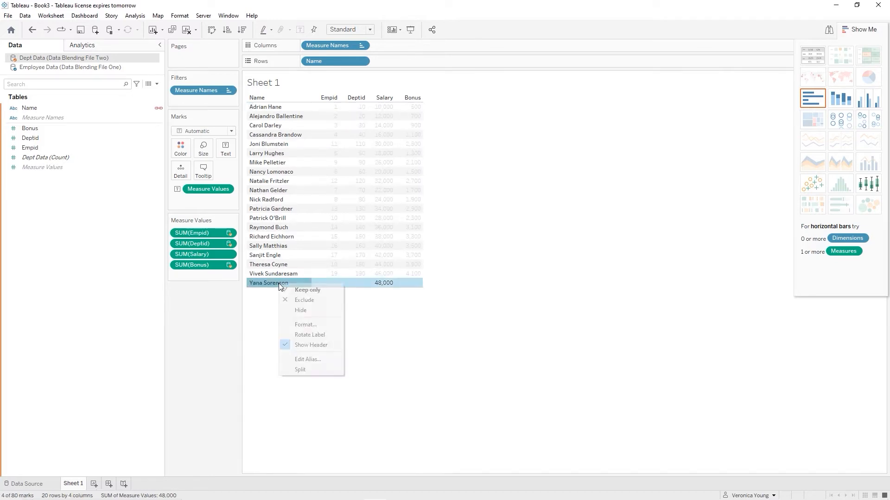
click(304, 301)
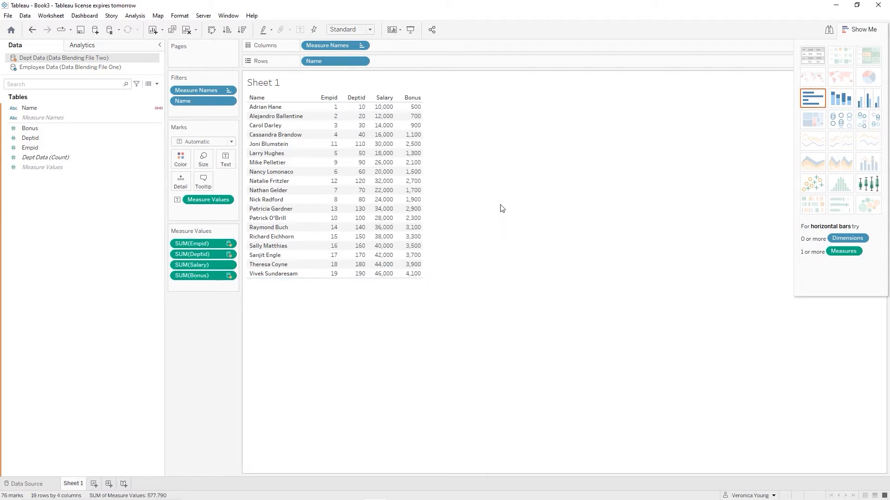
click(862, 31)
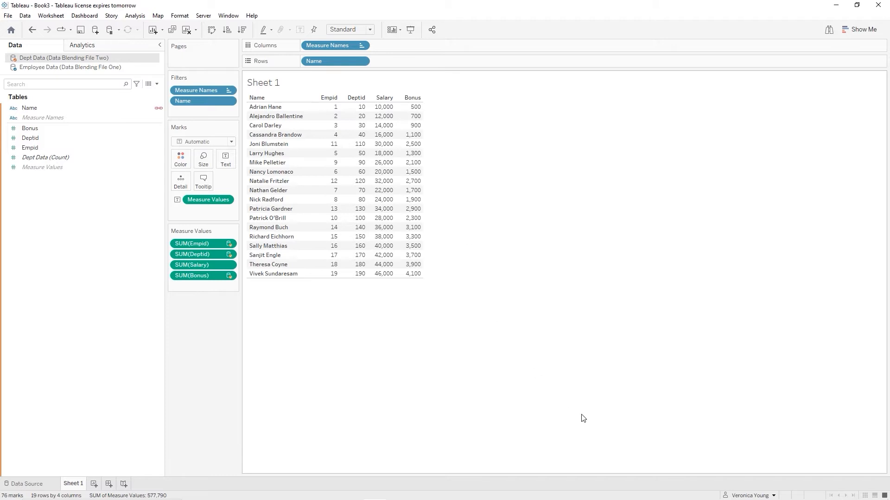
Rename Sheet 1 as Data Blending.
double_click(73, 486)
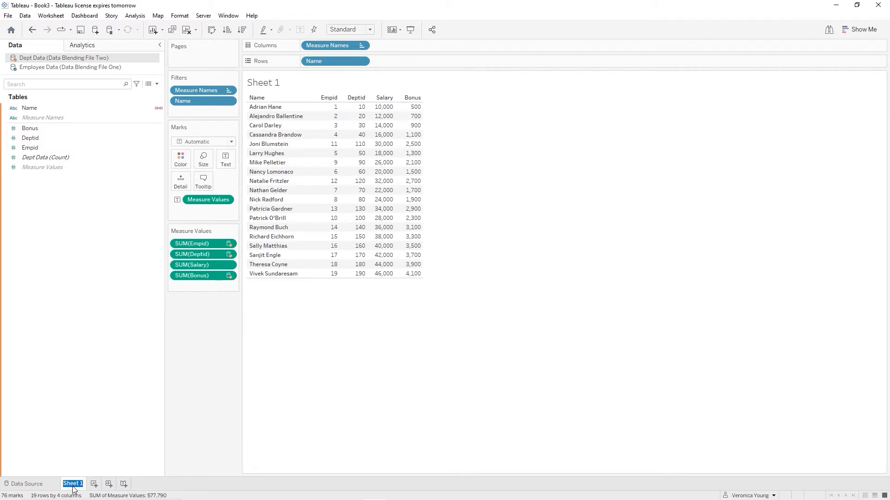
text(Data Blending)
key(Return)
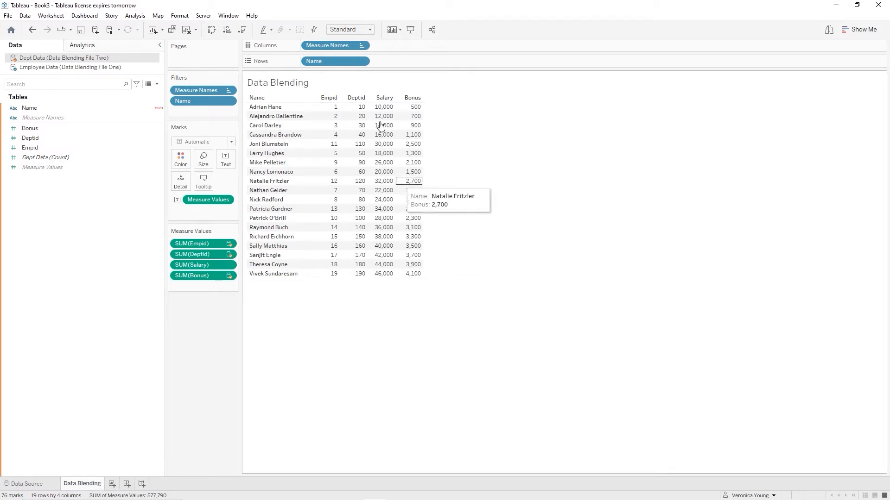
Save the workbook as Data Blending and close it.
click(9, 16)
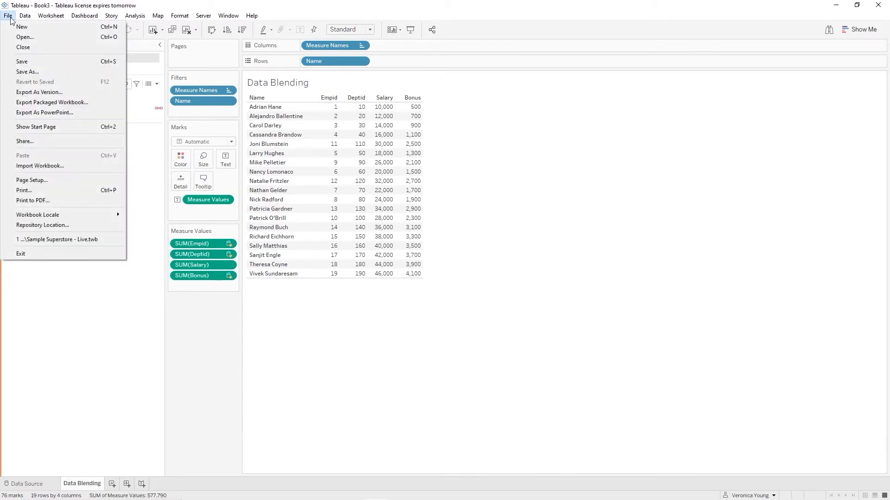
click(23, 63)
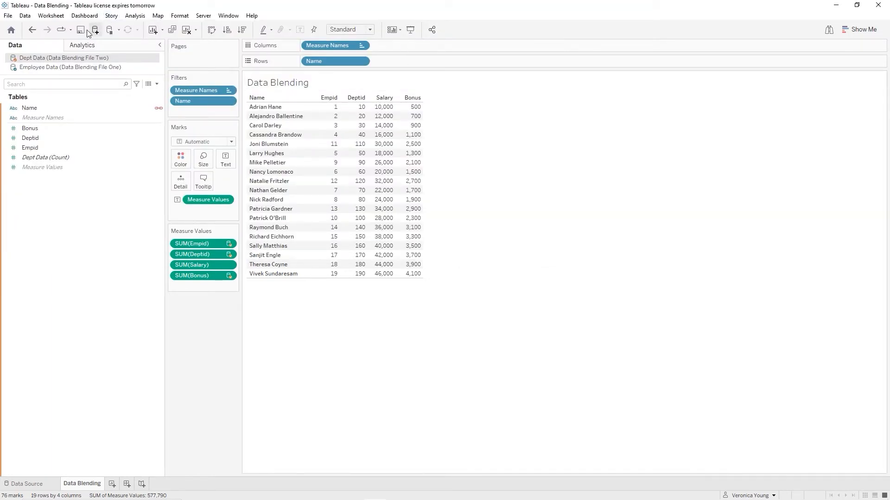
click(10, 19)
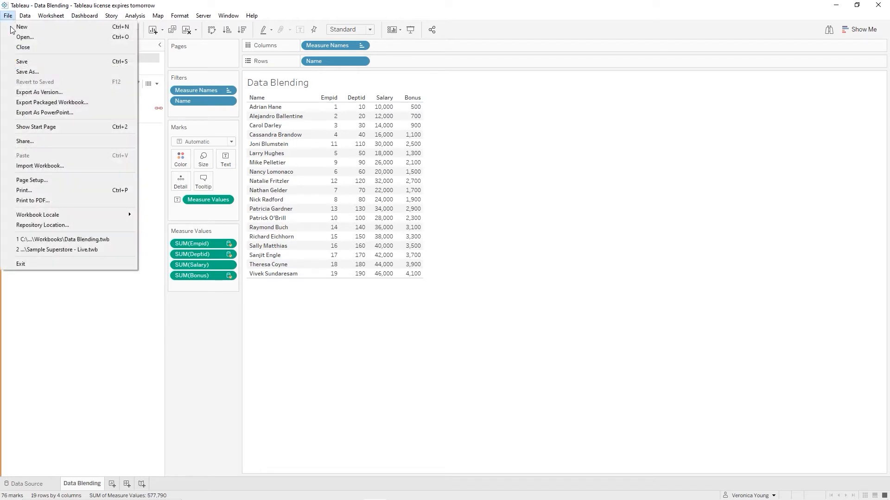
click(21, 47)
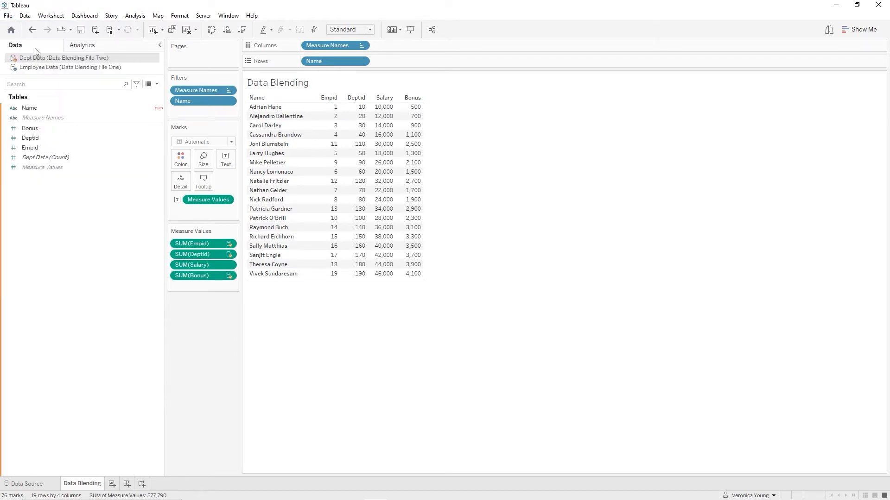
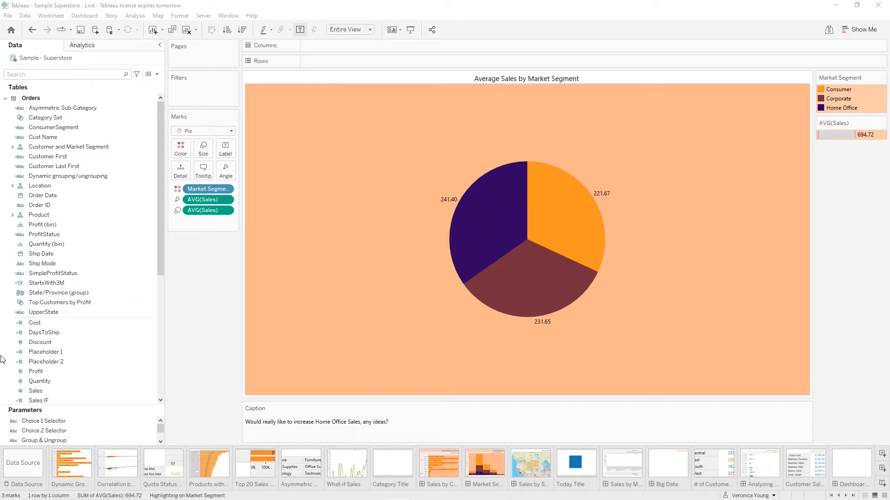
In the Sample Superstore workbook, go to the Sales by State Map dashboard and remove its Sales by State table.
click(66, 324)
double_click(531, 468)
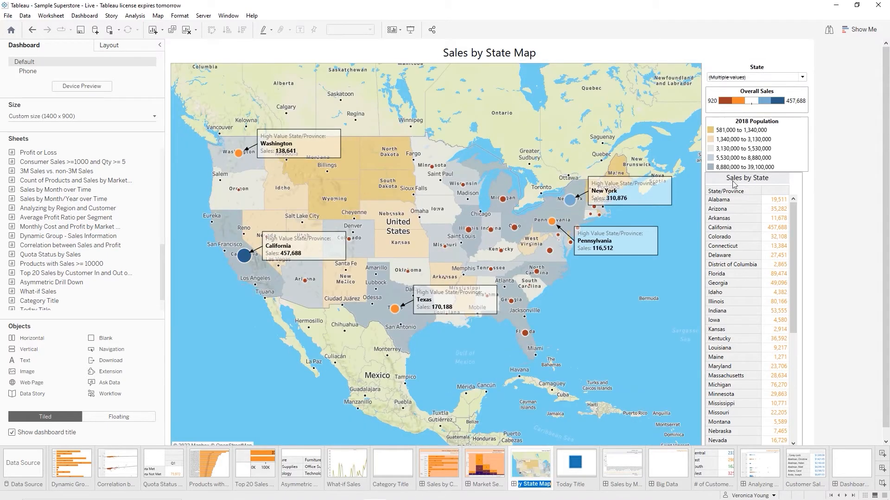
click(754, 184)
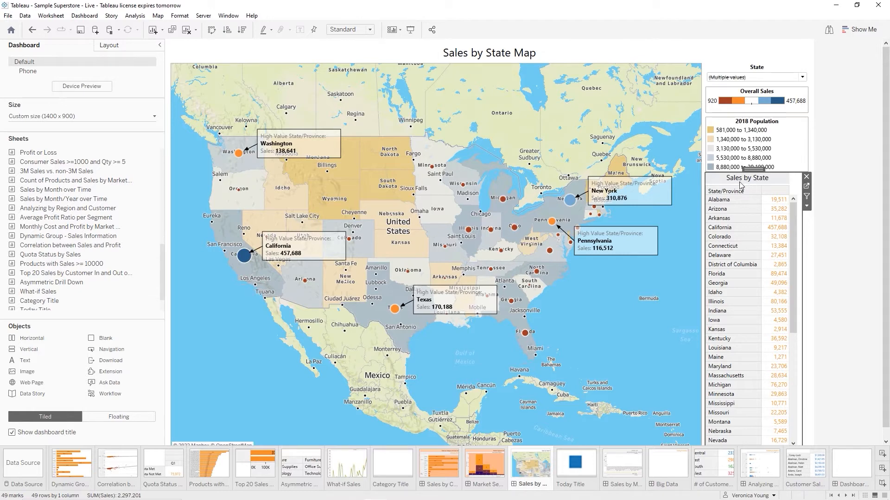
click(808, 208)
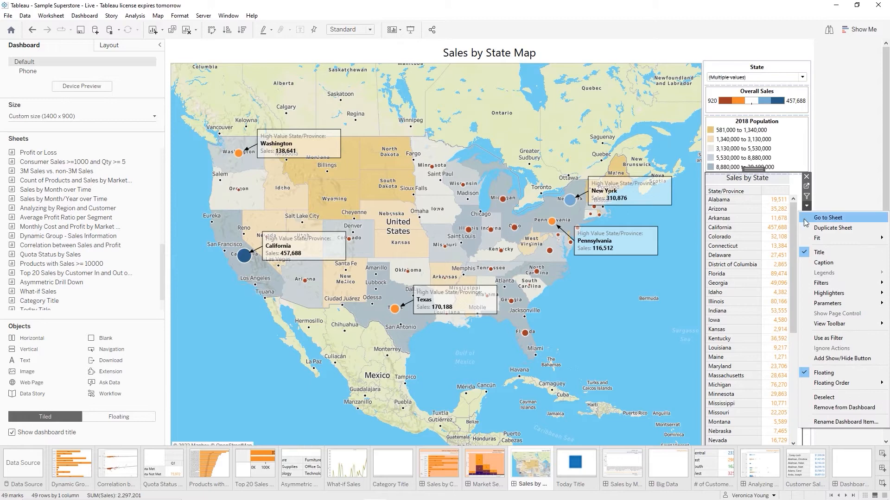
click(846, 410)
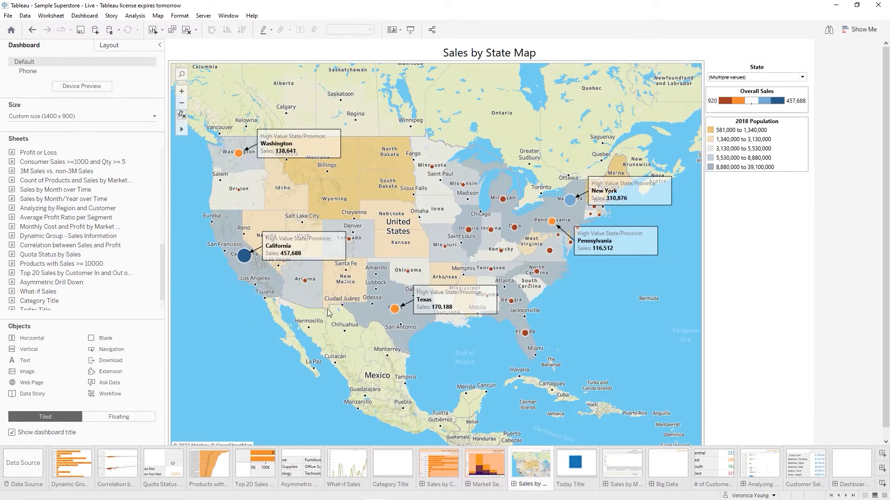
Add a Go to Sheet action to the dashboard and name it Sales by State Crosstab.
click(83, 18)
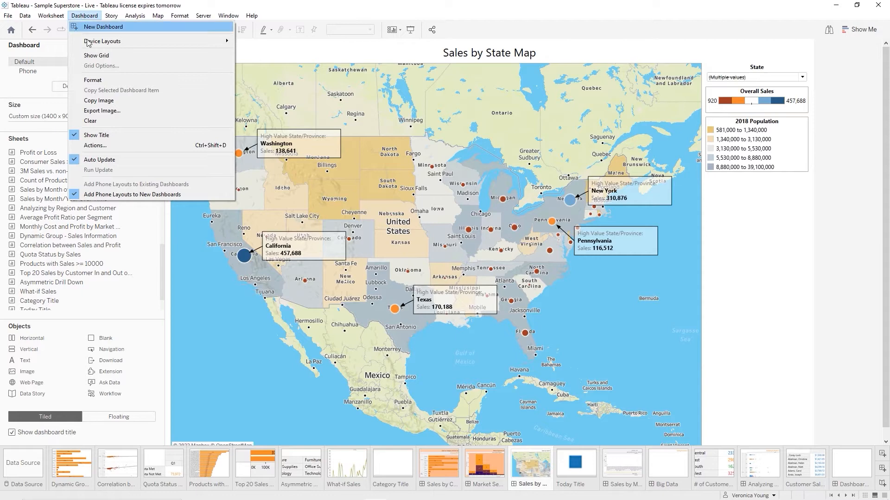
click(112, 145)
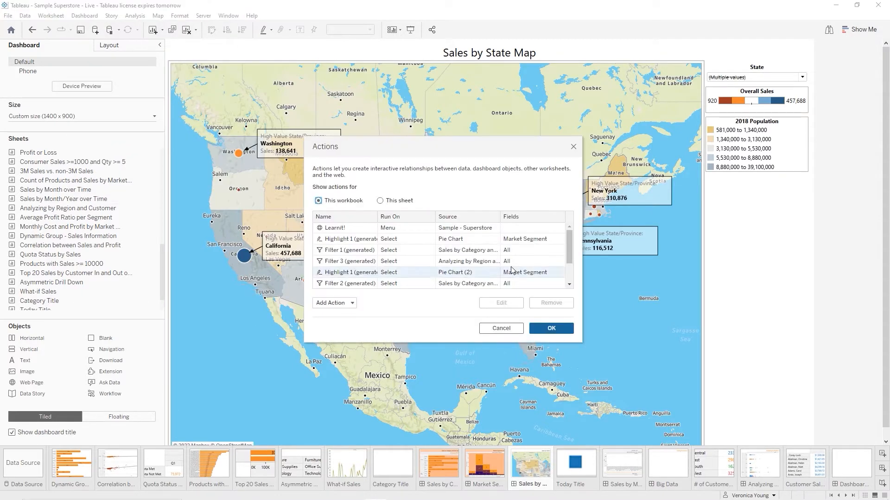
click(352, 304)
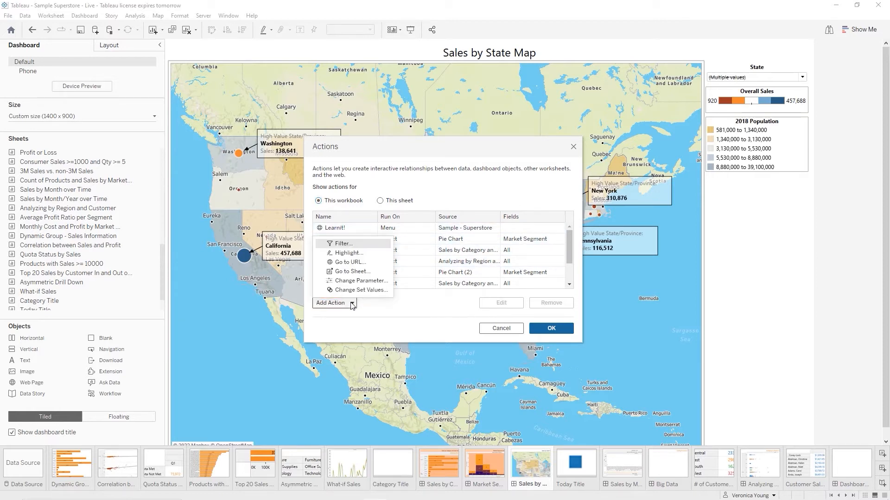
click(353, 272)
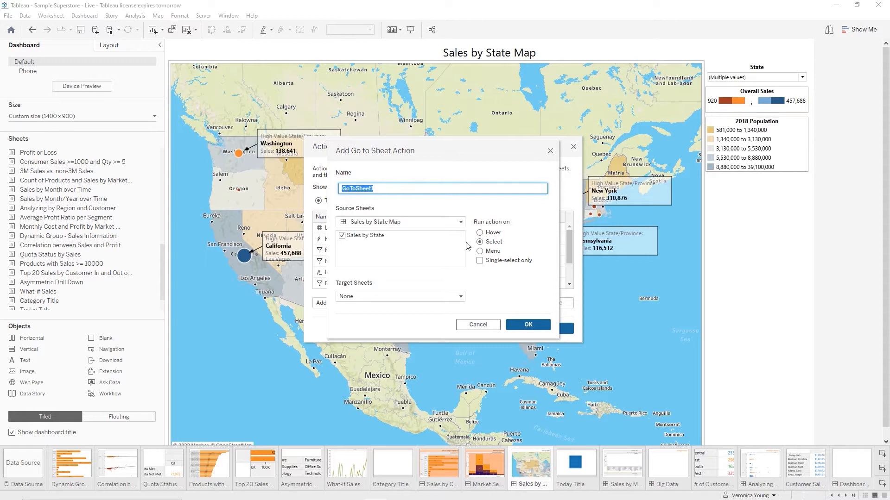
text(Sales by State Crosstab)
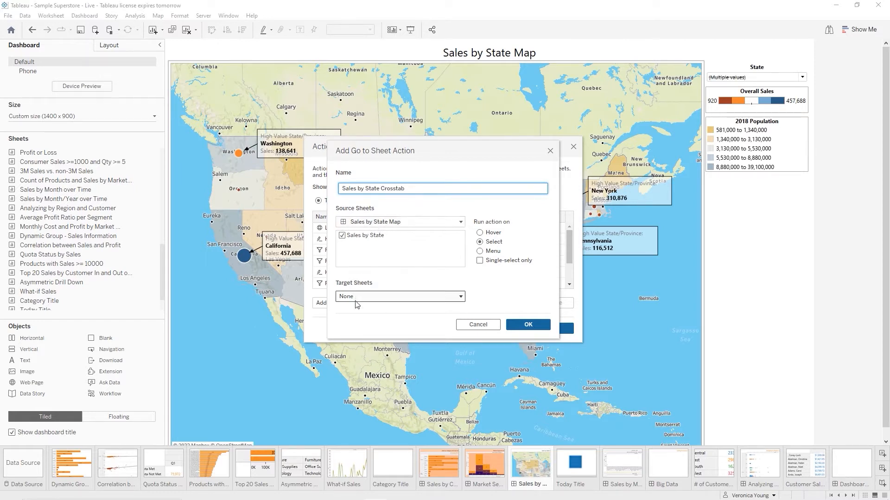
Target the action at the Sales by State Crosstab sheet, set it to run on Menu, and accept the actions.
click(461, 299)
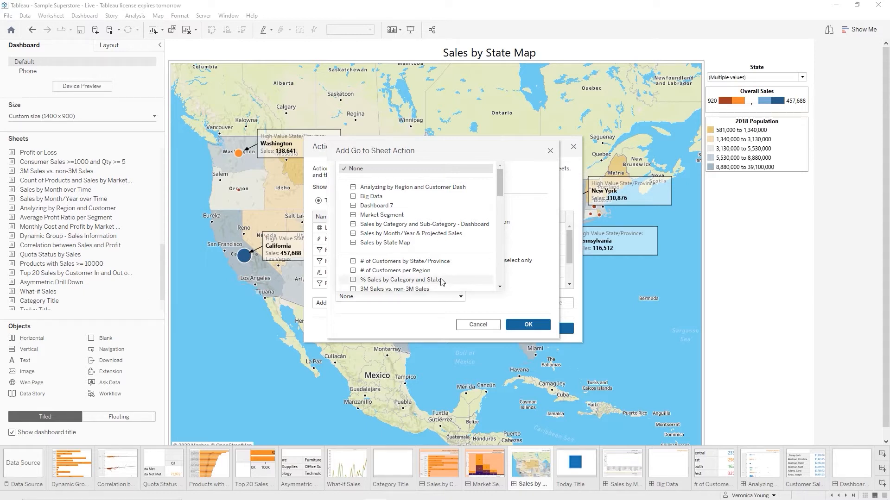
scroll(441, 282, down, 3)
scroll(441, 282, down, 10)
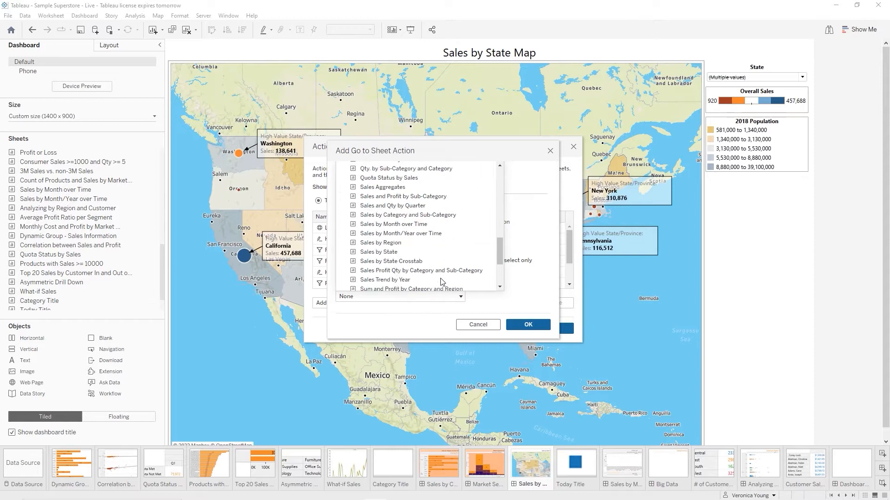
click(414, 262)
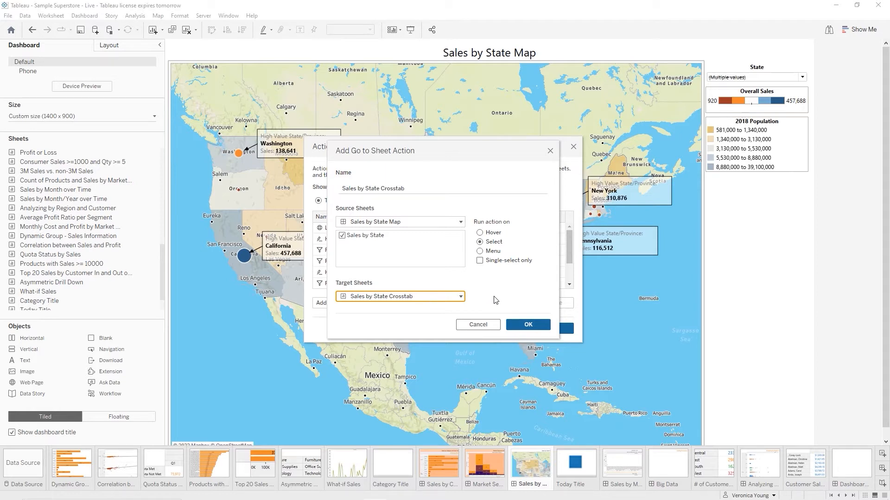
click(481, 252)
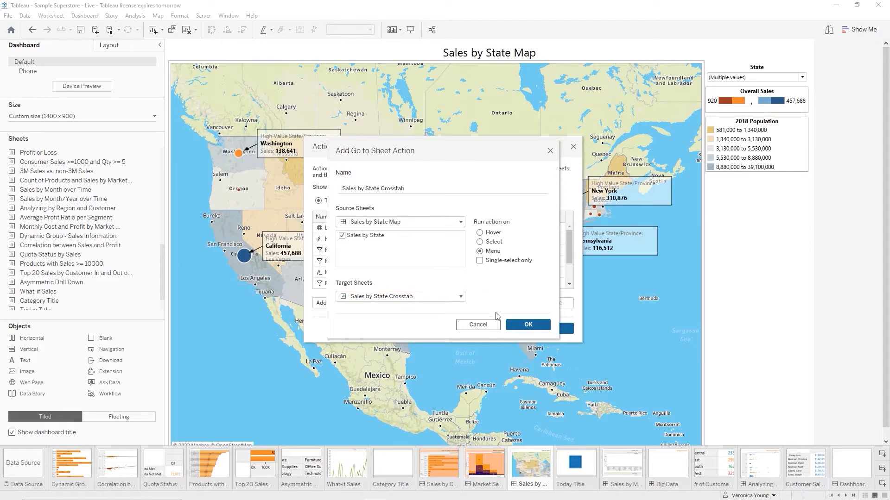
click(527, 330)
click(557, 333)
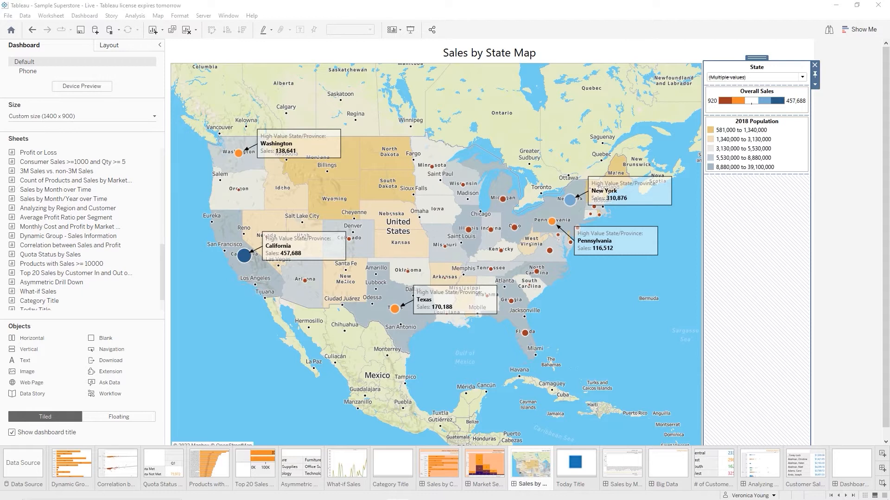
Test the Sales by State Crosstab action from Missouri's mark on the map, and return to the Sales by State Map dashboard.
right_click(444, 246)
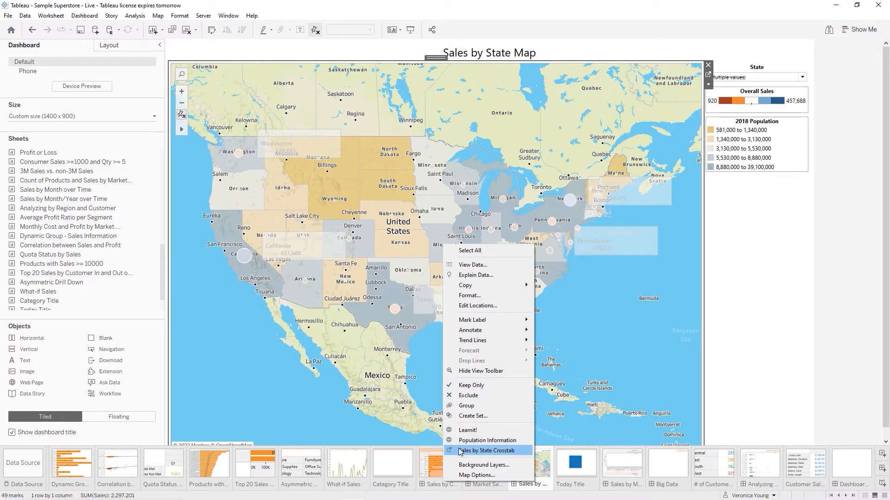
click(474, 453)
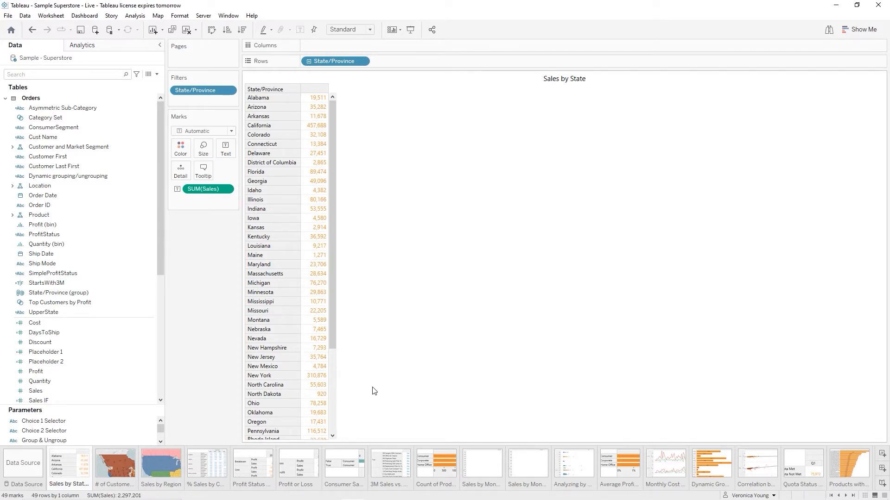
click(865, 496)
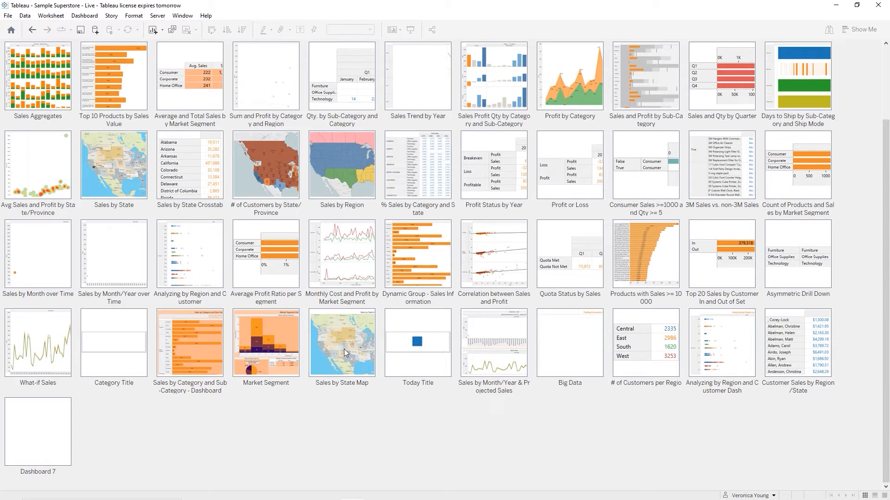
double_click(354, 355)
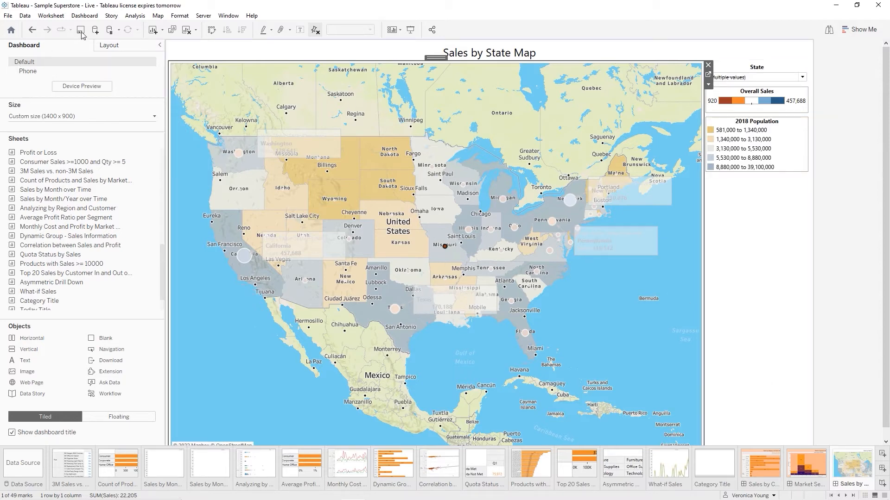
Show the caption for the map on the Sales by State Map dashboard.
click(95, 19)
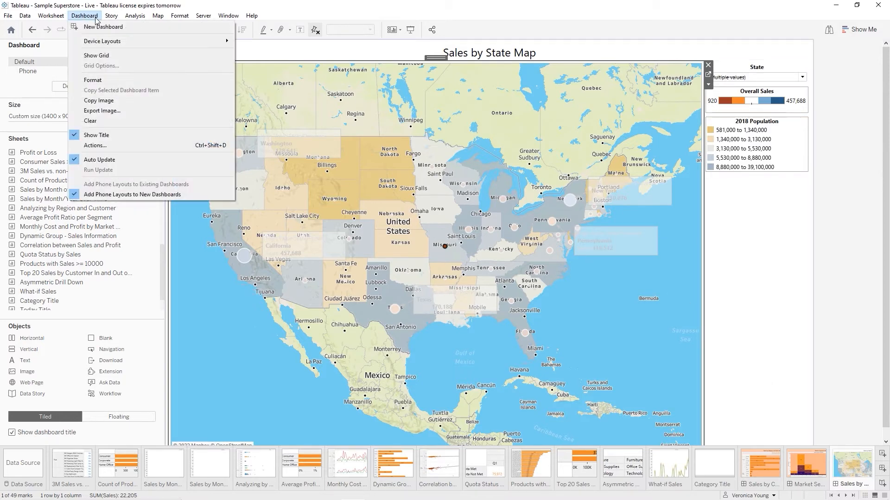
mouse_move(51, 16)
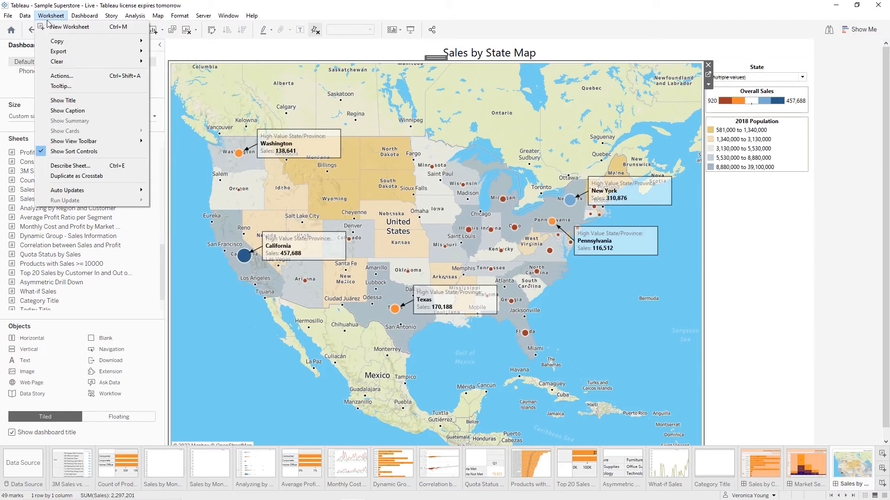
click(79, 111)
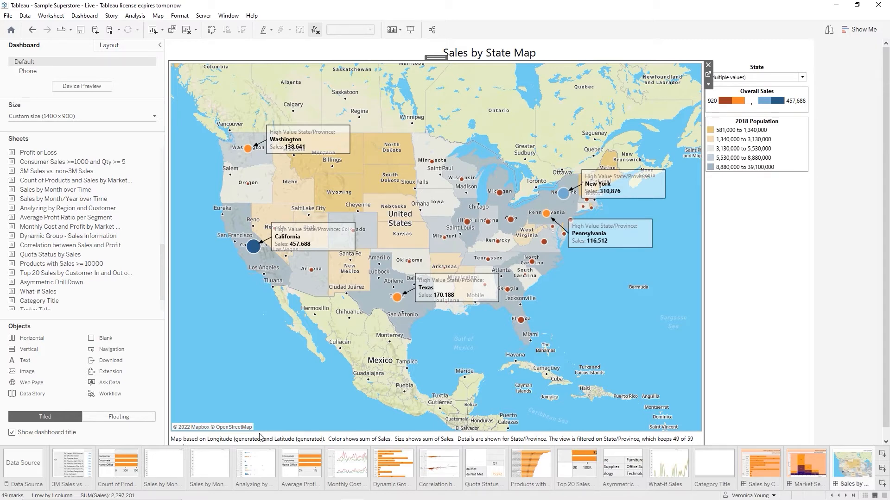
Format the map's entire caption text as bold and orange, and accept the caption edit.
double_click(182, 440)
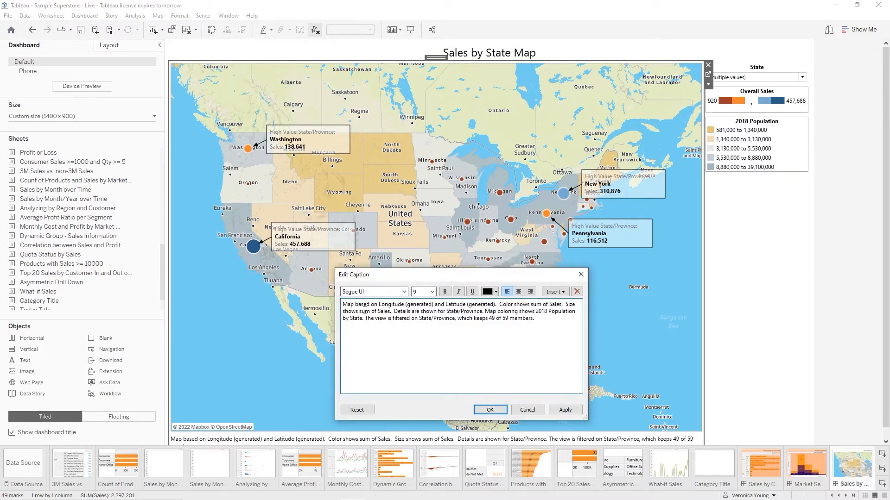
key(ctrl+a)
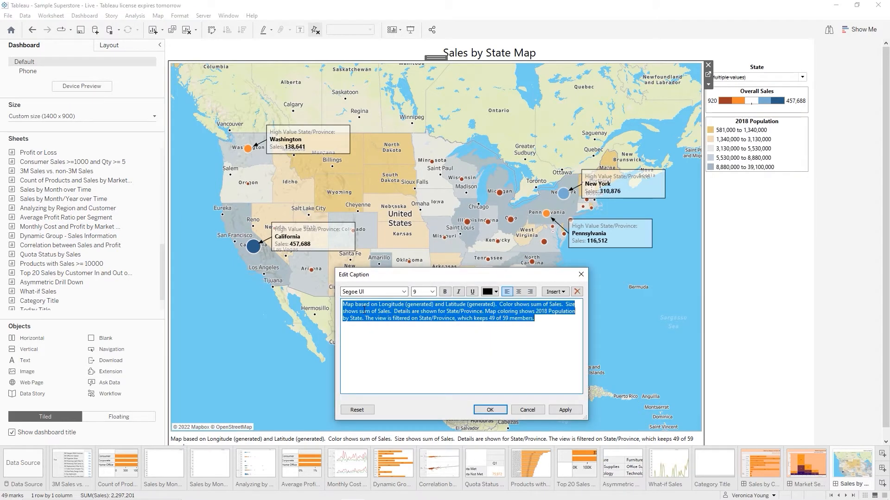
click(444, 291)
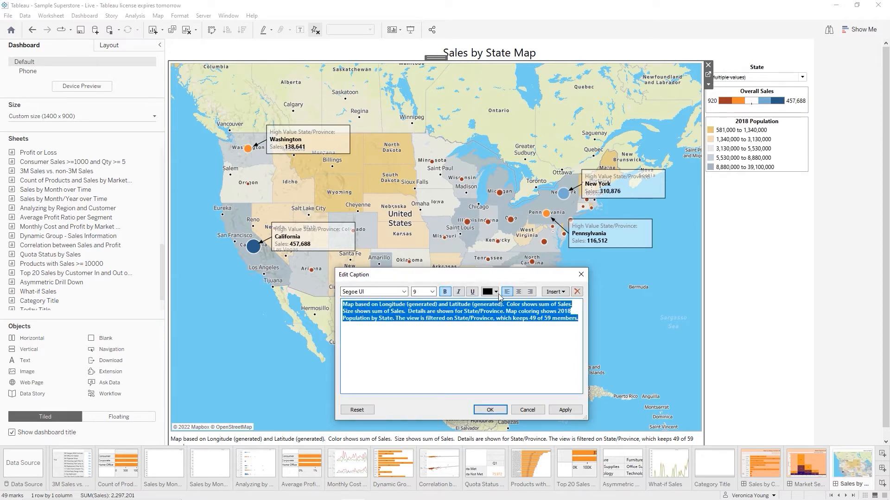
click(495, 292)
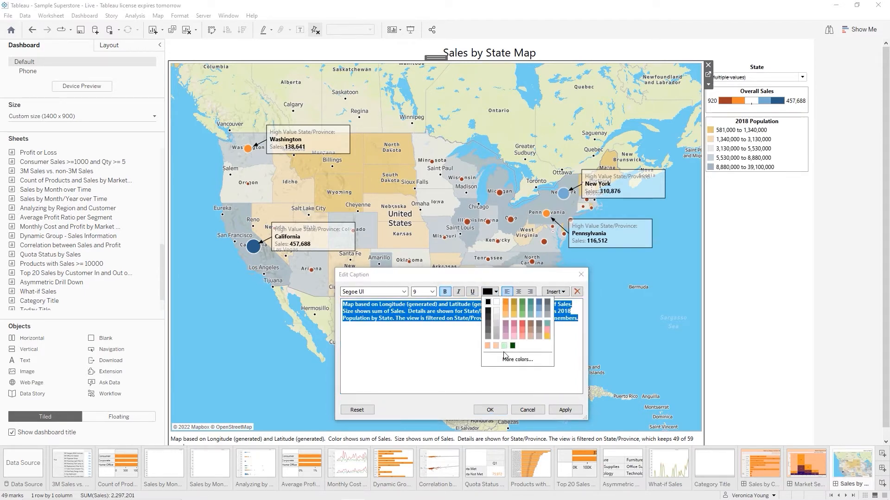
click(506, 304)
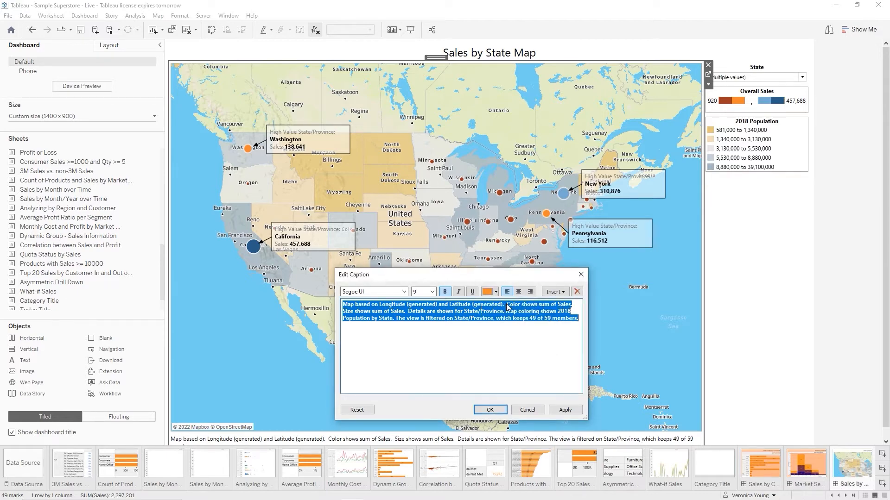
click(490, 414)
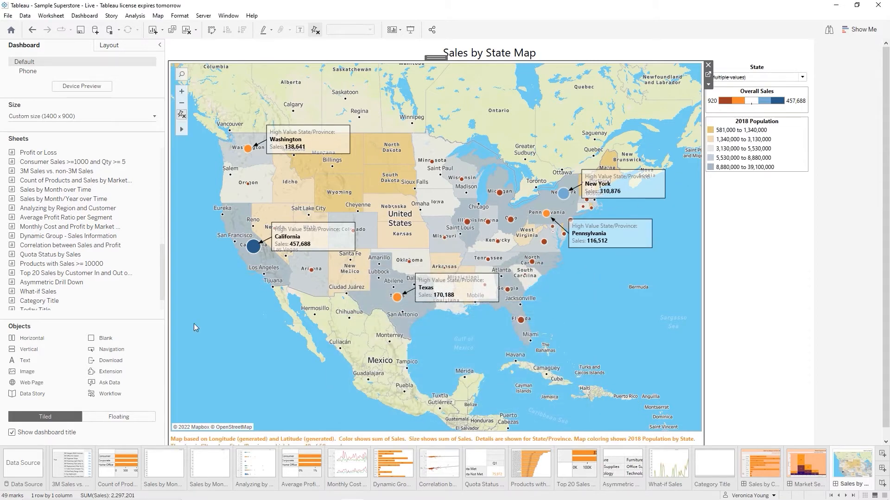
Add a floating left-aligned text object reading "Right click on Viz to go to the Sales by State Crosstab sheet for another view of this information.".
click(112, 419)
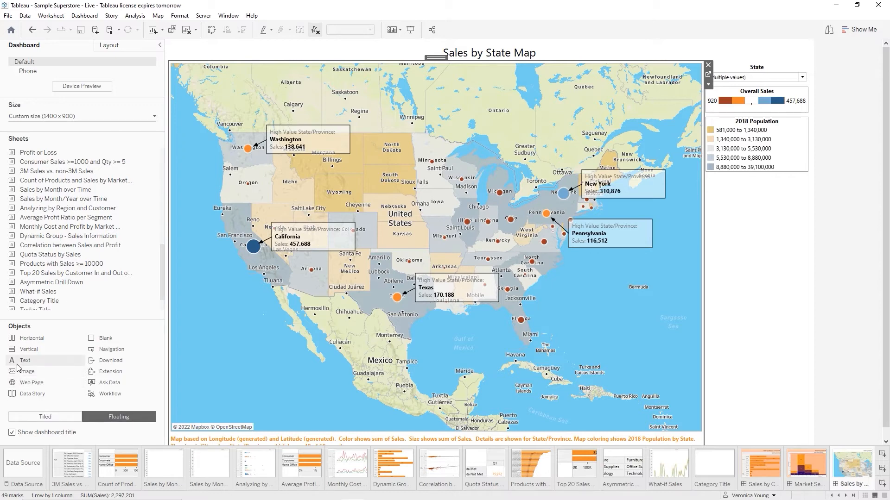
drag(46, 367, 705, 191)
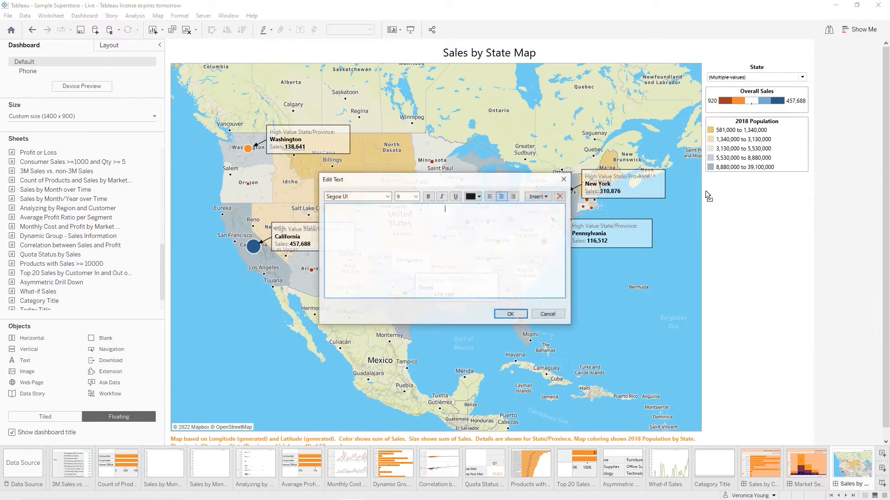
click(490, 196)
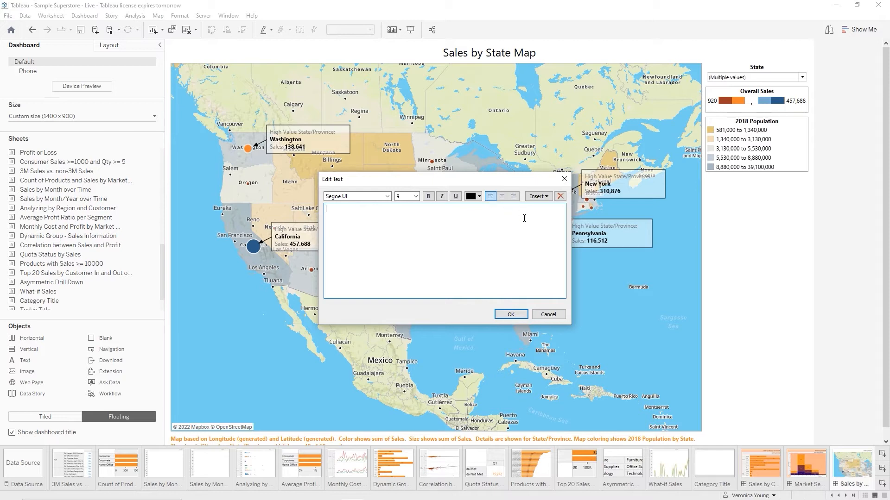
text(Right click on)
text(Viz to go to the Sales by State Crosstab)
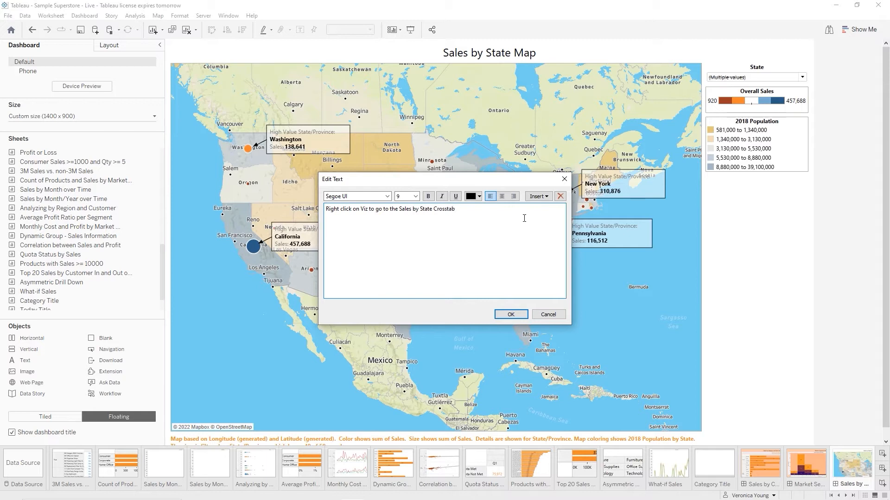
text( sheet for another view of this information.)
Make all of the new instruction text bold and orange, and accept the text object.
key(ctrl+a)
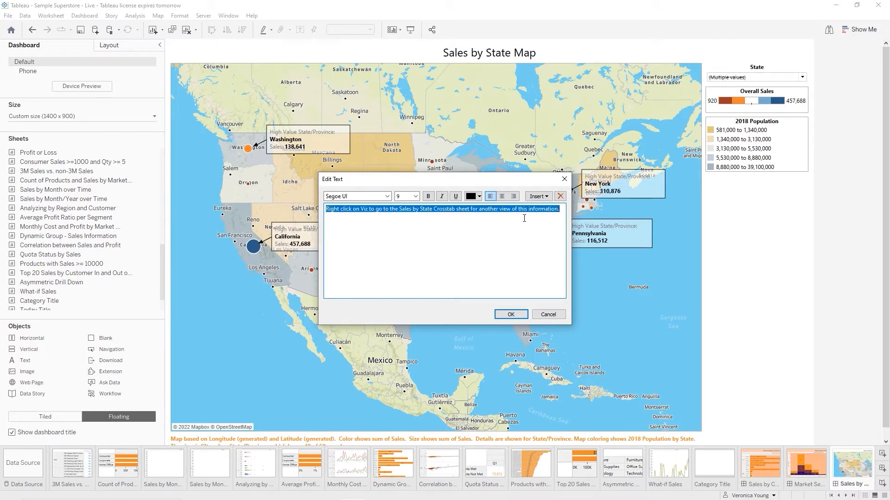
key(ctrl+b)
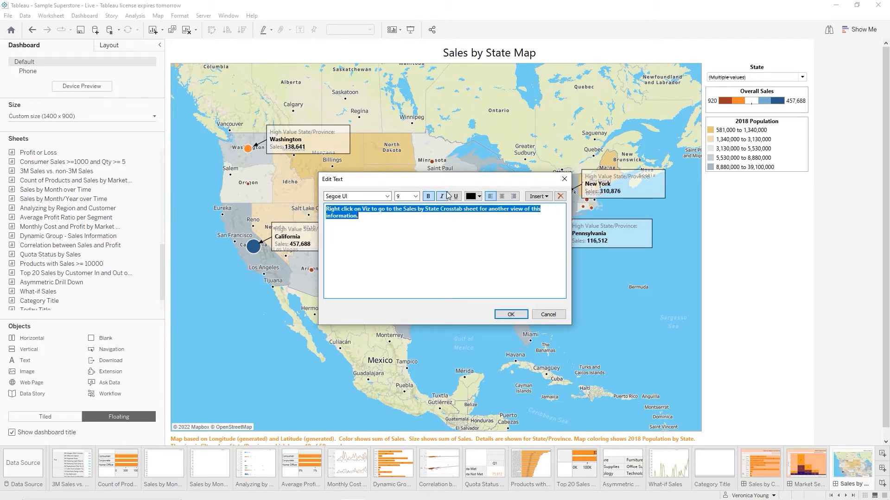
click(479, 197)
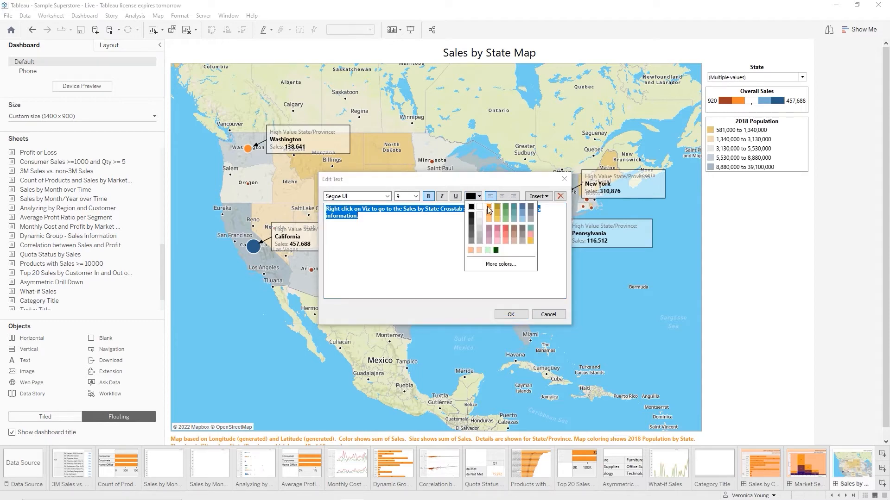
click(489, 213)
click(511, 315)
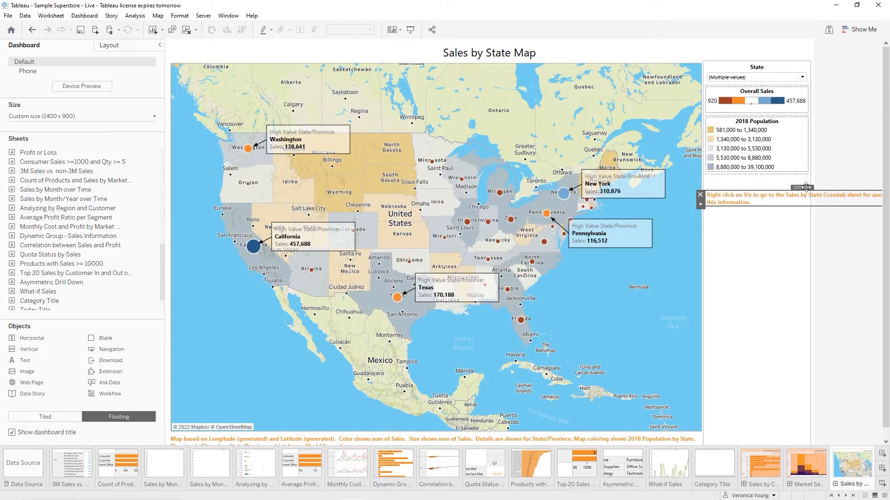
Place the instruction text directly beneath the 2018 Population legend, fitted to the legend column's width, and save the workbook.
drag(786, 226, 767, 323)
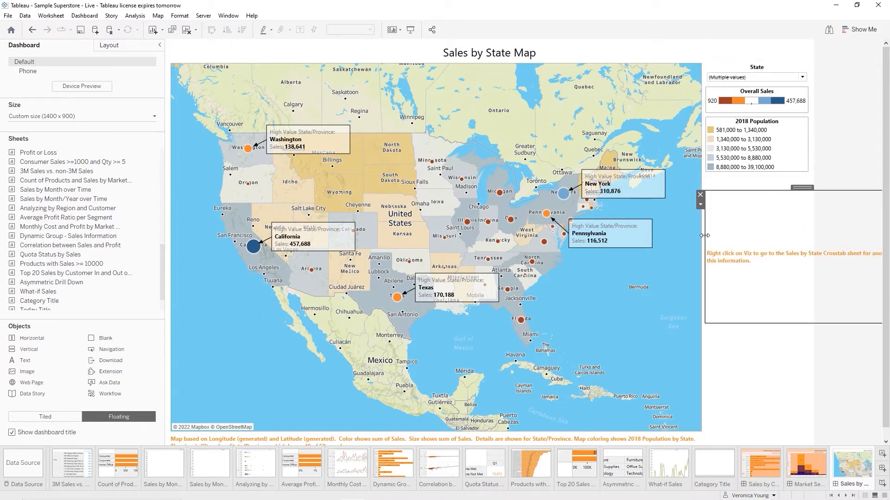
drag(798, 191, 562, 232)
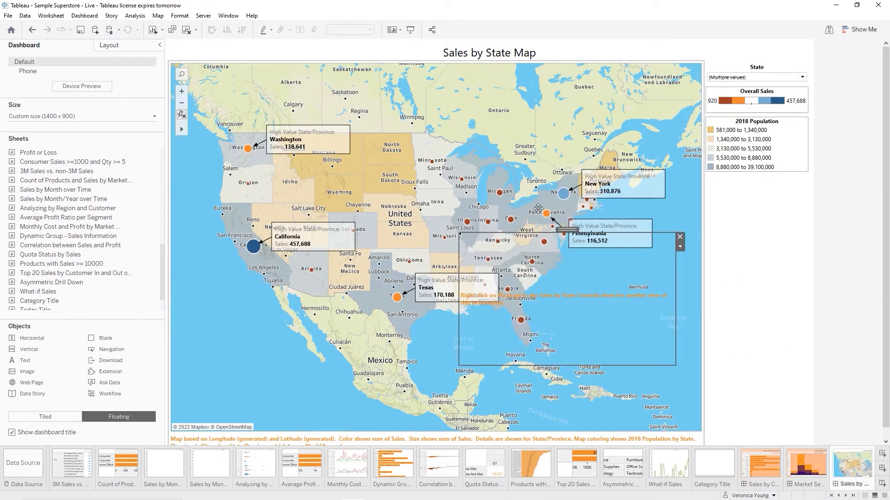
key(ctrl+z)
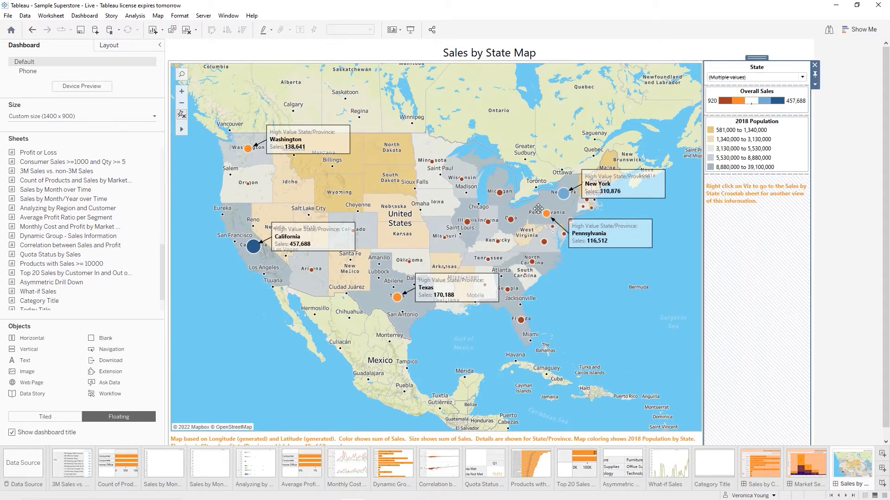
click(80, 31)
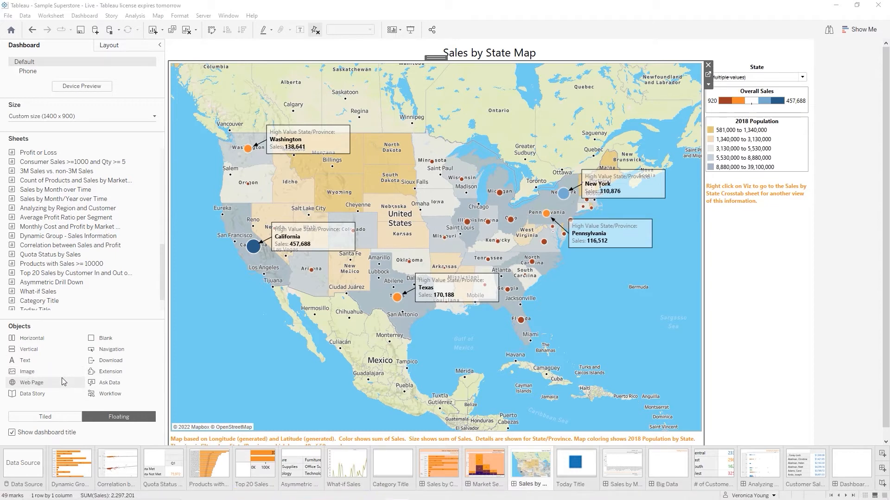
Switch to File Explorer and copy all the shape images from the Shapes folder into My Tableau Repository's My Shapes folder.
key(ctrl+2)
mouse_move(34, 491)
mouse_down()
mouse_move(37, 413)
mouse_move(65, 404)
mouse_move(100, 410)
mouse_up()
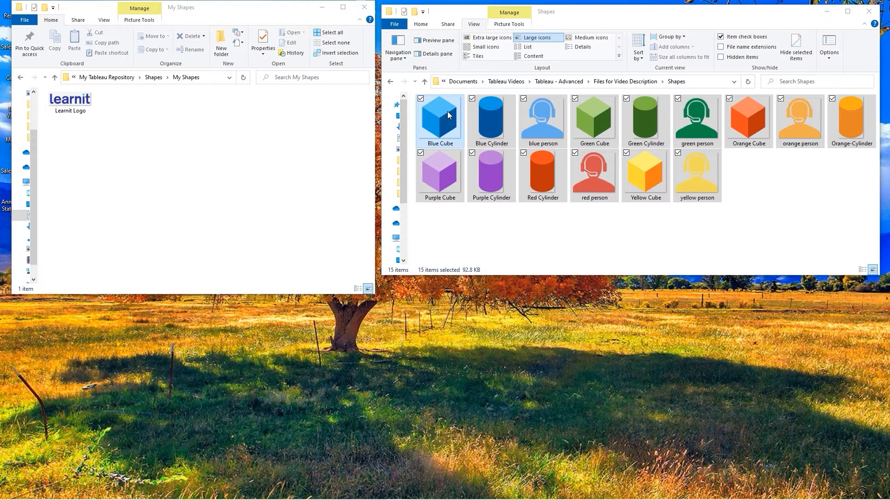
drag(447, 114, 126, 192)
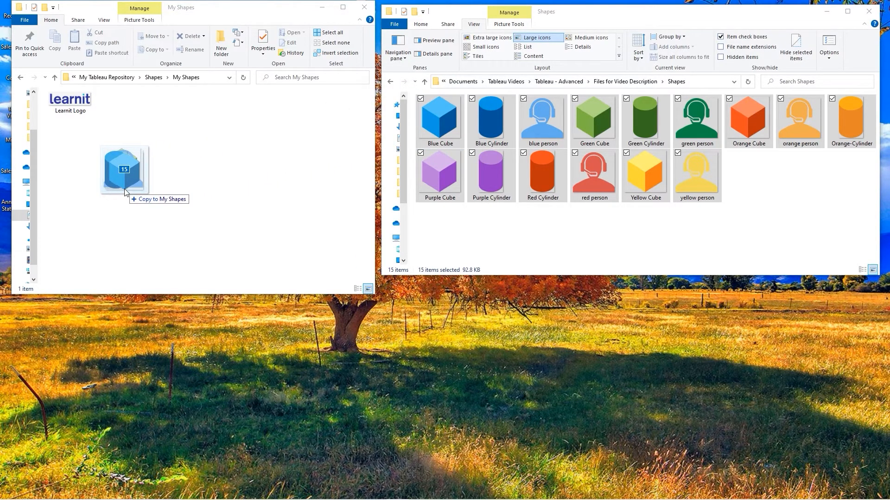
drag(125, 192, 126, 193)
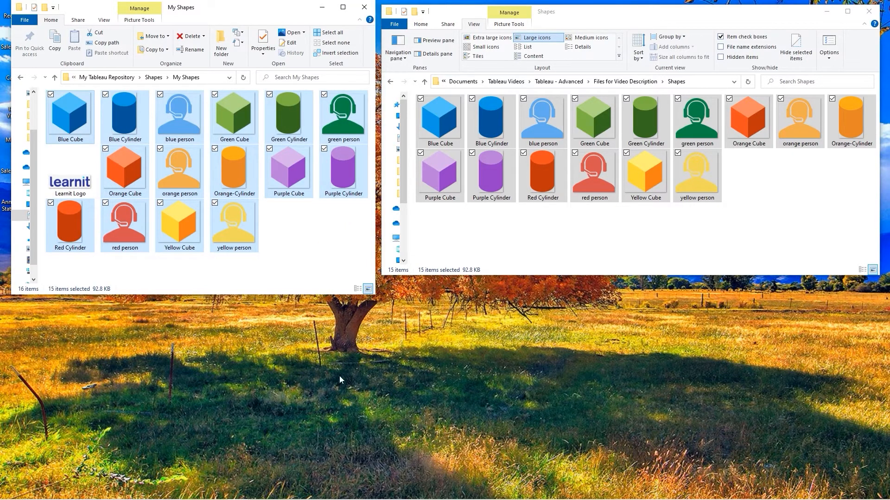
Return to Tableau and create a new worksheet with Region on Color and Sales on Rows.
mouse_move(394, 499)
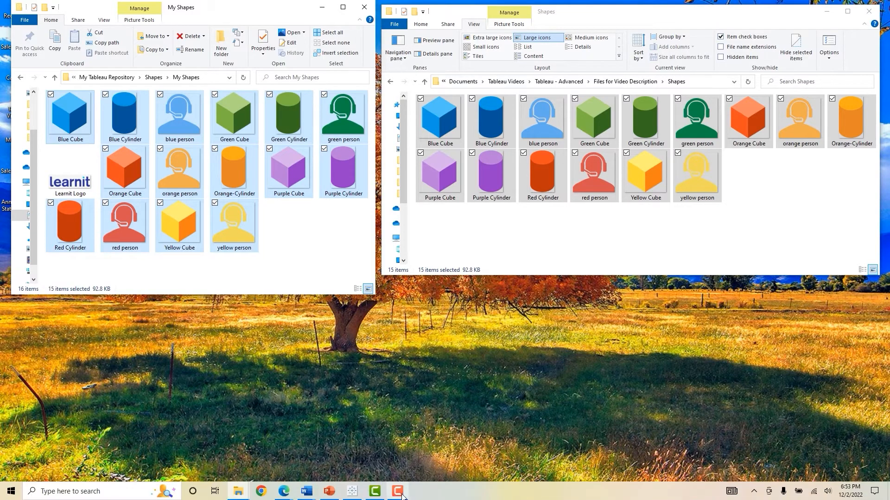
click(354, 494)
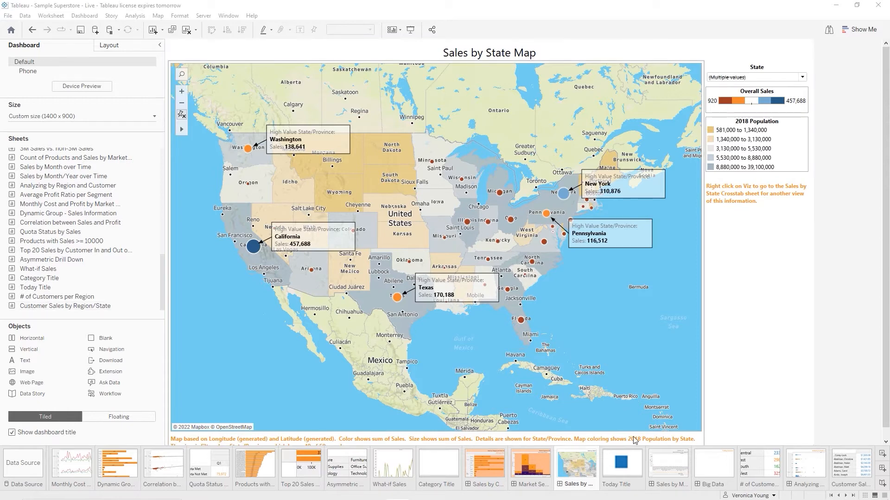
click(883, 455)
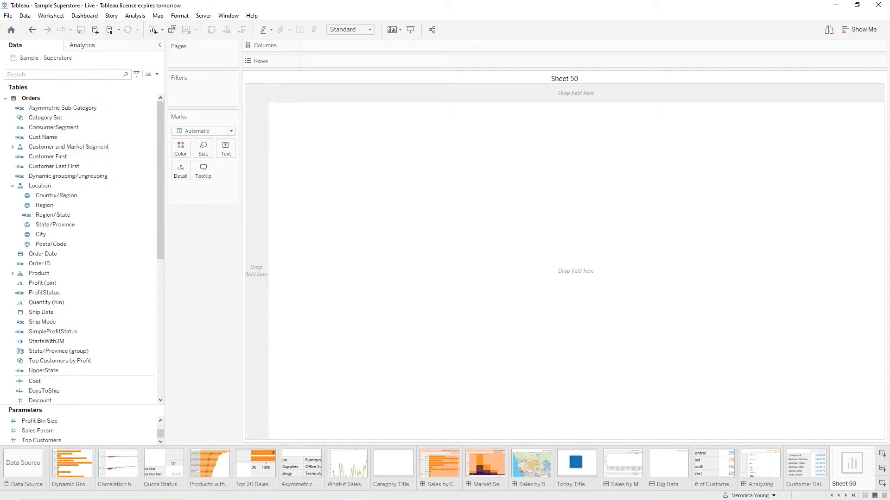
drag(45, 205, 177, 146)
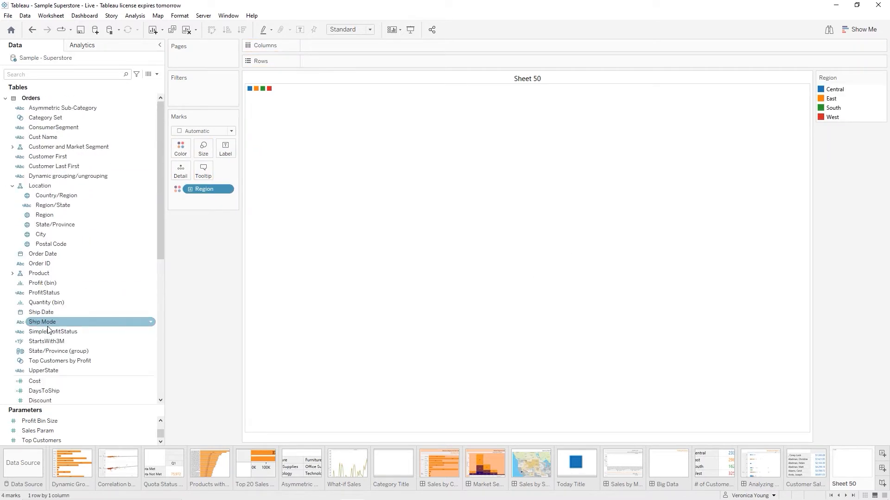
scroll(48, 329, down, 5)
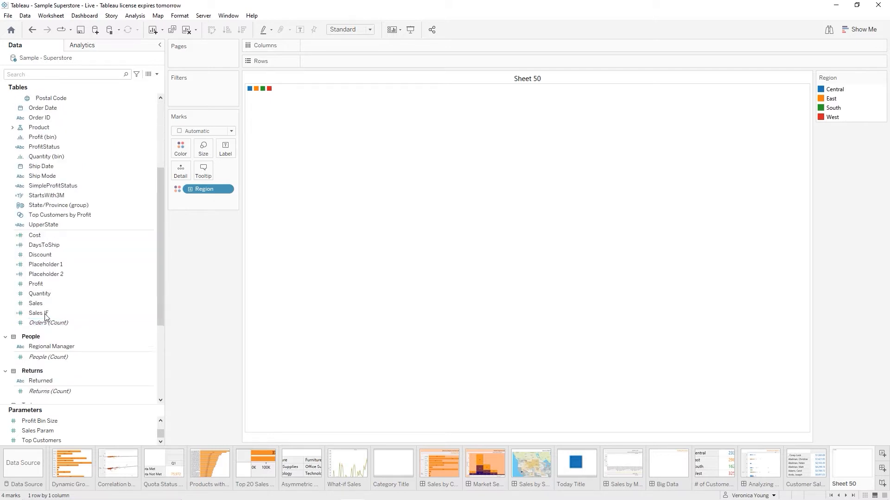
mouse_move(28, 310)
mouse_down()
mouse_move(160, 238)
mouse_move(303, 64)
mouse_up()
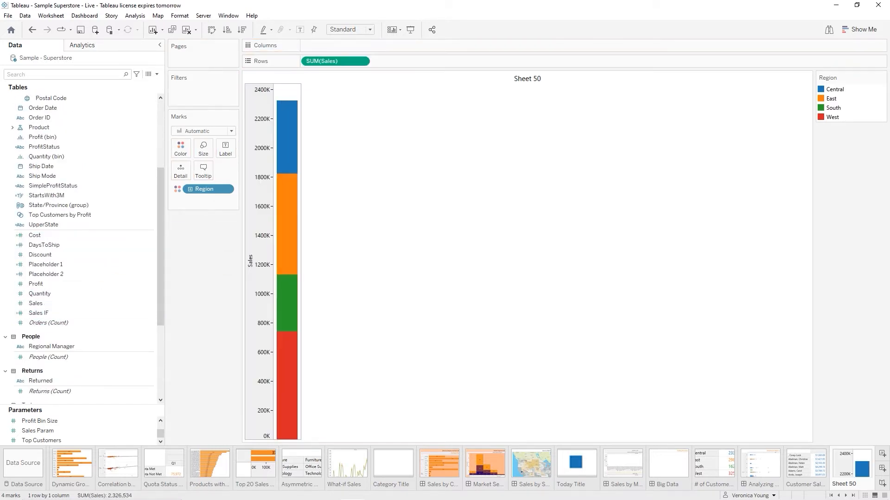
Change the mark type to Shape, and reload the My Shapes palette in the Edit Shape dialog.
click(232, 134)
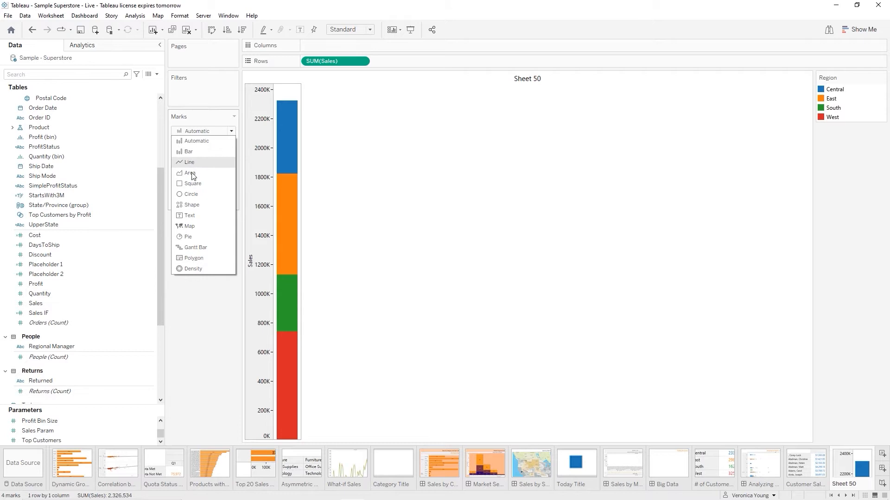
click(193, 207)
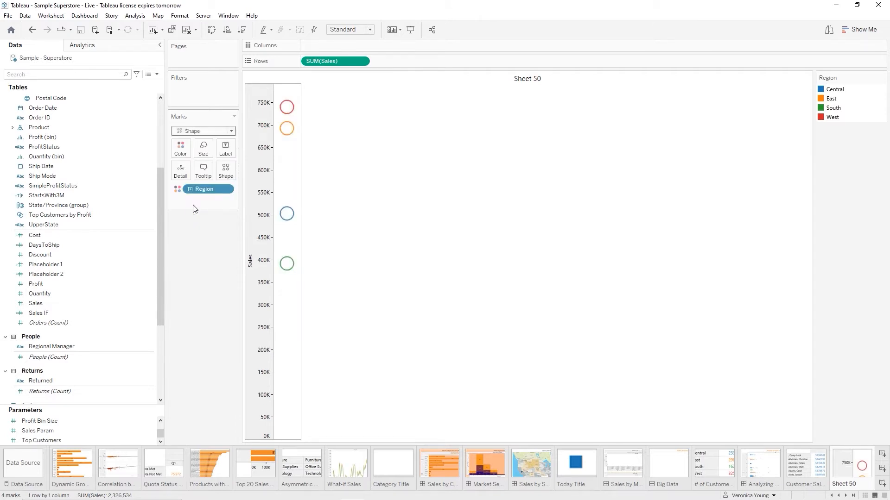
click(227, 175)
click(244, 236)
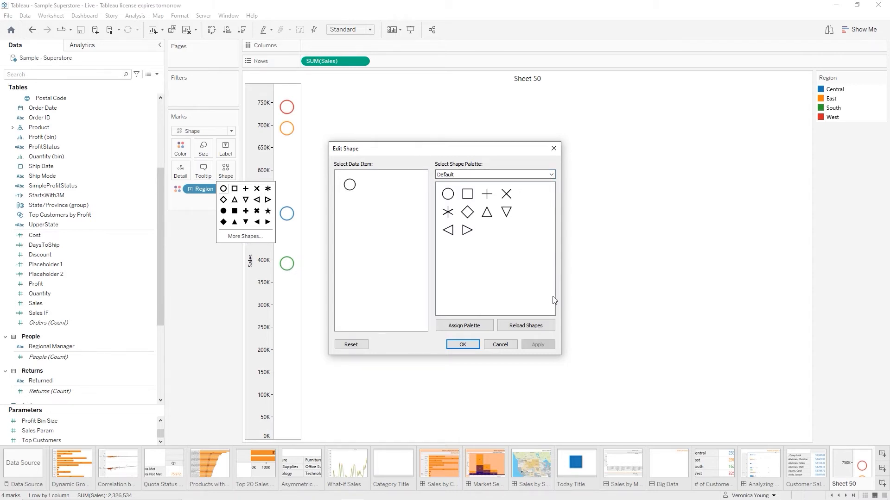
click(551, 175)
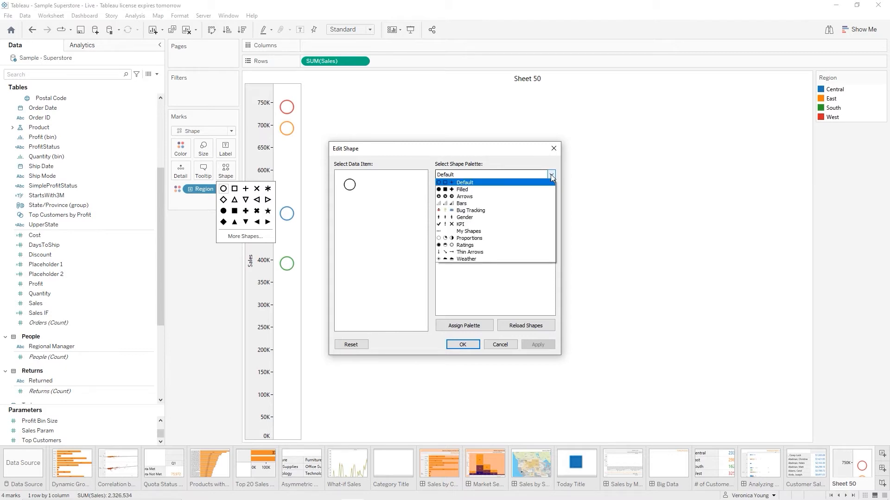
click(466, 231)
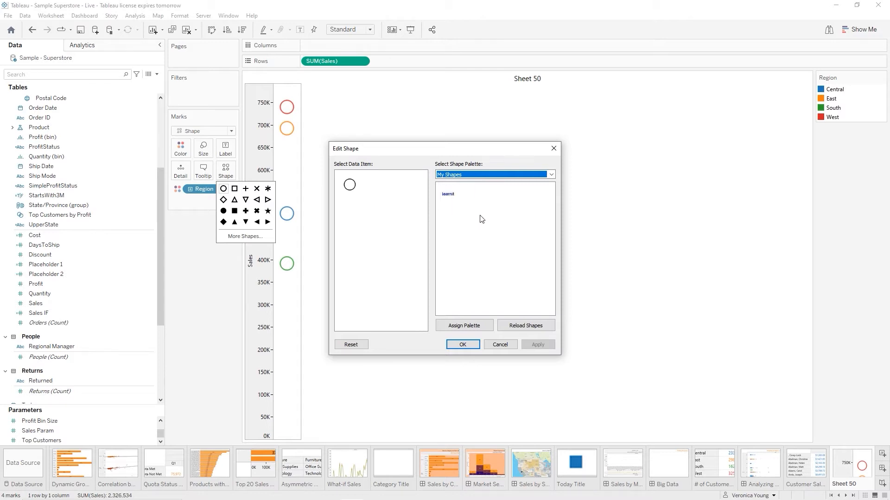
click(524, 326)
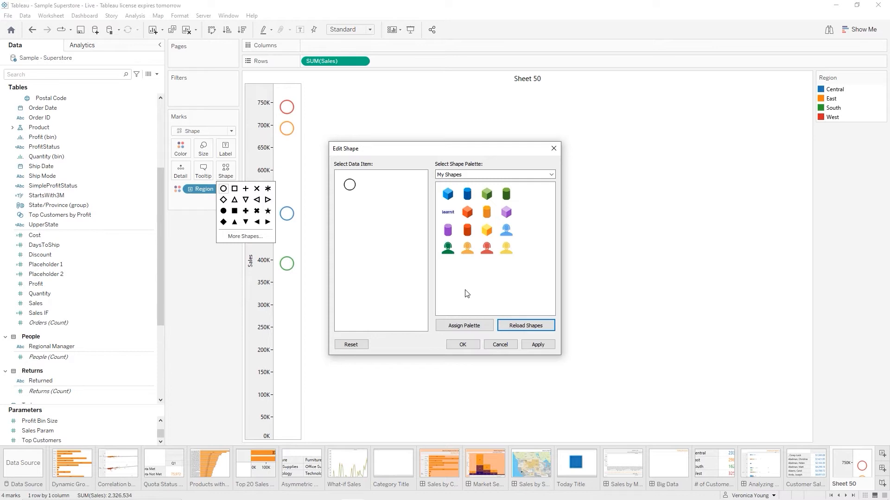
Assign the blue headset person shape from the My Shapes palette to the marks and apply it.
click(351, 185)
click(351, 185)
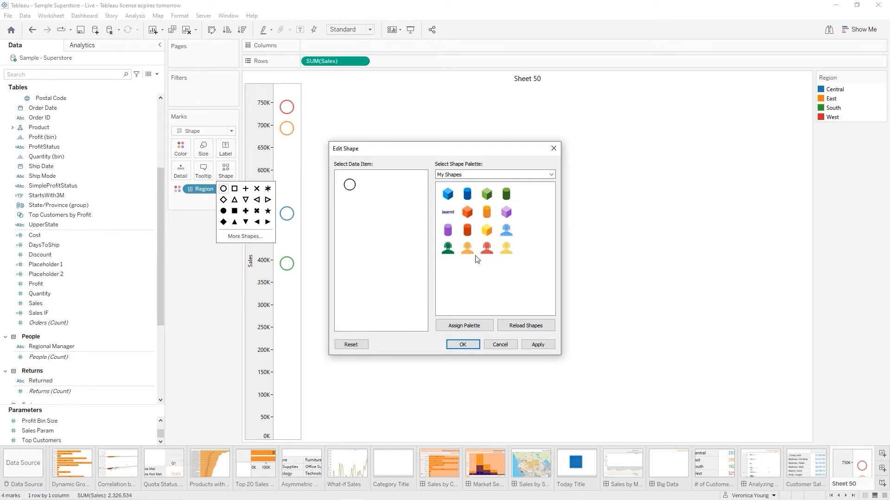
click(507, 230)
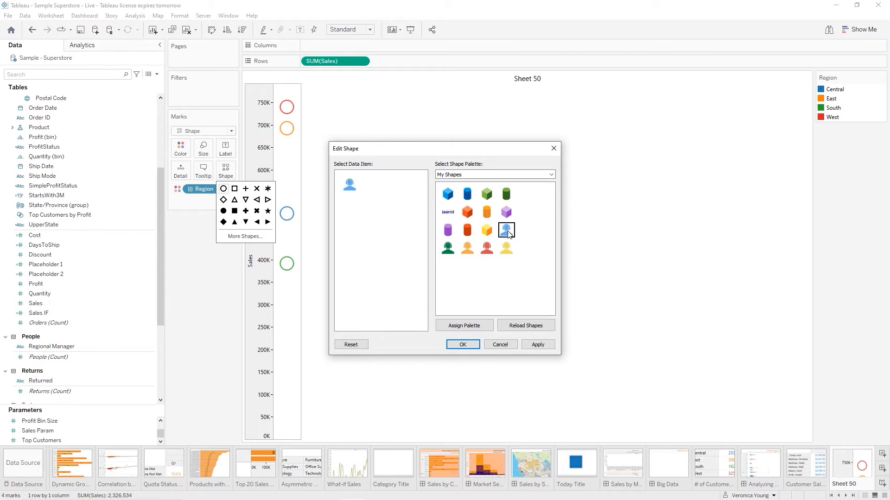
click(463, 344)
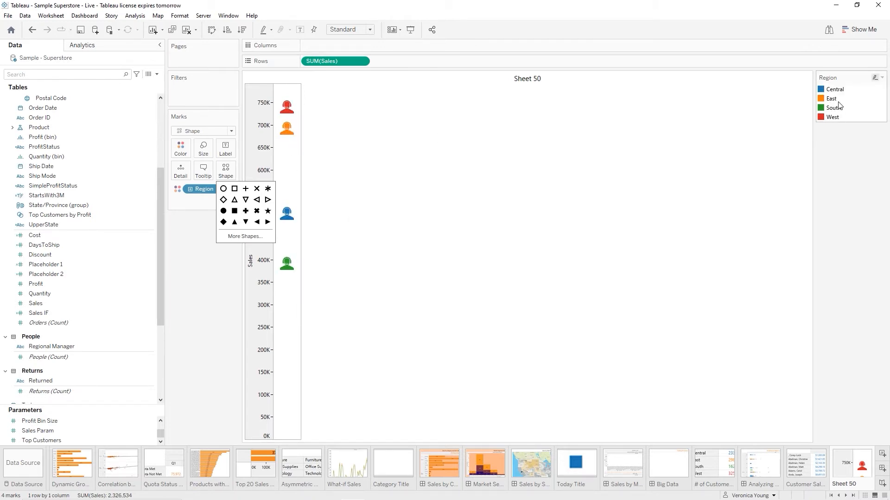
click(385, 261)
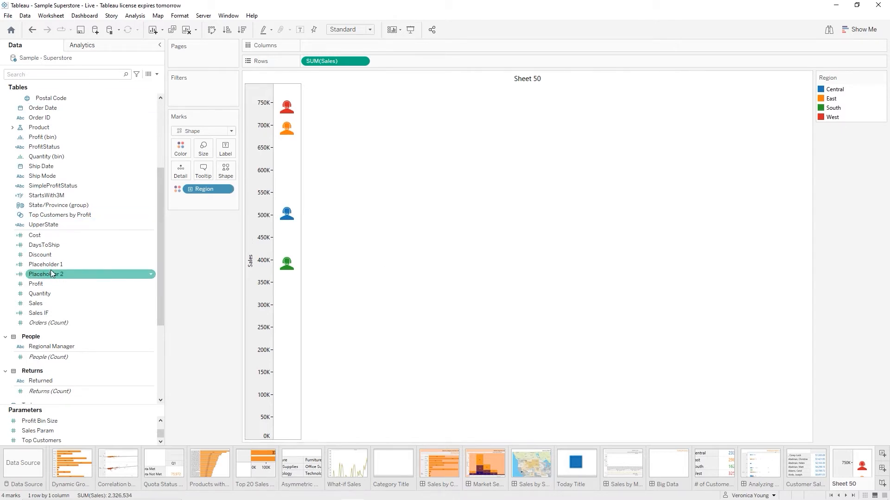
Filter the worksheet by Region so that only Central is included.
scroll(54, 211, up, 5)
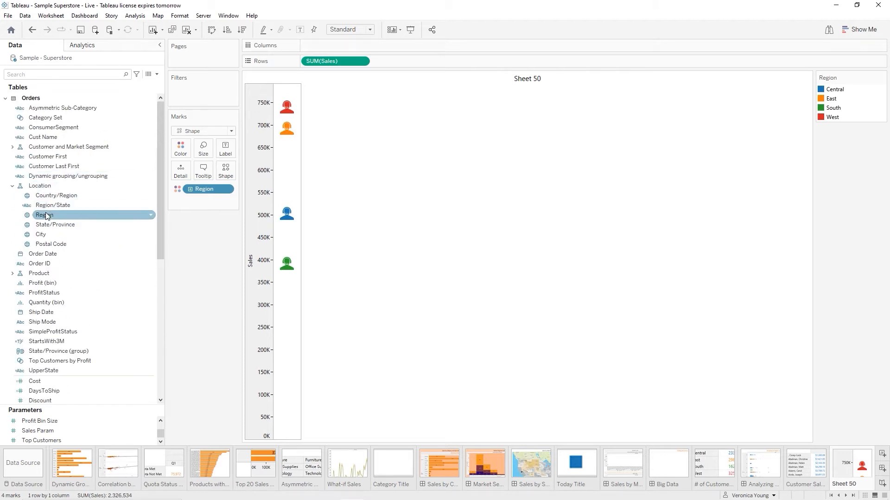
drag(51, 216, 185, 94)
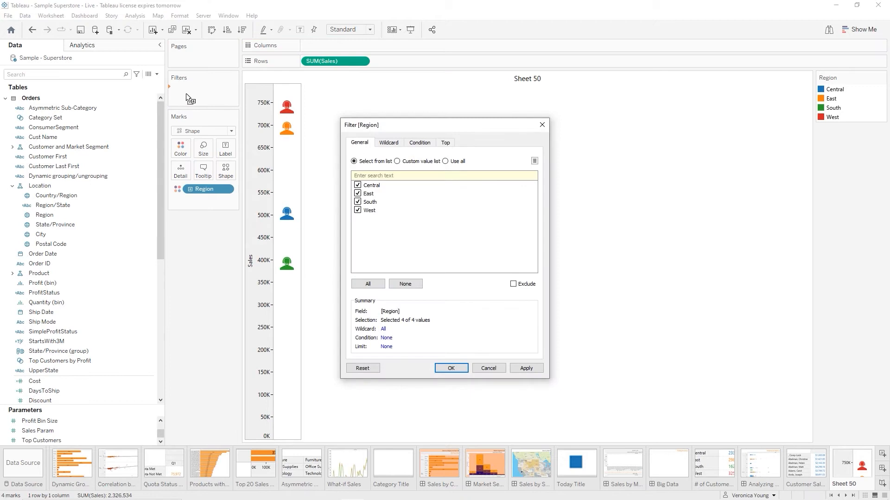
click(414, 286)
click(359, 187)
click(451, 369)
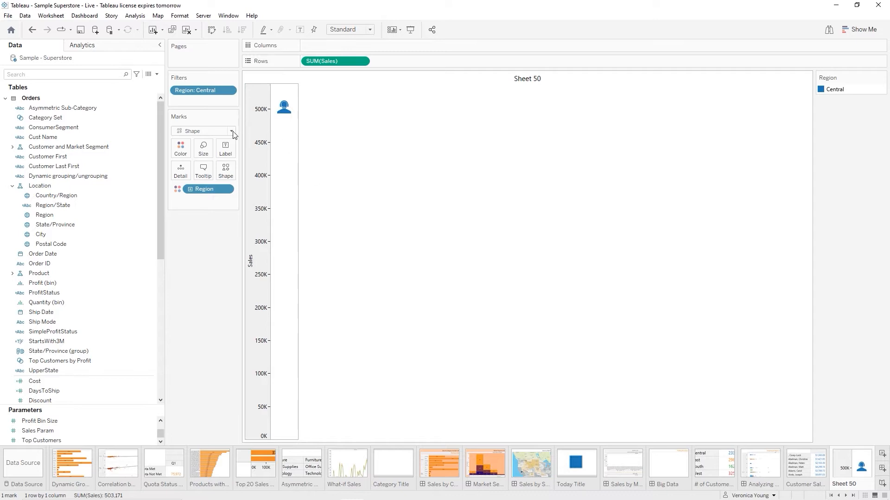
Enlarge the headset shape to roughly three quarters of the size range and set the view to Fit Width.
click(206, 149)
drag(219, 172, 265, 179)
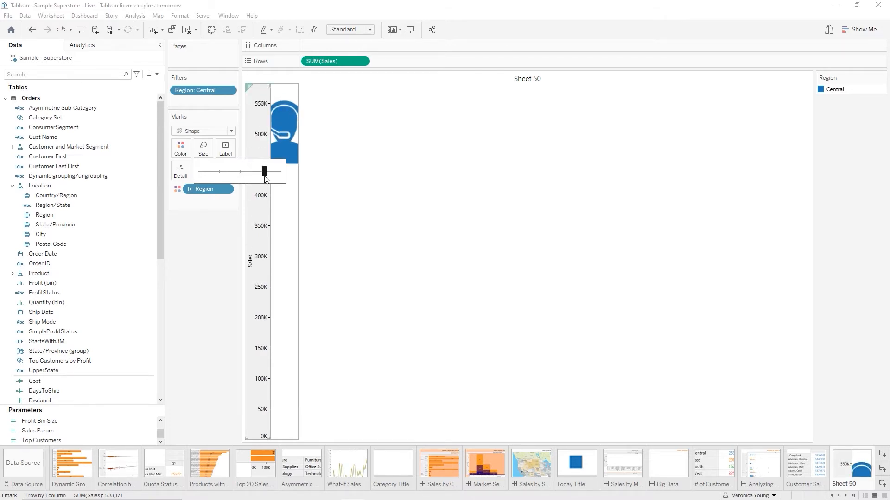
key(Escape)
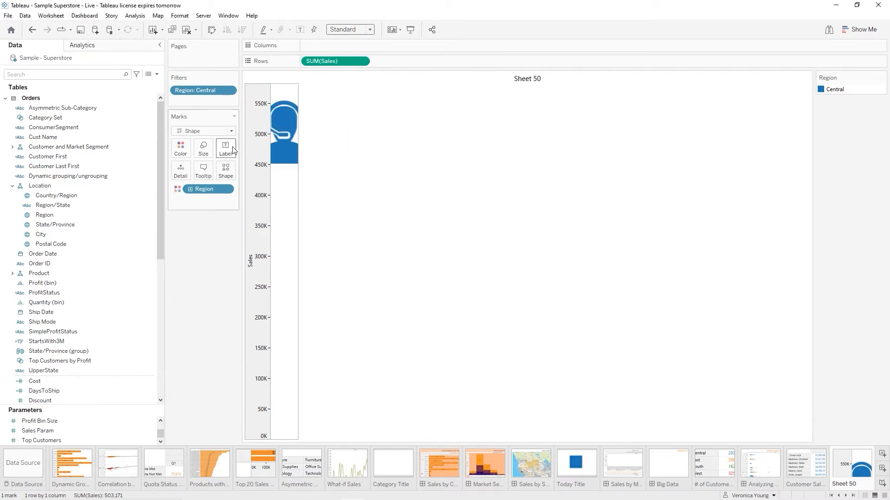
click(370, 30)
click(361, 48)
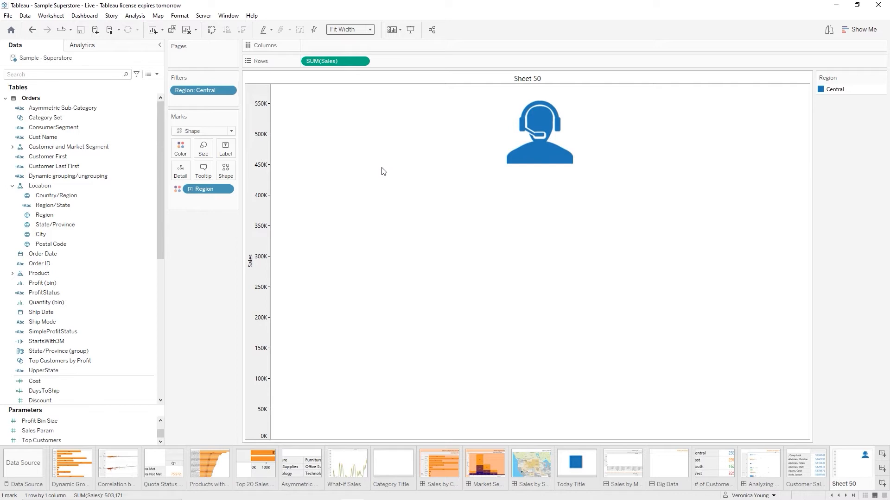
Show mark labels for the Central shape and format them as 20 pt, bold, blue text.
click(226, 150)
click(246, 170)
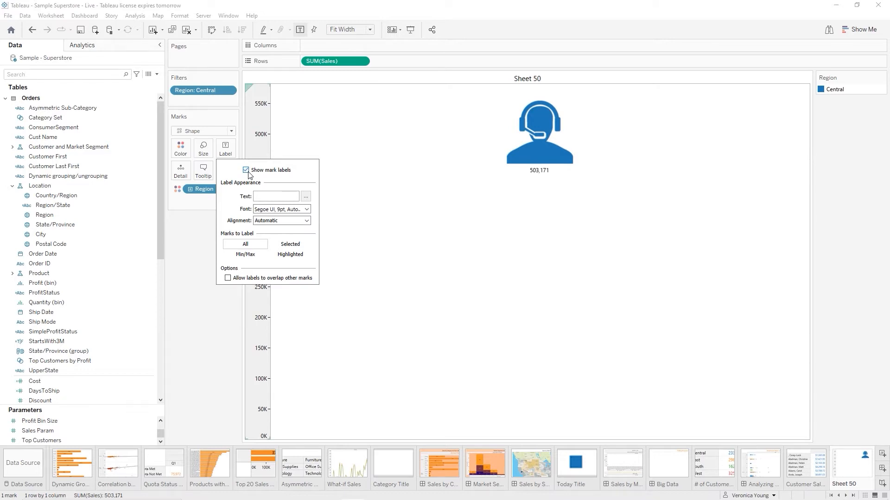
click(307, 210)
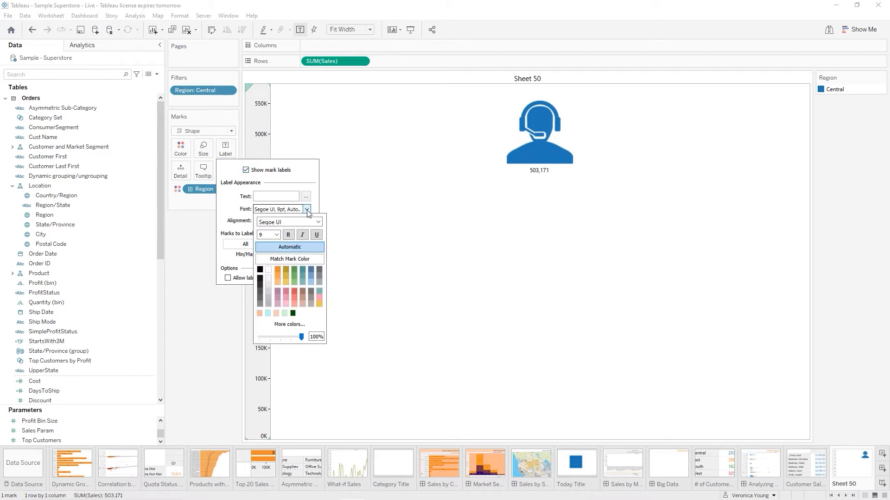
click(277, 236)
click(266, 302)
click(288, 236)
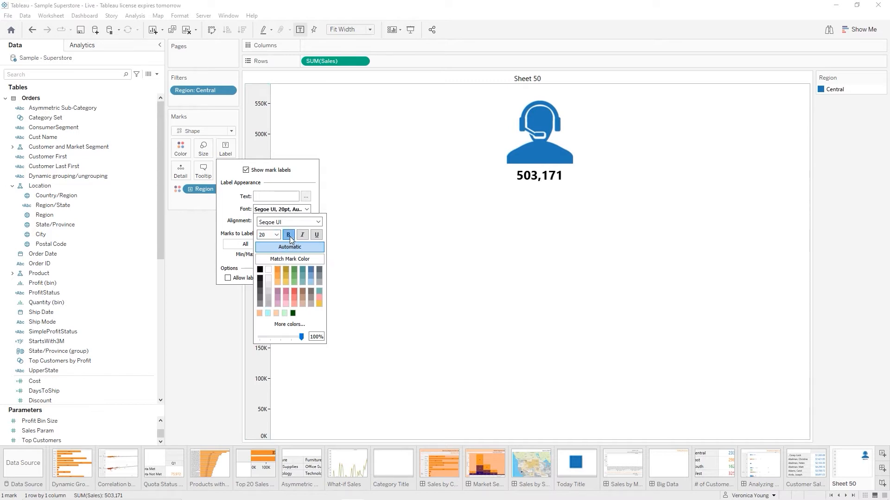
click(313, 271)
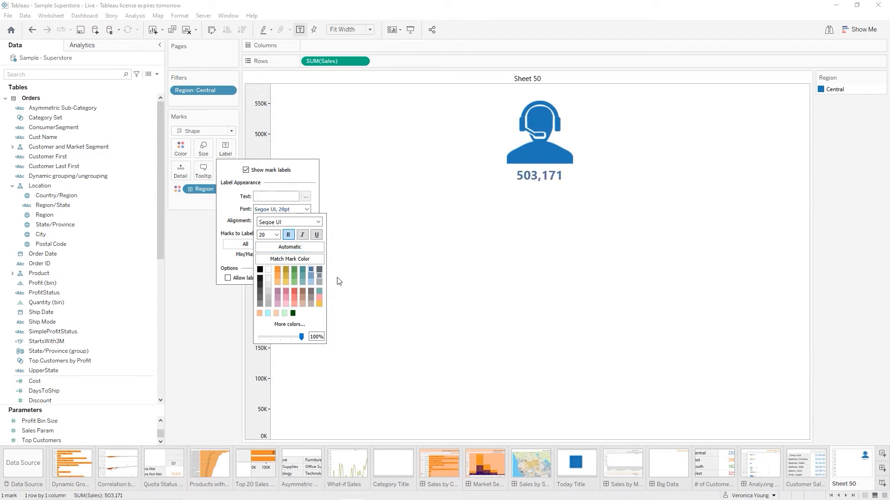
click(418, 275)
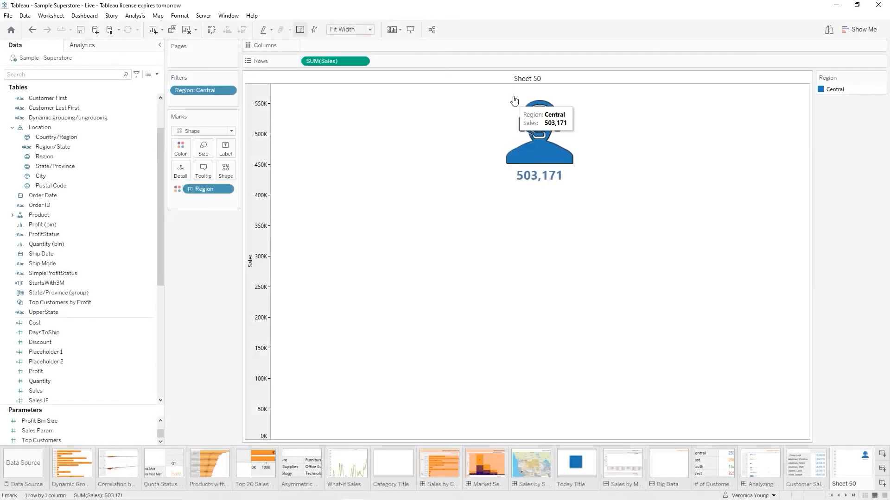
Hide the worksheet's title and rename the sheet as Central Graphic.
right_click(525, 82)
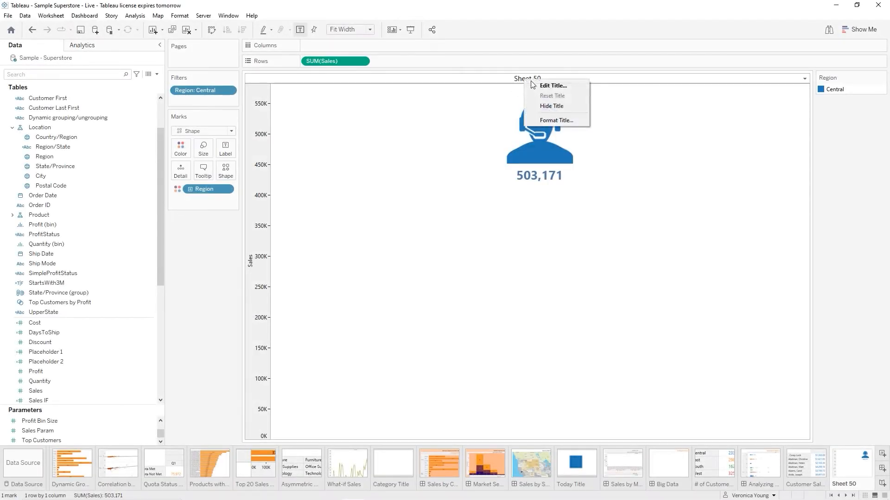
click(554, 109)
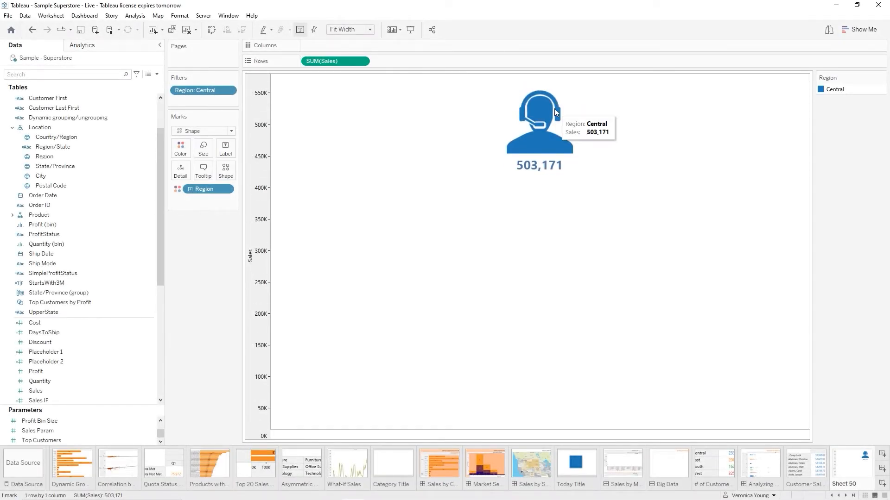
double_click(845, 484)
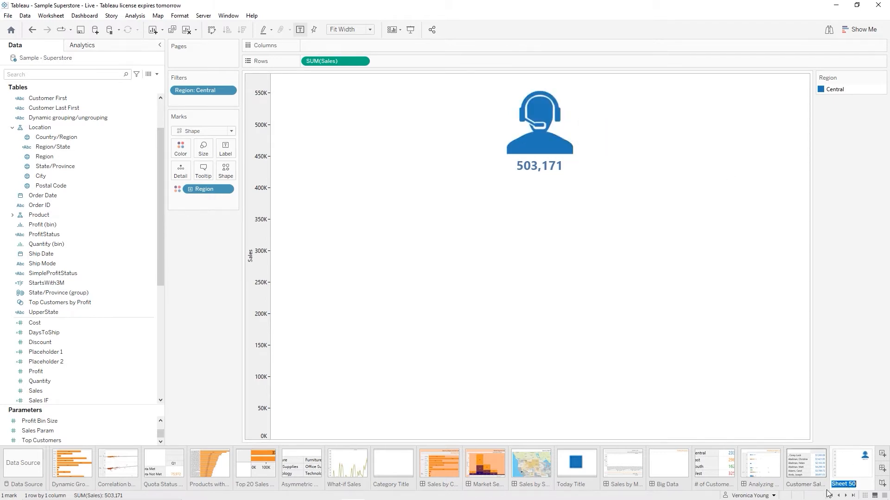
text(Central Graphic)
key(Return)
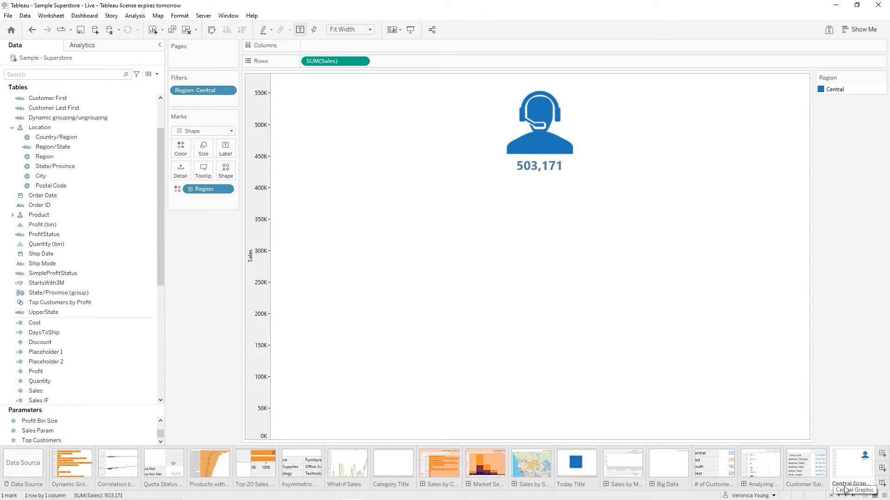
Duplicate the Central Graphic worksheet and change the copy's Region filter from Central to East only.
drag(844, 482, 873, 482)
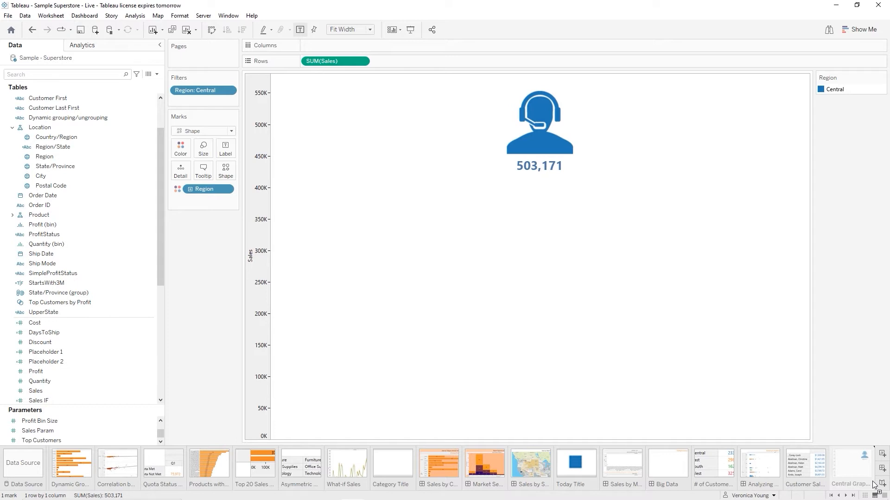
drag(872, 484, 872, 483)
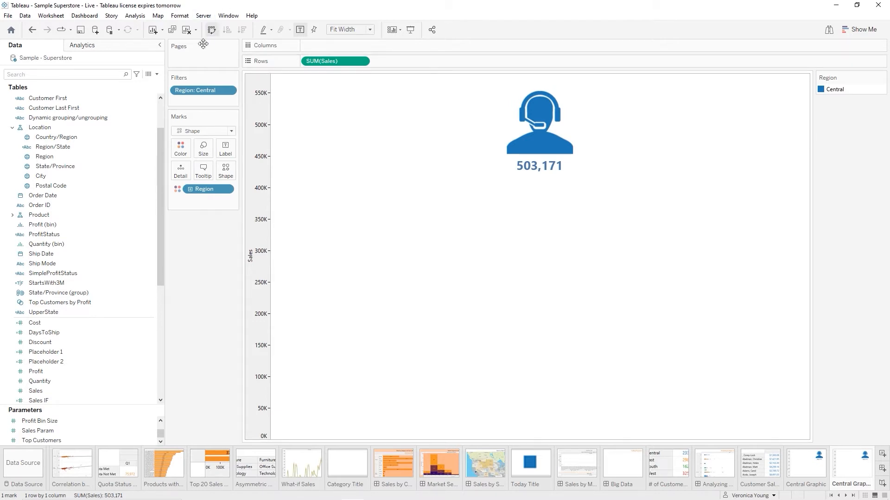
right_click(208, 90)
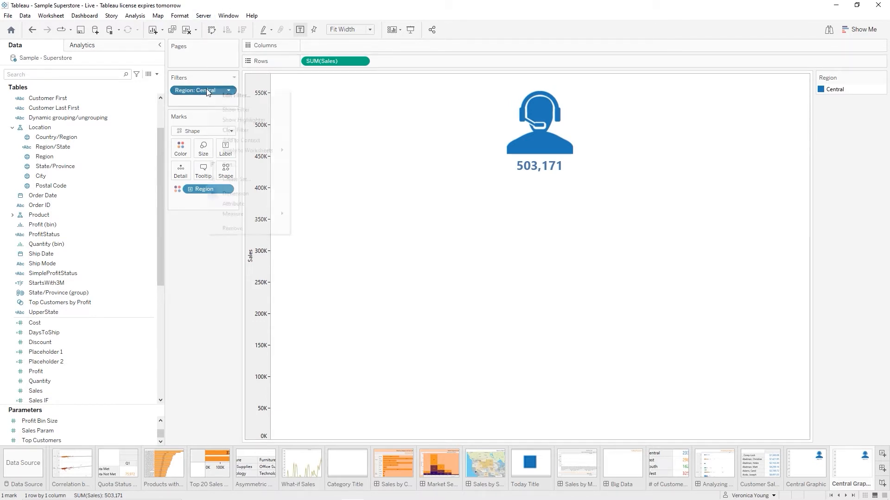
click(232, 96)
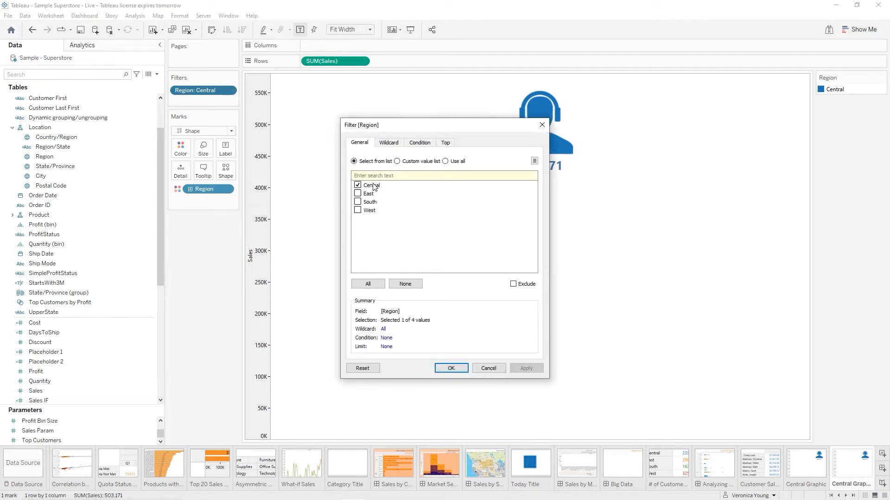
click(357, 185)
click(449, 368)
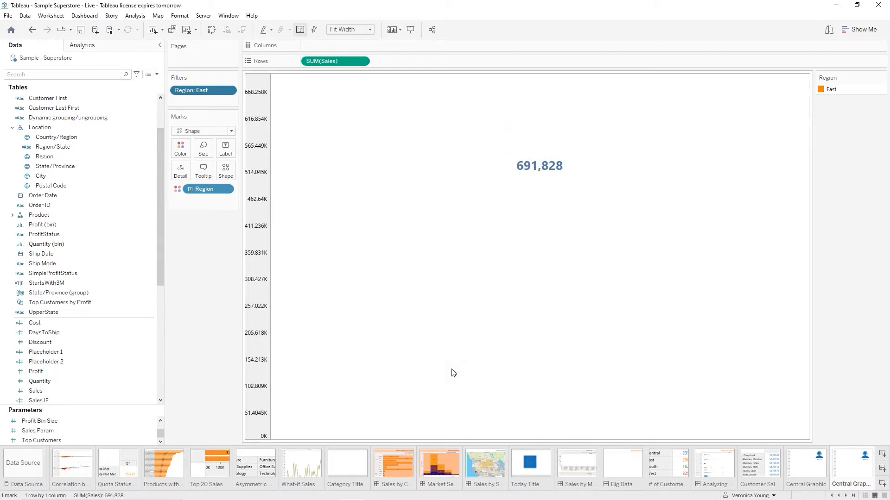
Change the mark label's font color to orange on the East worksheet.
mouse_move(528, 125)
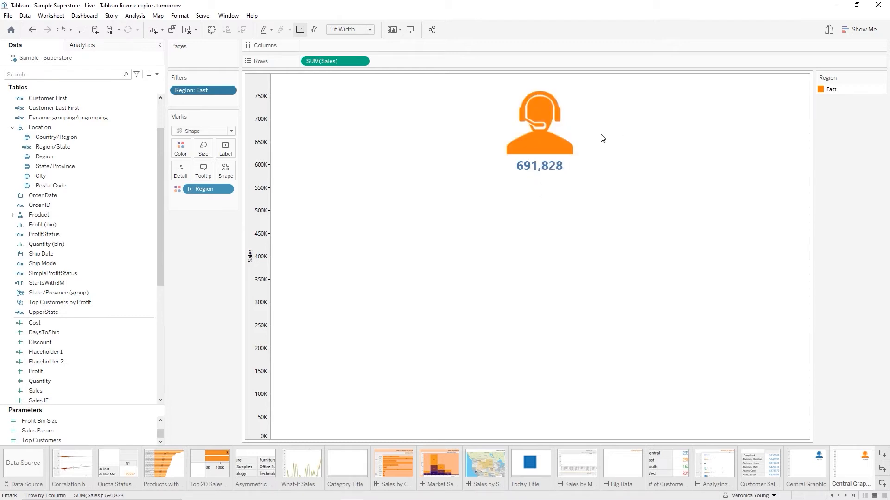
click(227, 149)
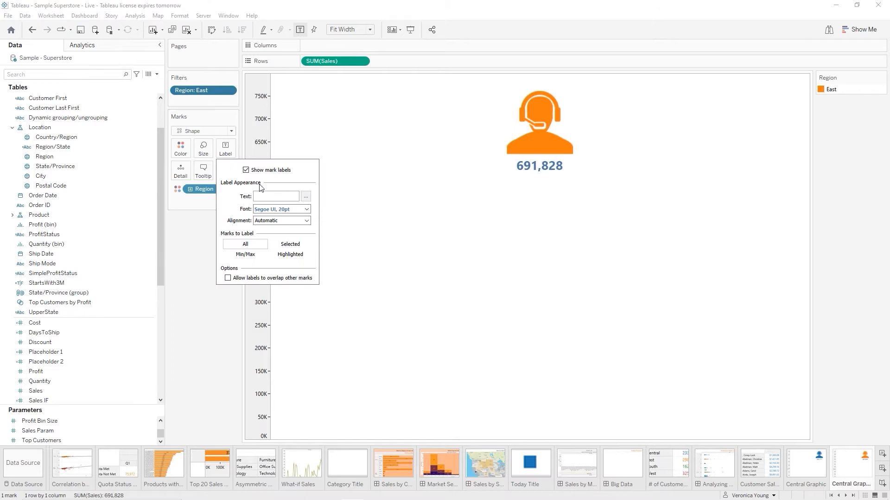
click(306, 210)
click(277, 269)
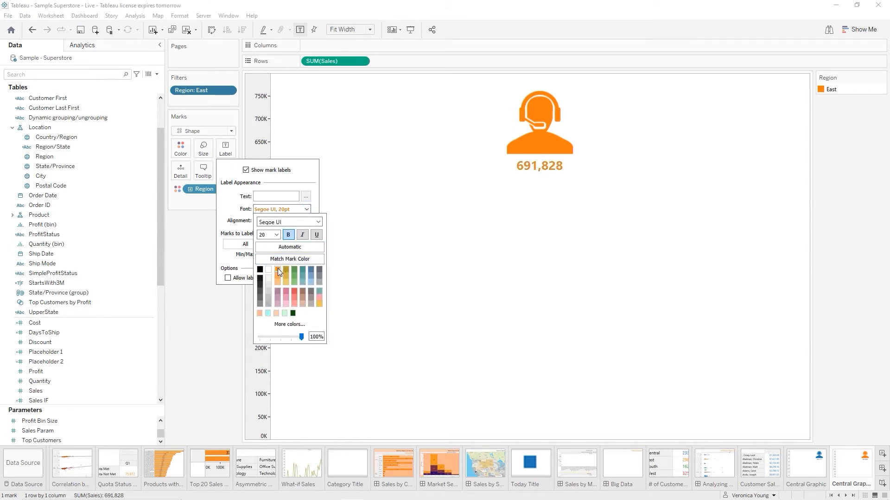
click(467, 266)
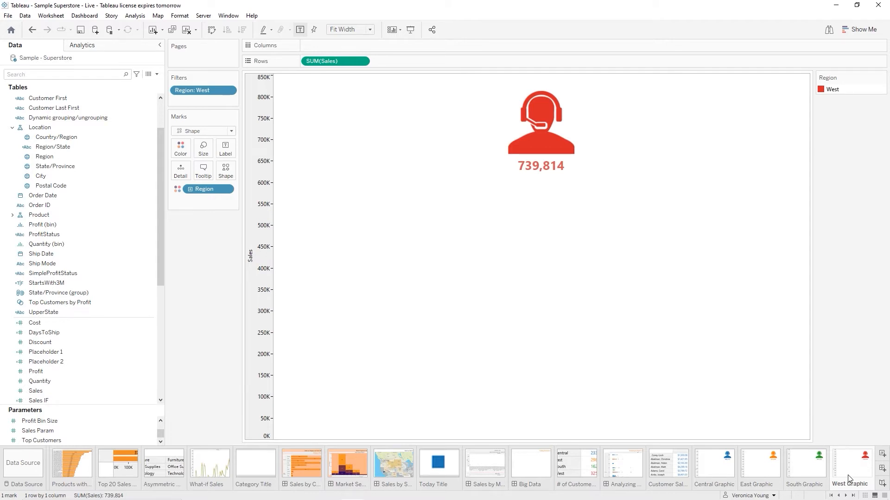
click(798, 473)
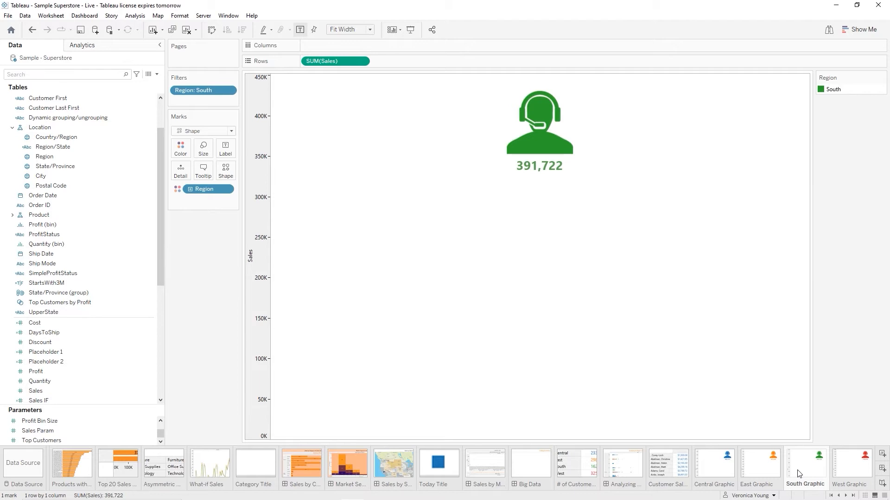
click(868, 478)
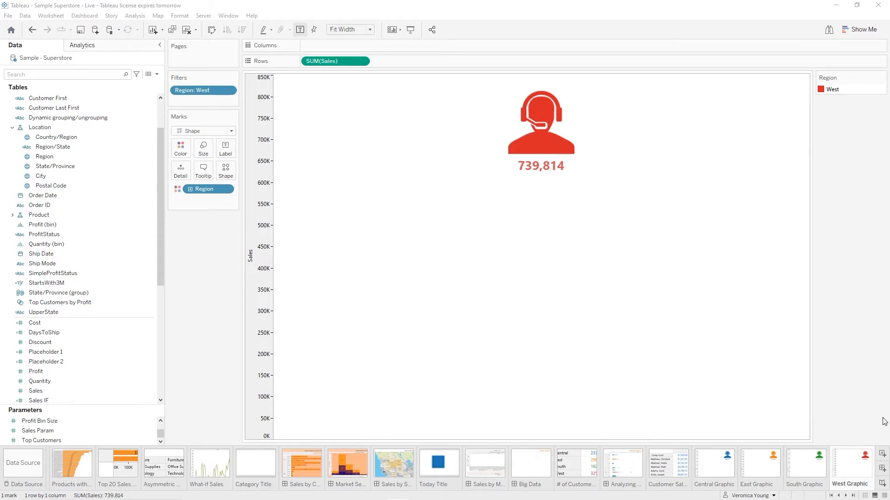
Create a new worksheet with the year of Order Date on Columns, Sales on Rows and Region on Color.
click(883, 455)
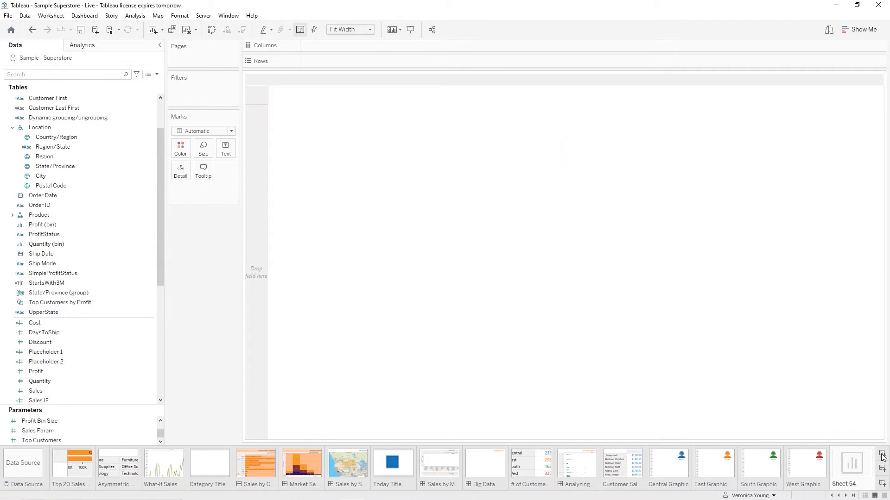
click(882, 455)
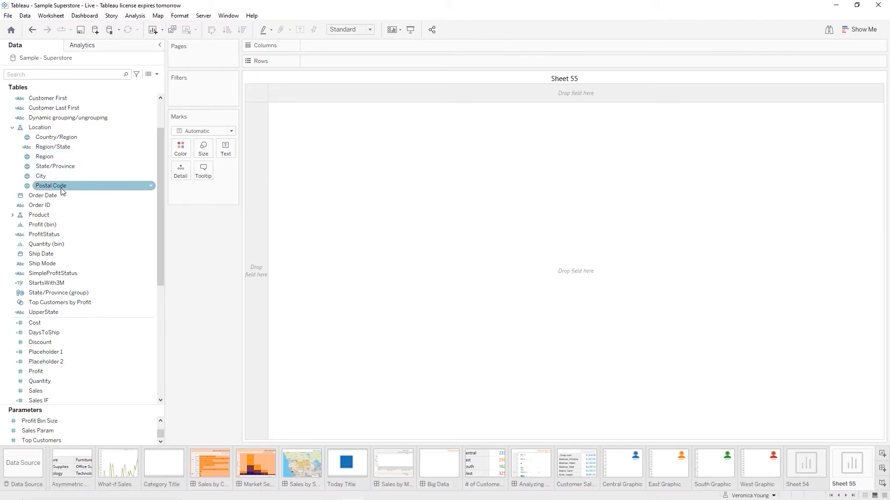
drag(55, 200, 331, 46)
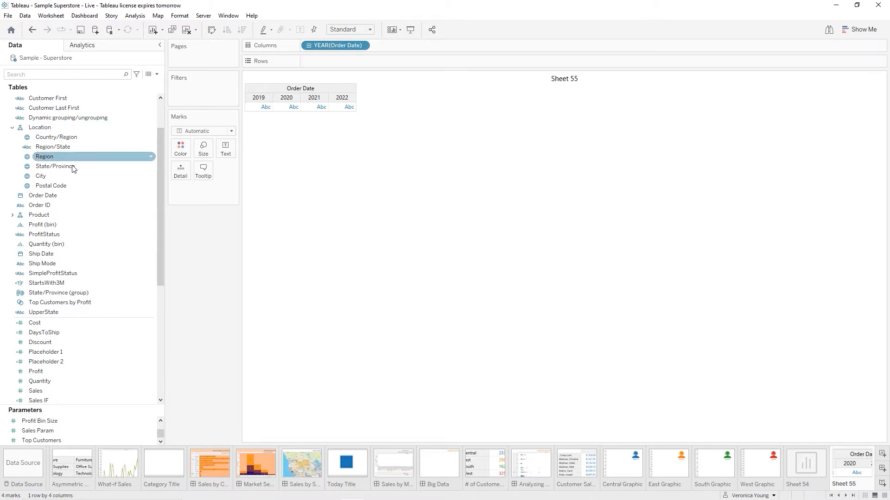
drag(45, 391, 330, 61)
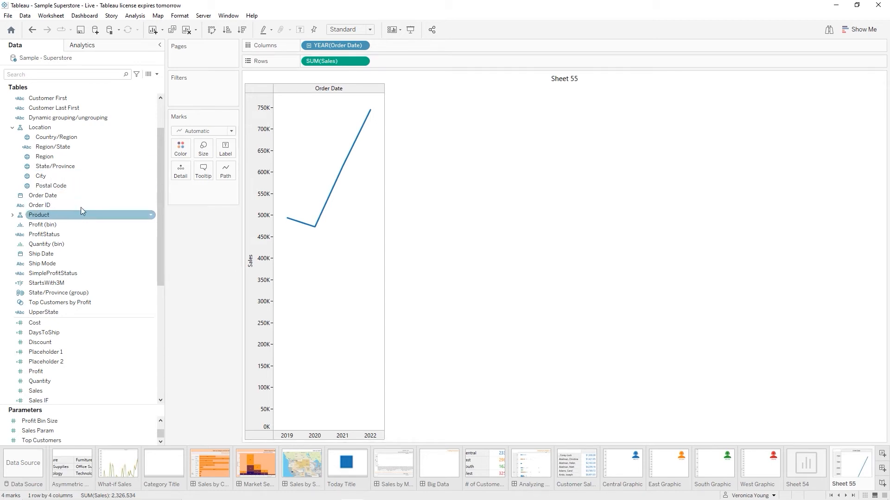
drag(50, 159, 180, 152)
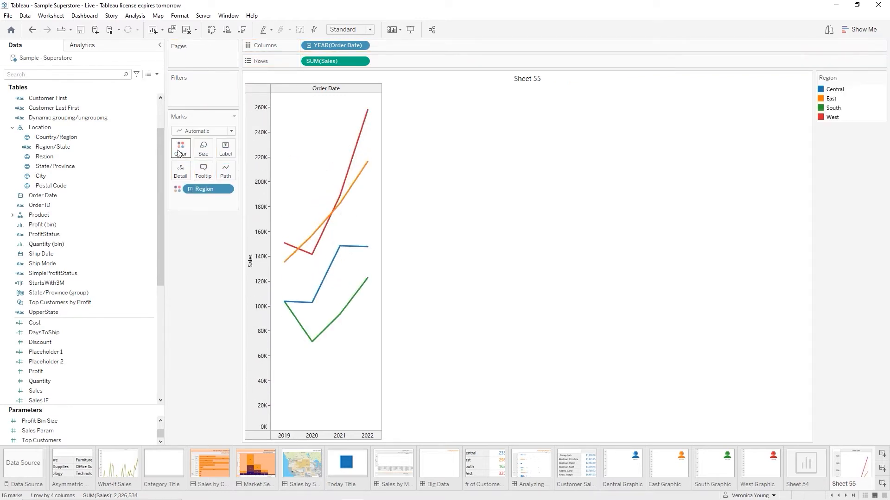
Filter the yearly sales line chart to the Central region only and fit the view to width.
drag(42, 160, 178, 81)
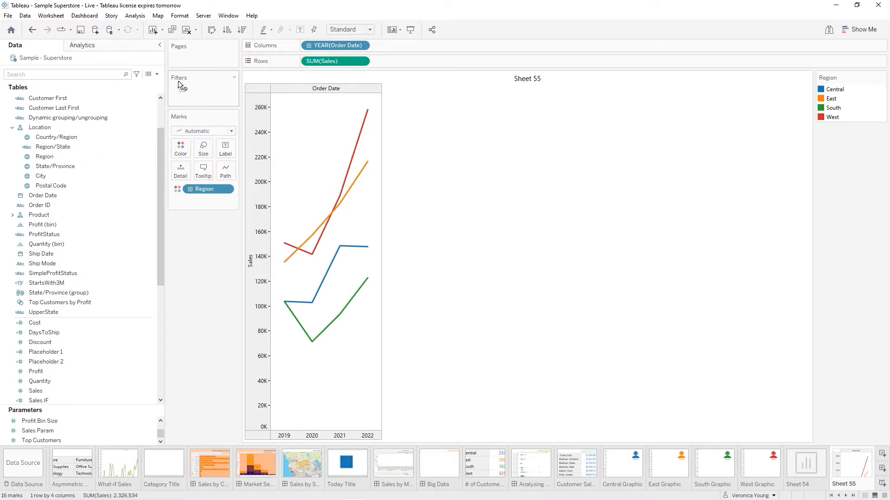
drag(42, 160, 181, 105)
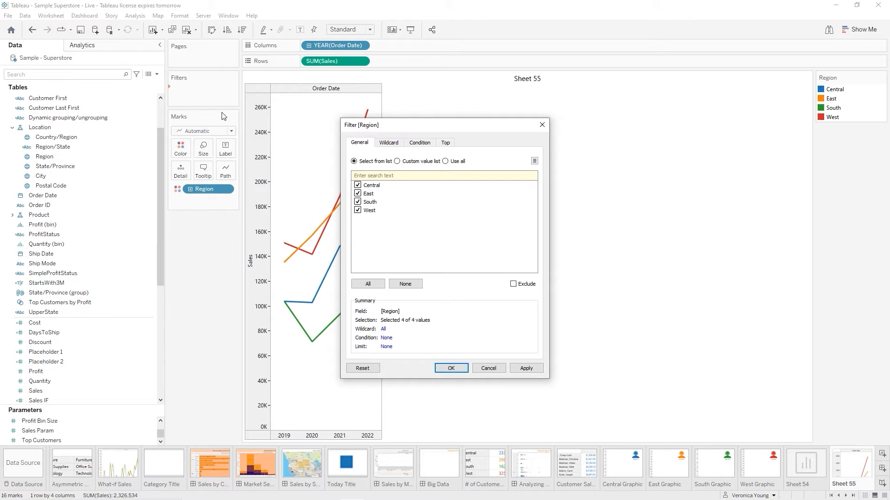
click(405, 284)
click(362, 185)
click(533, 369)
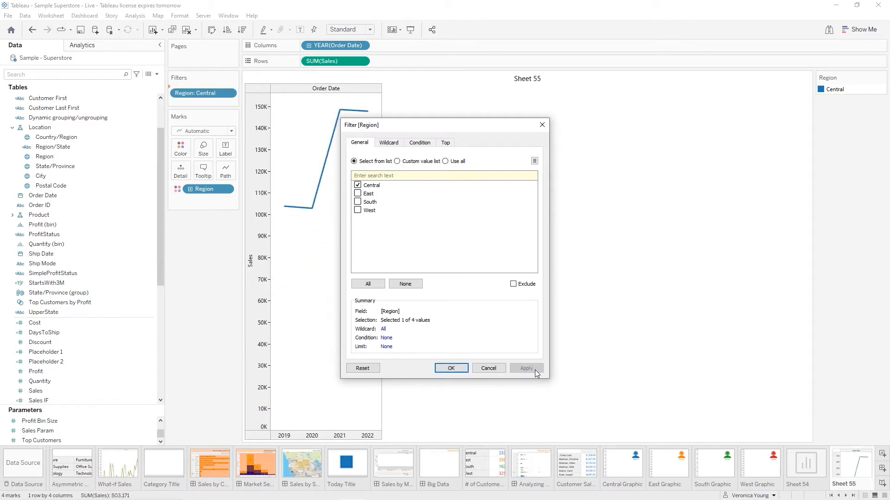
click(445, 368)
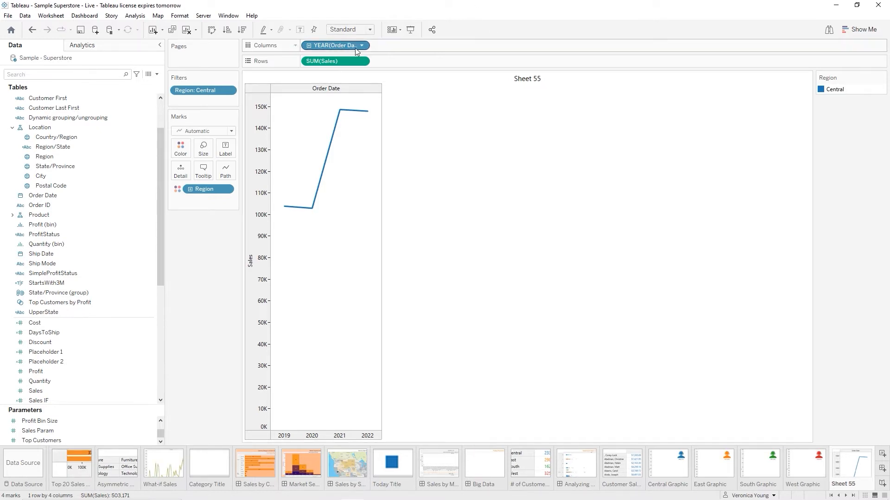
click(370, 33)
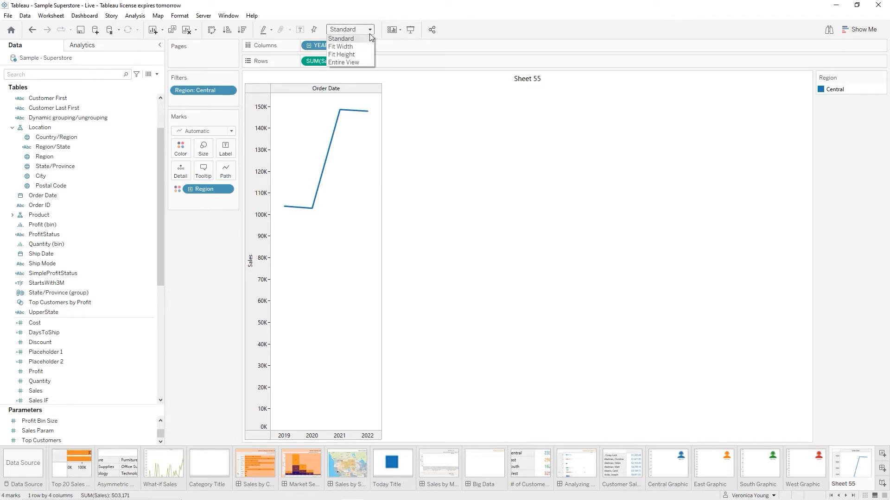
click(343, 47)
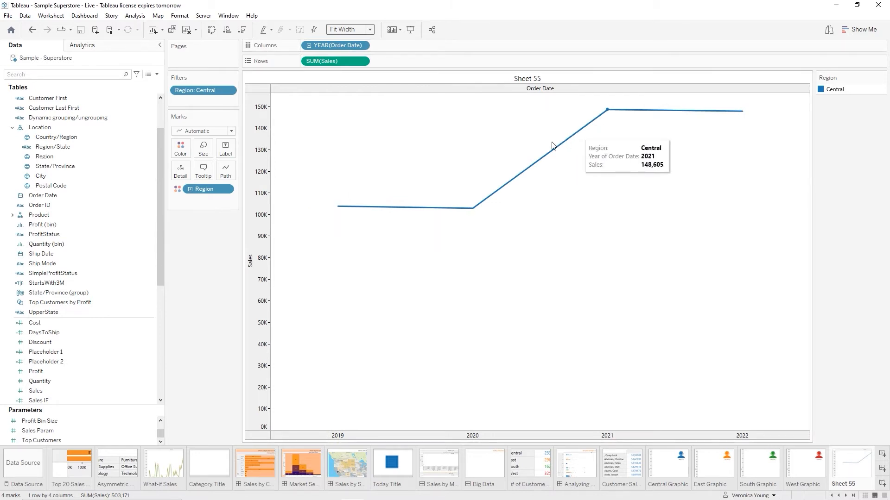
Hide the line chart worksheet's title and its Region color legend.
right_click(536, 80)
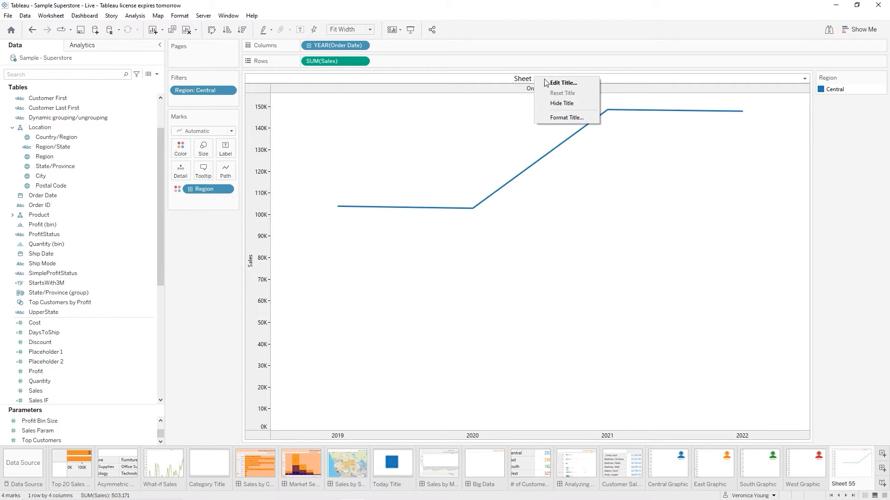
click(560, 105)
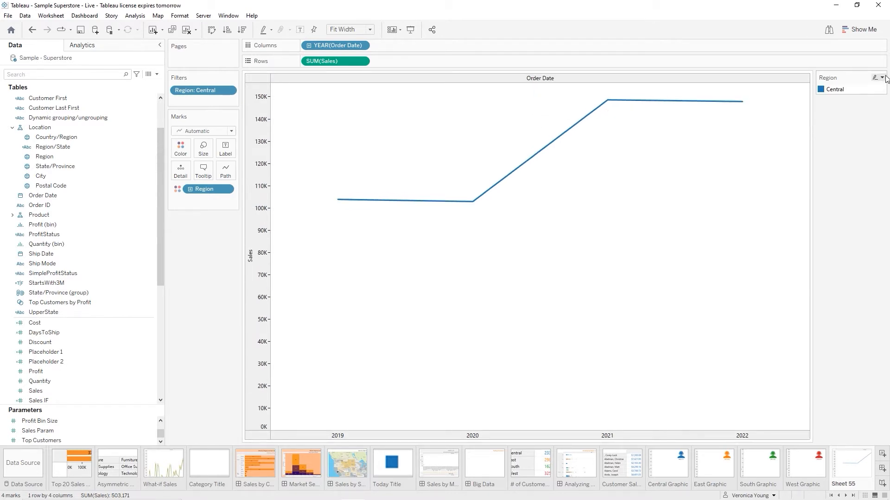
click(883, 77)
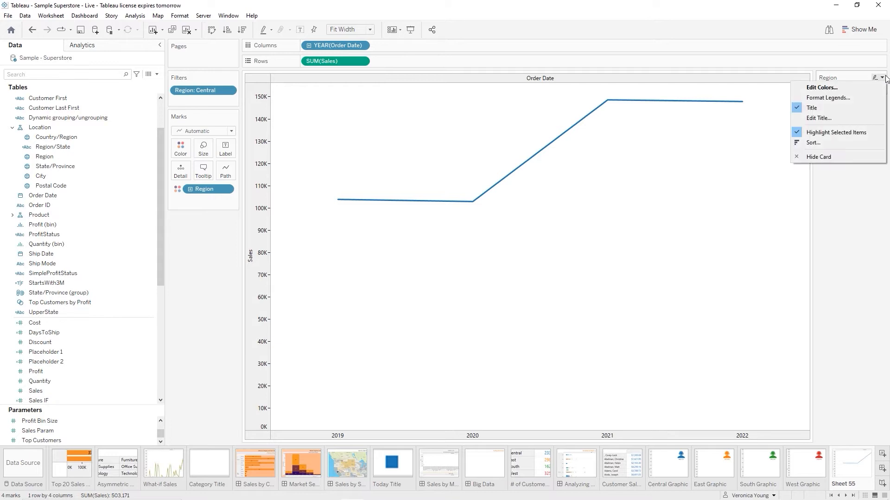
click(828, 158)
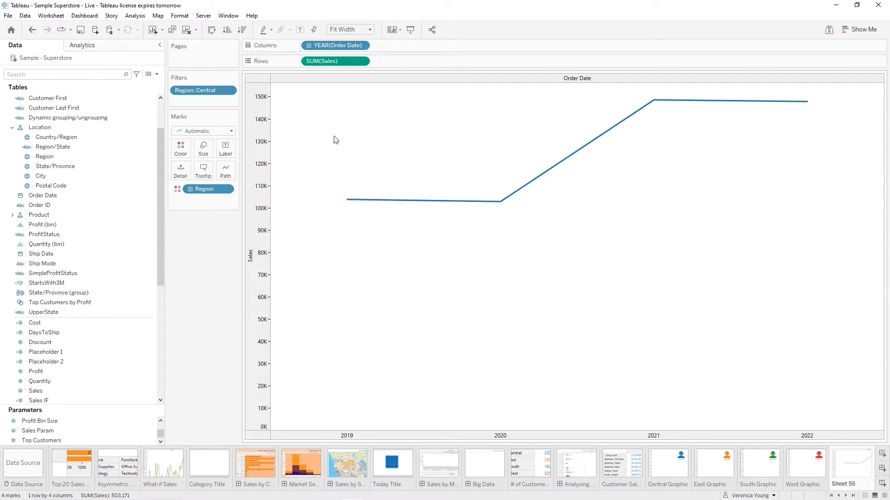
Edit the Sales axis so its automatic range does not include zero.
right_click(263, 212)
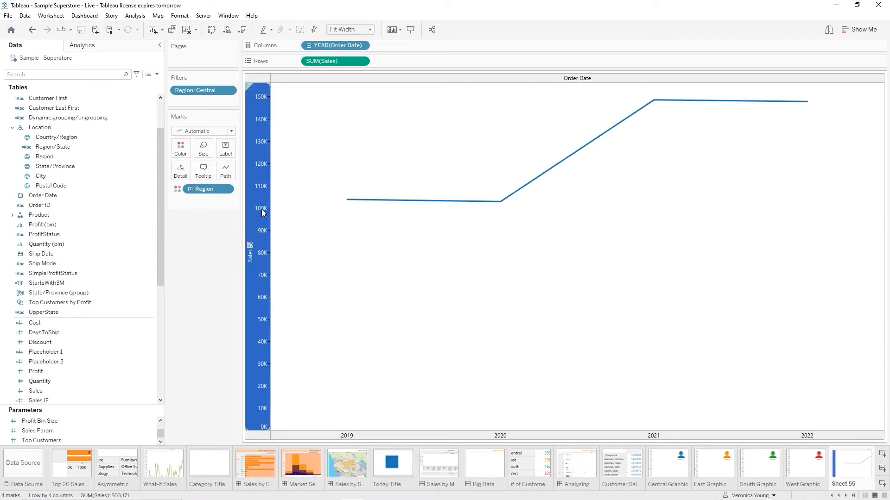
click(288, 215)
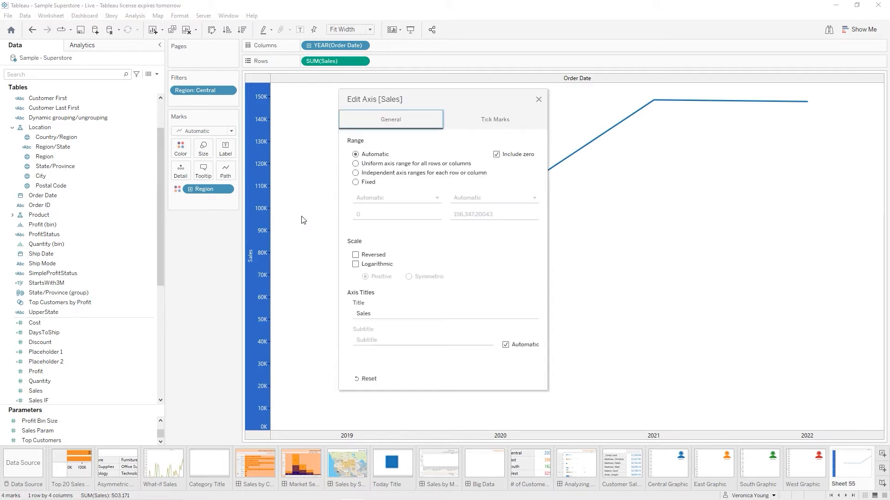
click(496, 155)
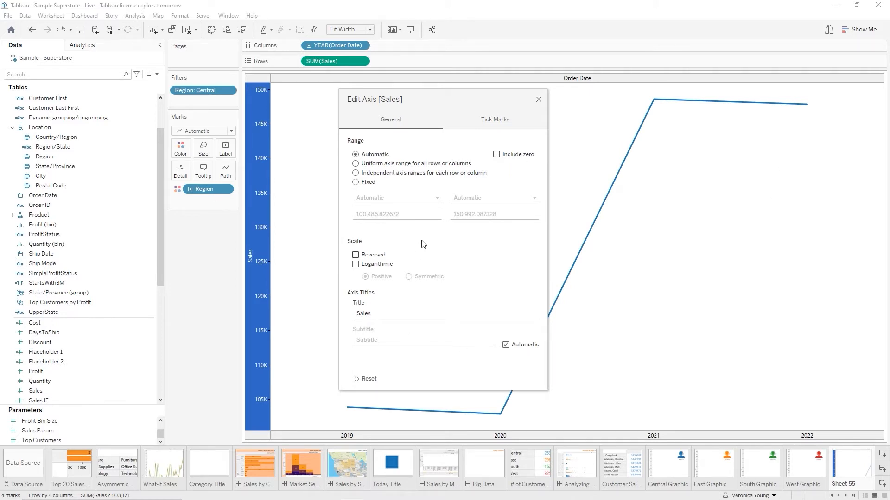
click(539, 102)
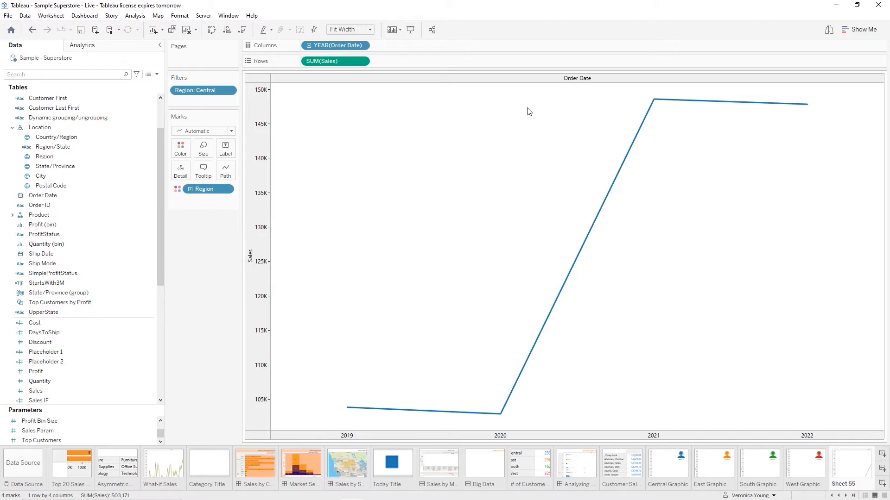
Show mark labels on the line and format their font as bold and blue.
click(225, 154)
click(245, 171)
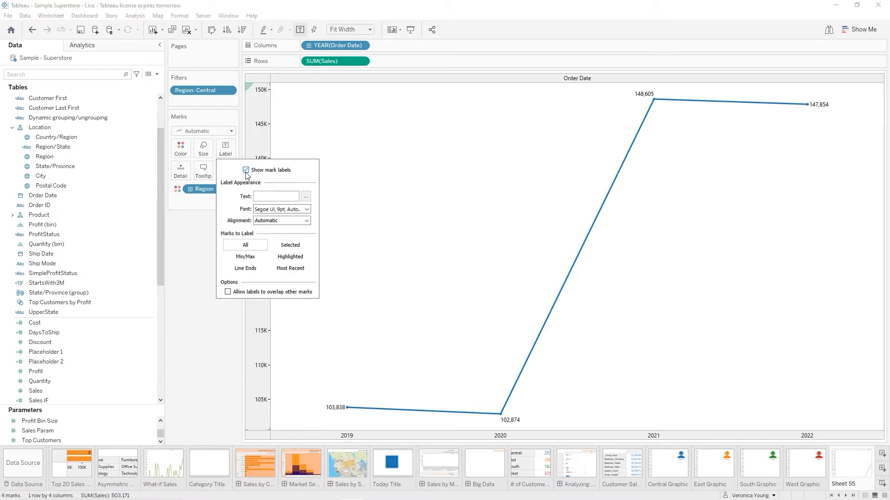
click(308, 210)
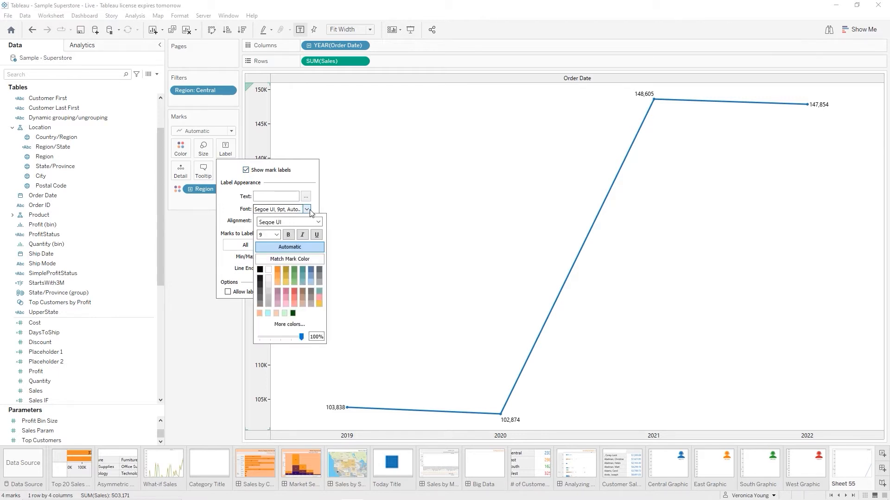
click(288, 235)
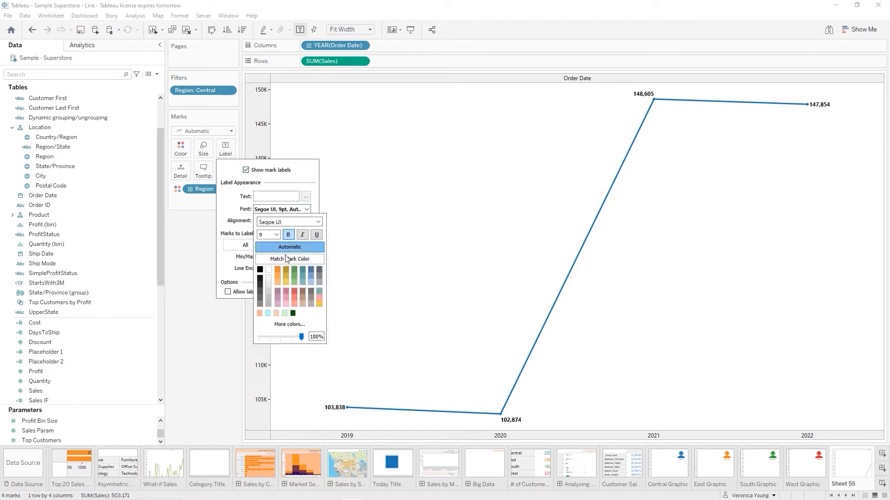
click(310, 269)
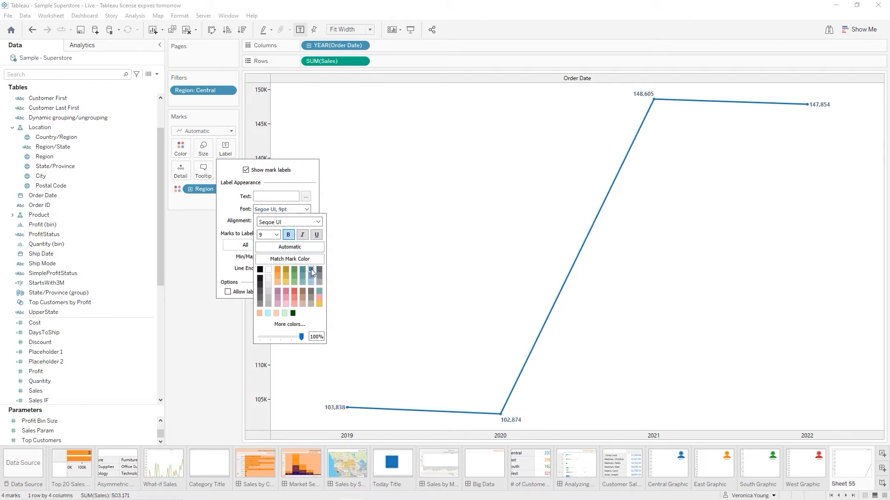
click(399, 273)
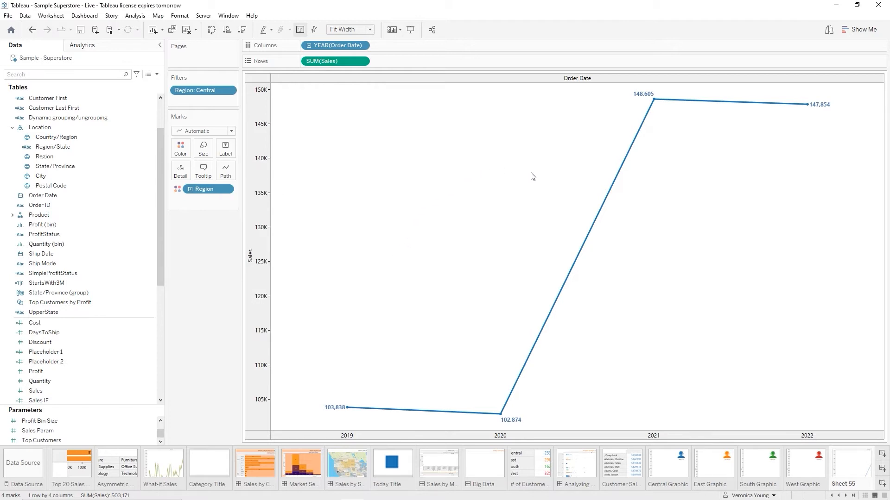
Run Explain Data on the Central 2021 mark and examine the worksheet details and what is unique about that mark.
right_click(608, 193)
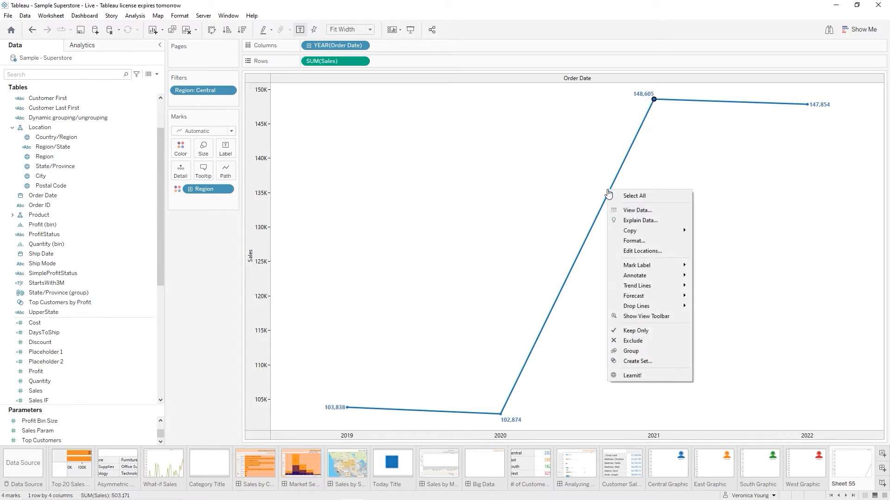
click(639, 221)
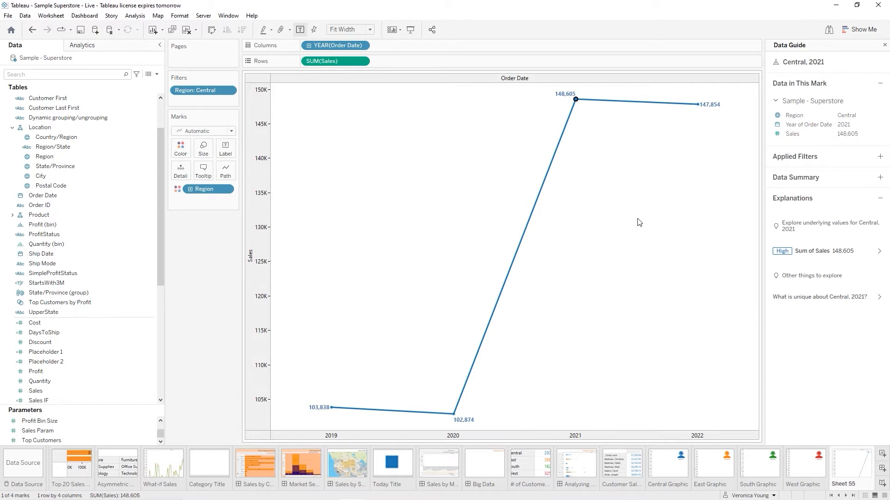
click(536, 130)
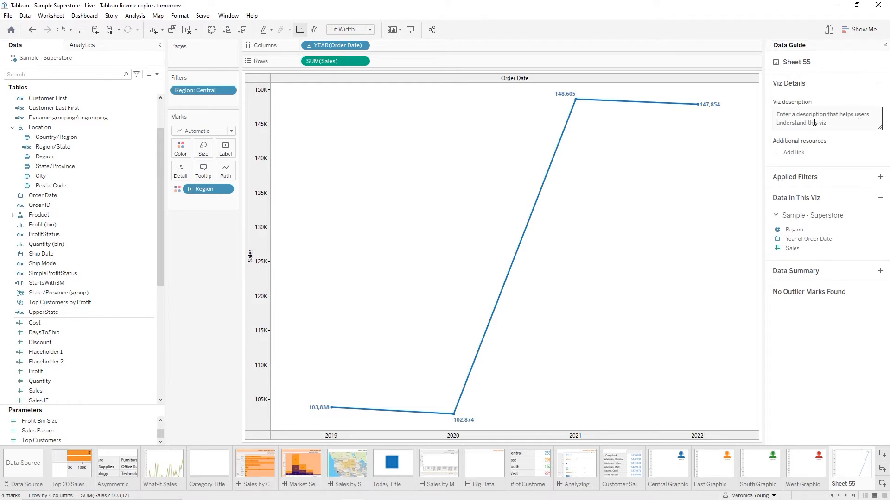
click(778, 116)
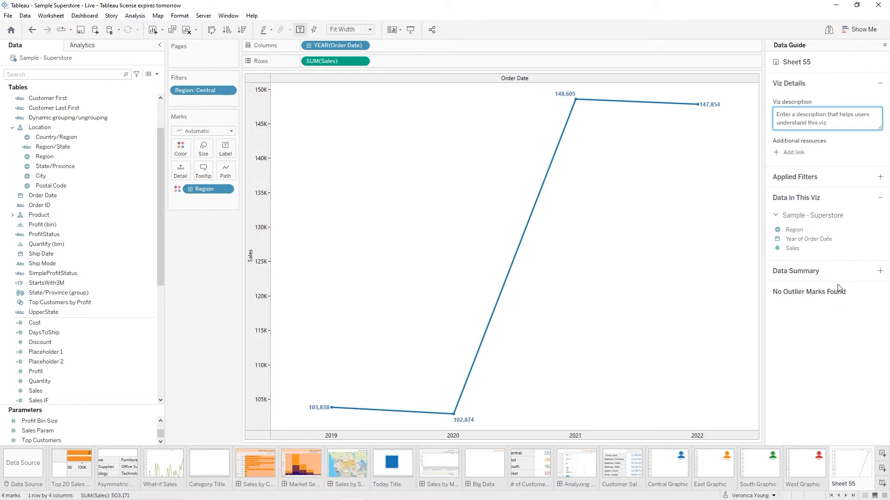
mouse_move(574, 106)
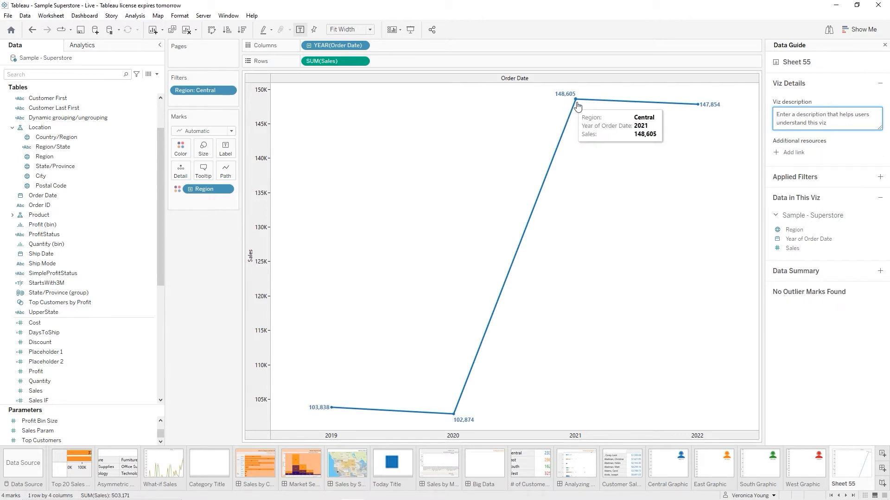
click(575, 101)
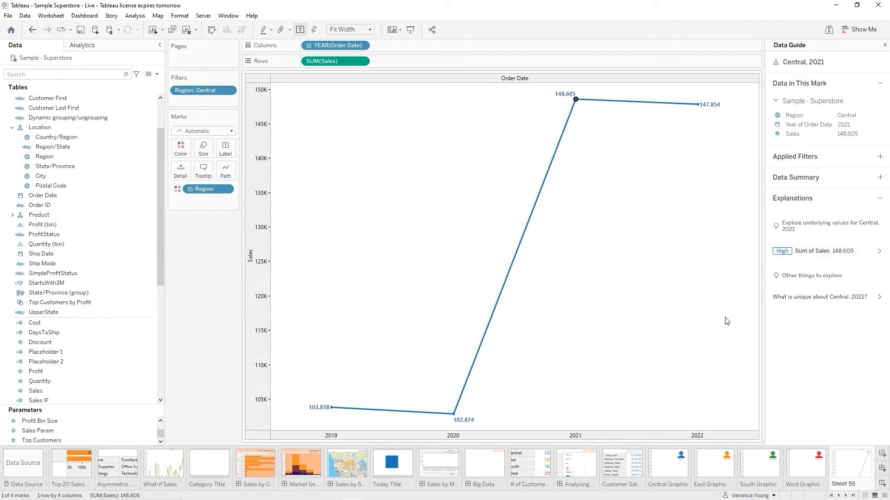
click(878, 300)
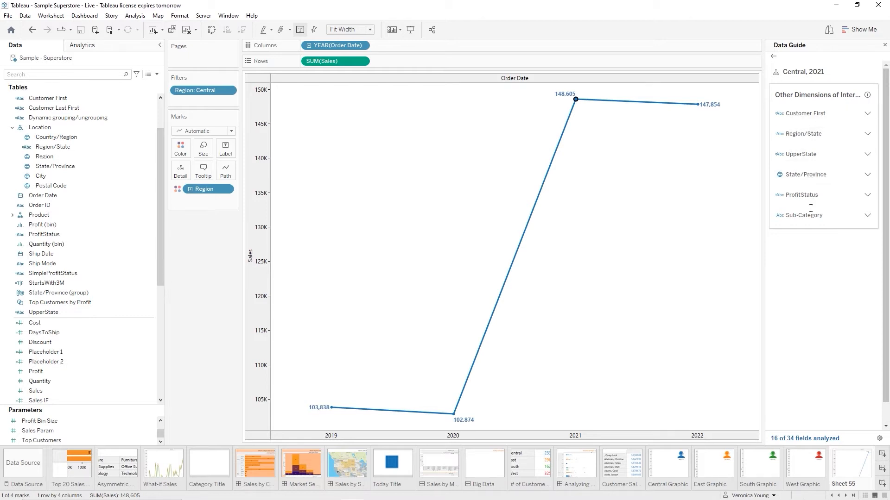
click(773, 57)
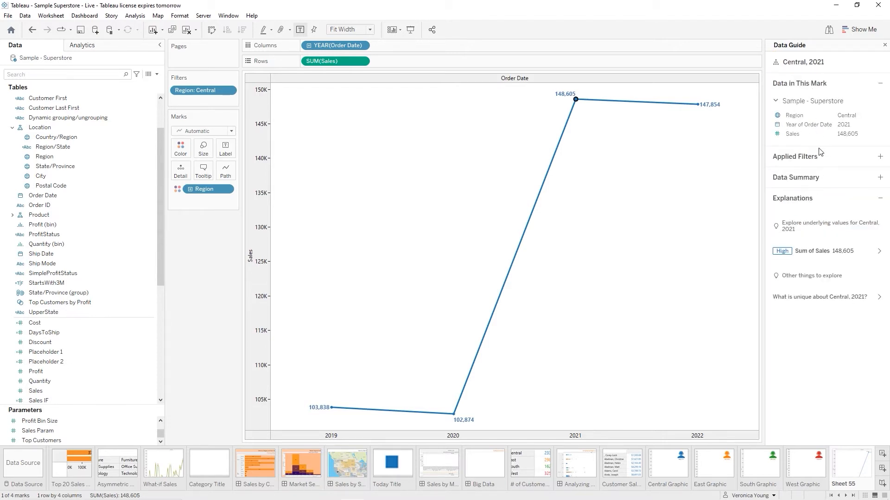
click(617, 187)
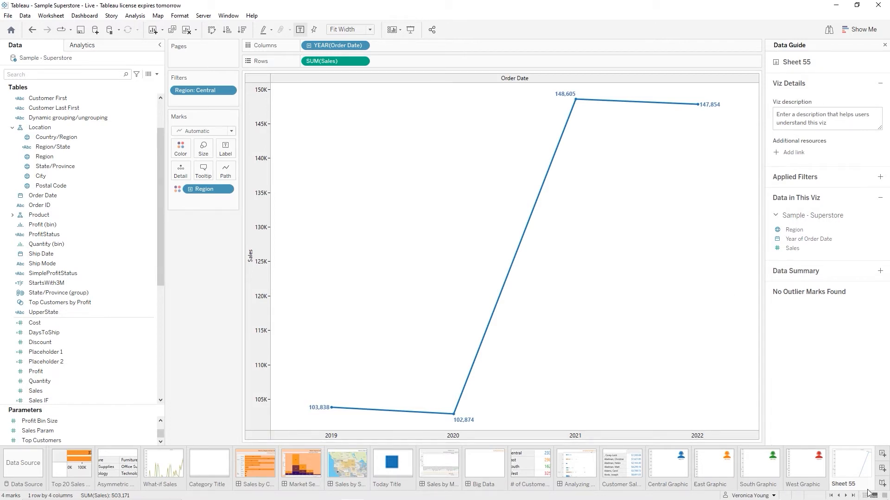
Rename the line chart worksheet as "Annual Sales by Region: Central".
double_click(853, 485)
text(A)
text(nnual Sales by Region)
text(:)
text( Central)
key(Return)
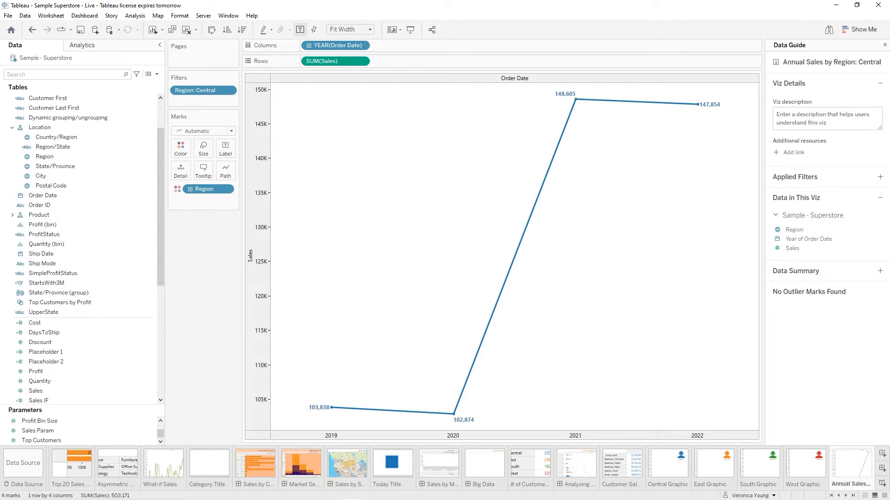
Hide the Region color legend on the Central Graphic and East Graphic worksheets.
click(672, 474)
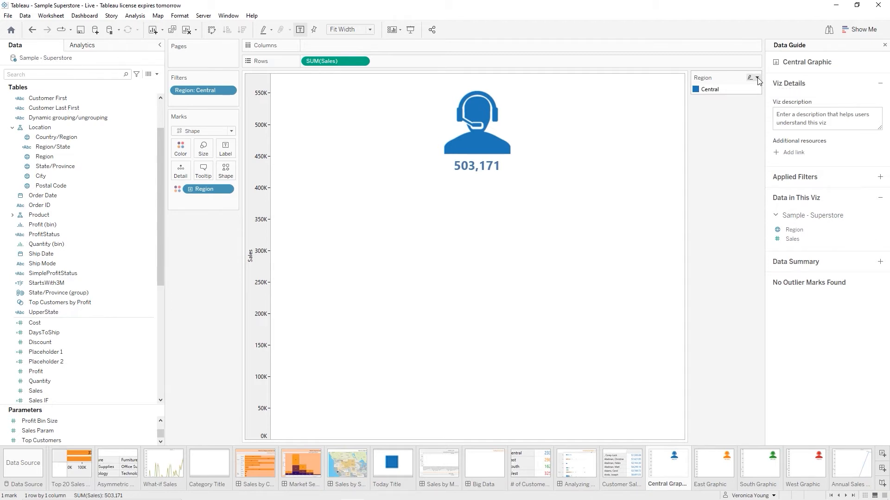
click(757, 78)
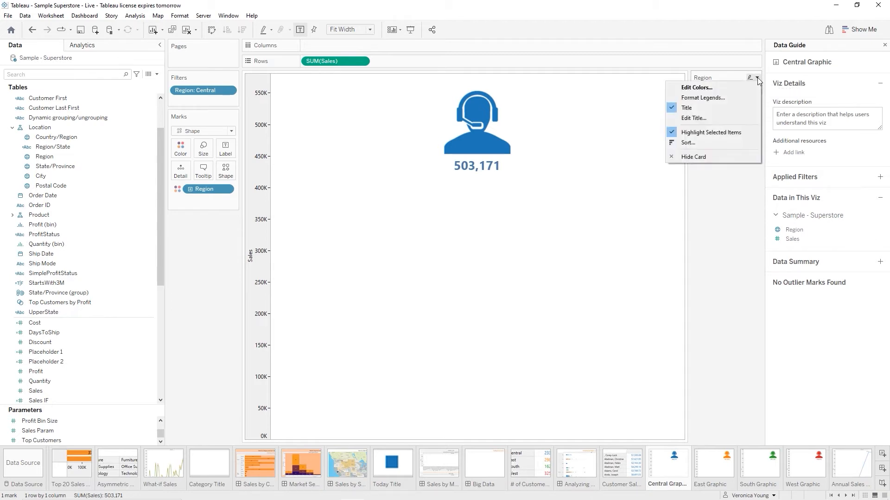
click(710, 157)
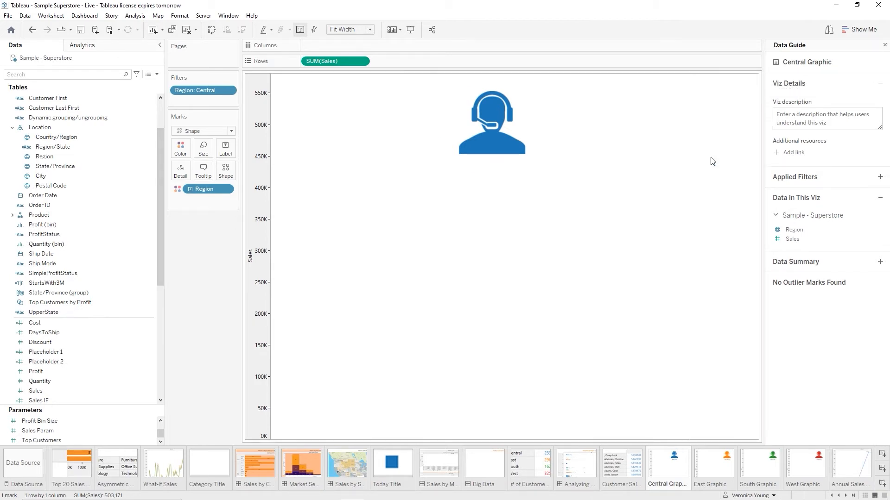
click(721, 474)
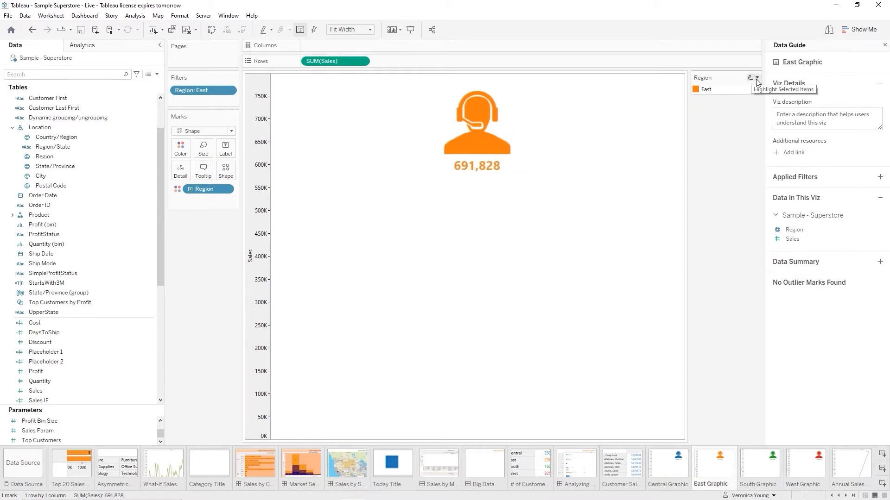
click(758, 77)
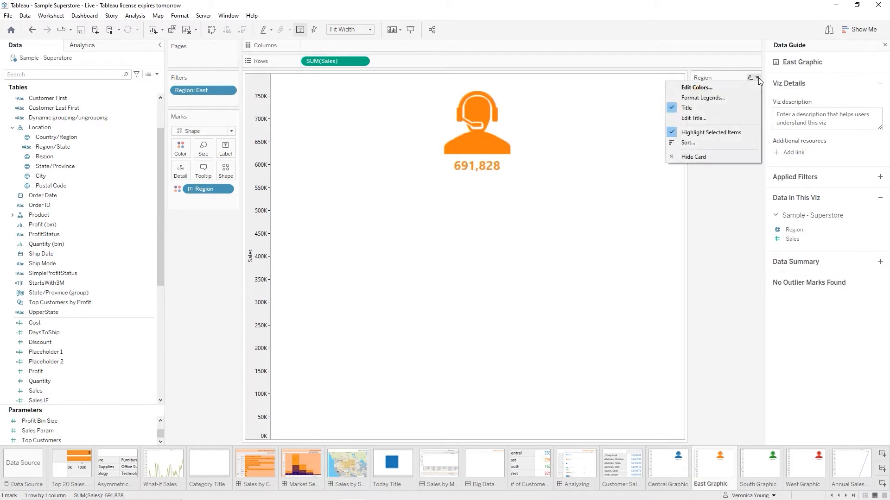
click(705, 159)
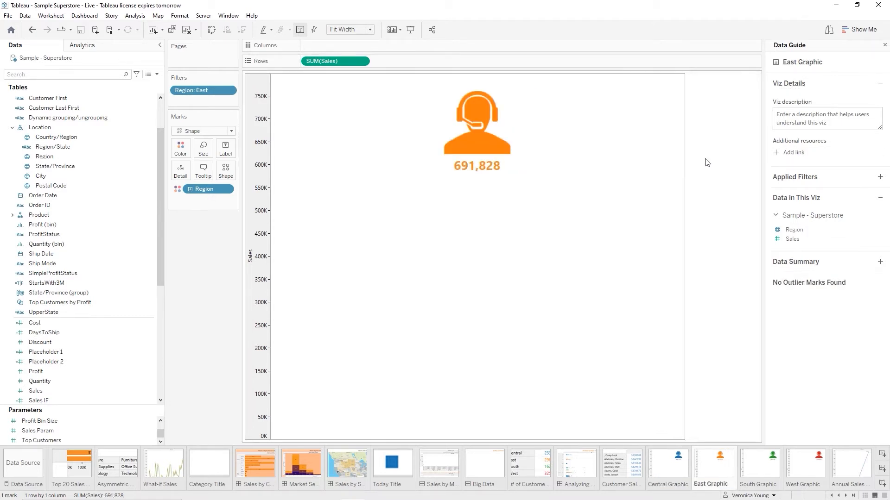
Hide the Region color legend on the South Graphic and West Graphic worksheets.
click(760, 466)
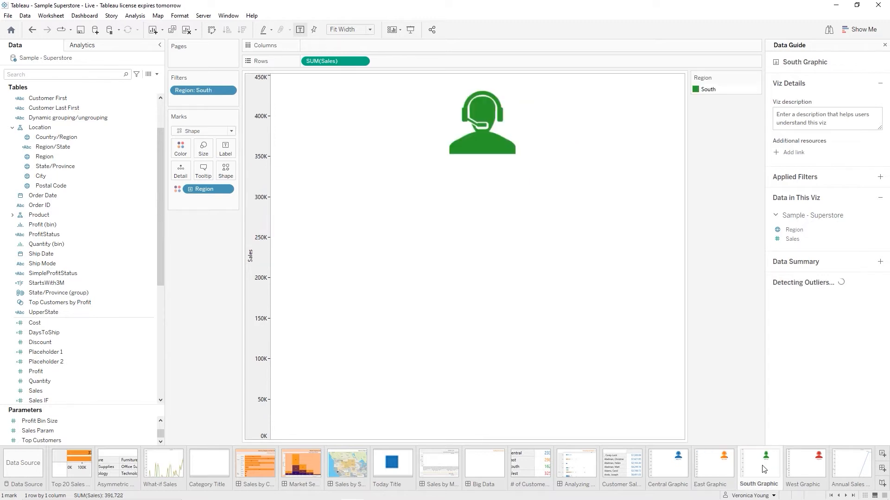
click(757, 78)
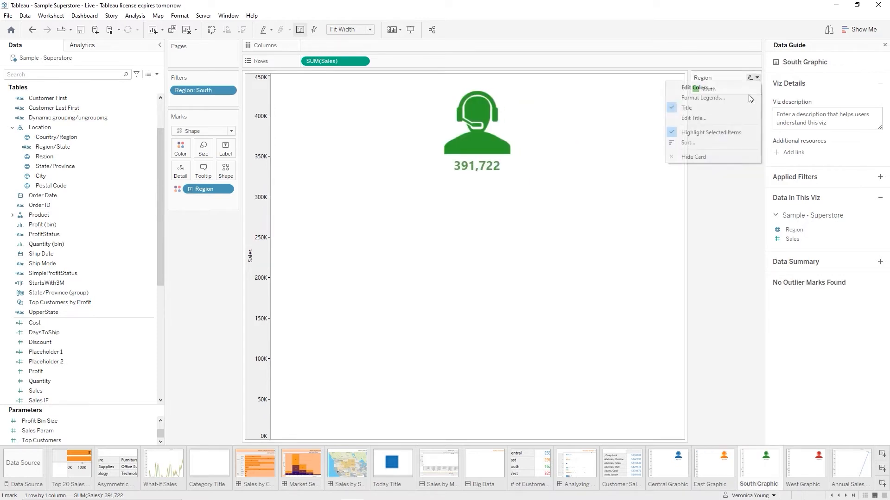
click(716, 157)
click(802, 478)
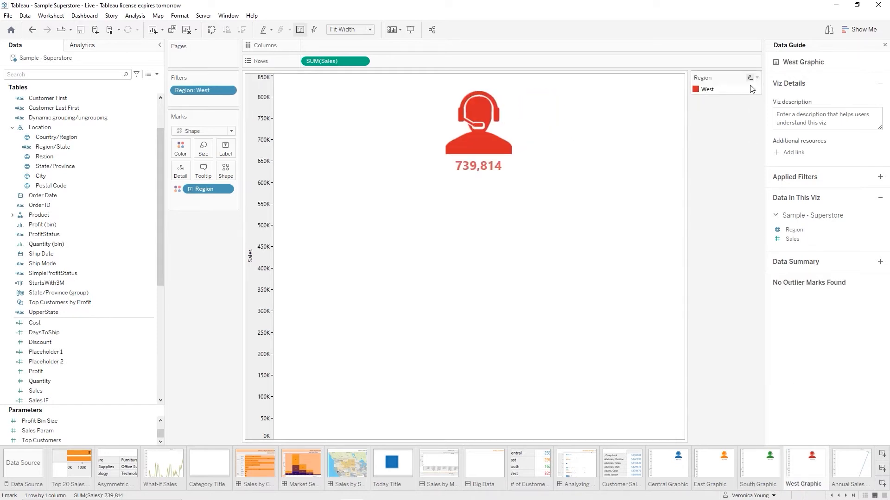
click(758, 79)
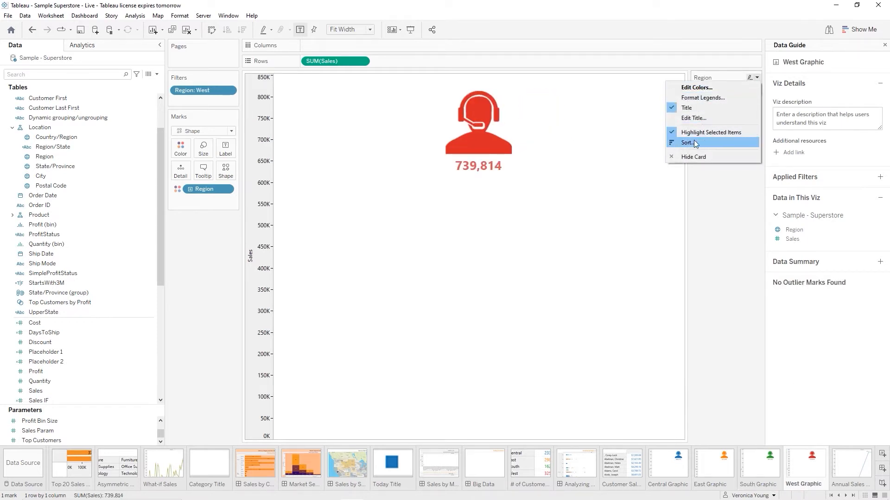
click(693, 158)
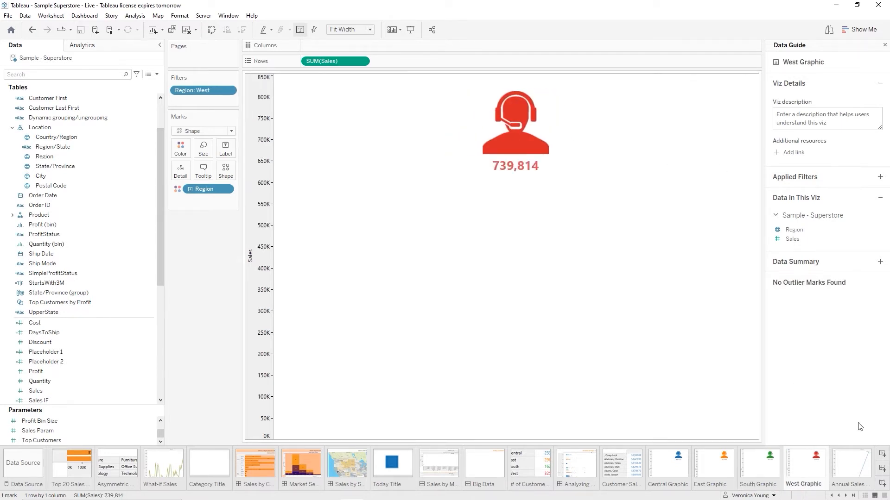
Review the Annual Sales by Region line chart worksheets one after another, ending with the West region.
click(853, 468)
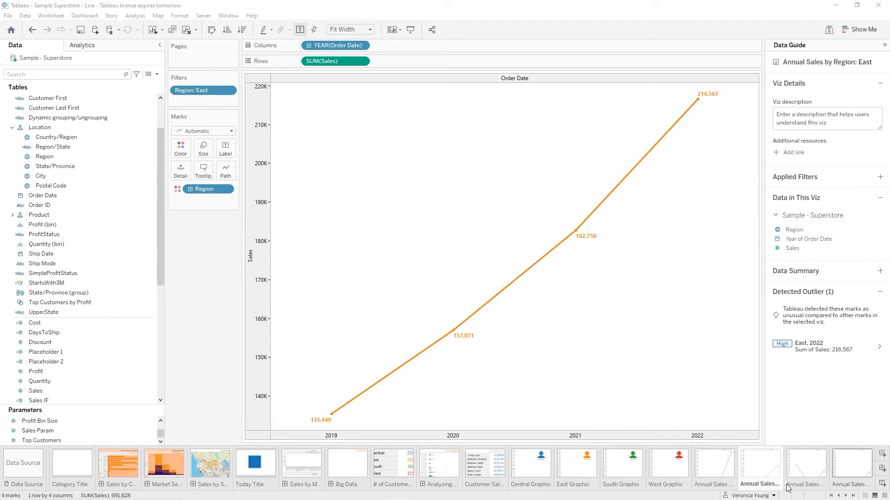
click(803, 471)
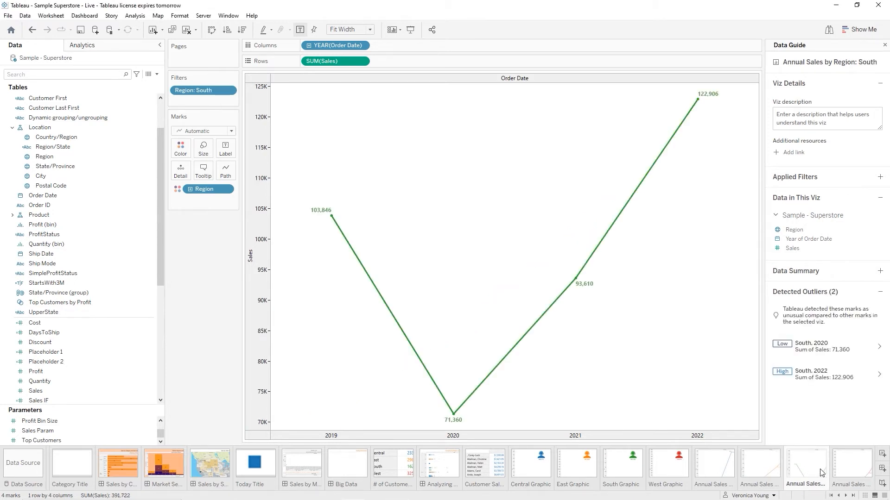
click(858, 471)
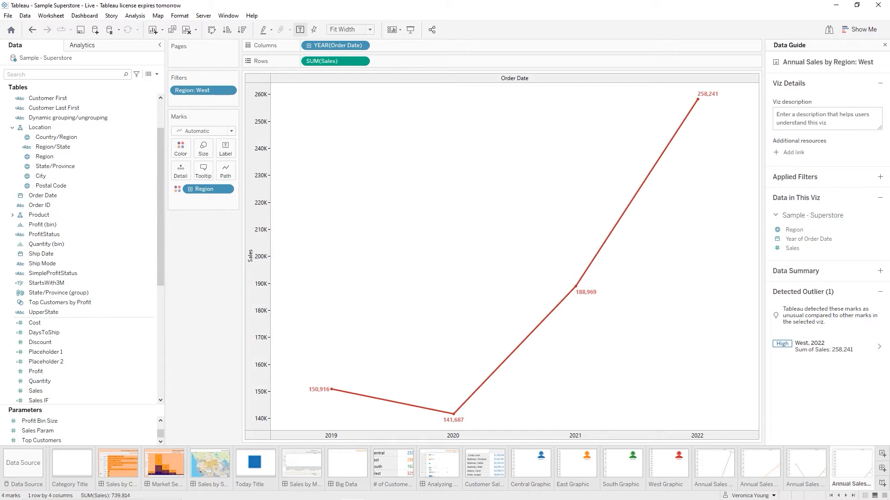
Create a new worksheet and place the year of Order Date and the sum of Sales on its columns.
click(882, 455)
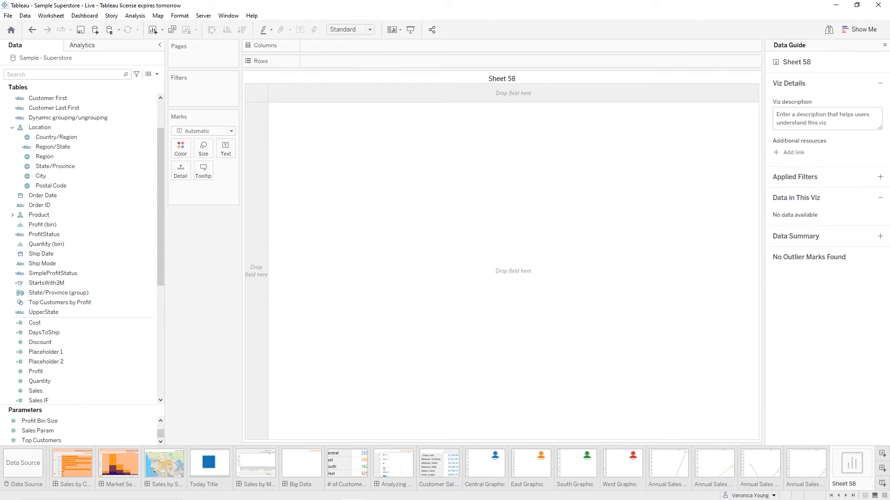
drag(43, 196, 326, 46)
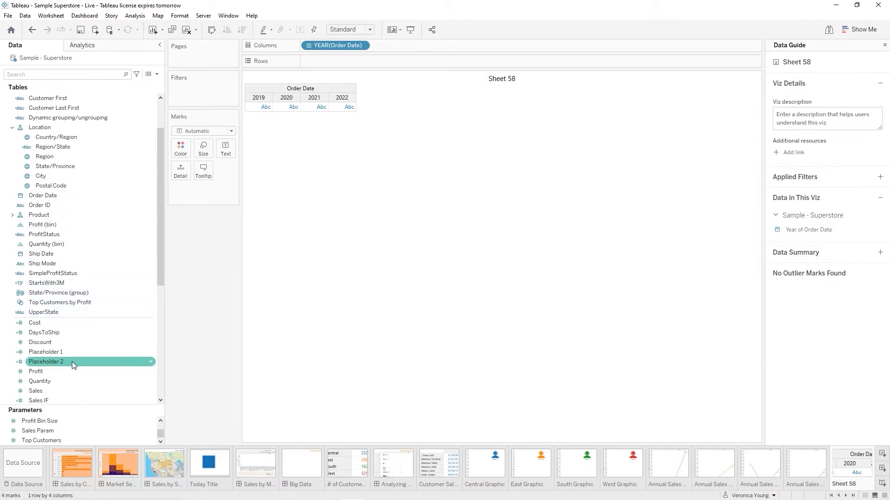
drag(63, 392, 398, 48)
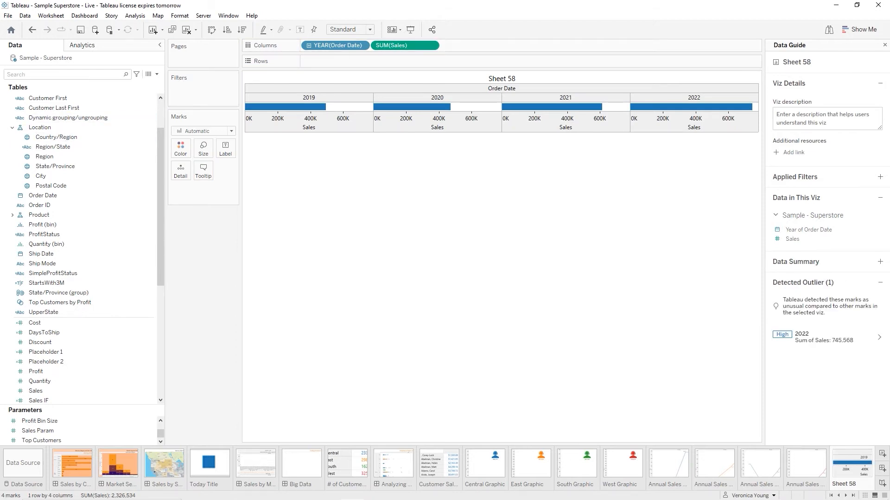
Split the sales bars into rows by Region and colour them by Region.
drag(52, 158, 325, 61)
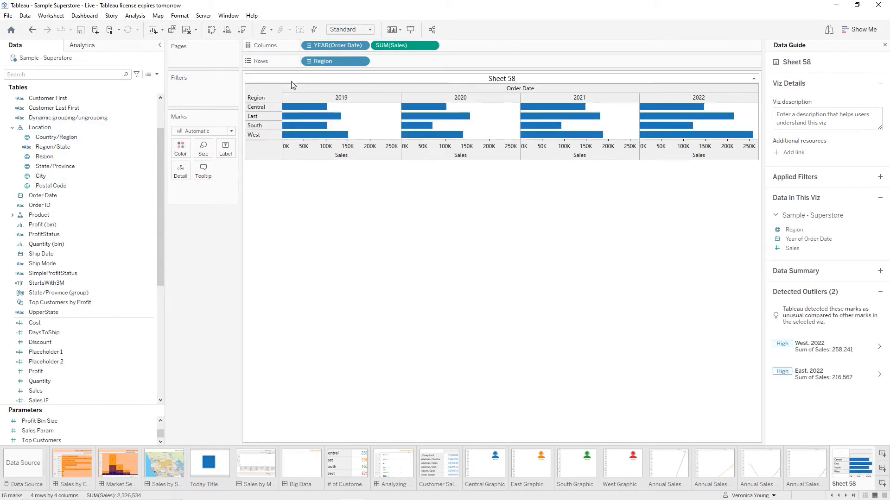
drag(100, 156, 178, 154)
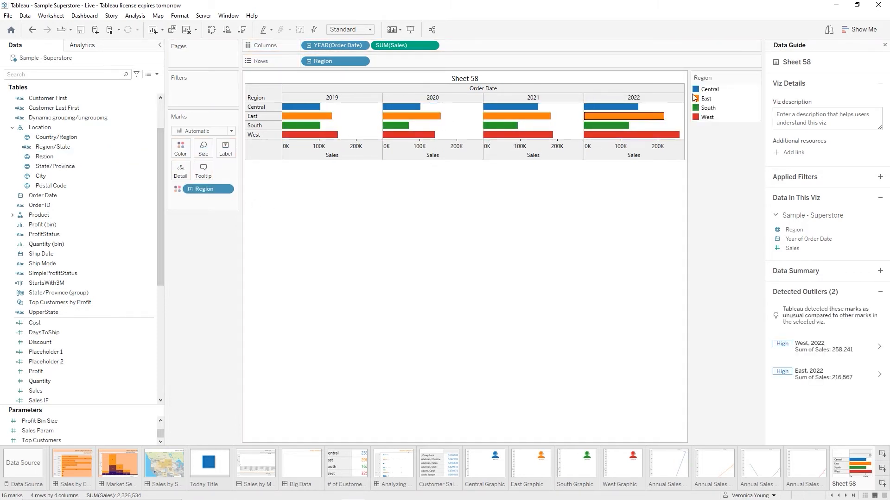
Hide the Region colour legend and the worksheet title.
click(758, 78)
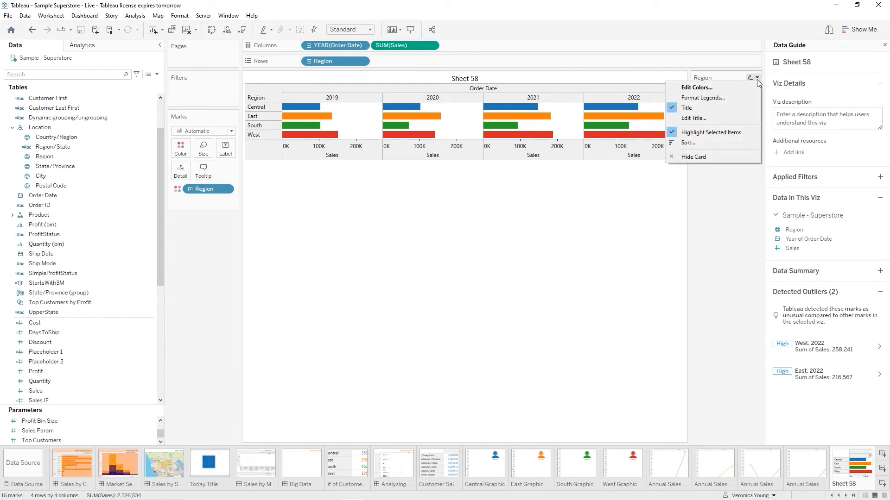
click(705, 156)
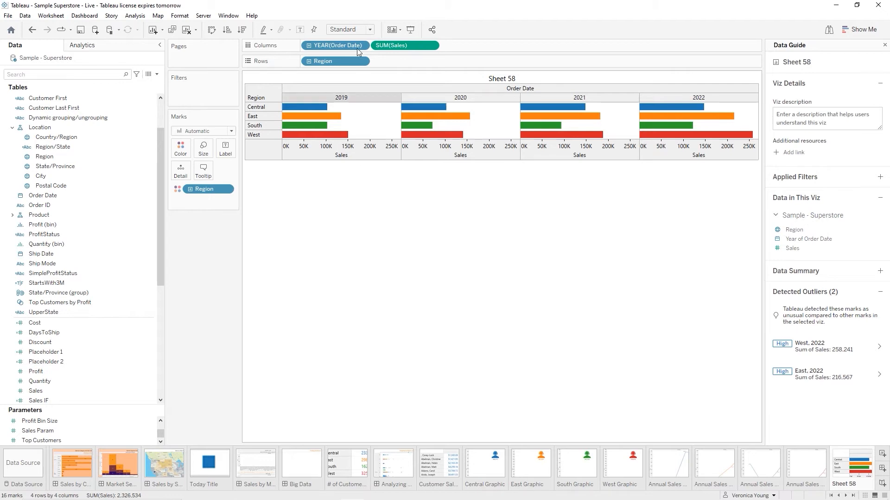
right_click(514, 82)
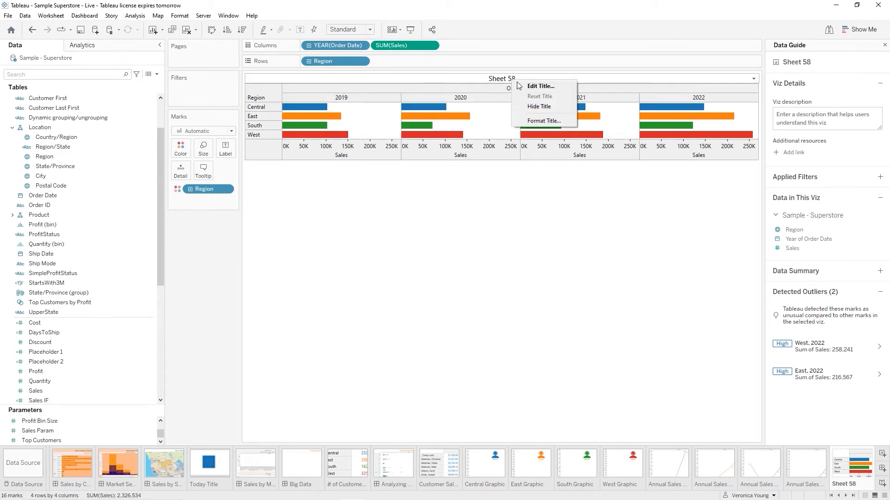
key(Escape)
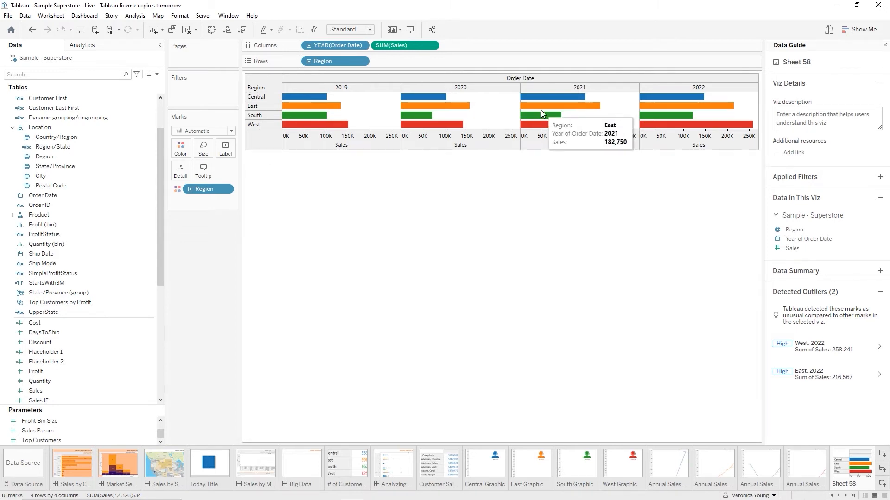
Show mark labels on the sales bars and make the label font bold.
click(226, 150)
click(246, 170)
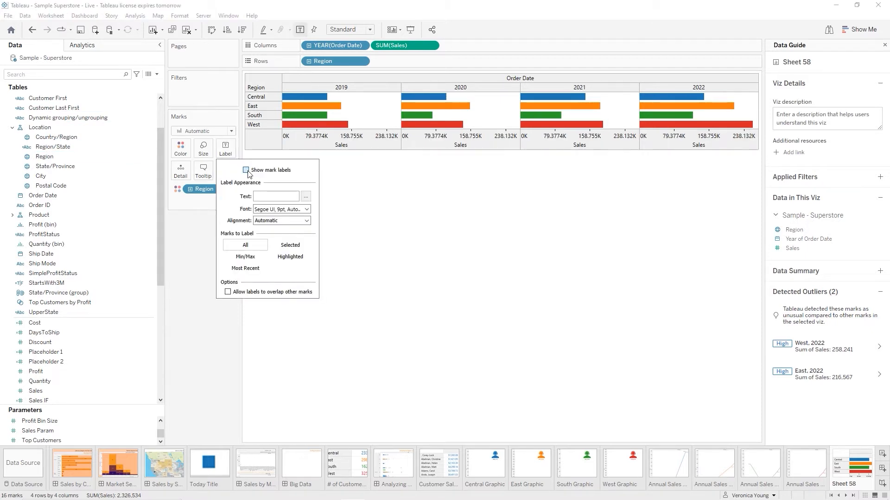
click(307, 209)
click(288, 235)
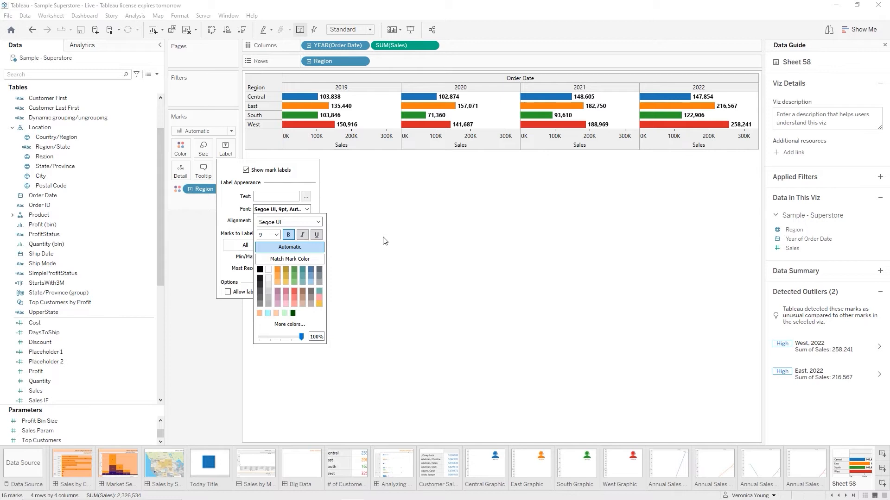
click(368, 228)
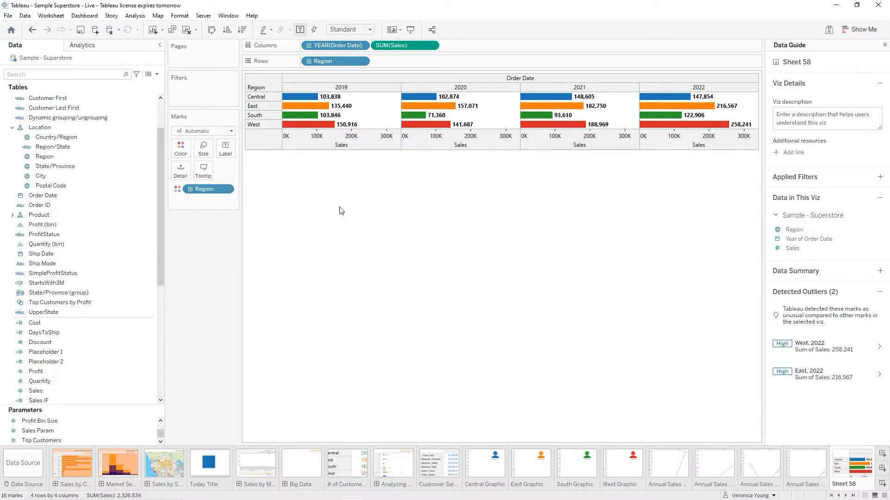
Centre the mark labels horizontally within the bars.
click(231, 156)
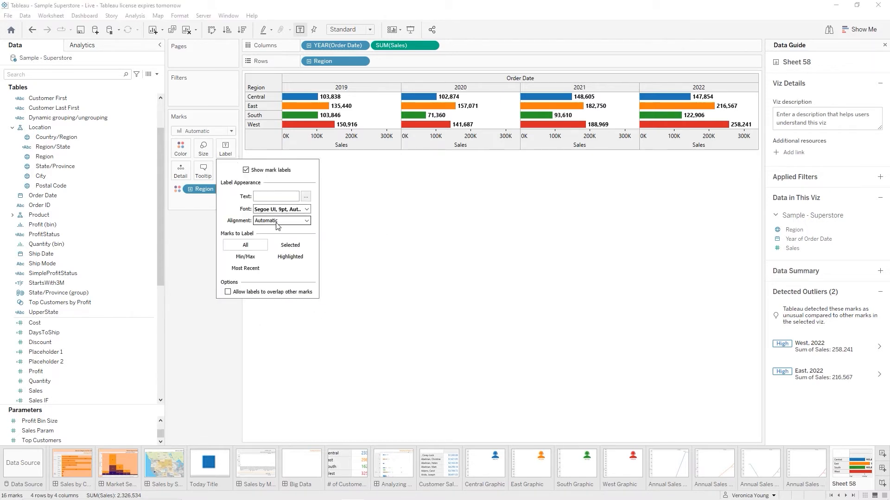
click(307, 221)
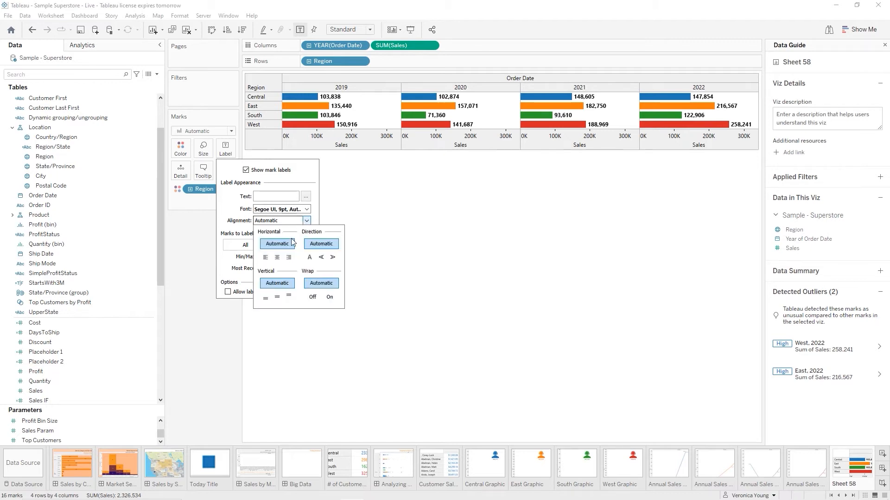
click(277, 257)
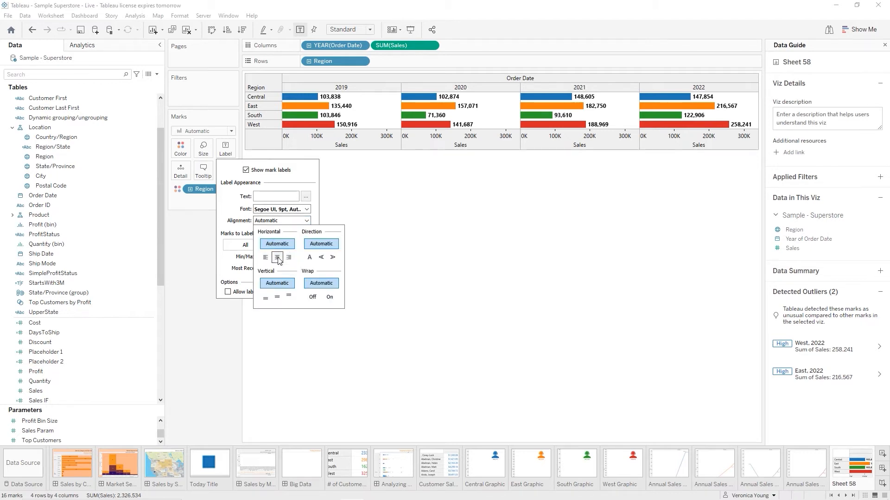
click(458, 255)
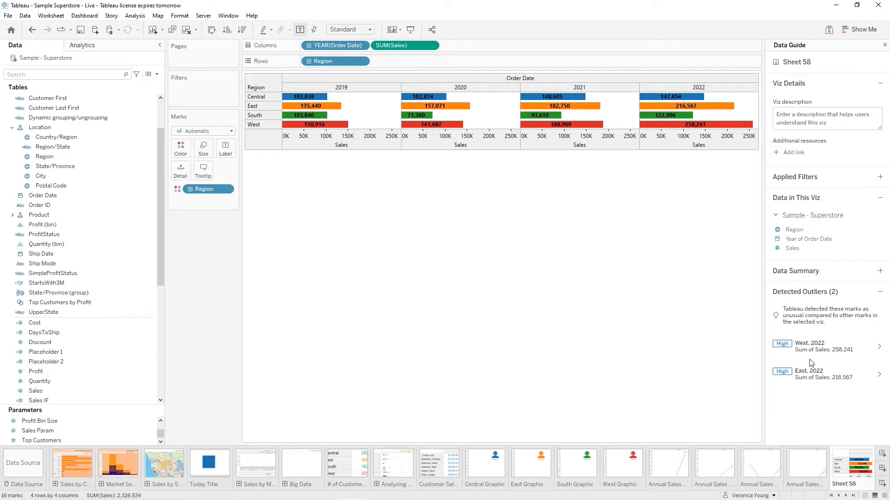
Rename the worksheet as "All Sales by Region and Year".
double_click(843, 484)
text(All Sale)
text(s by Re)
text(gion and )
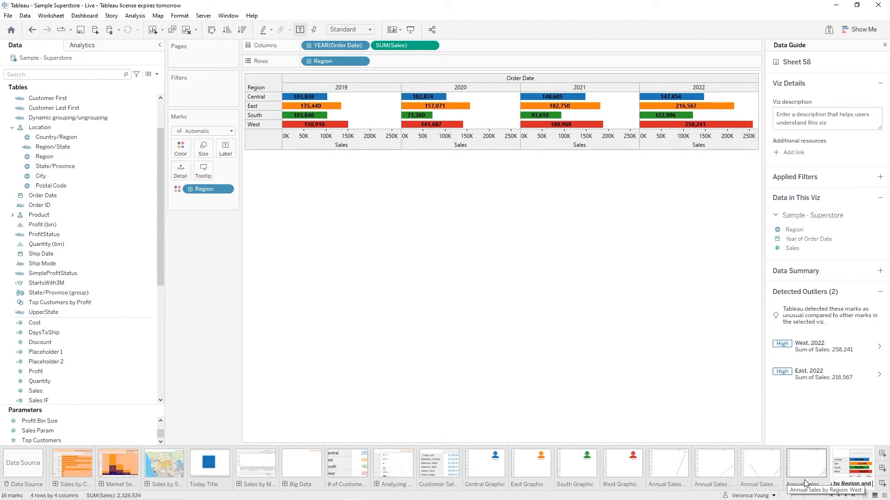
text(Year)
key(Return)
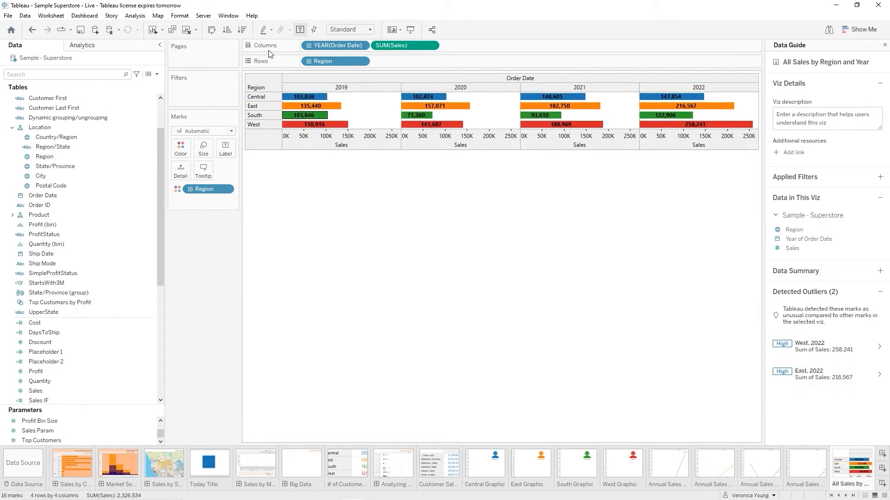
Create a new dashboard and place the Central Graphic sheet on its empty canvas.
click(882, 468)
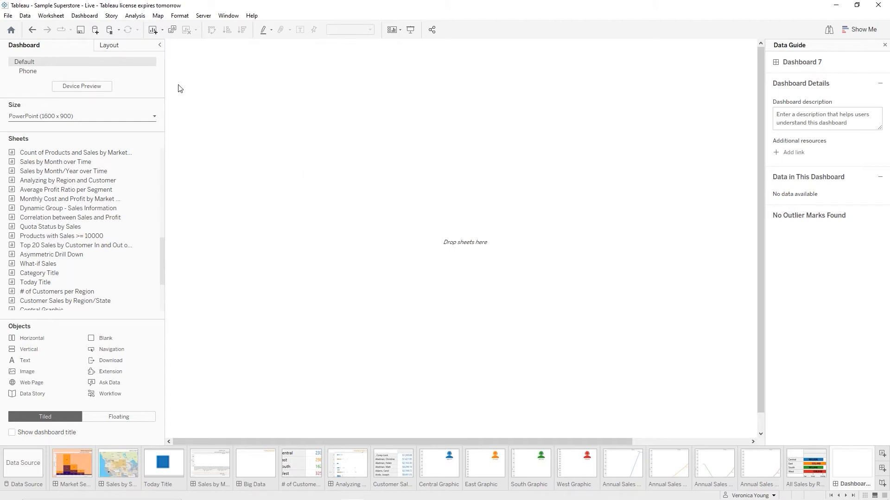
mouse_move(111, 167)
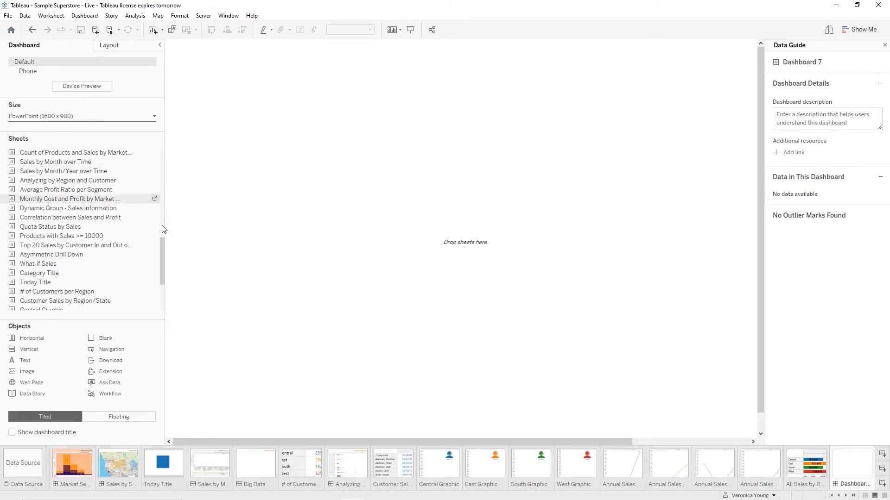
scroll(160, 252, down, 3)
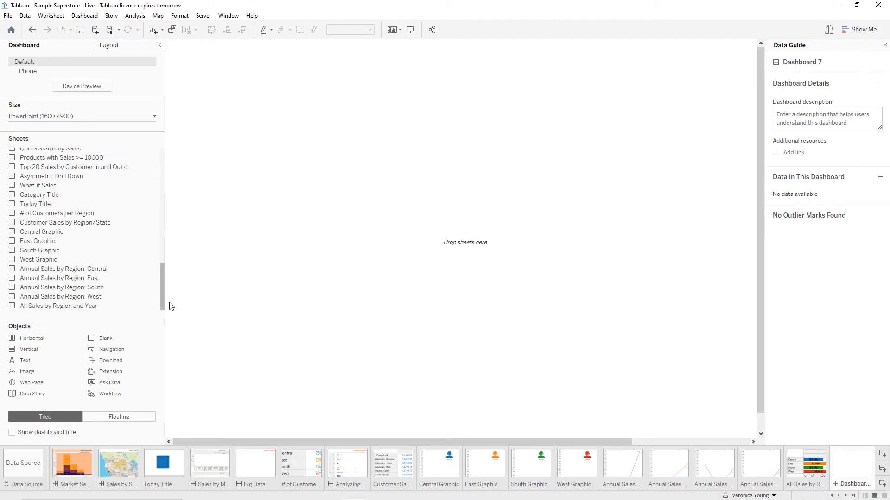
mouse_move(59, 234)
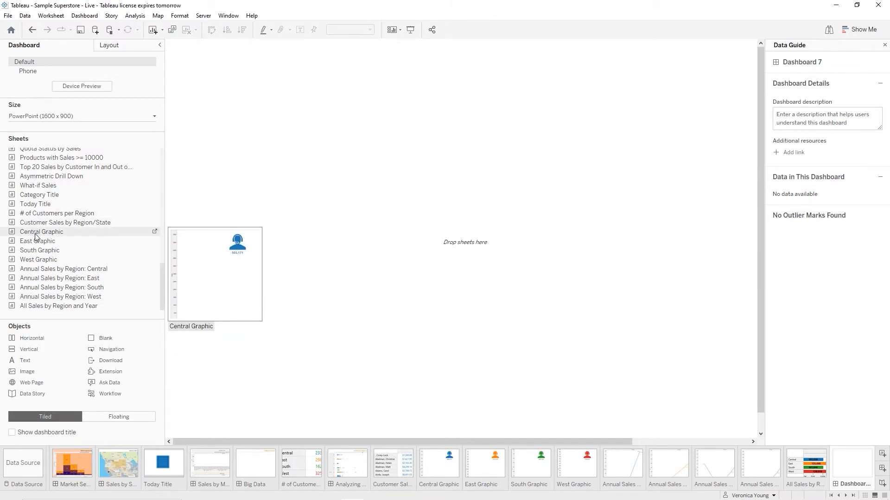
drag(34, 234, 227, 258)
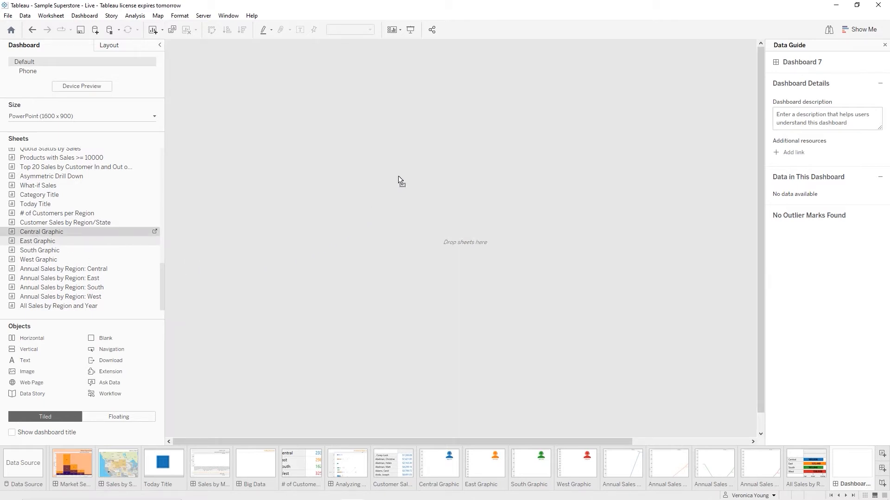
drag(456, 74, 457, 74)
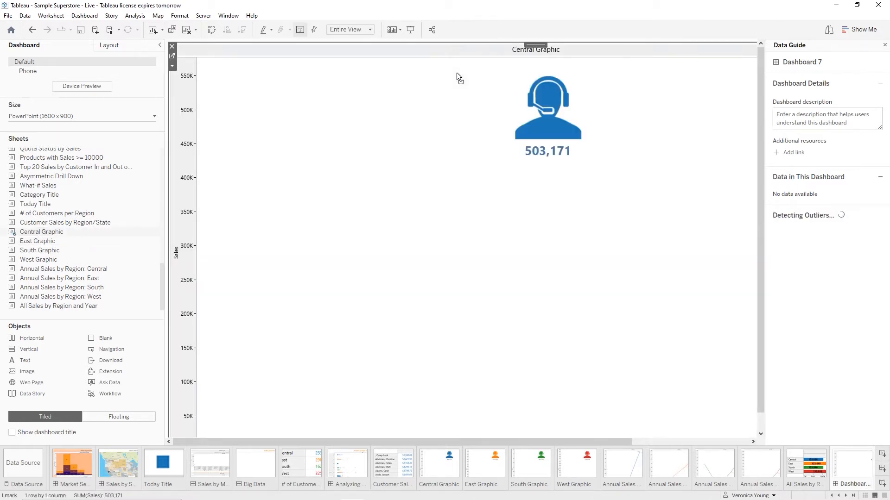
Set the Central Graphic view to Fit Width and hide its title.
click(368, 31)
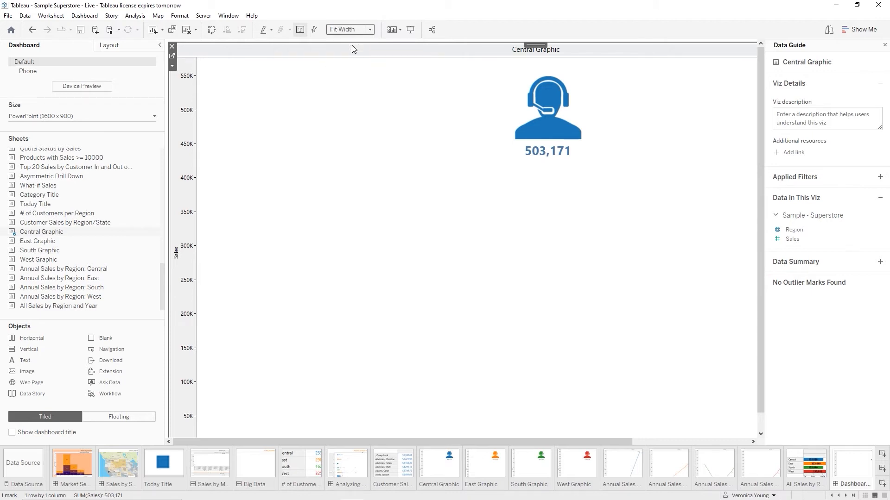
right_click(513, 50)
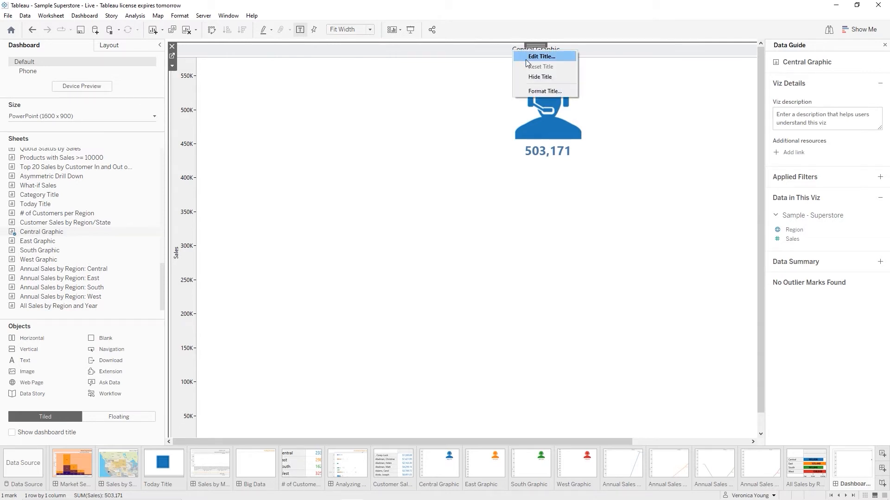
click(538, 78)
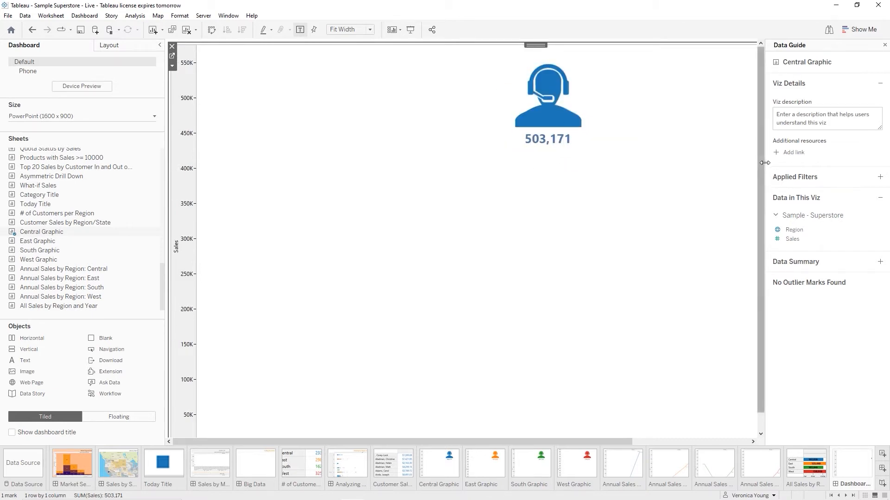
Add the "Annual Sales by Region: Central" sheet below the Central Graphic and shrink the graphic's height to a narrow band.
drag(763, 164, 842, 166)
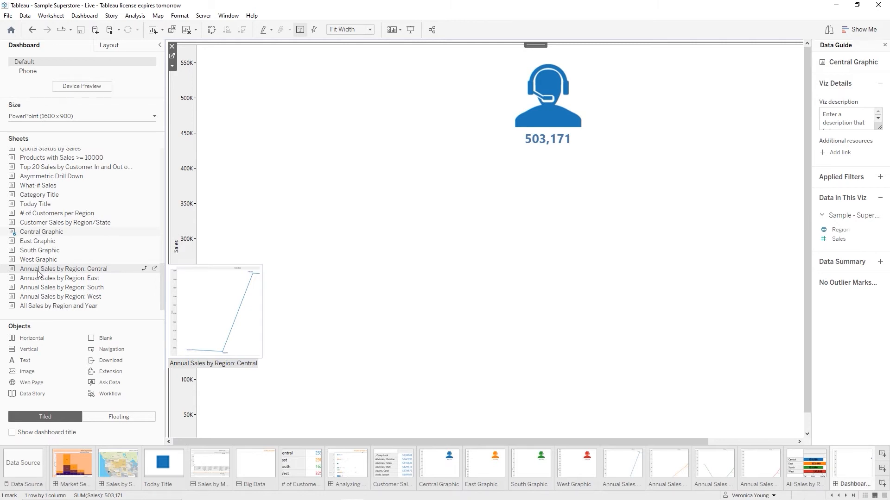
drag(37, 259, 480, 318)
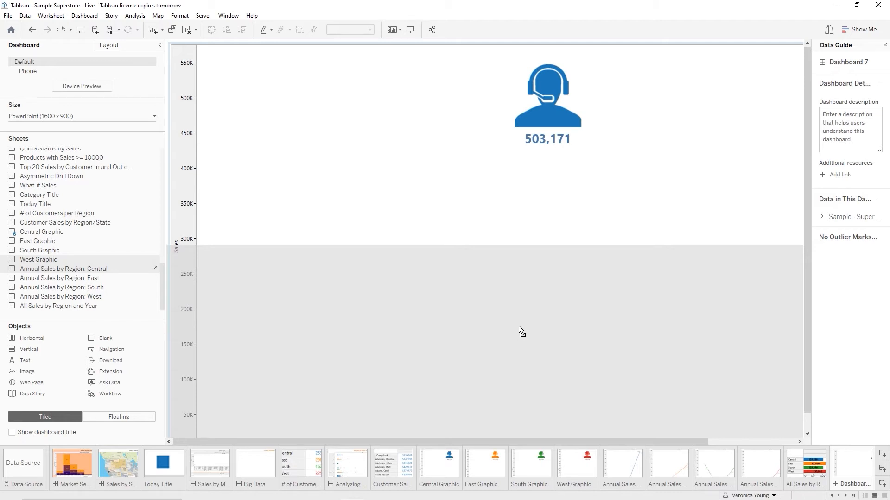
drag(519, 327, 525, 326)
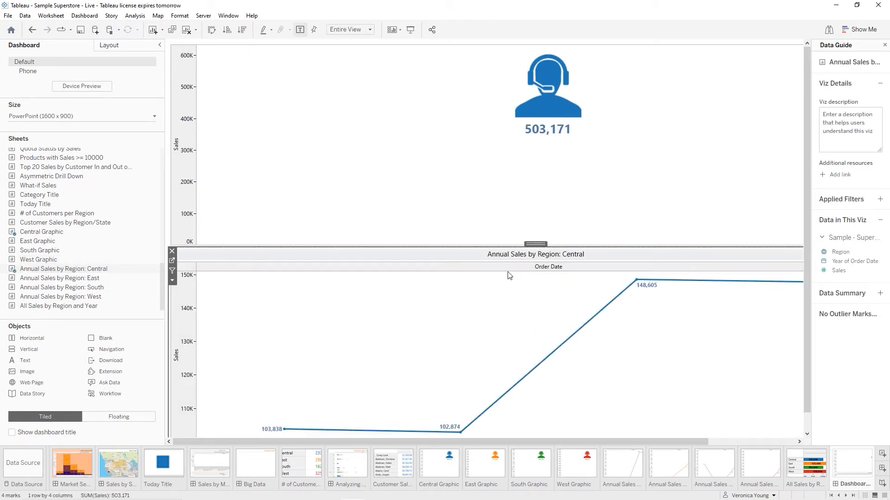
drag(505, 244, 491, 137)
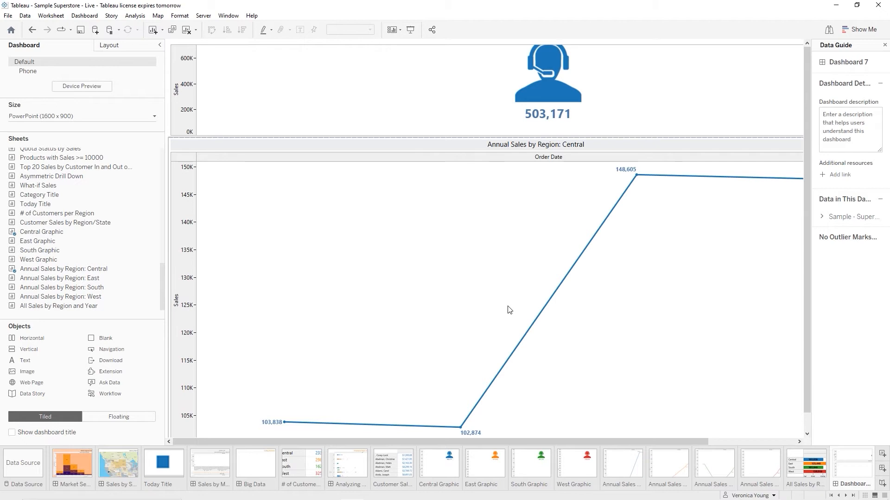
Add the "All Sales by Region and Year" sheet below the Central line chart and set it to Fit Height.
mouse_move(104, 217)
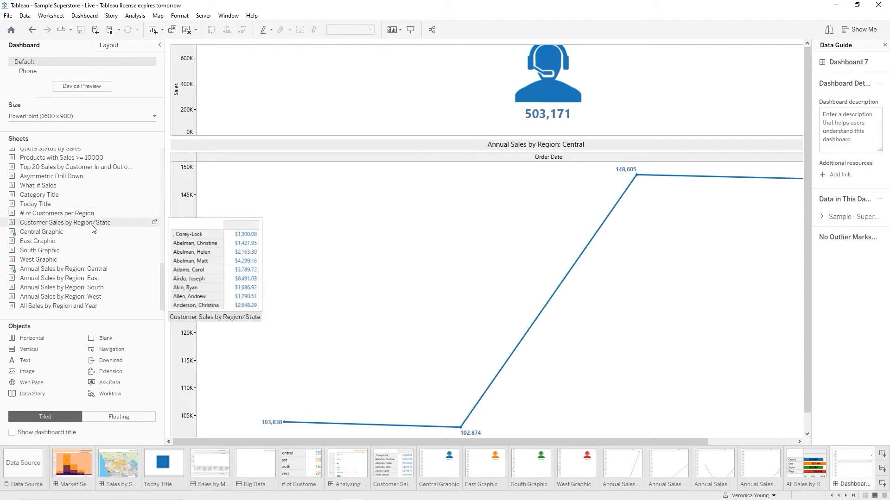
mouse_move(38, 311)
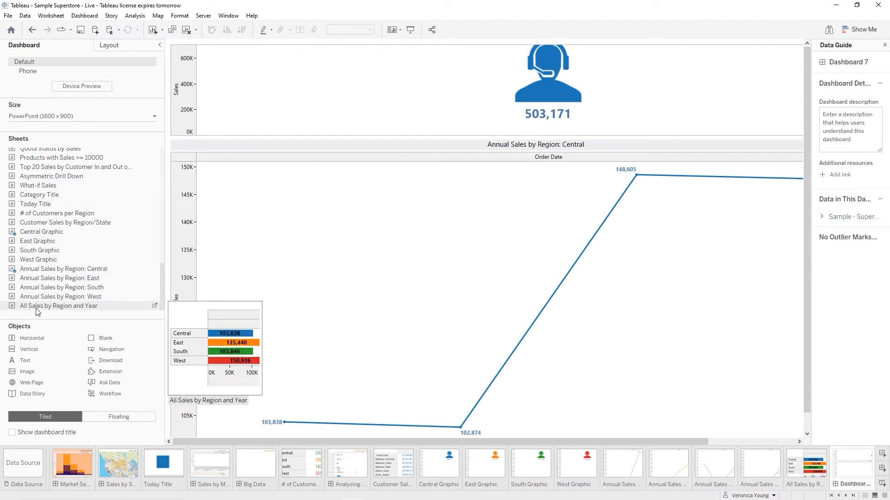
drag(37, 310, 489, 409)
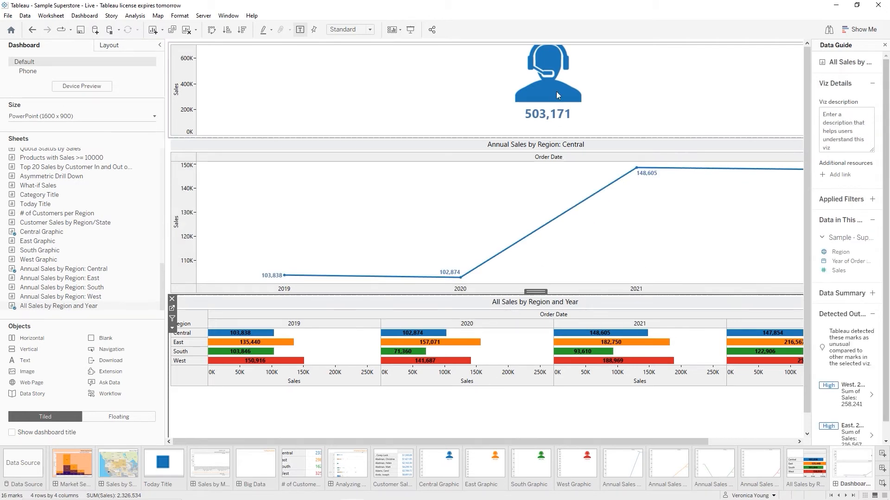
click(370, 30)
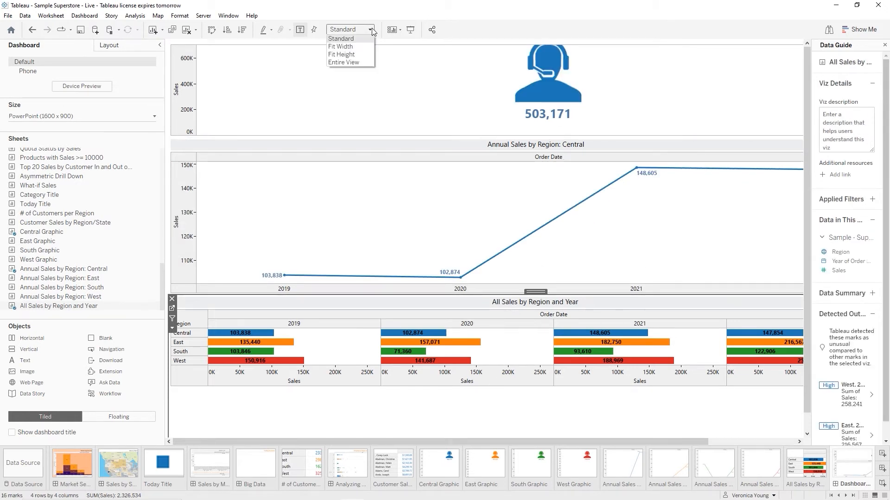
click(343, 54)
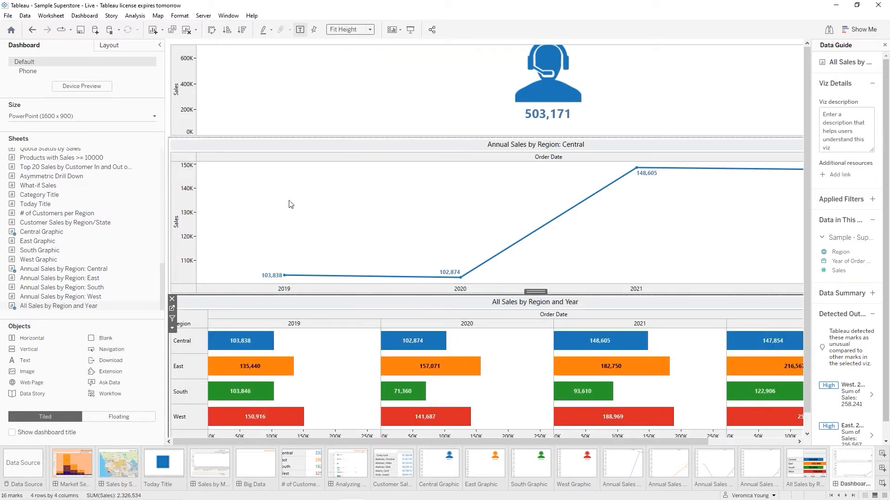
Set the "Annual Sales by Region: Central" line chart to Fit Width.
click(201, 163)
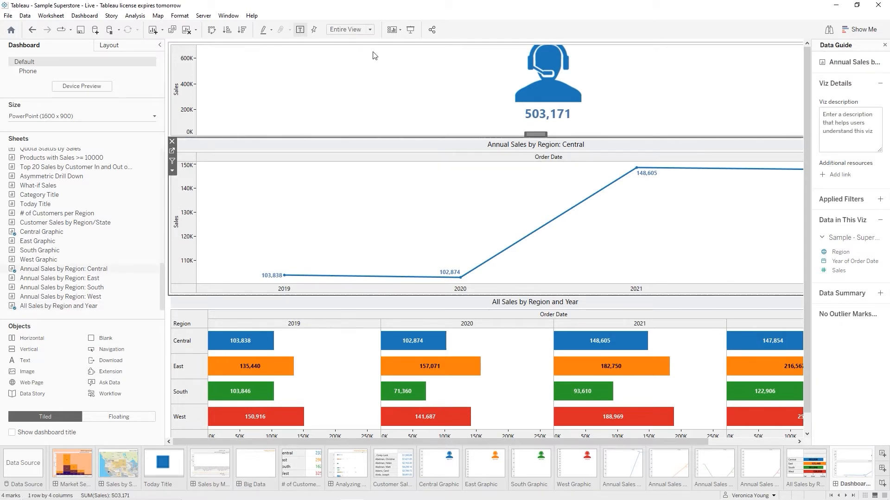
click(368, 31)
click(348, 47)
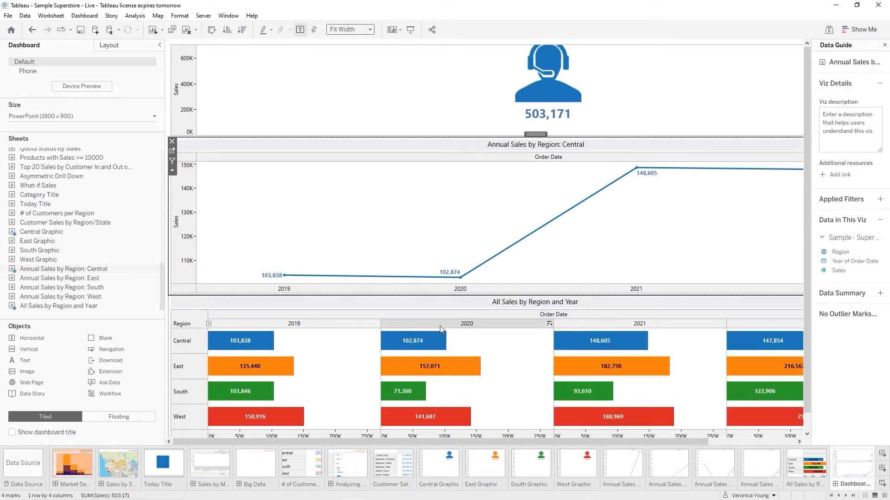
Set the dashboard's default shading to the light orange swatch.
click(95, 19)
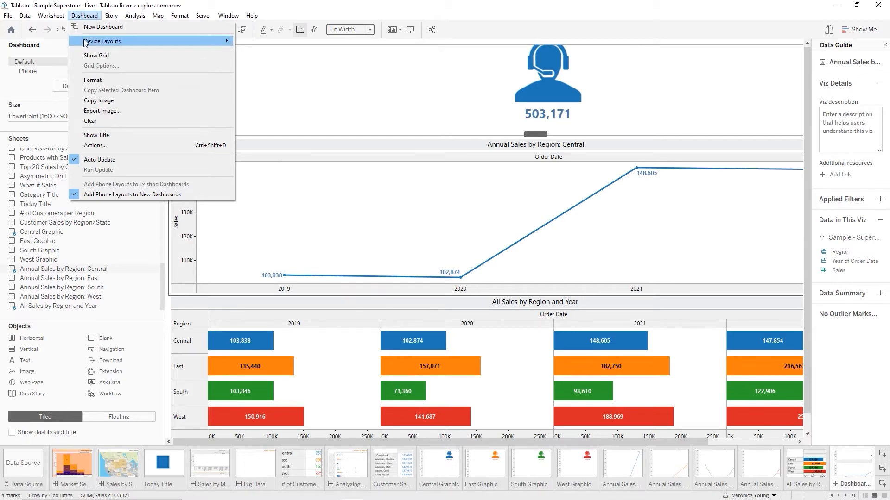
click(102, 80)
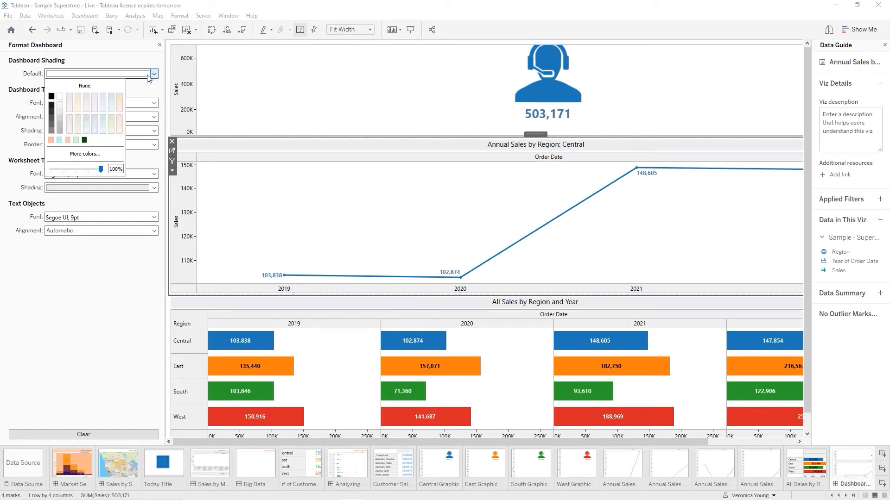
click(53, 144)
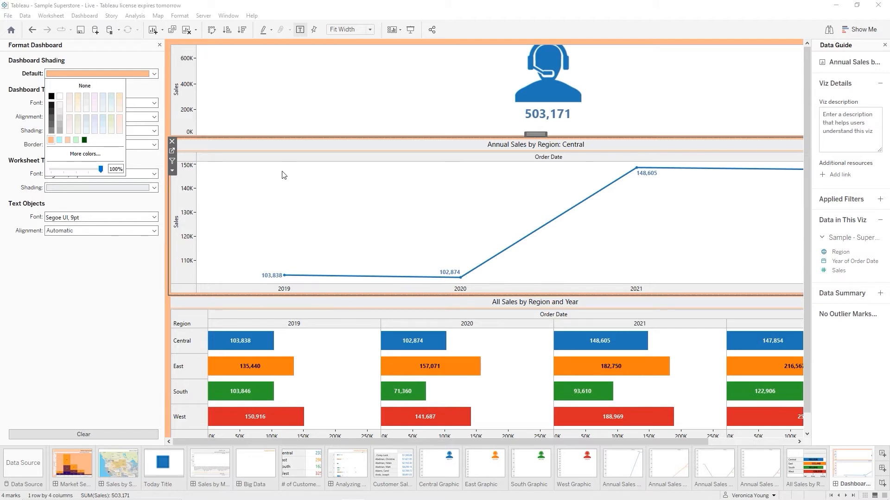
Rename the dashboard "Central Region Sales" and show its title on the dashboard.
double_click(858, 484)
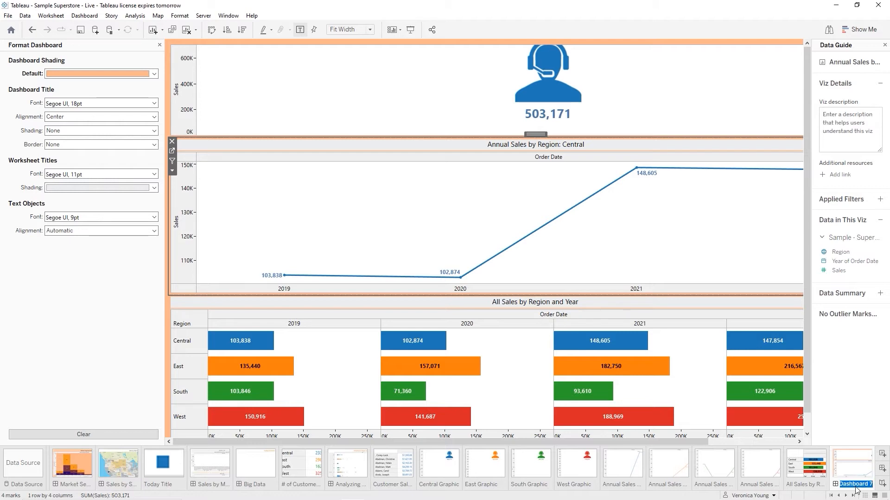
text(Central Re)
text(gion Sales)
key(BackSpace)
key(Return)
click(160, 44)
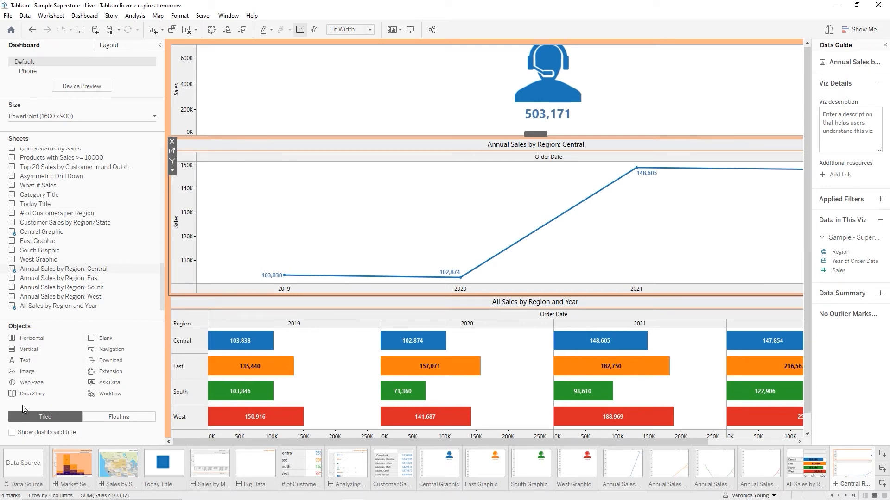
click(12, 432)
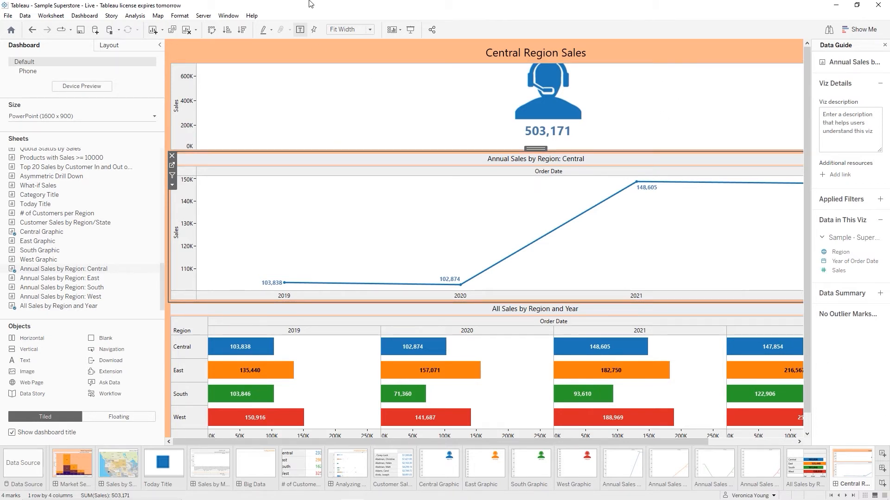
Try a bright blue shading on the dashboard title, and undo the shading.
right_click(484, 54)
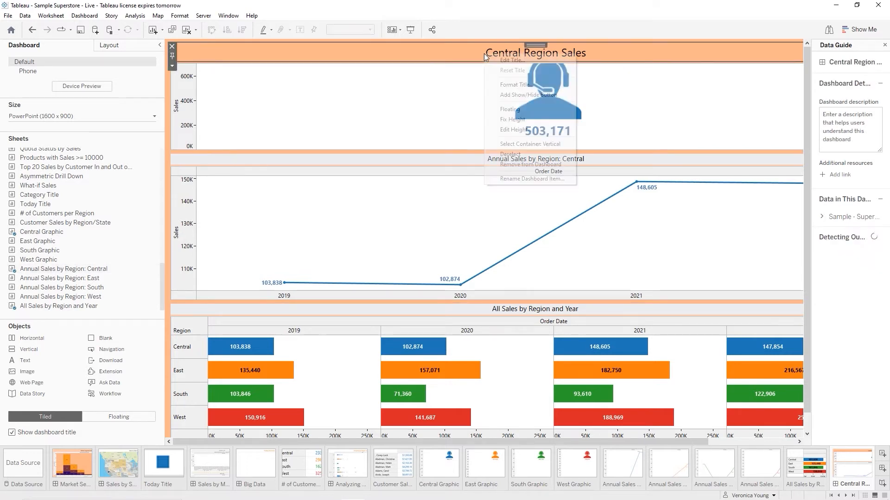
click(512, 86)
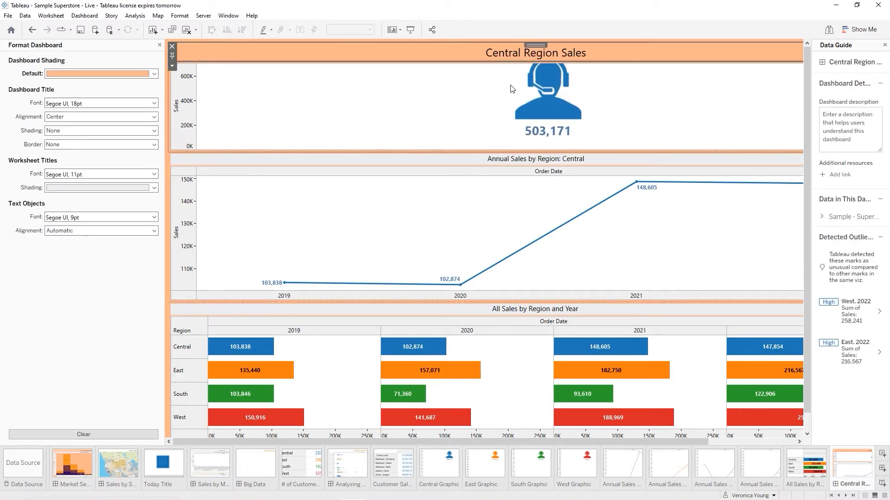
click(155, 132)
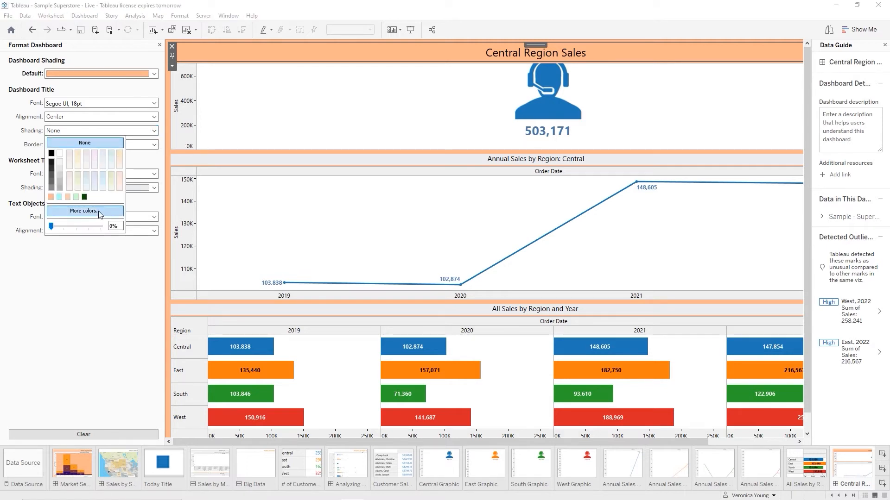
click(85, 211)
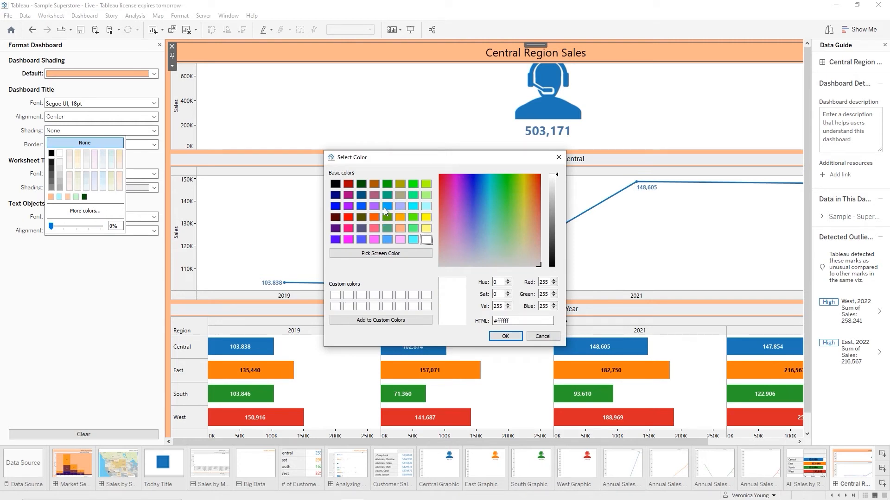
click(335, 206)
click(509, 337)
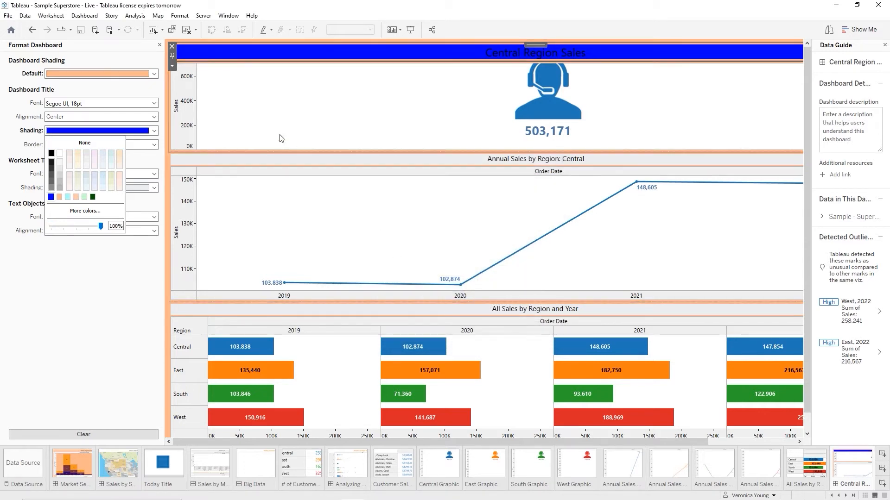
click(175, 322)
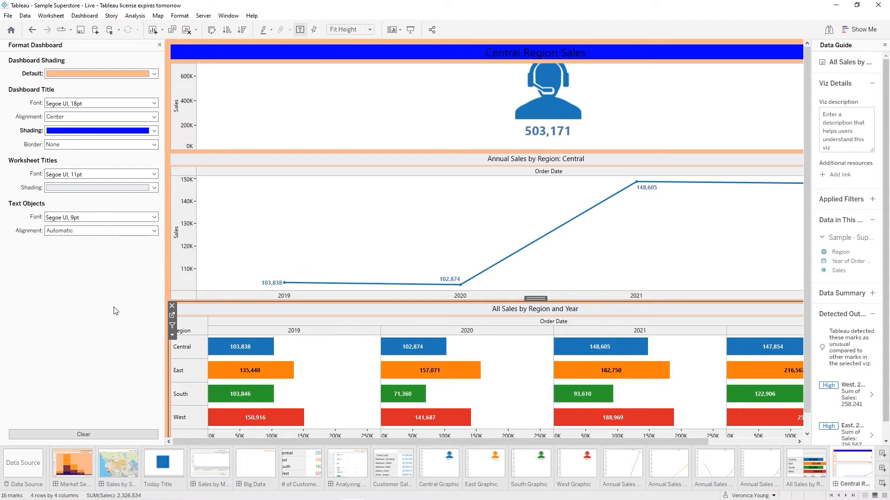
key(ctrl+z)
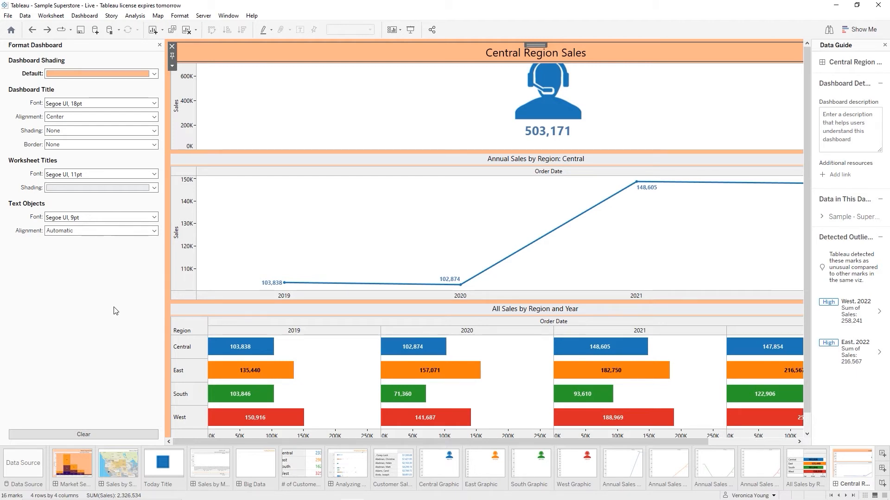
Hide the titles of the Central line chart and the "All Sales by Region and Year" bar chart.
click(516, 162)
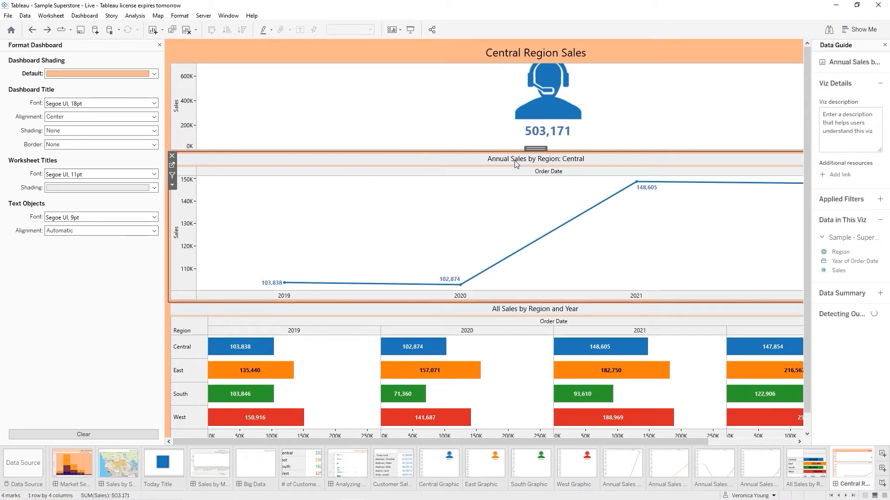
right_click(515, 162)
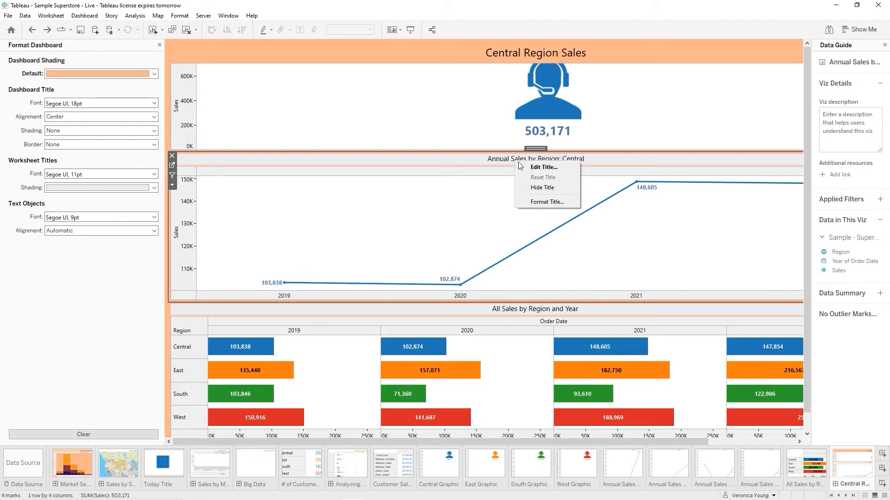
click(536, 189)
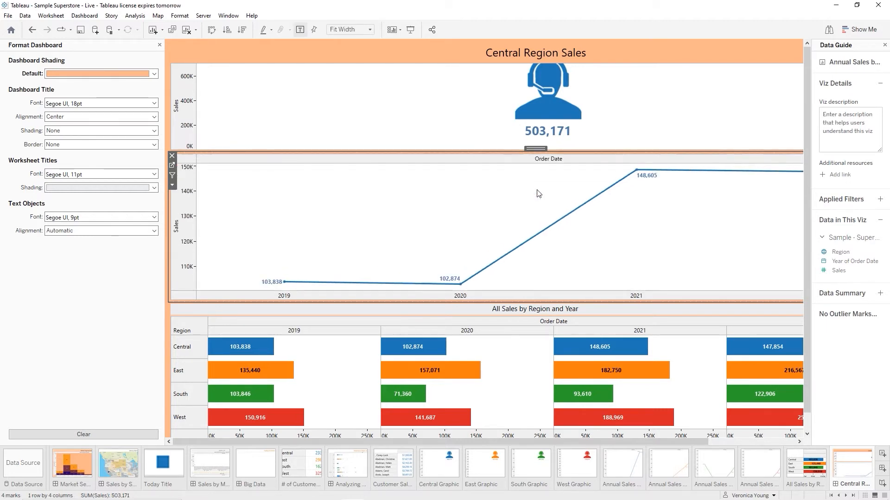
click(515, 311)
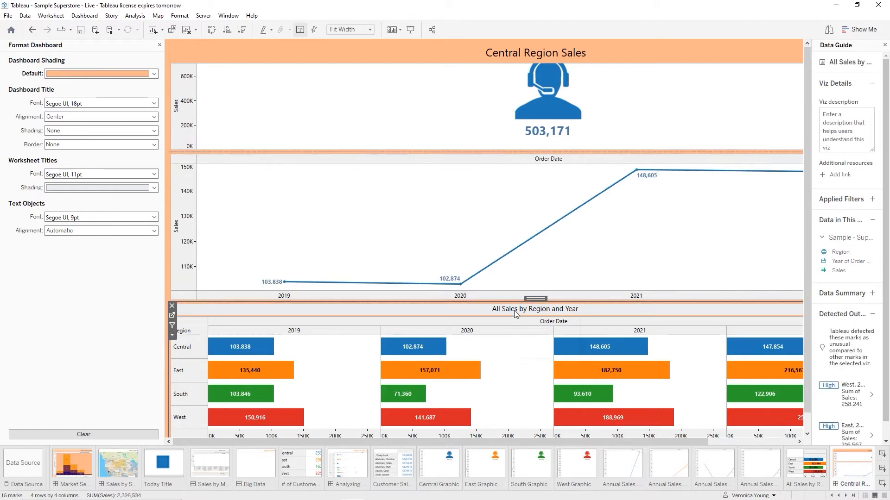
right_click(514, 311)
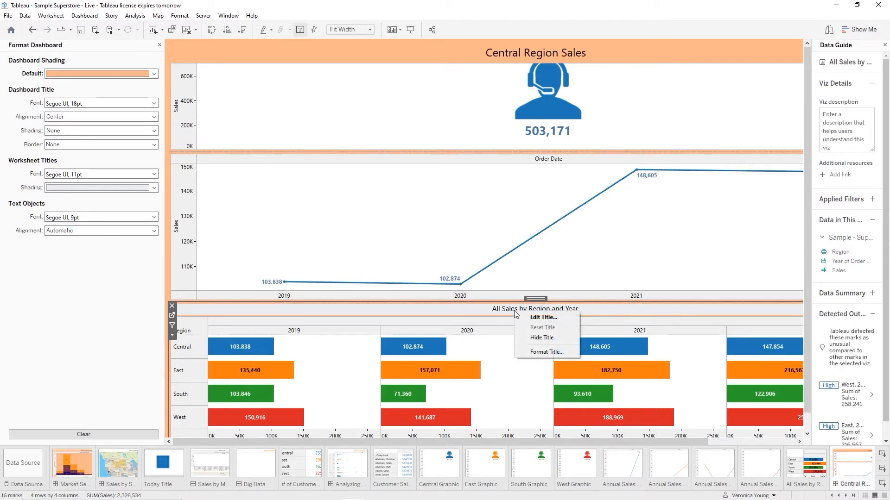
click(537, 339)
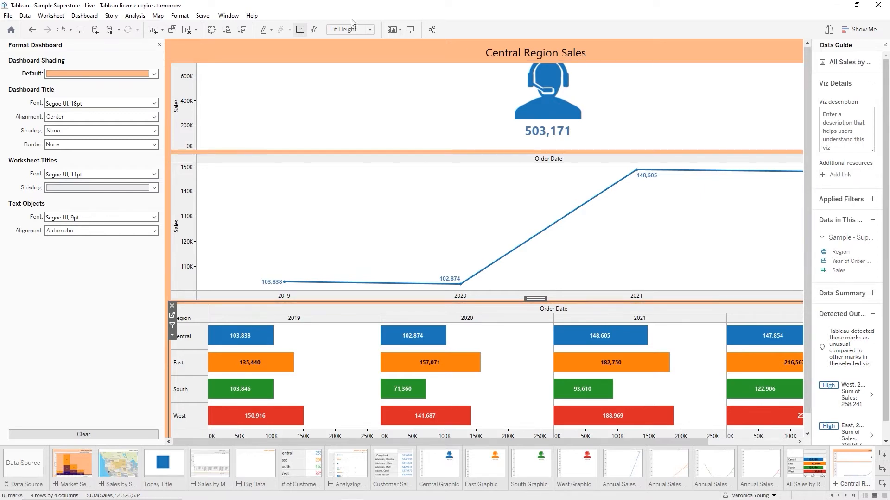
Close the dashboard formatting options, collapse the Dashboard pane and widen the Data Guide.
click(161, 46)
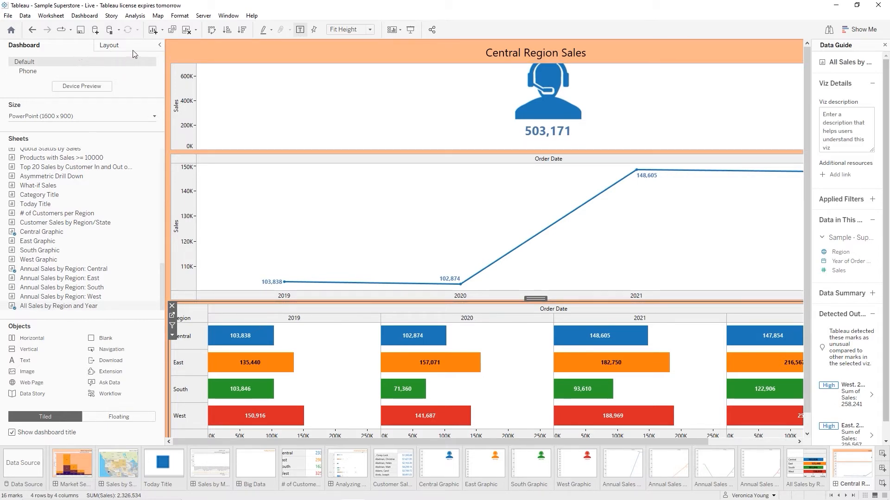
click(161, 46)
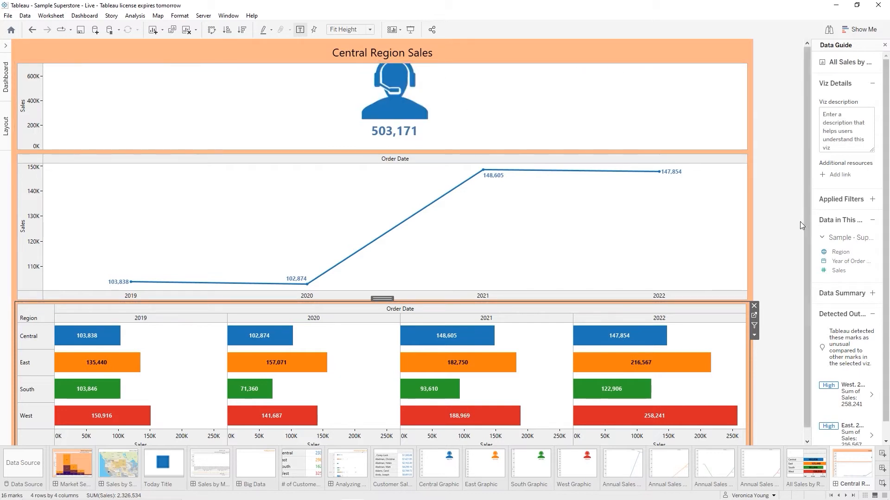
drag(810, 225, 761, 236)
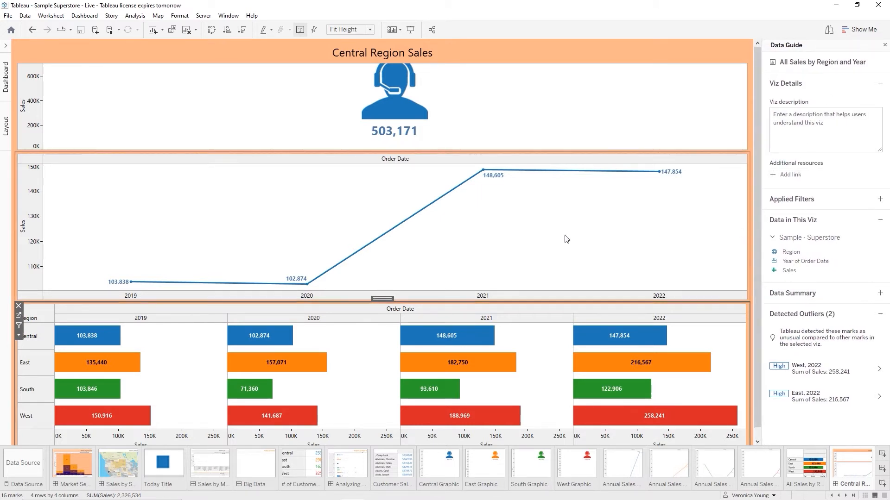
Slightly reduce the height of the dashboard title above the Central Graphic.
click(513, 103)
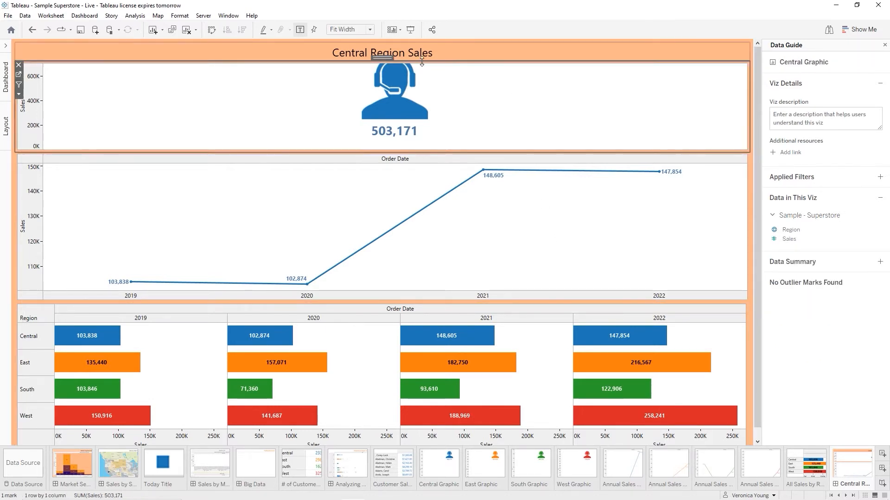
drag(422, 61, 426, 59)
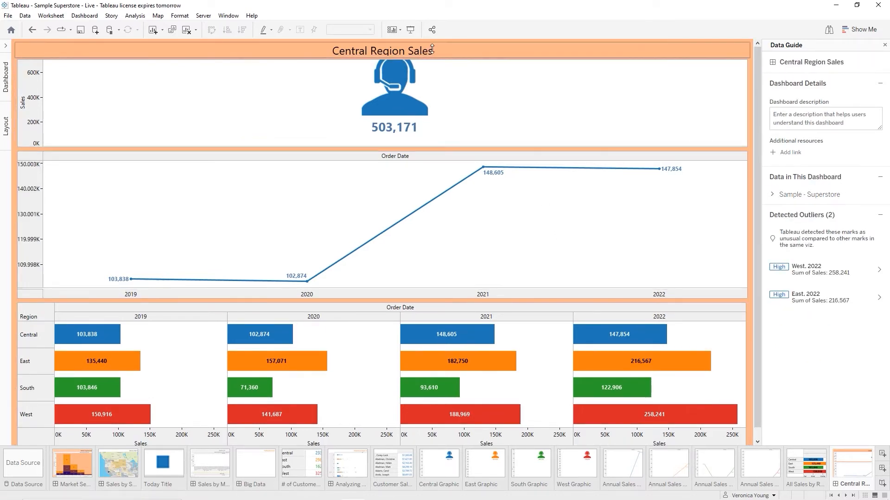
click(399, 83)
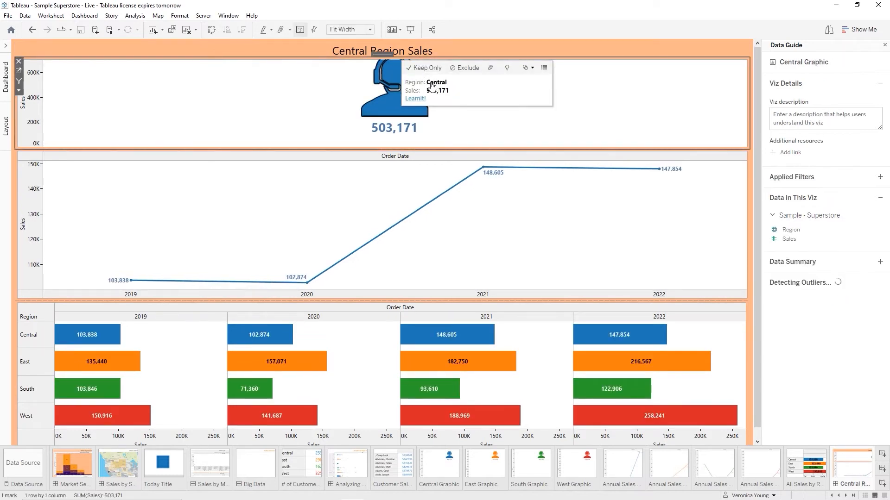
click(469, 123)
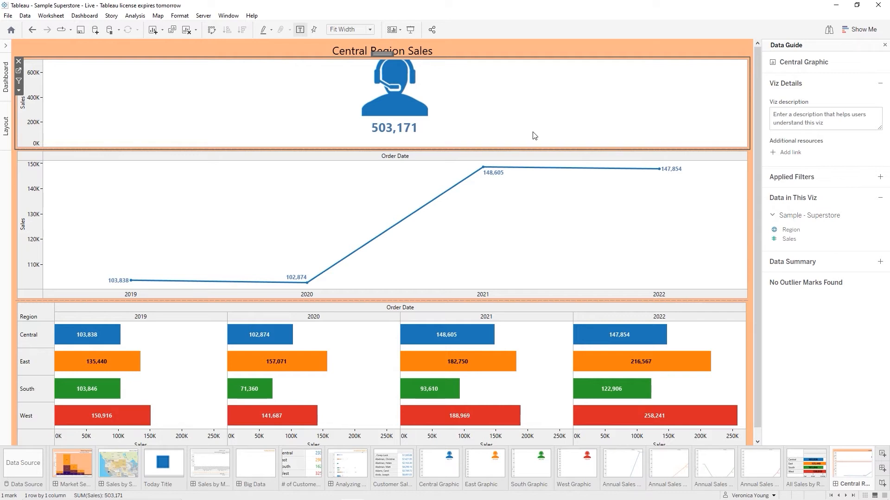
click(546, 211)
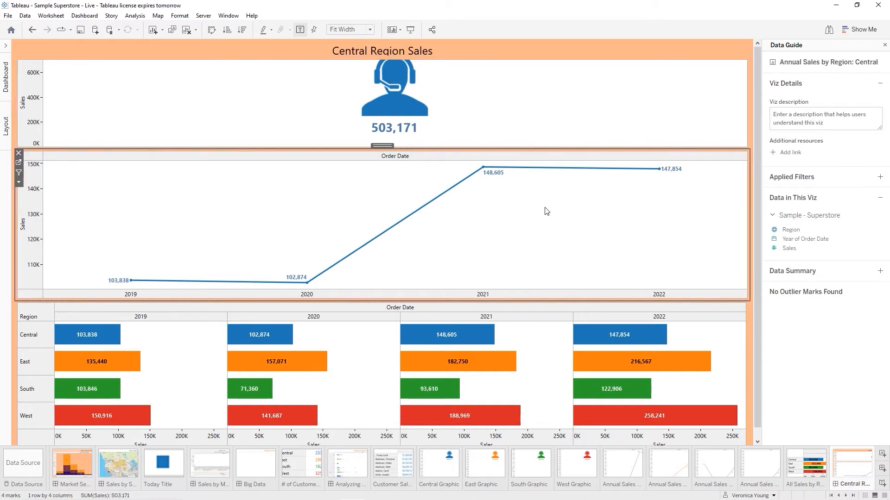
click(544, 342)
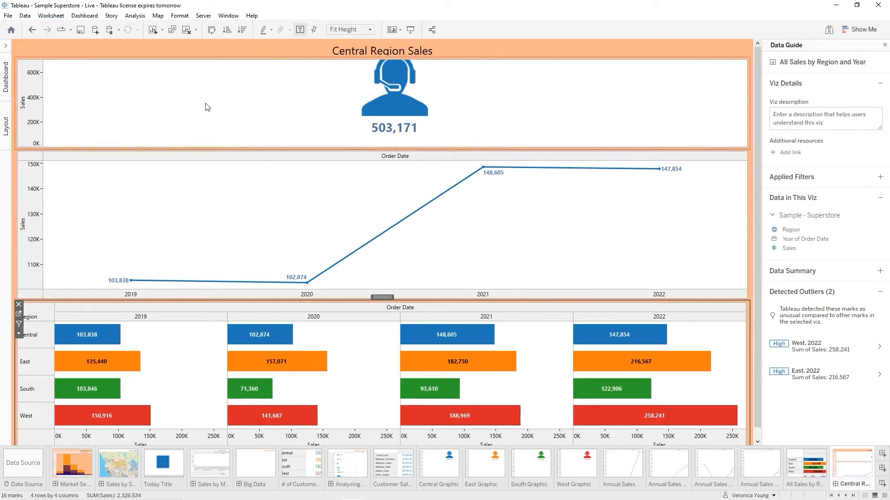
Show the caption for the Central Graphic.
click(184, 116)
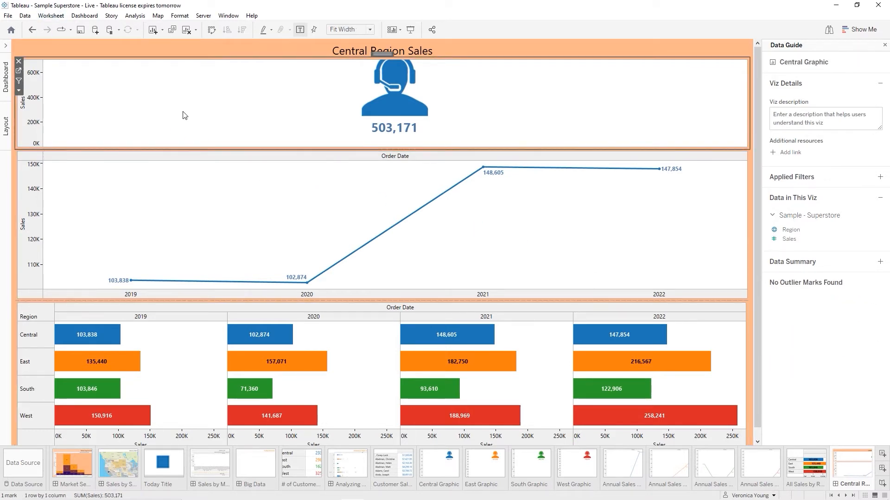
click(51, 16)
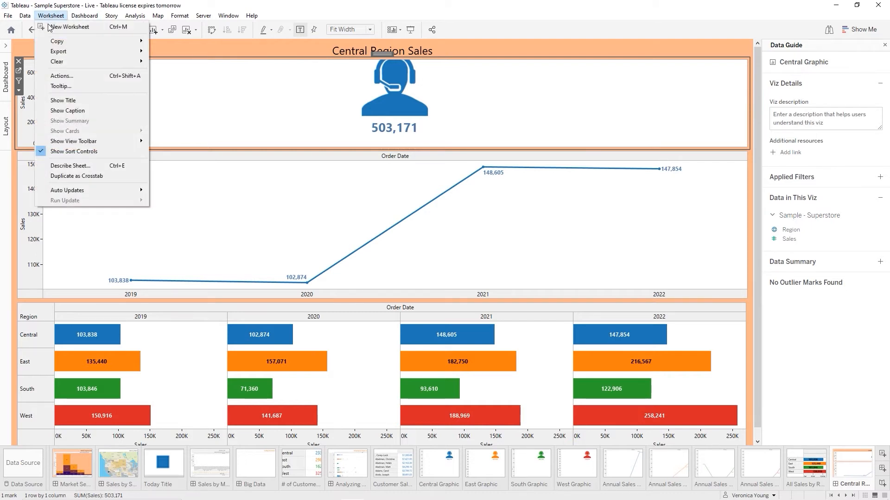
click(65, 110)
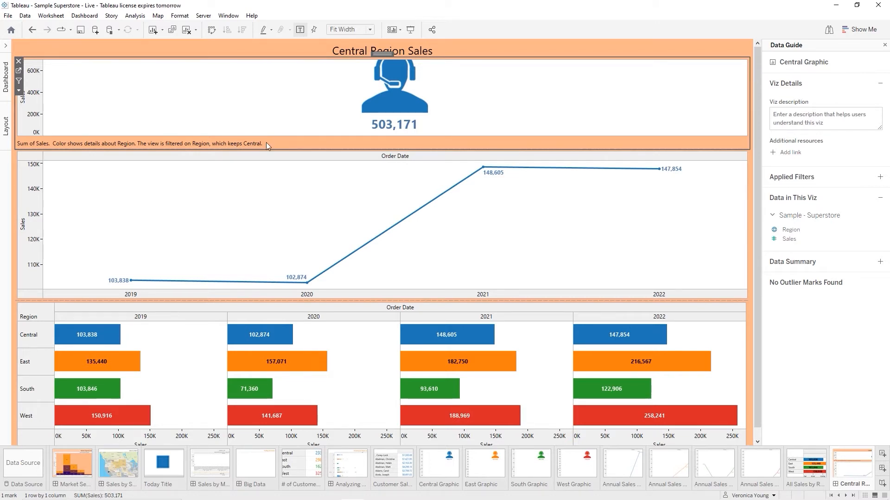
Replace the Central Graphic's caption with "The infographic is showing the total sales amount for the particular region.".
double_click(251, 146)
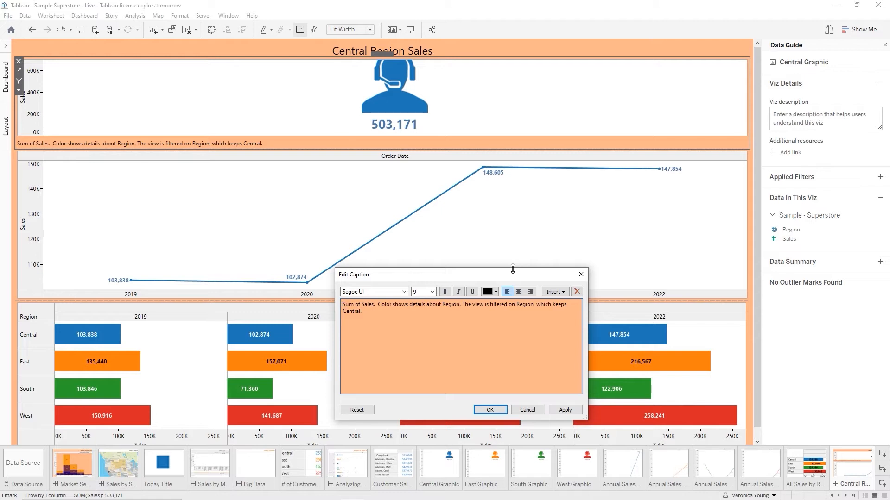
key(ctrl+a)
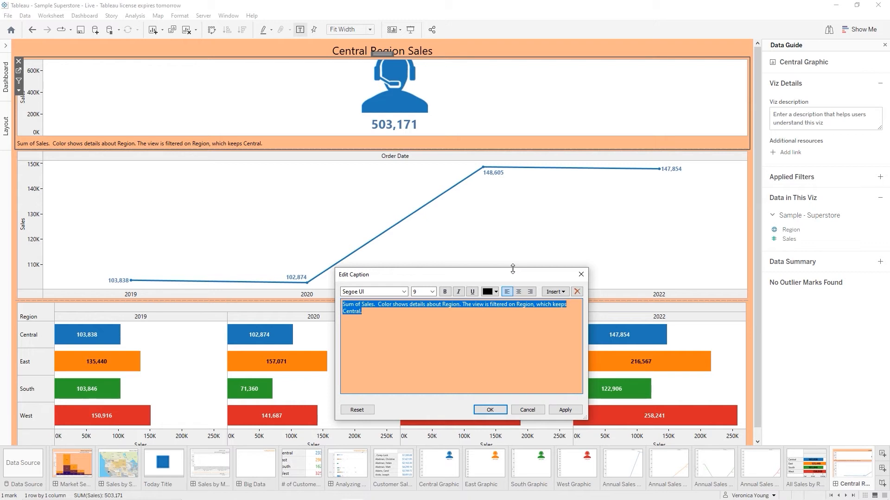
text(The)
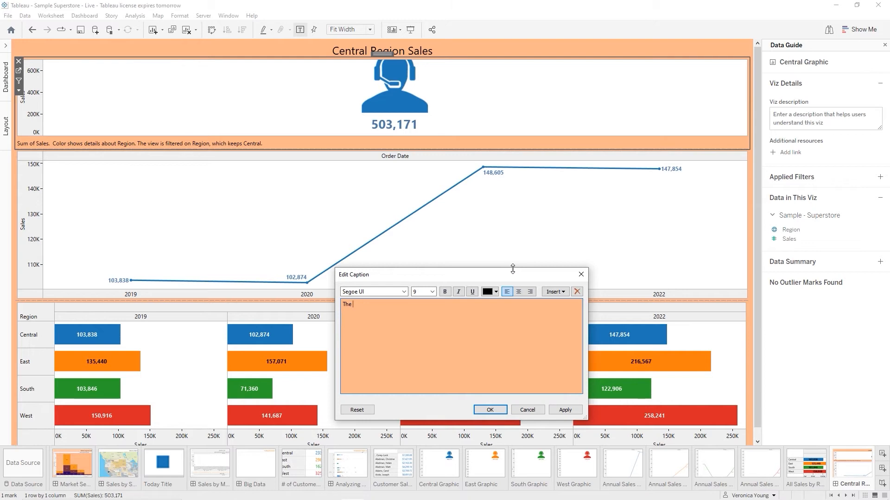
text( infographic is showing the total sales amount for the particula)
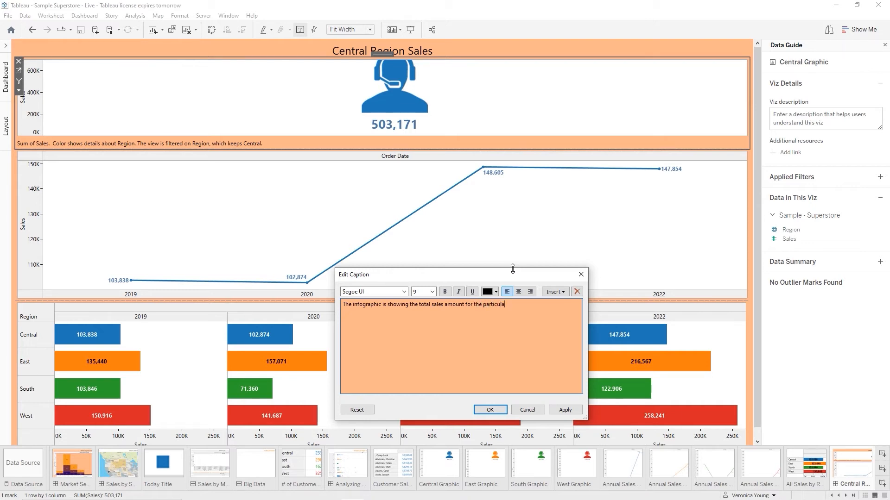
text(r region.  T)
Append "The line chart is showing the sales by year for the same region. The bar chart is showing the sales by year for all regions." and apply.
text(he line chart is showing the sales by year for the)
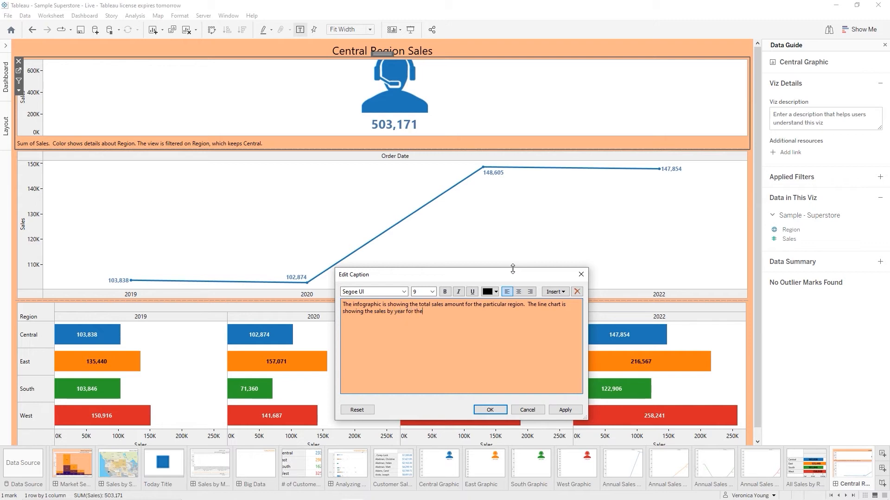
text( same region.)
text(  The ba)
text(r chart is)
text( showing)
text( the sales by y)
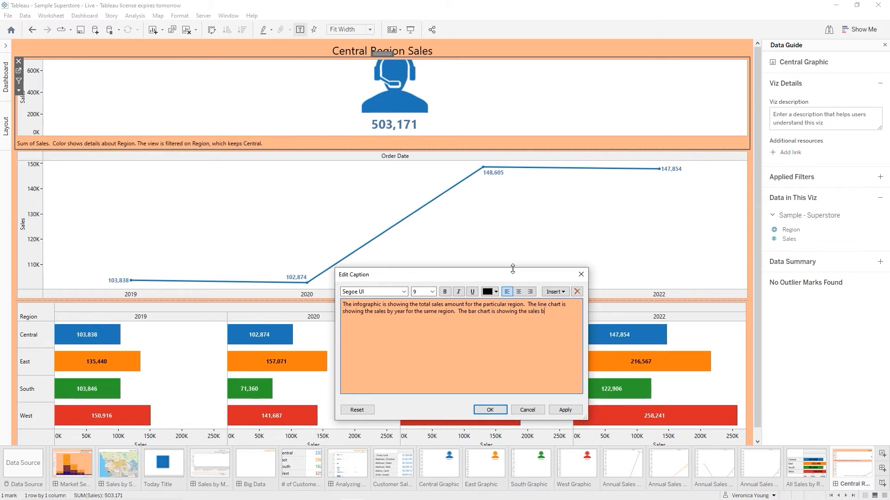
text(ear for all regions.)
click(561, 410)
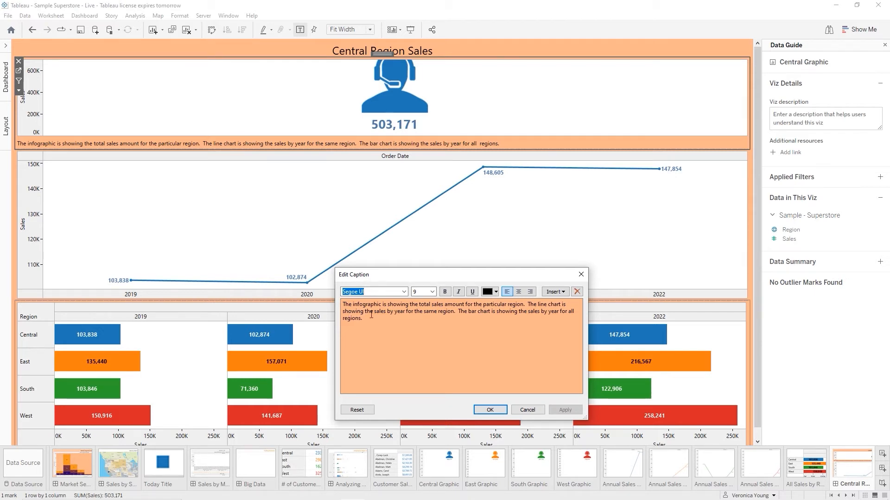
Make the entire Central Graphic caption bold and confirm the caption edit.
click(356, 324)
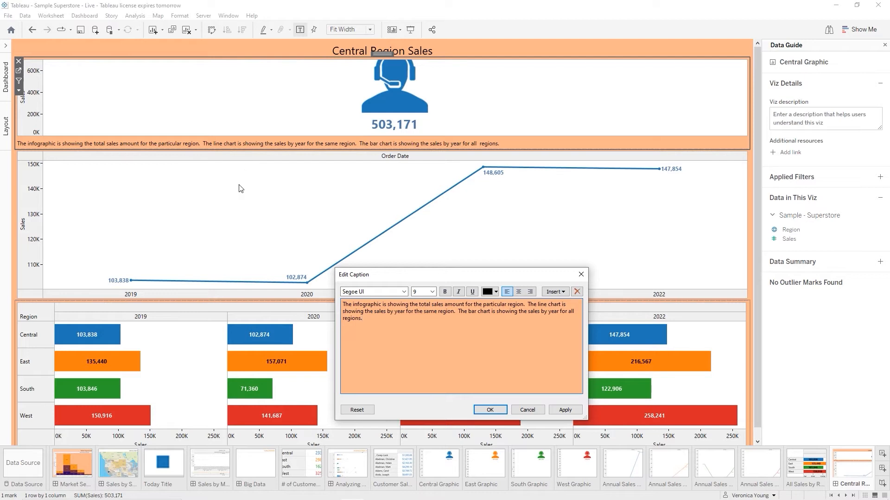
key(ctrl+a)
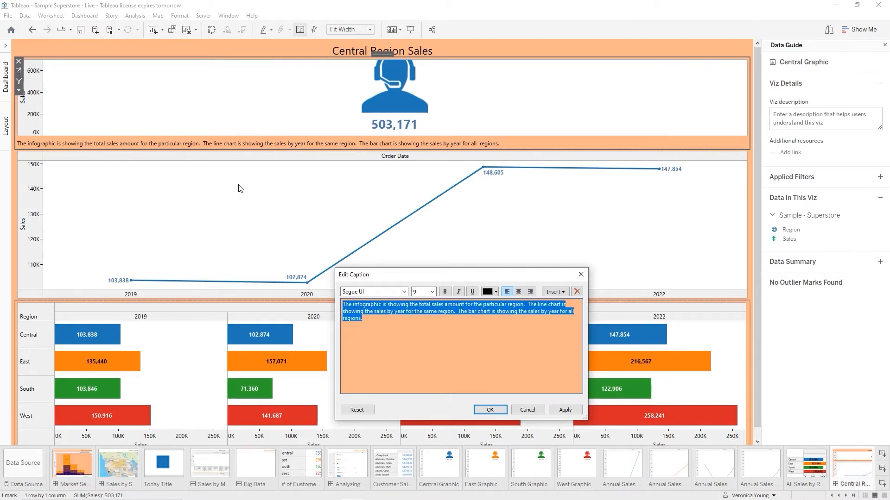
click(445, 292)
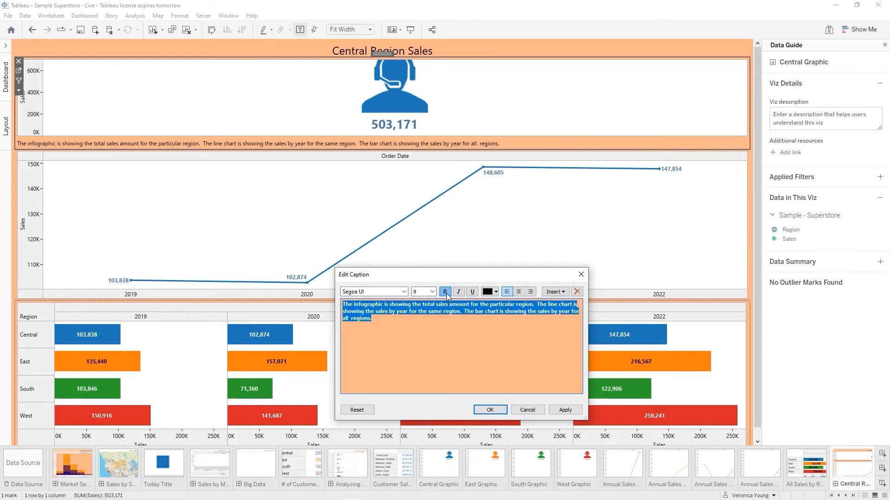
click(565, 410)
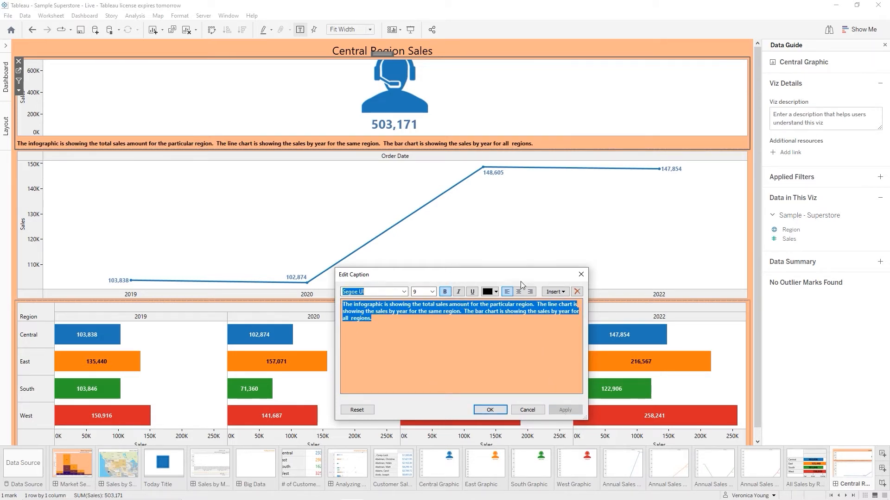
click(489, 410)
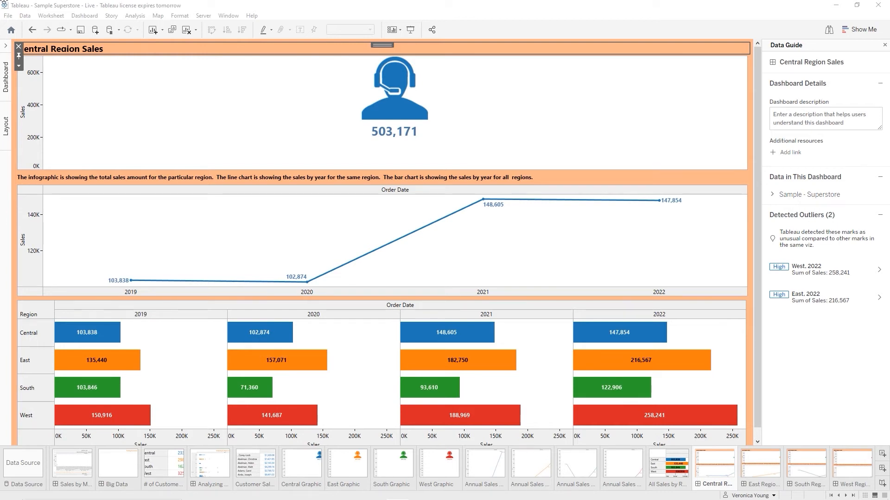
Check the fixed height setting and the available options of the Central Region Sales dashboard title.
right_click(285, 51)
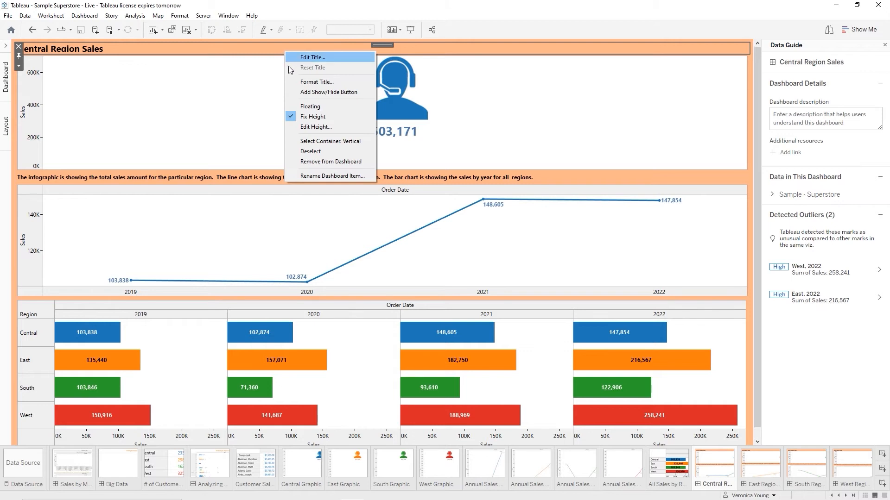
click(302, 126)
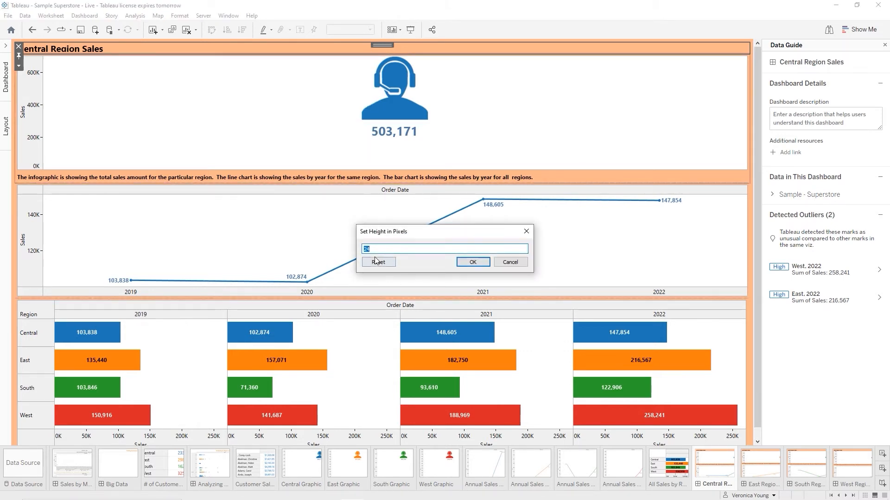
click(473, 262)
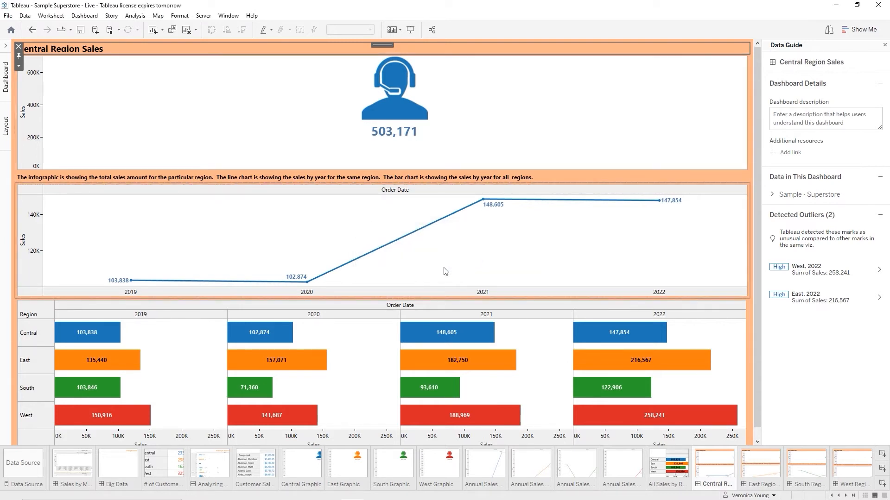
right_click(86, 54)
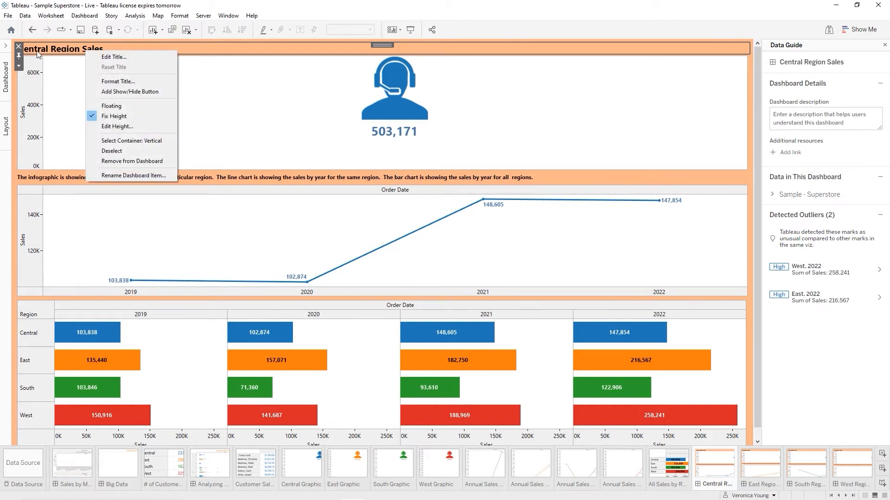
click(62, 74)
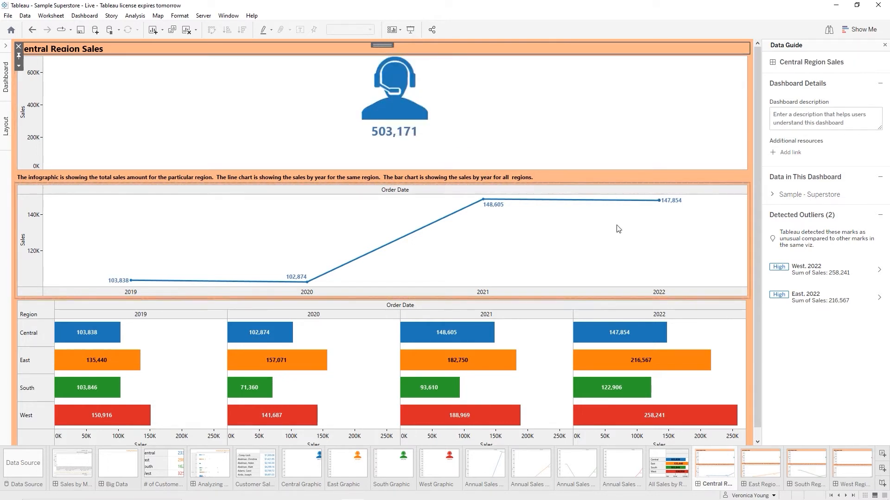
Review the East, South and West region dashboards, and save the workbook from the Central Region Sales dashboard.
click(758, 471)
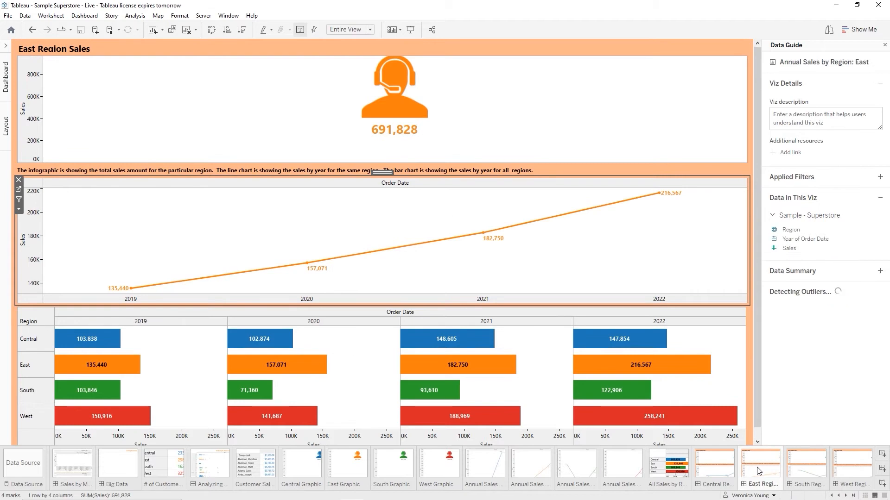
click(812, 471)
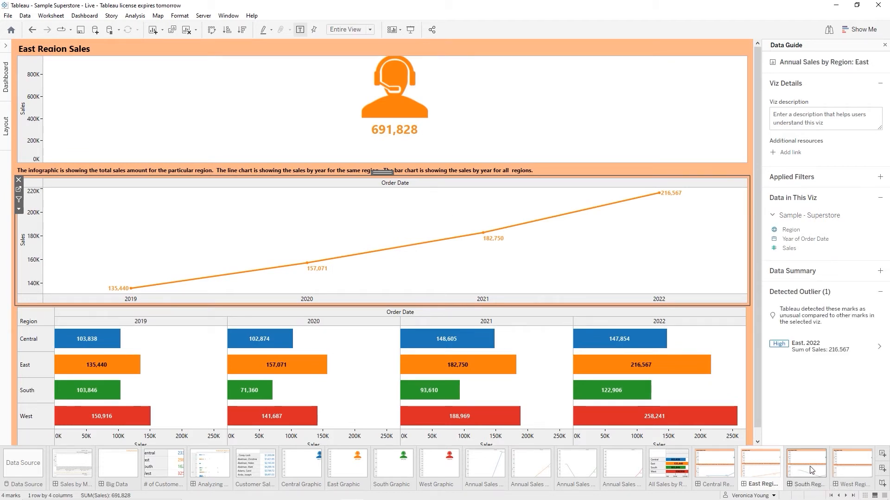
click(852, 469)
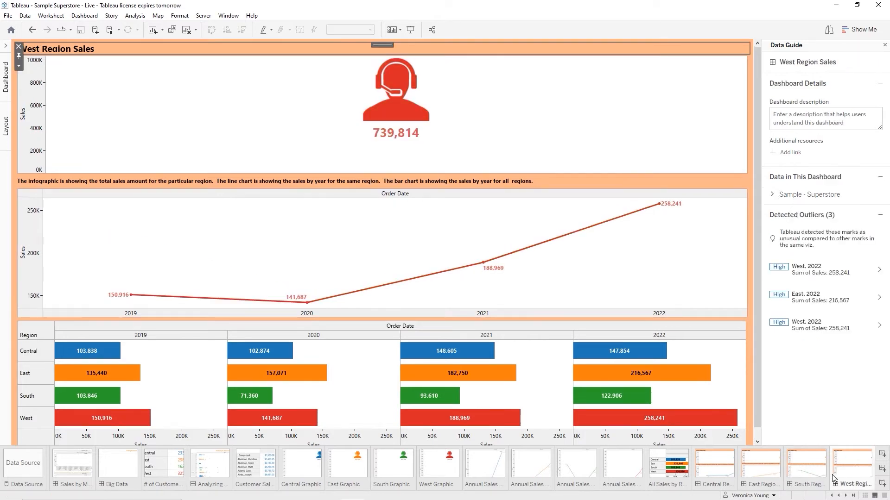
click(714, 474)
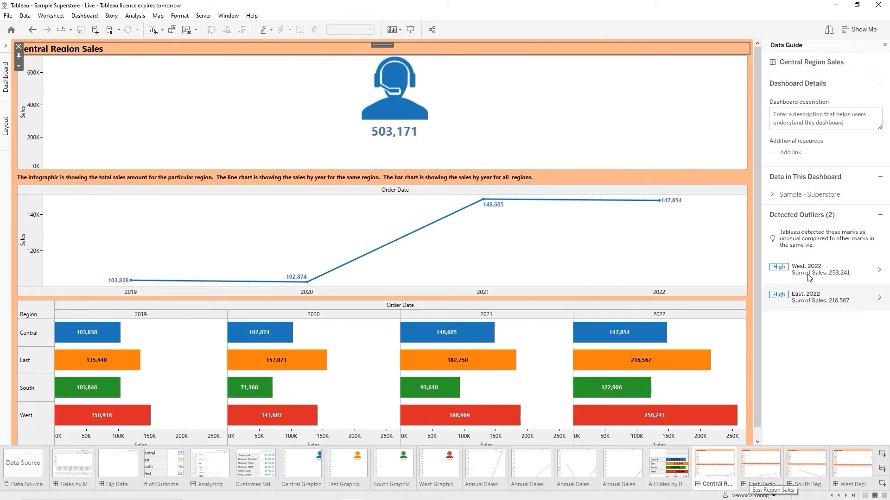
mouse_move(793, 276)
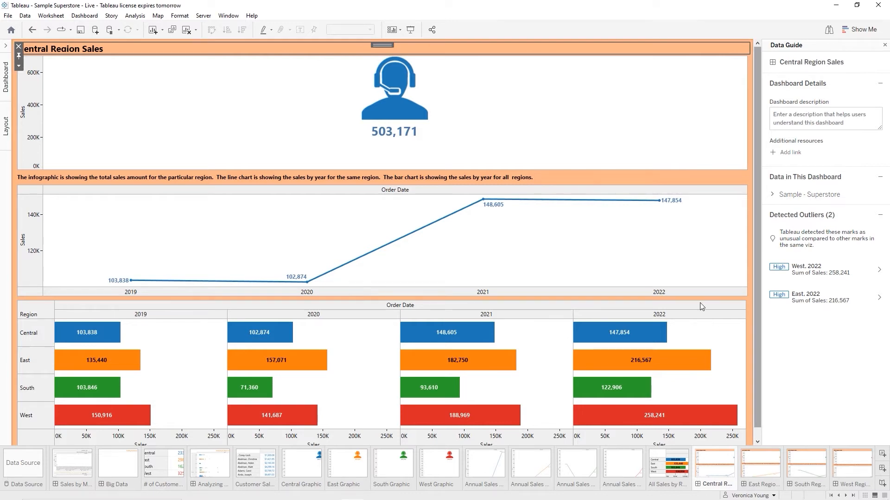
click(80, 32)
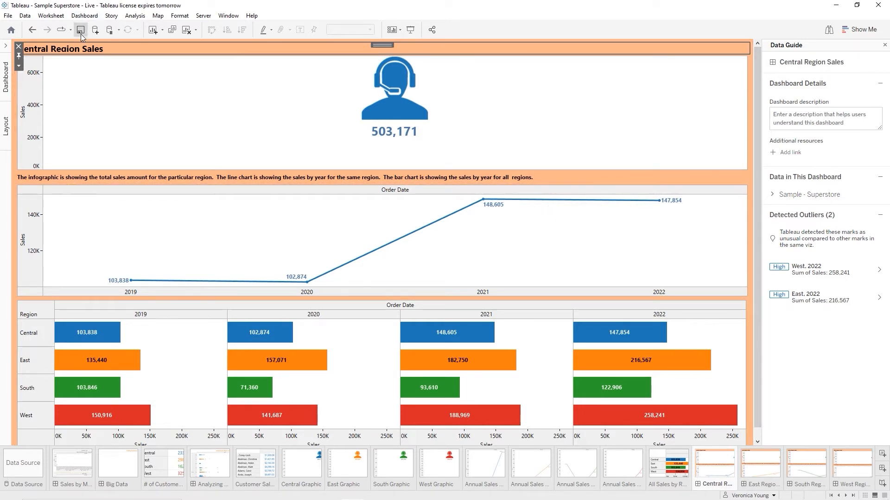
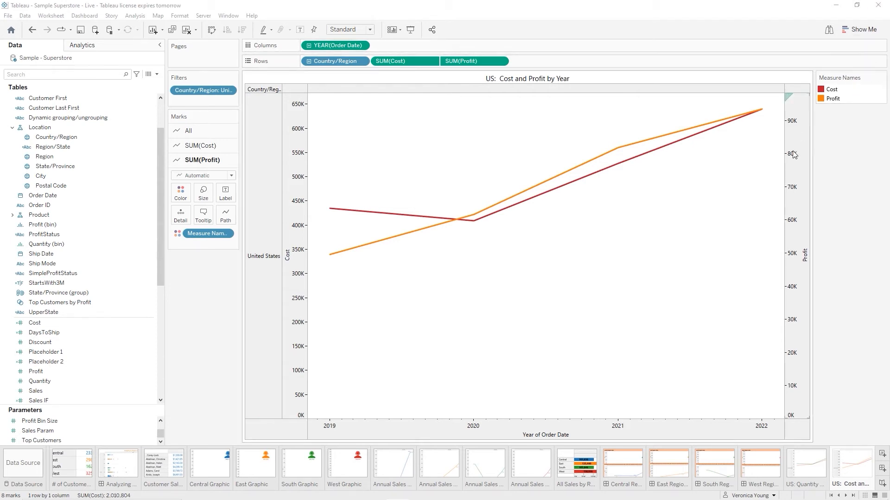
View the US quantity line chart and the Profit by State/Province Group pie chart sheets.
click(806, 484)
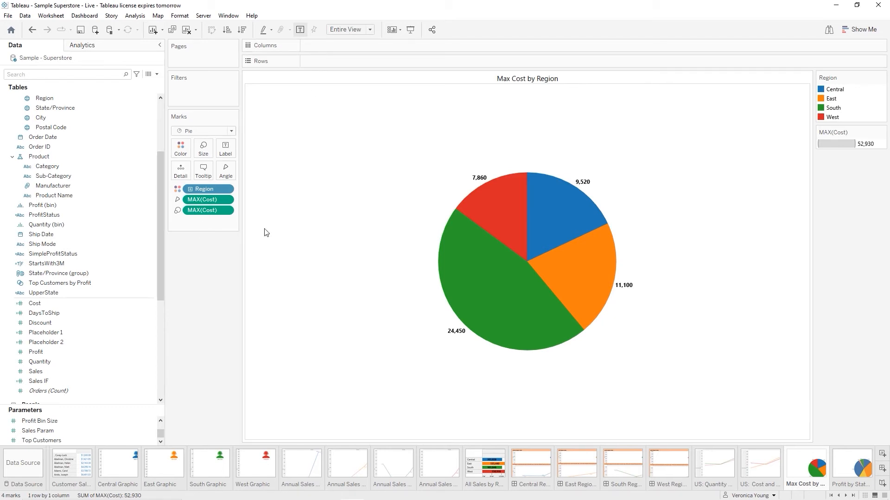
click(845, 471)
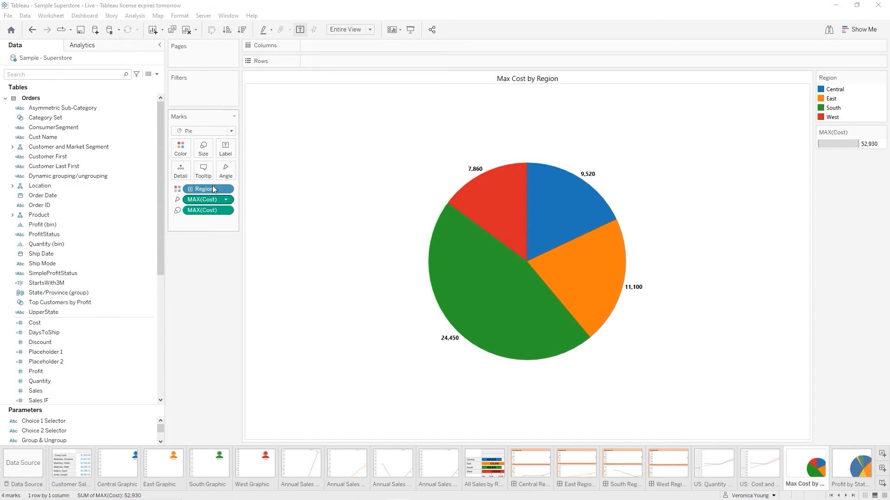
Enlarge the Max Cost by Region pie chart until it nearly fills the height of the view.
click(205, 150)
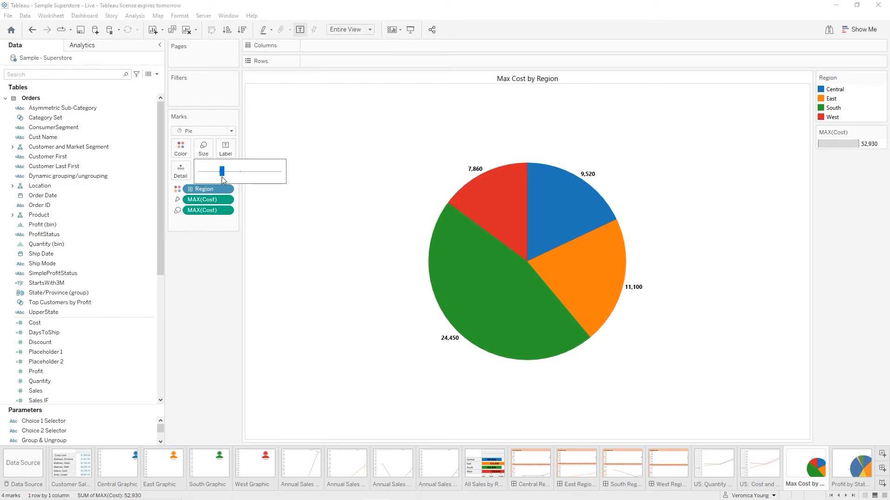
drag(221, 176, 239, 175)
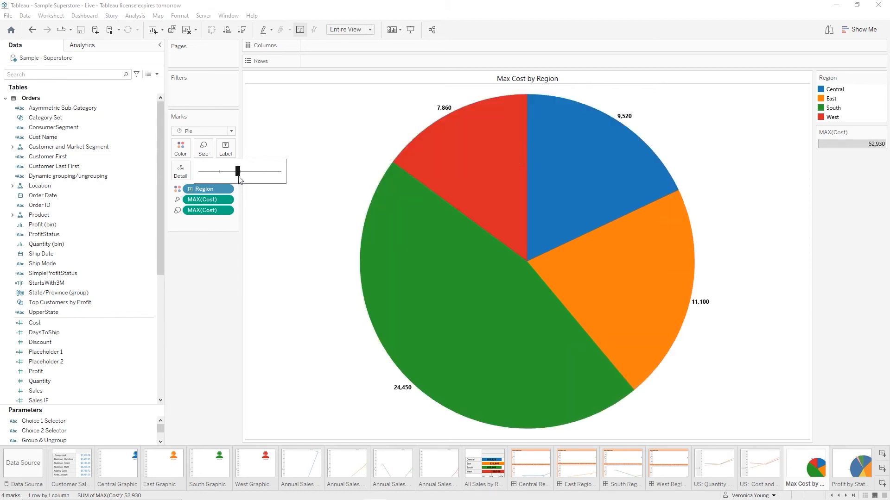
click(319, 292)
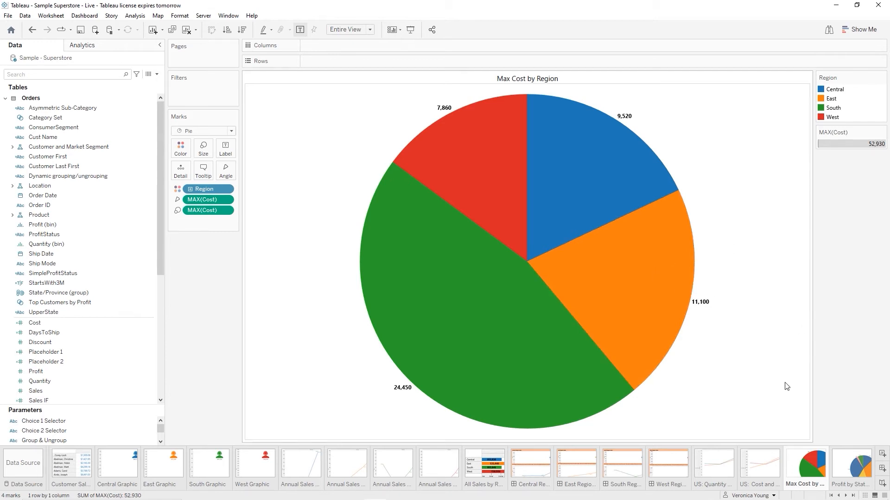
Enlarge the Profit by State/Province Group pie chart until it nearly fills the view's height, and bring up the workbook's file commands.
click(853, 472)
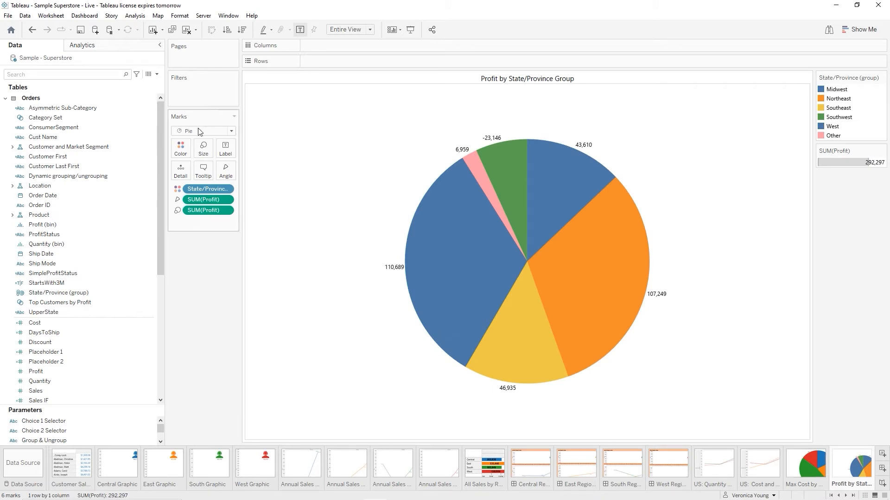
click(203, 148)
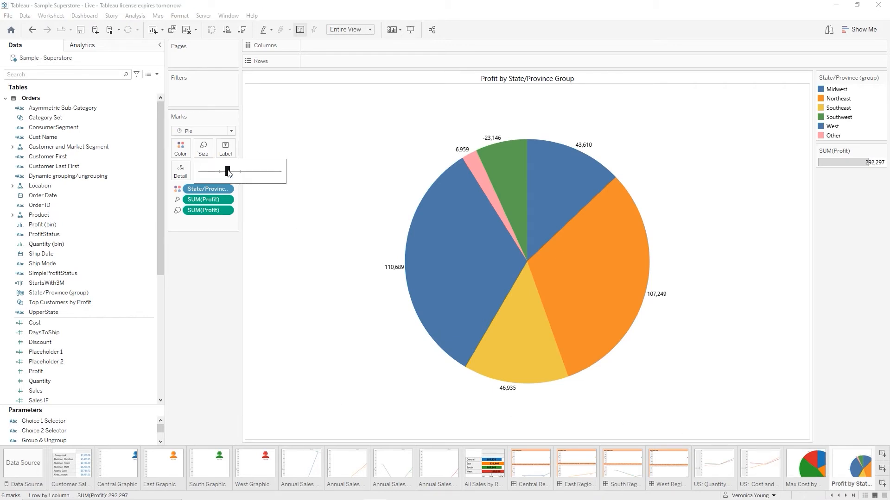
drag(228, 170, 239, 171)
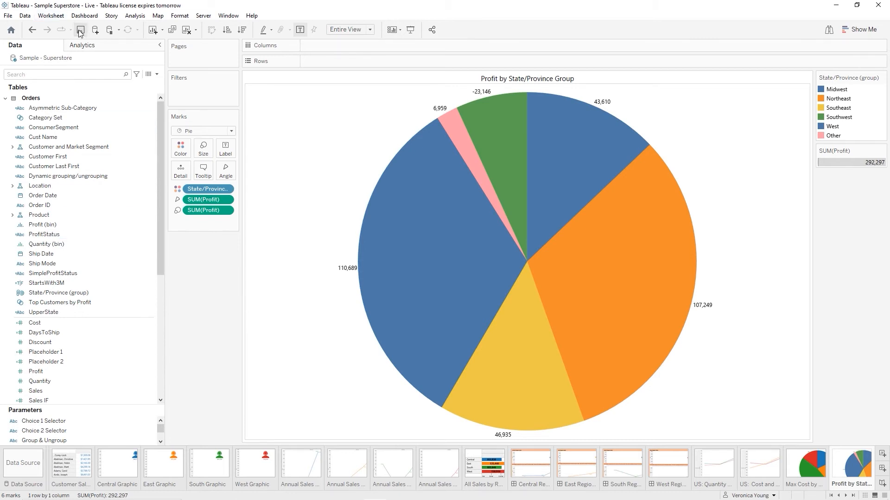
click(8, 15)
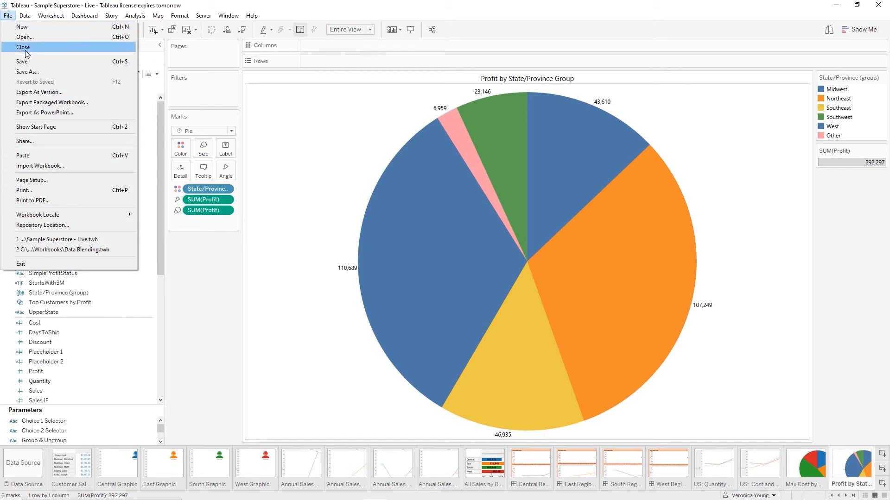
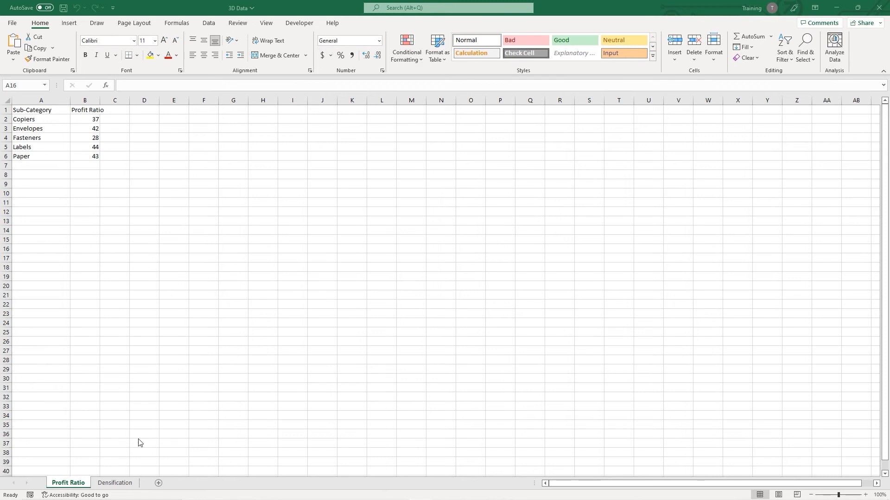
Compare the data on the Profit Ratio and Densification sheets, and close the 3D Data workbook.
click(118, 484)
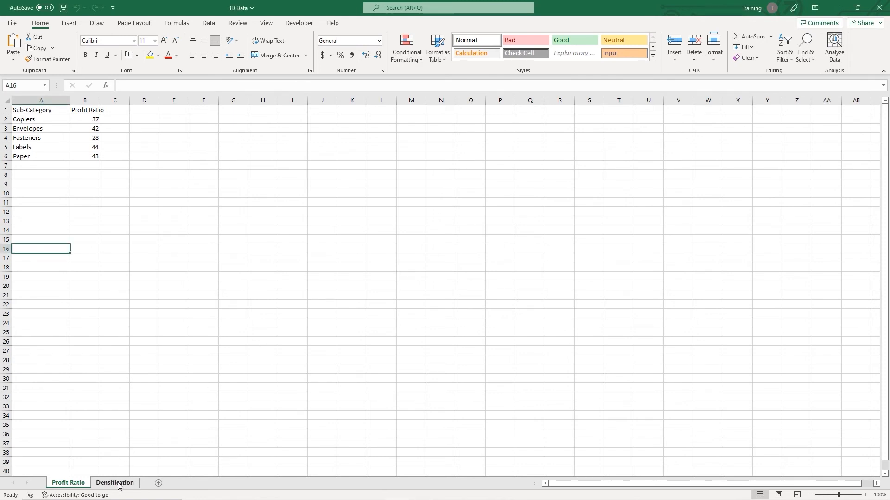
click(118, 484)
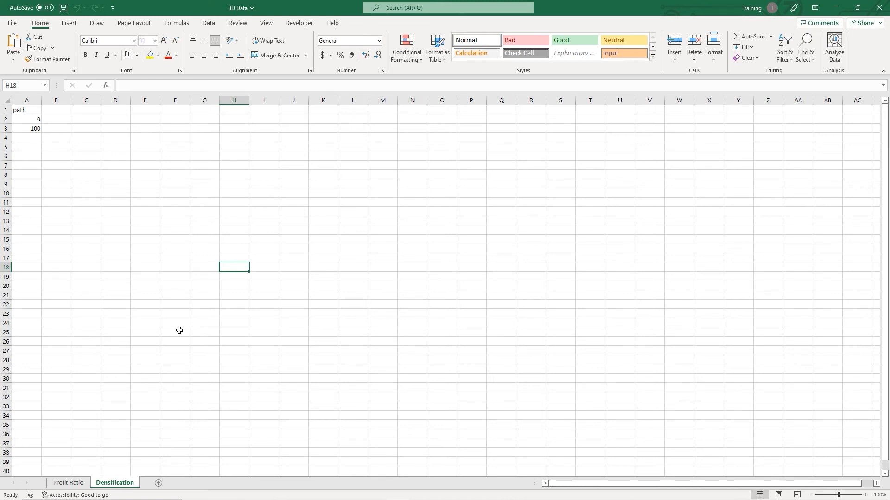
click(82, 484)
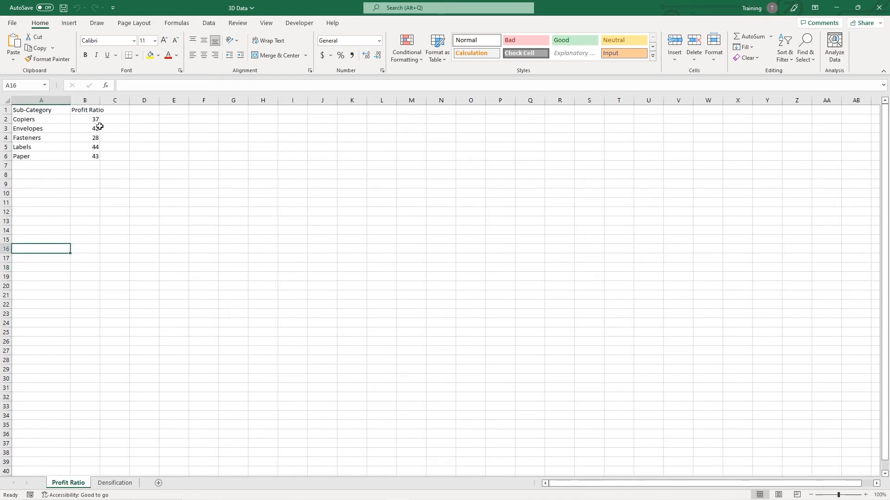
click(118, 484)
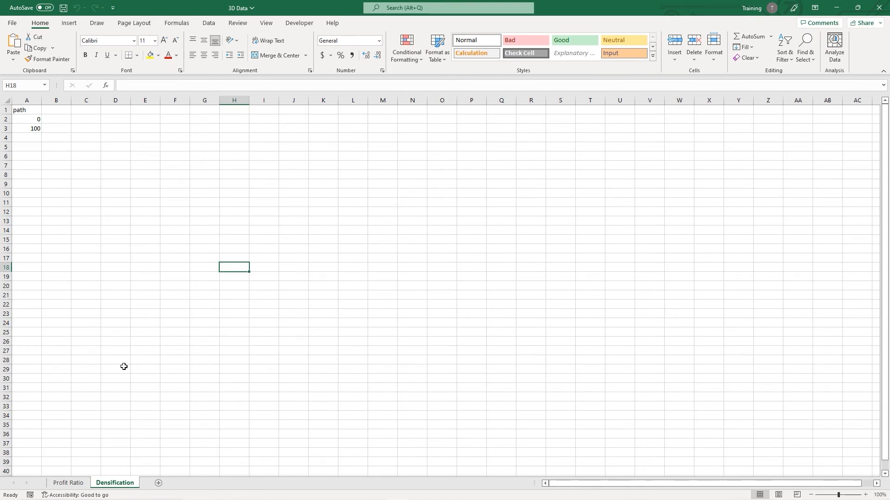
click(69, 483)
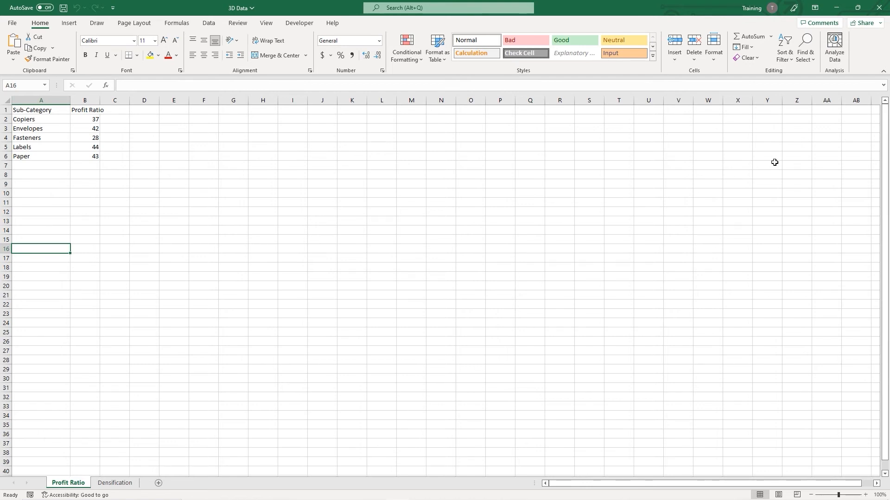
click(881, 10)
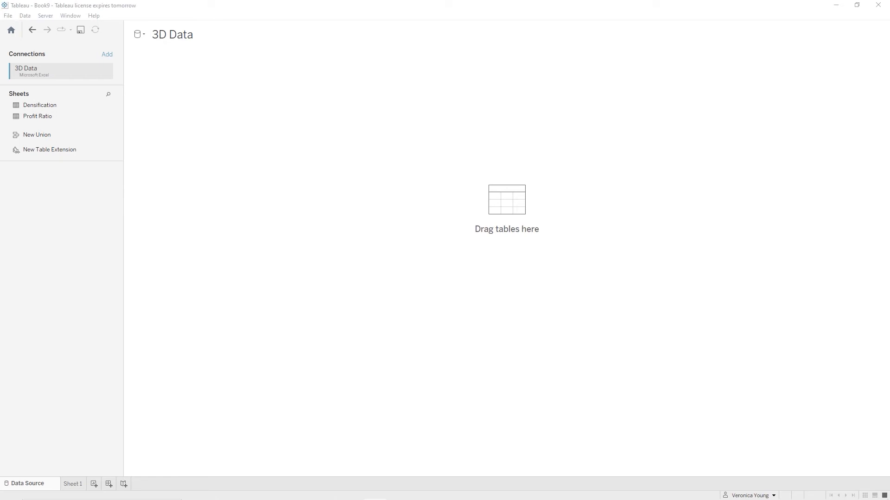
In Tableau, add the Profit Ratio sheet to the 3D Data source and bring Densification into its physical table as a join.
drag(32, 116, 298, 118)
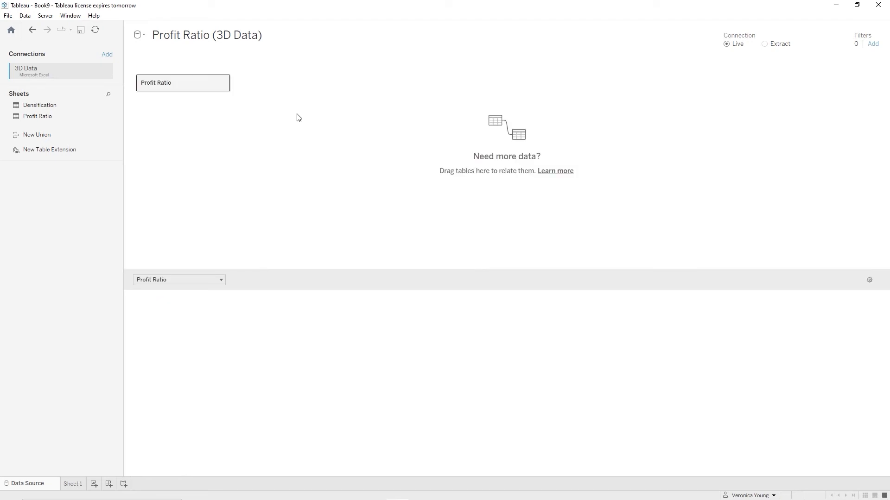
double_click(171, 88)
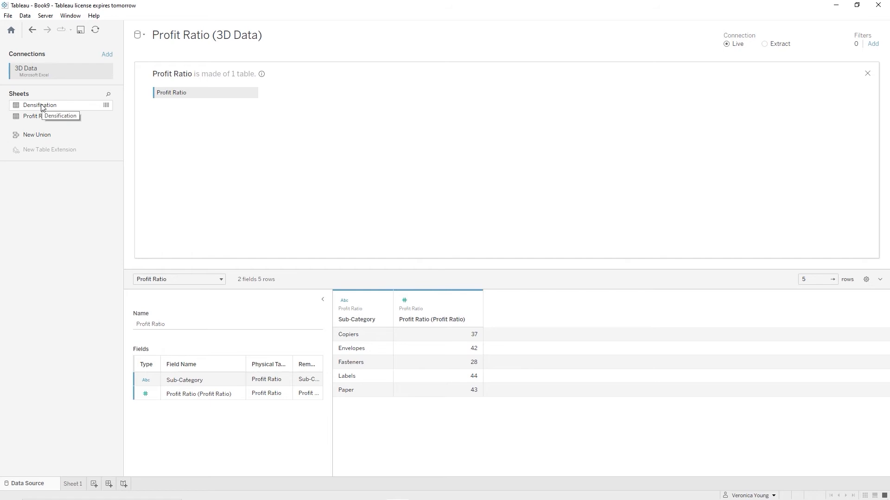
drag(42, 107, 297, 94)
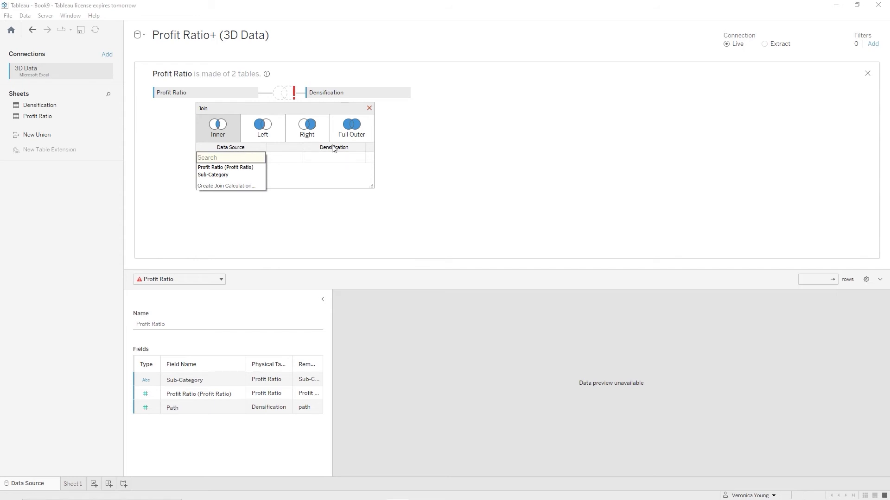
Define the inner join between Profit Ratio and Densification with join calculations 1 = 1, and close the join settings.
click(222, 186)
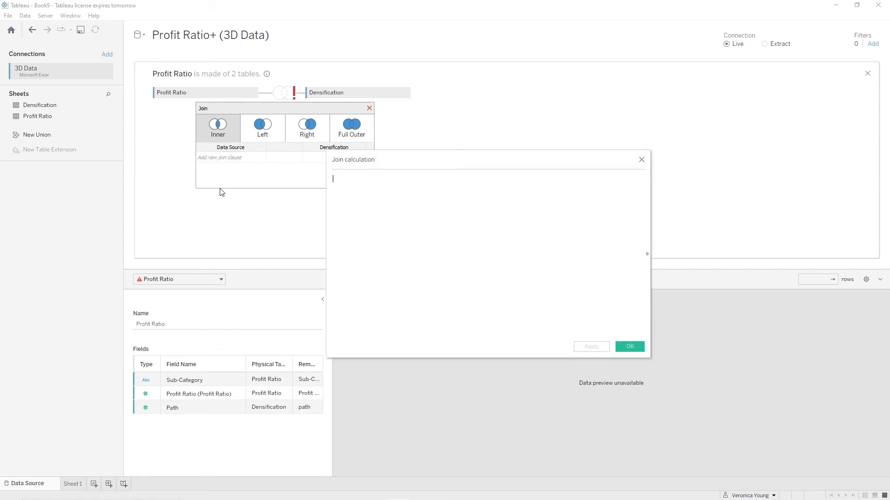
text(1)
click(626, 348)
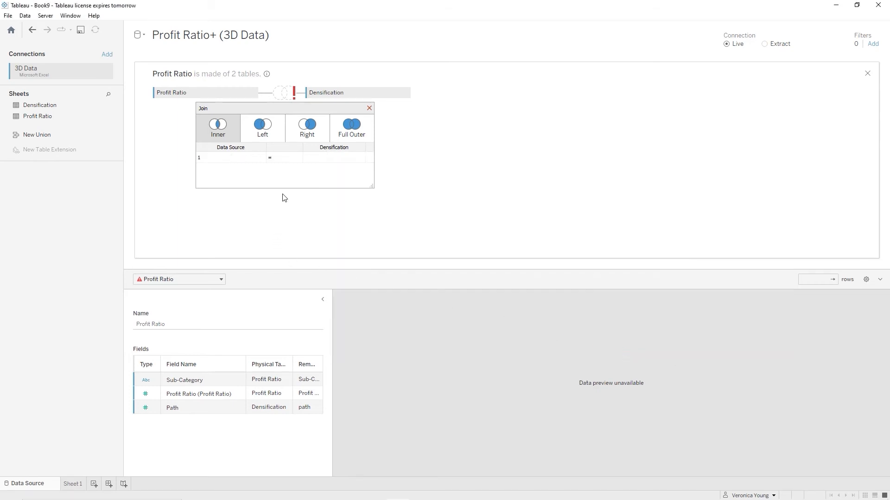
click(318, 159)
click(362, 158)
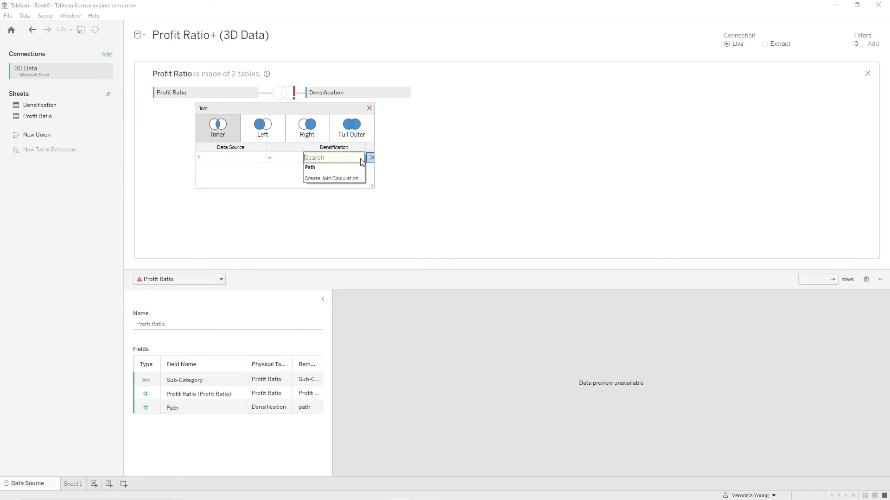
click(346, 179)
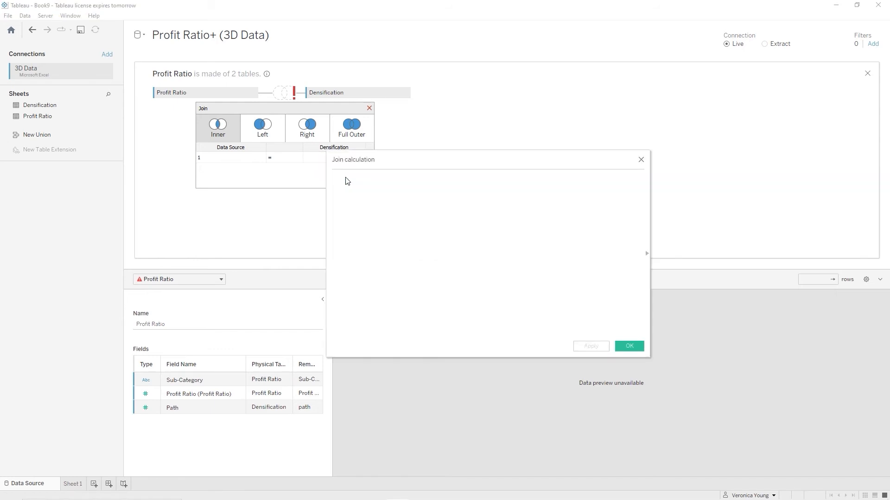
text(1)
click(628, 347)
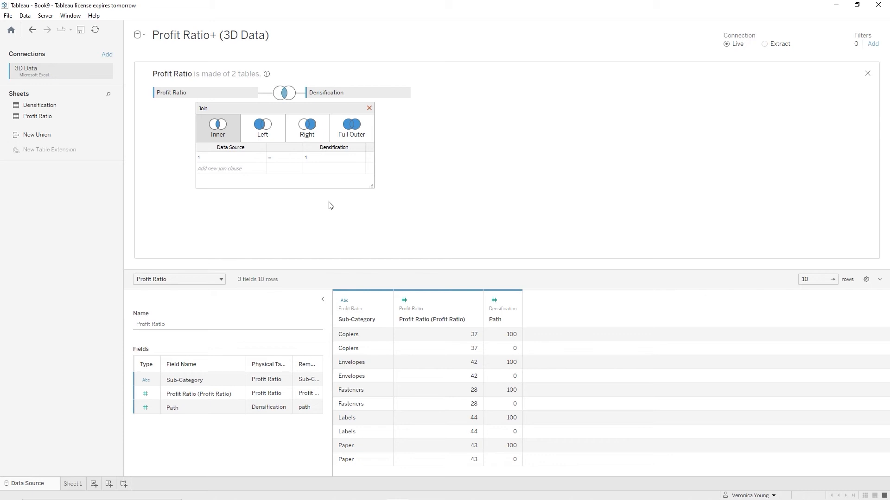
click(368, 108)
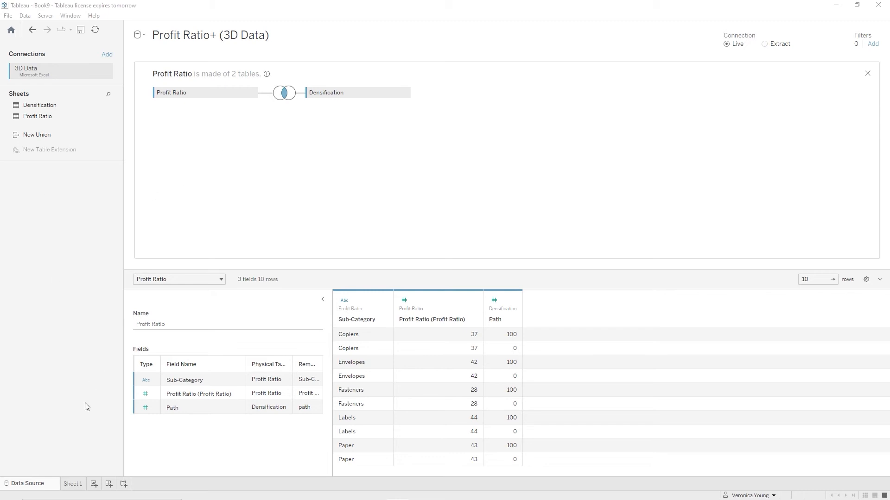
On Sheet 1, create bins from the Path field with a bin size of 1, keeping the name Path (bin).
click(82, 485)
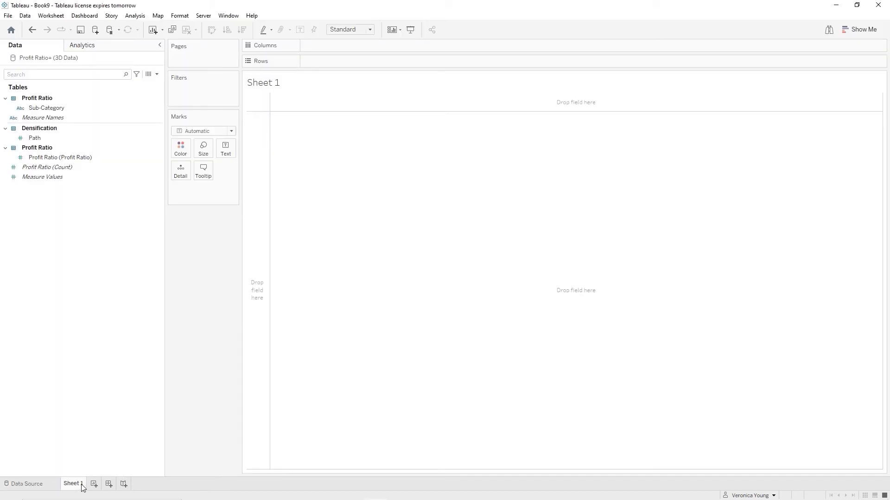
click(52, 142)
right_click(52, 142)
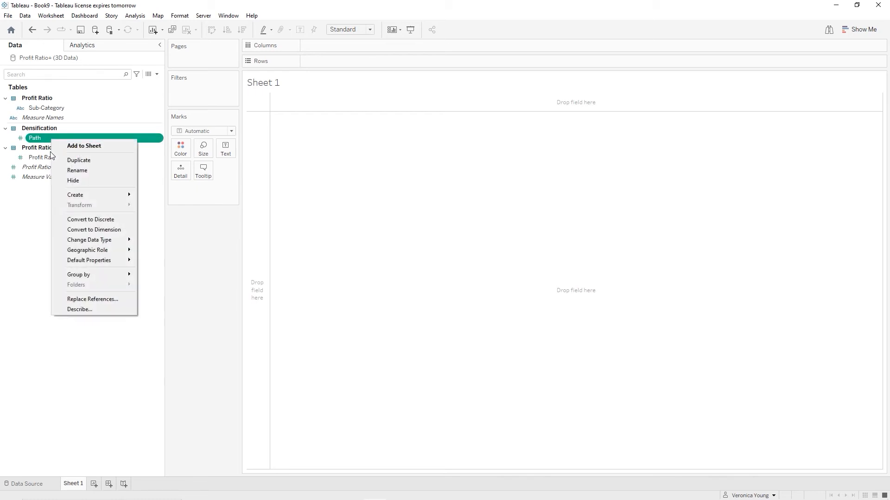
mouse_move(73, 197)
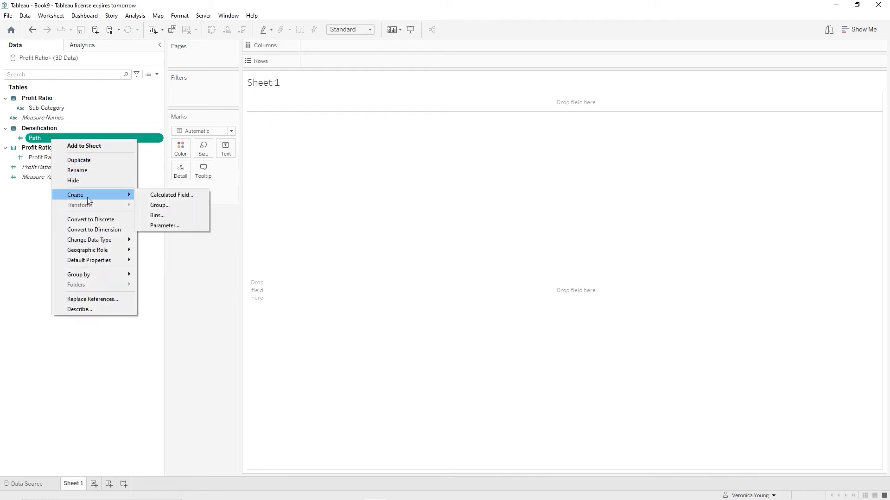
click(162, 214)
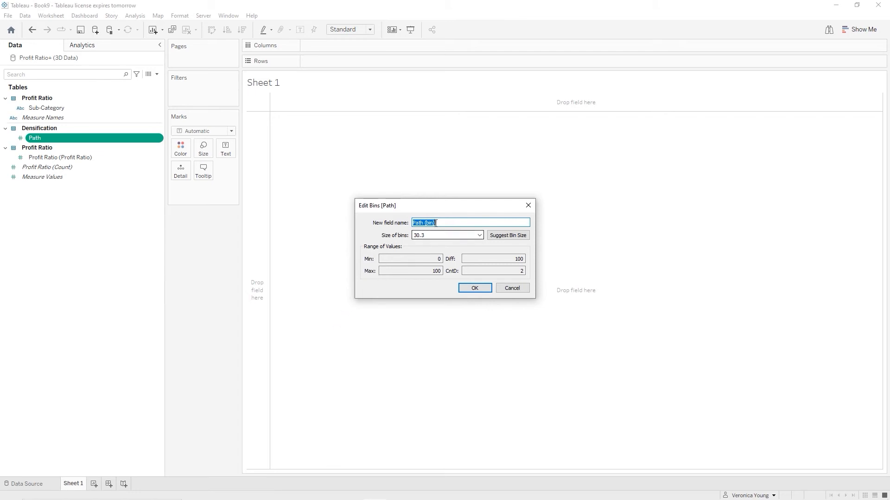
drag(428, 235, 399, 236)
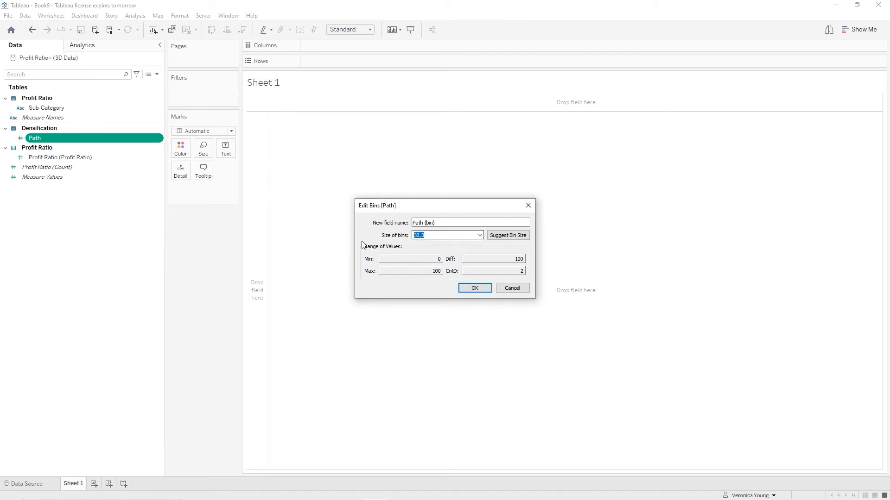
text(1)
click(475, 289)
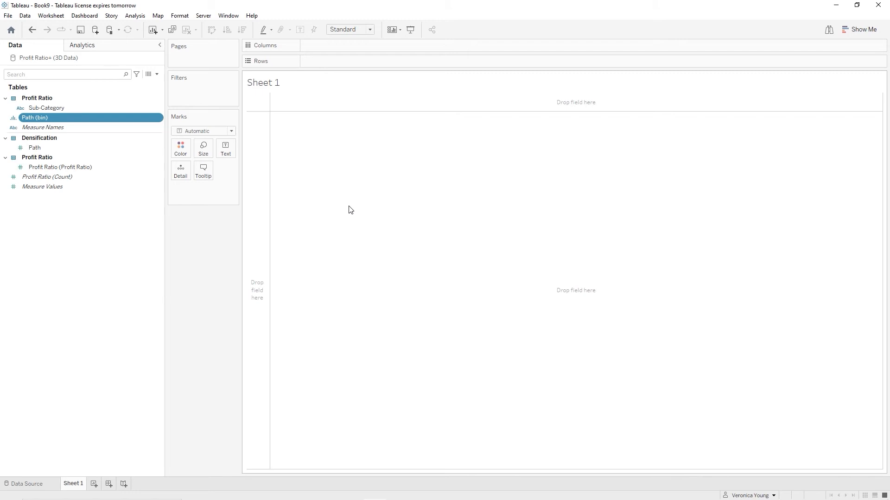
Create a calculated field named Index with the formula 100 - INDEX(), viewing the function reference before saving it.
click(157, 75)
click(142, 86)
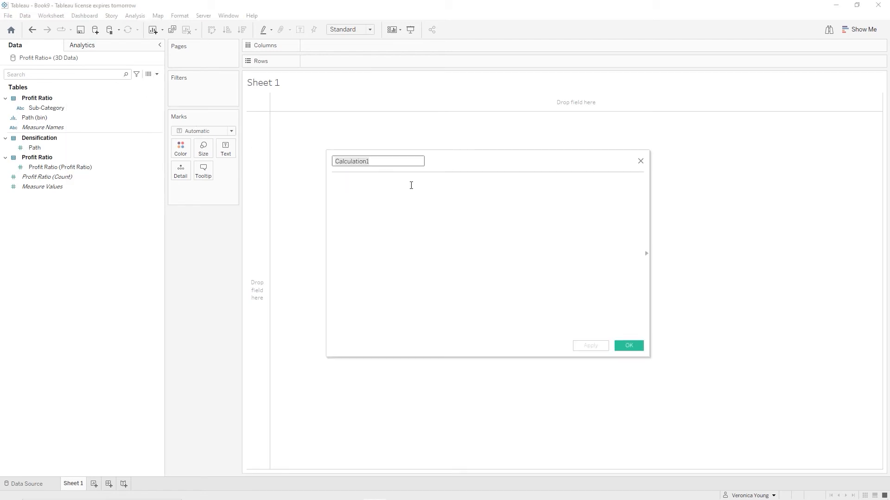
text(Index)
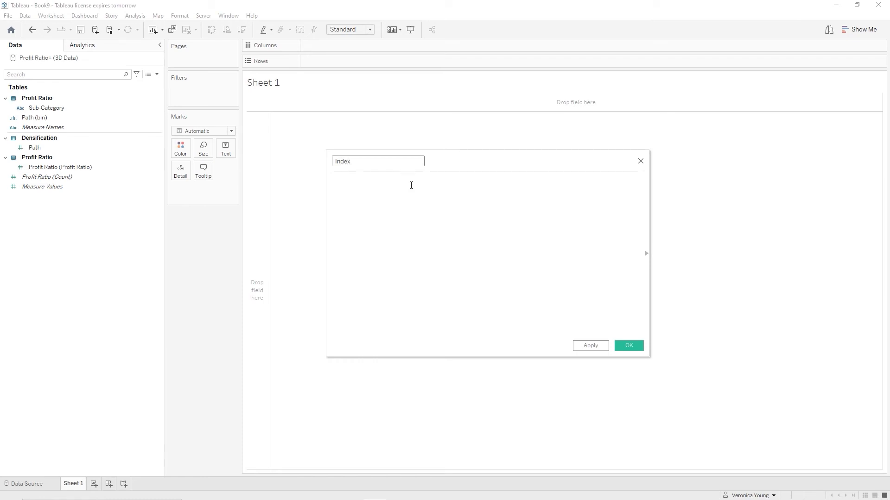
click(411, 185)
text(100 - ind)
key(Return)
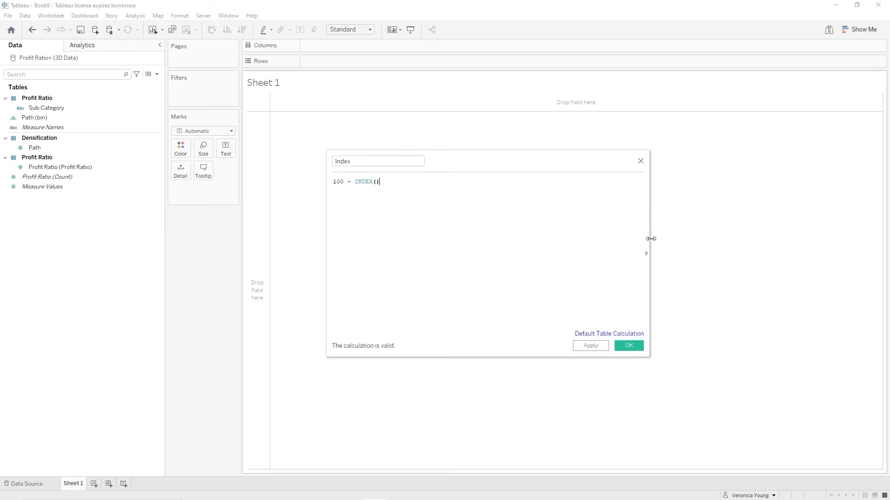
click(649, 254)
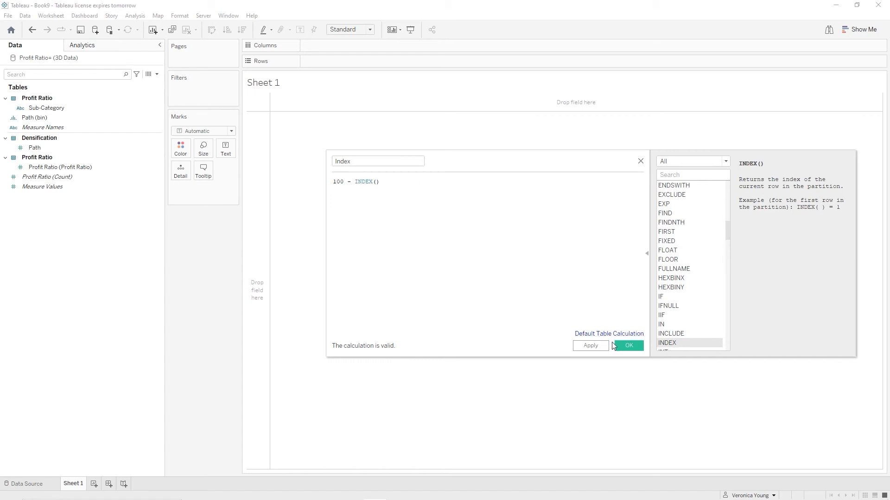
click(634, 346)
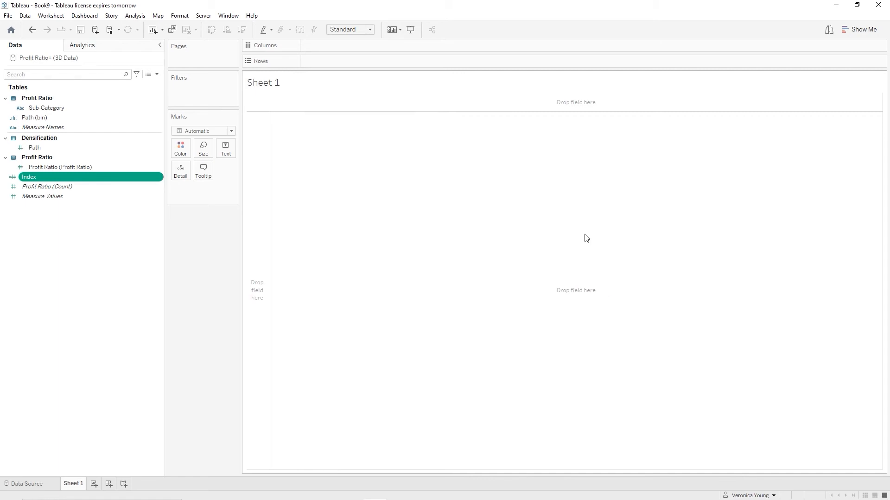
Start a new calculated field and name it Profit Ratio Value.
click(156, 75)
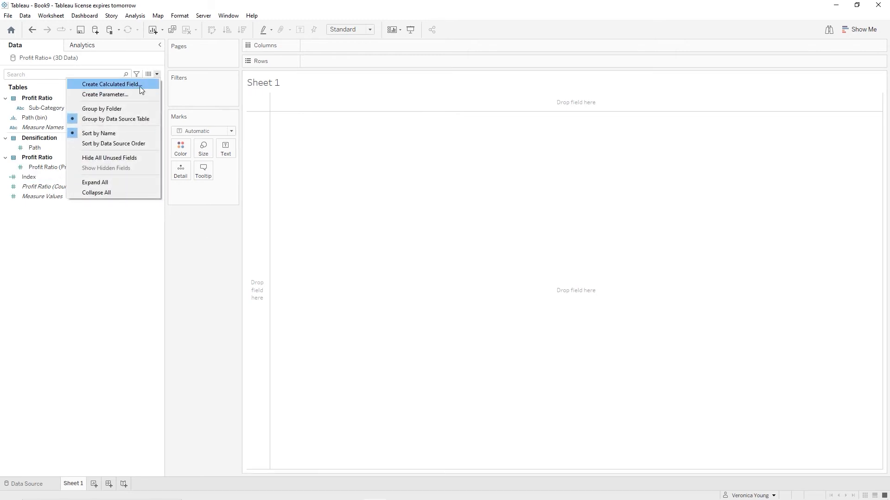
click(139, 85)
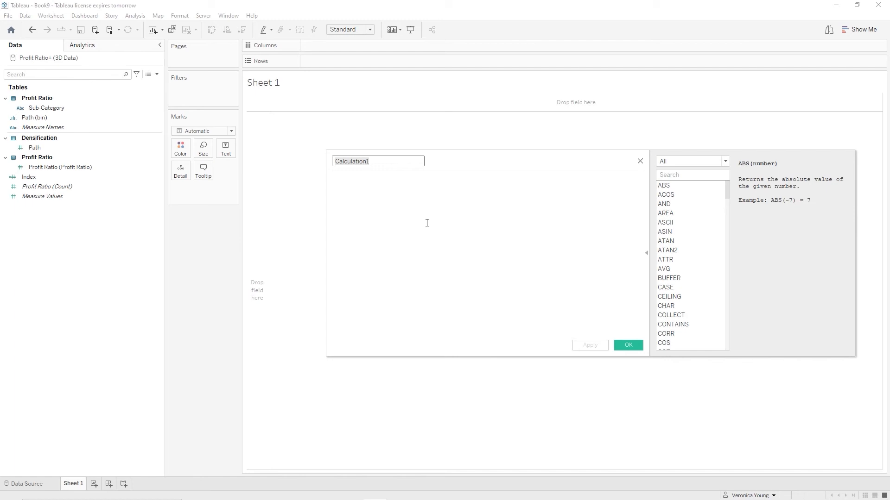
key(BackSpace)
text(Profit Ratio Value)
key(Tab)
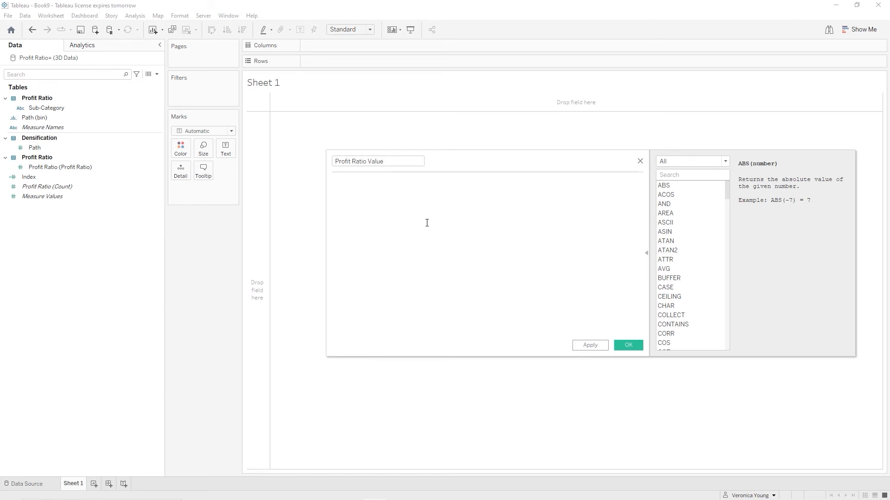
Begin the Profit Ratio Value formula with the WINDOW_MAX function.
text(wind)
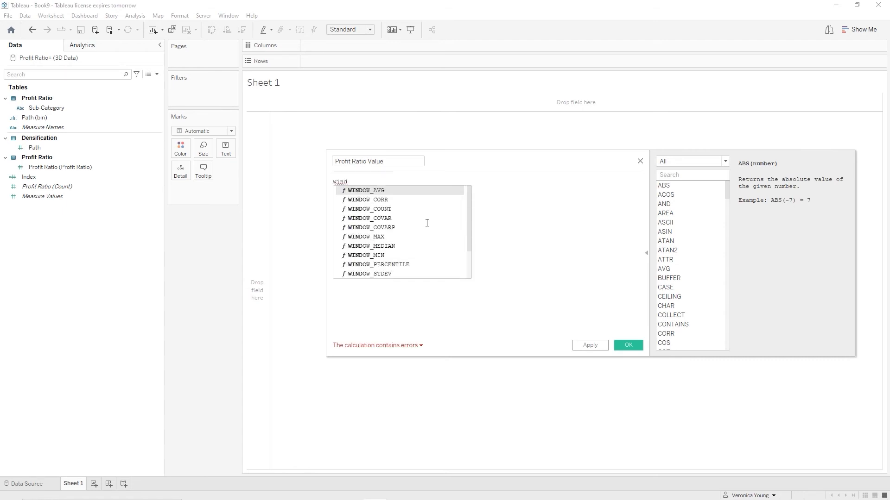
key(Down)
key(Down)
key(Down)
key(Down)
key(Down)
key(Return)
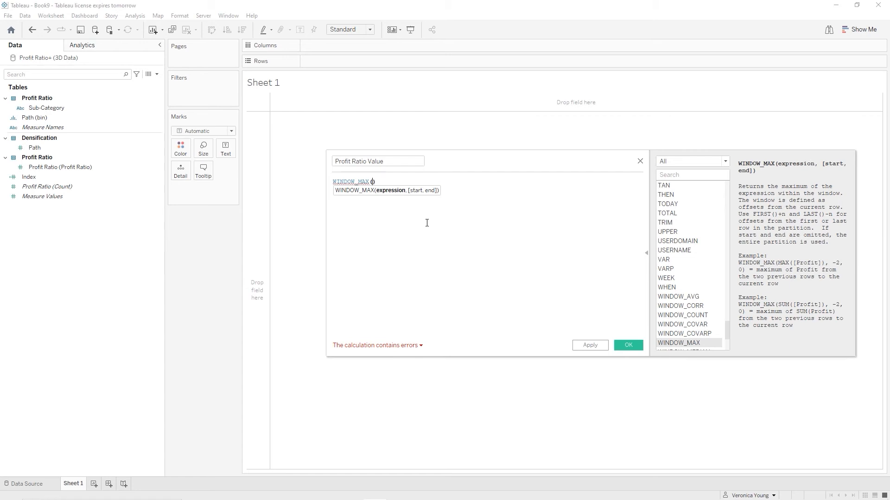
Complete the formula as WINDOW_MAX(MAX([Profit Ratio (Profit Ratio)])) and save the calculated field.
text(ma)
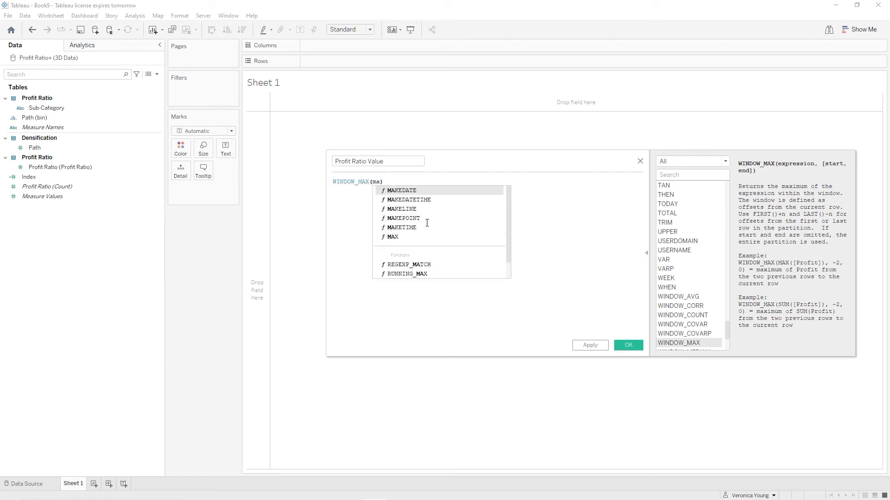
key(Down)
key(Down)
key(Down)
key(Down)
key(Down)
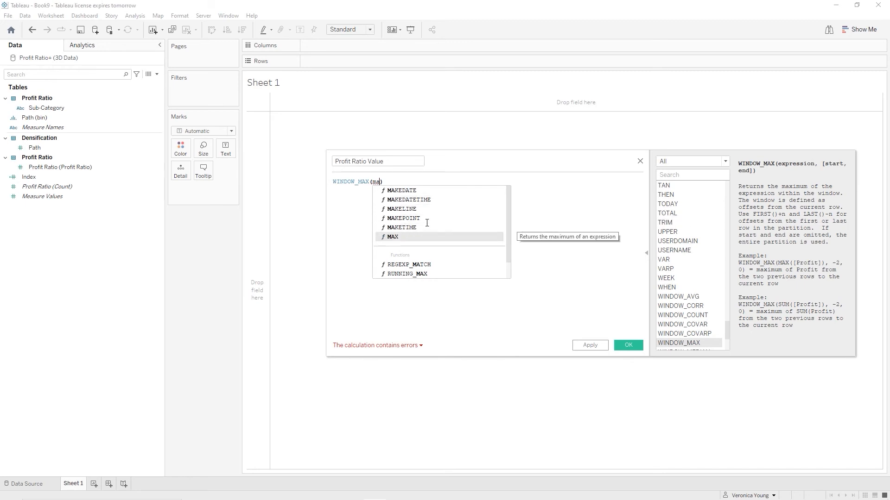
key(Return)
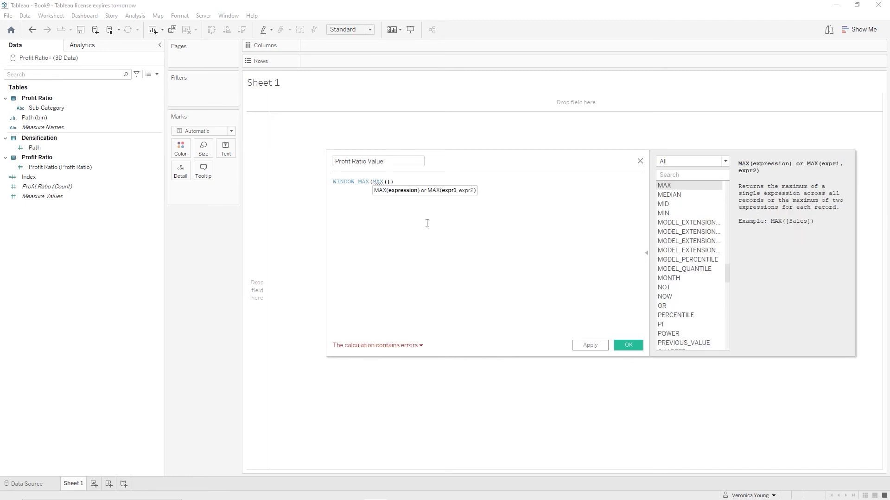
text(Profi)
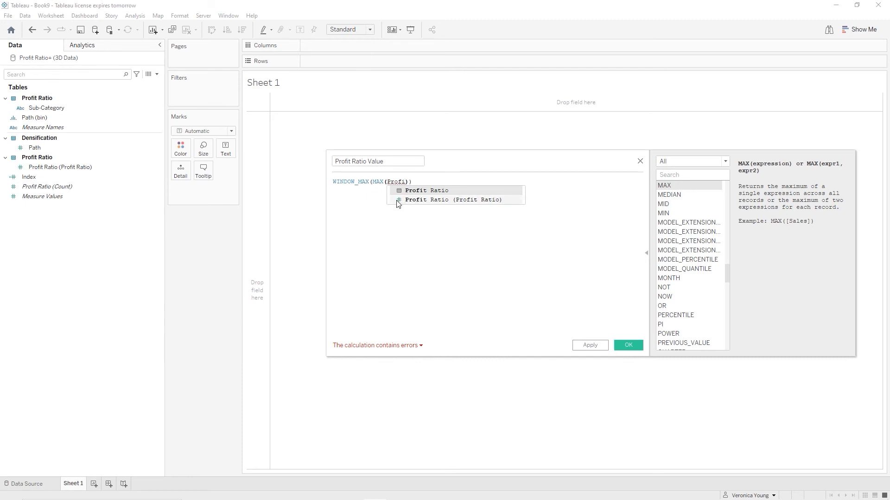
click(433, 201)
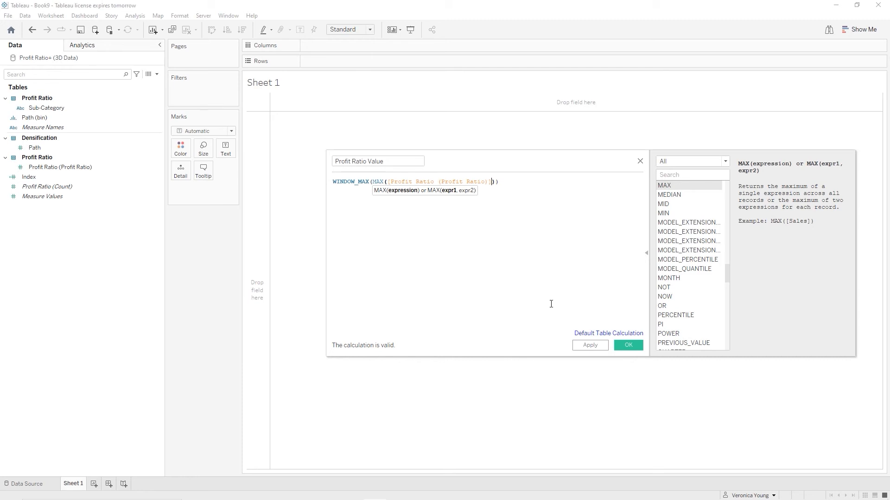
click(628, 346)
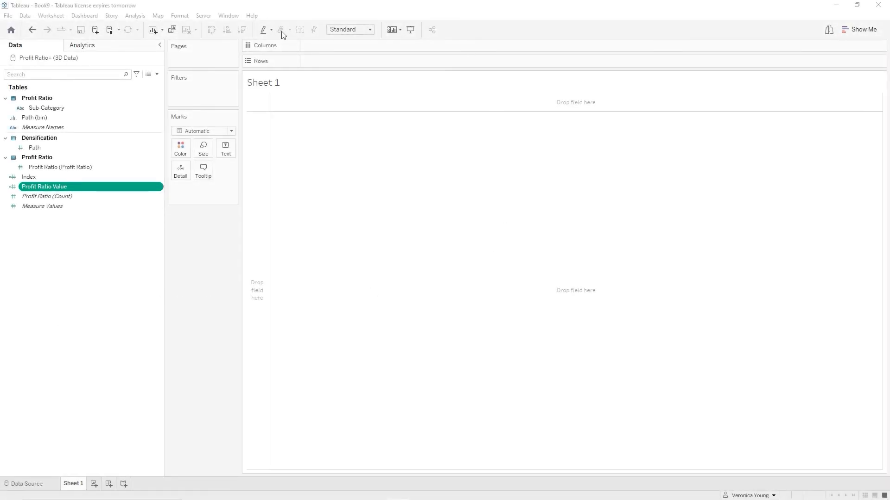
Create a calculated field named Row and begin its formula with the condition IF [Index] <= [Profit Ratio Value].
click(157, 74)
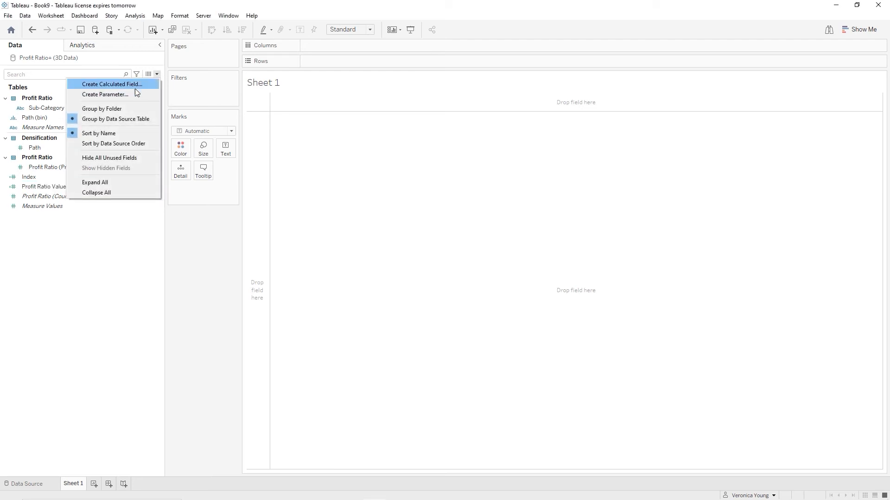
click(138, 89)
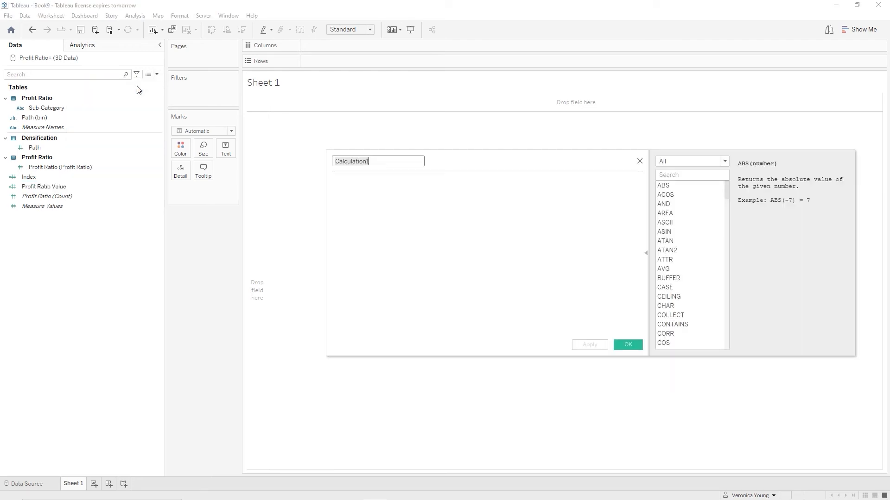
text(Row)
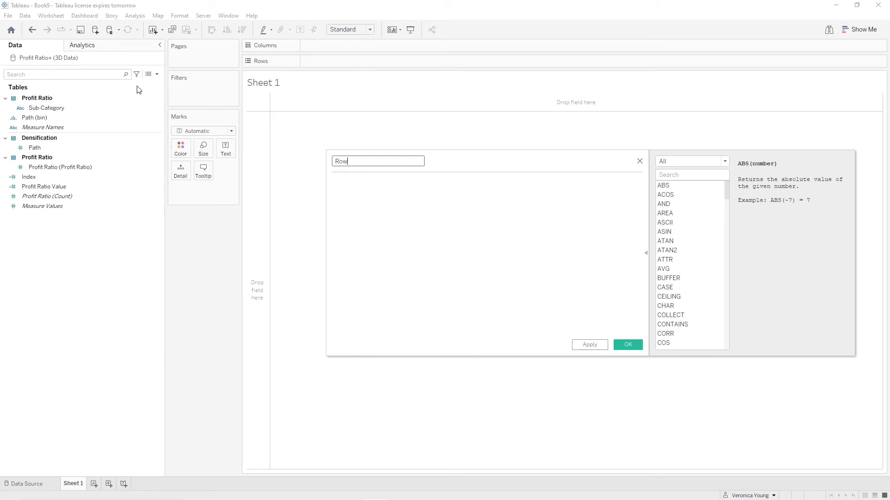
key(Tab)
text(IF )
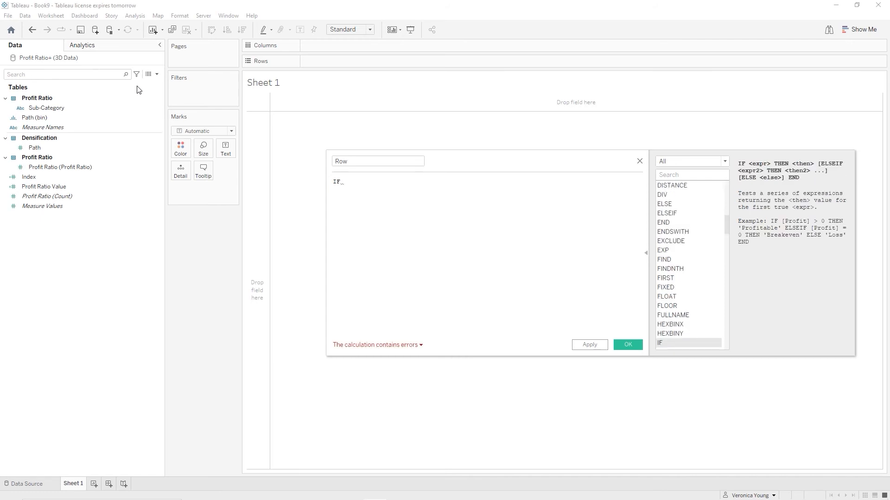
text(inde)
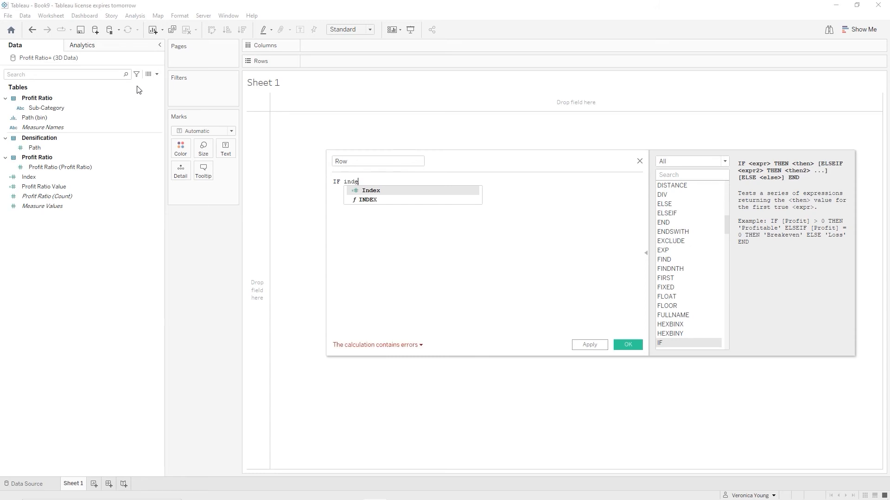
key(Return)
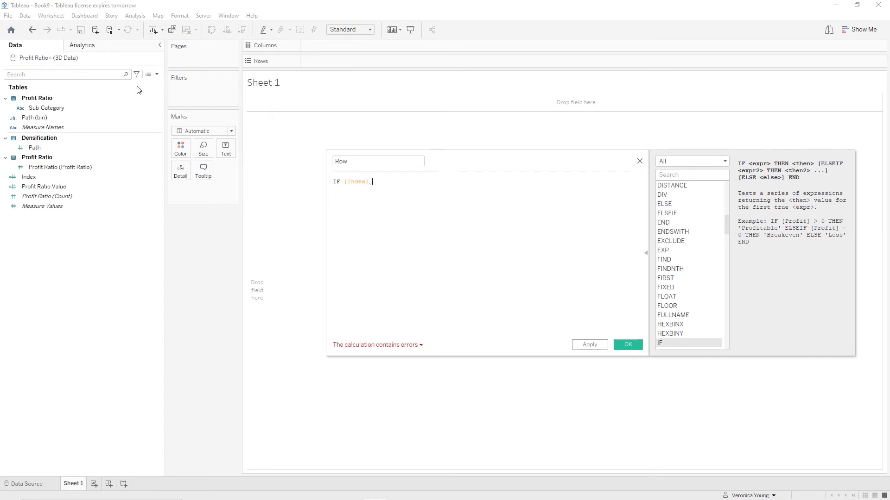
text(<= profi)
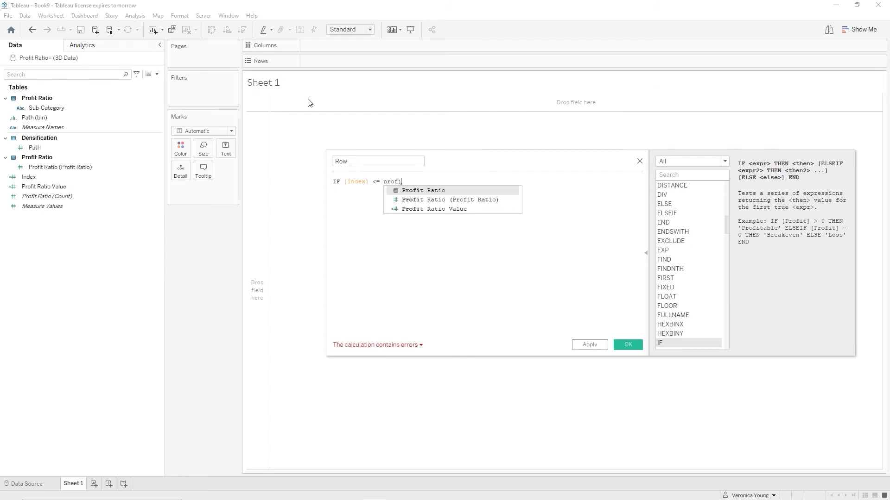
key(Down)
key(Down)
key(Return)
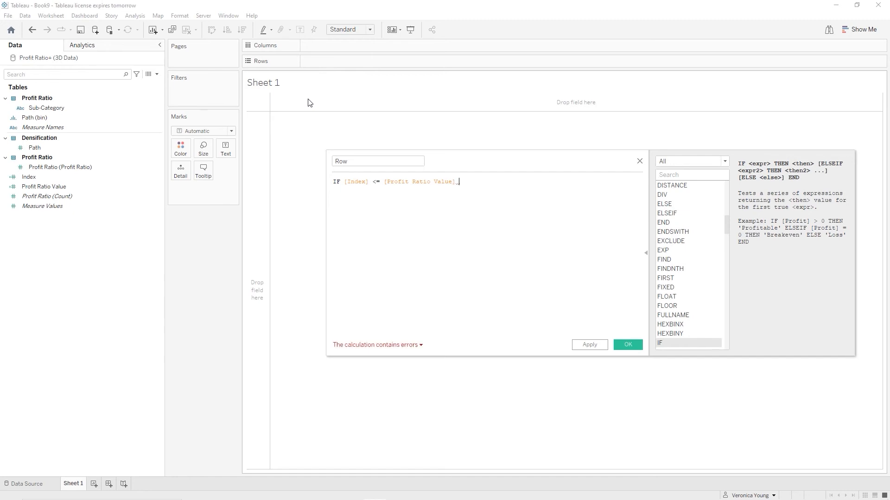
Complete the Row formula with THEN [Index] ELSE NULL END and save the calculated field.
text(TH)
key(Return)
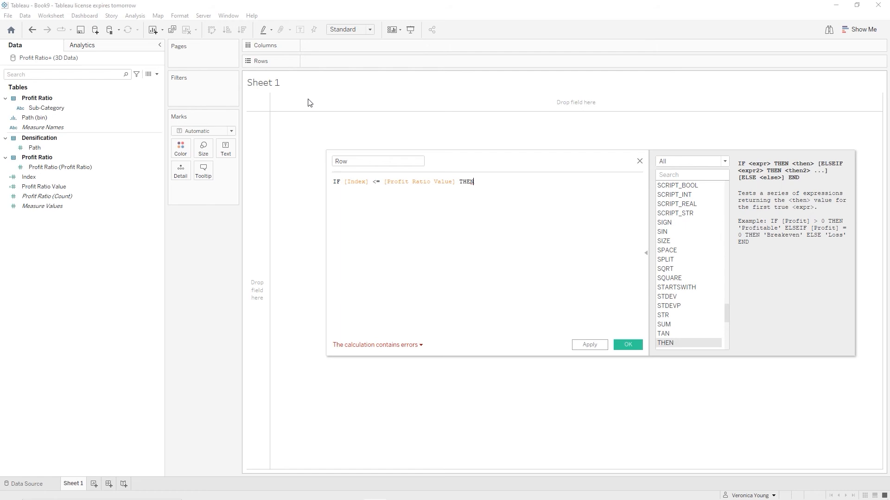
text(INDE)
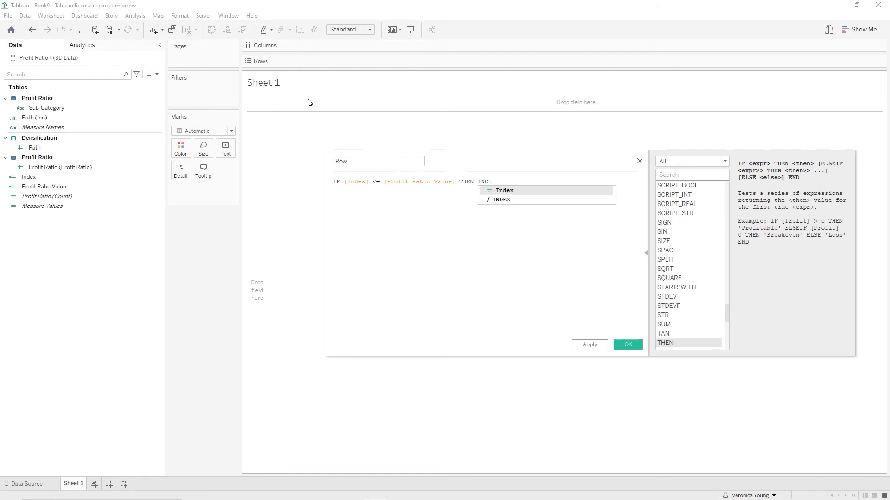
key(Return)
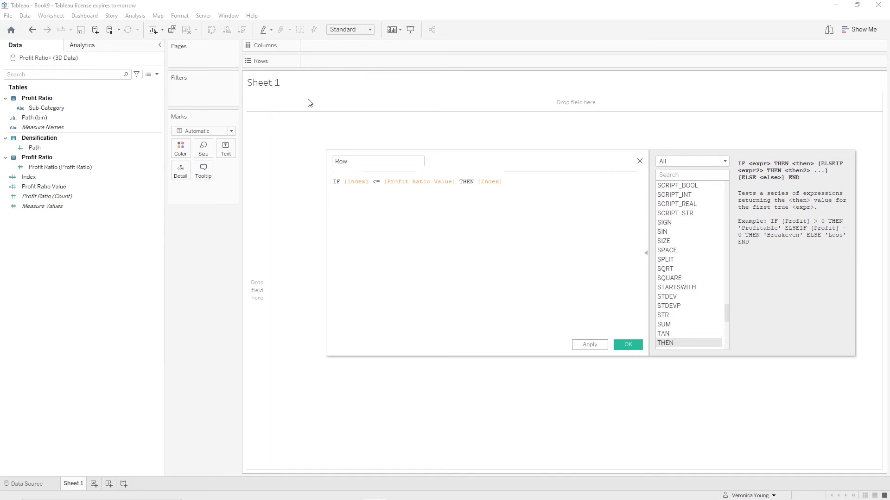
text(ELSE)
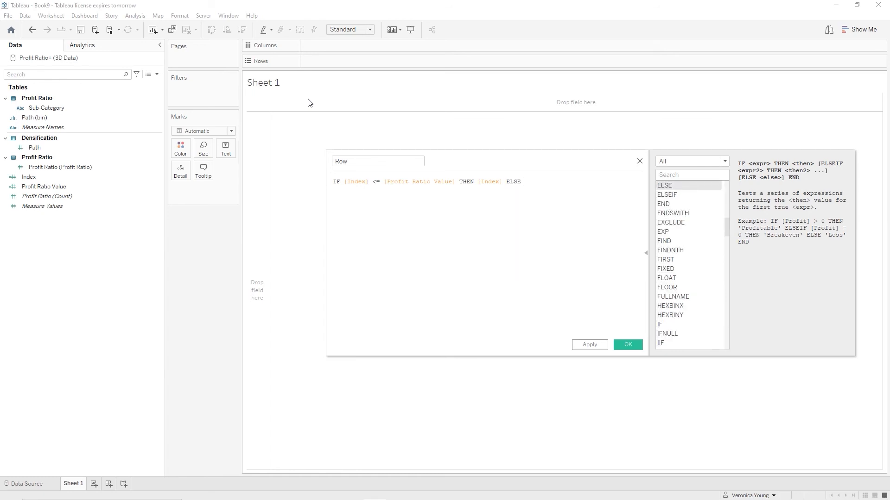
text( nu)
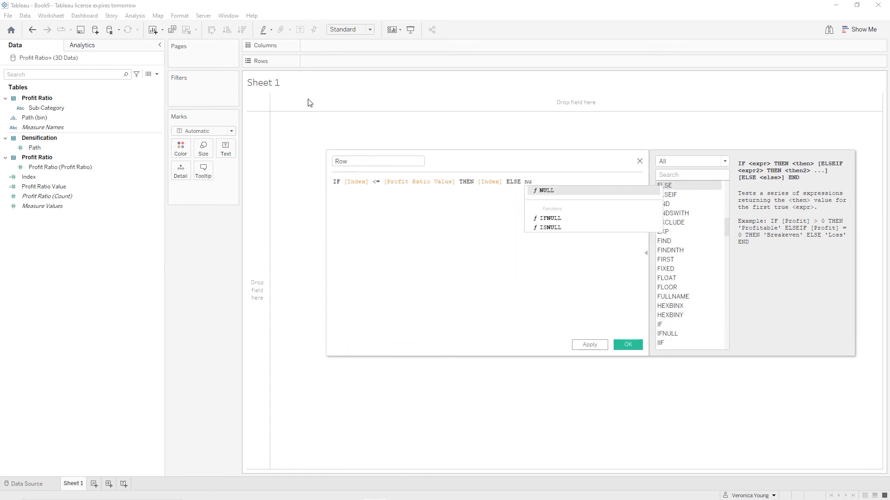
key(Return)
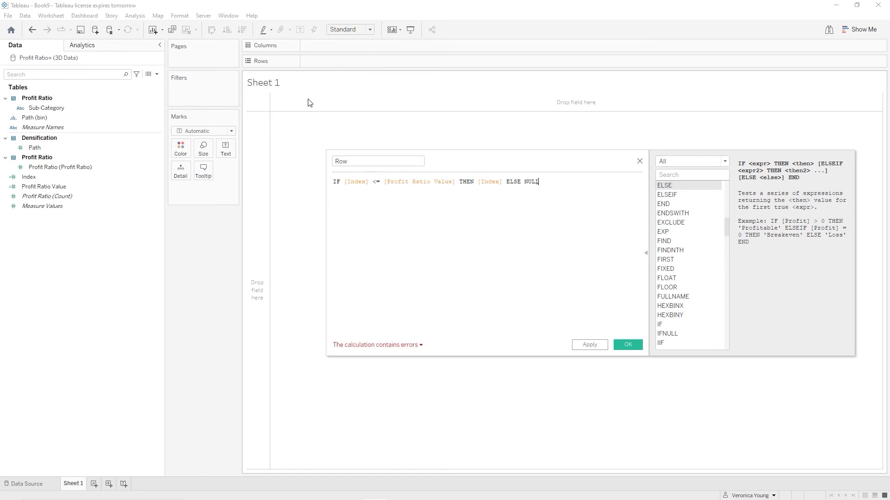
text(END)
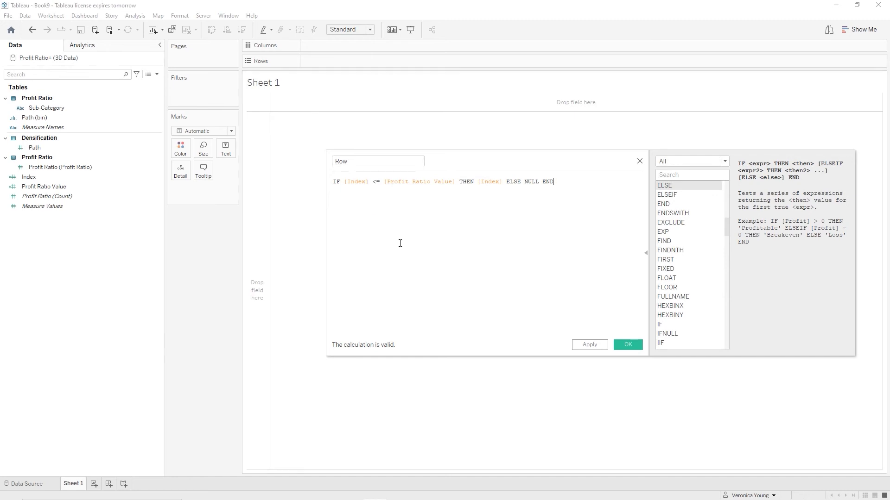
click(632, 349)
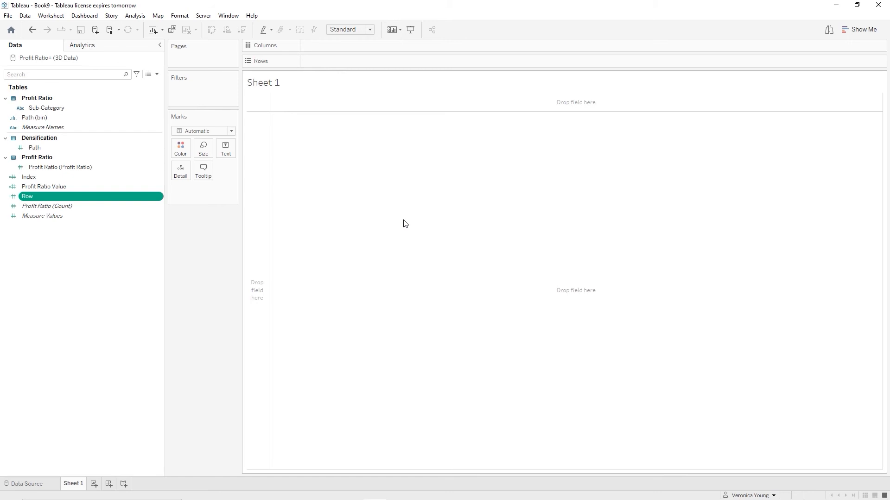
Set the mark type to Shape and place Sub-Category on Columns.
click(232, 132)
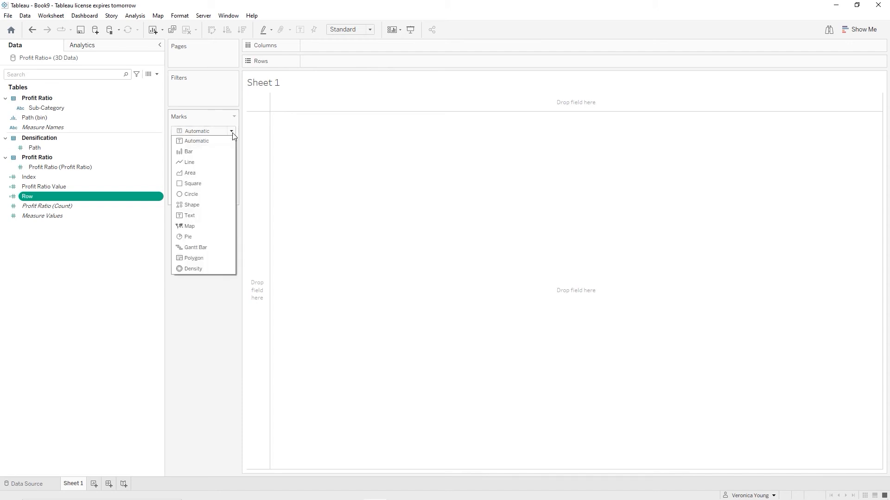
click(200, 205)
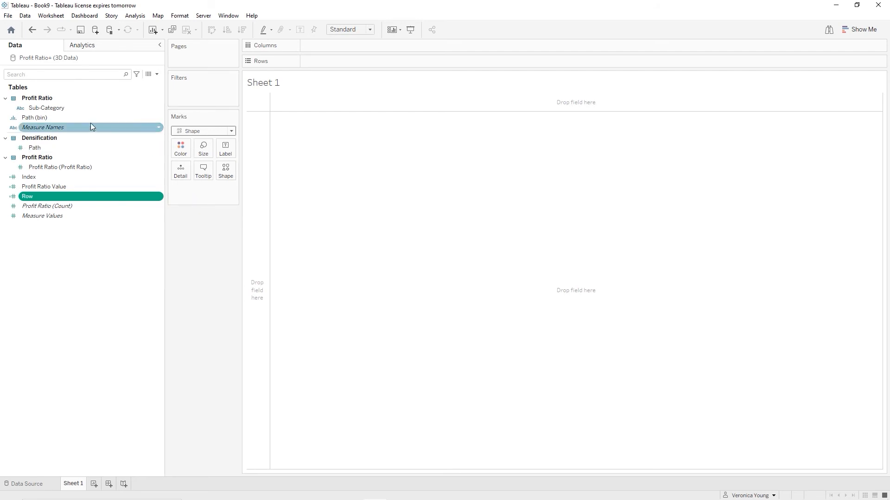
drag(91, 108, 347, 43)
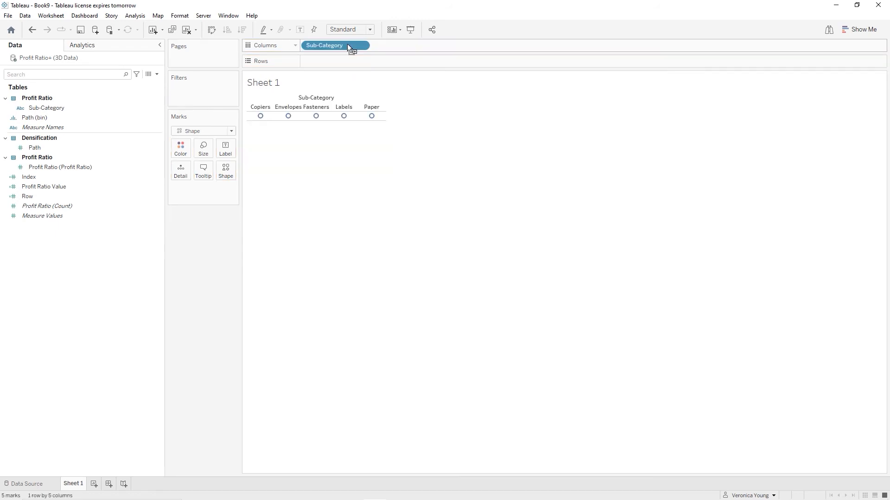
Assign Sub-Category to the Shape mark property and Path (bin) to Detail.
click(43, 107)
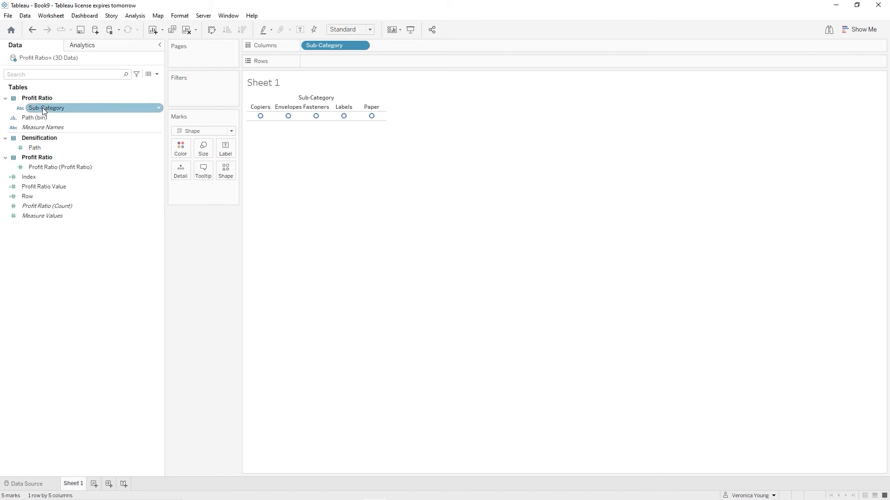
drag(43, 108, 233, 175)
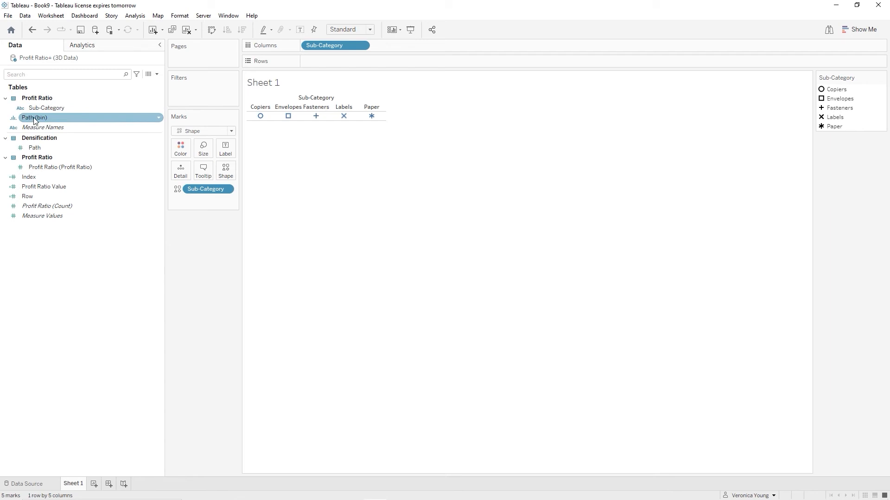
drag(35, 120, 180, 172)
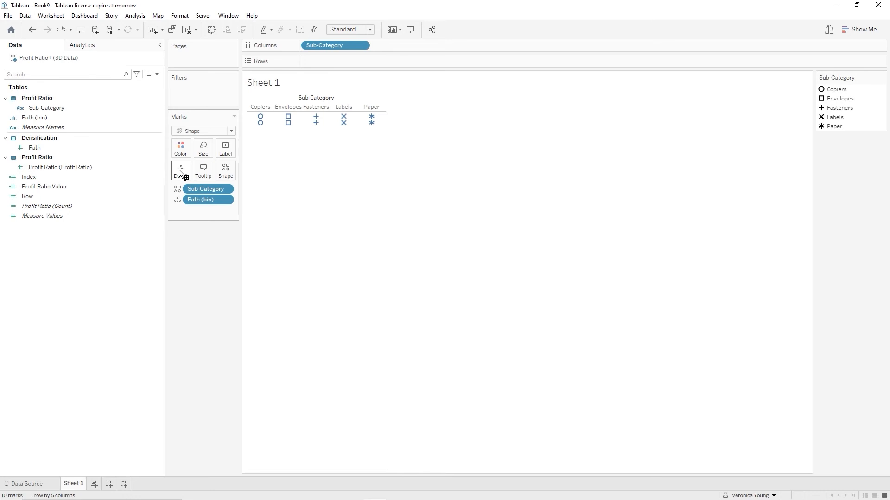
Place the Row field on Rows and compute its table calculation using Path (bin).
click(27, 199)
drag(33, 199, 324, 60)
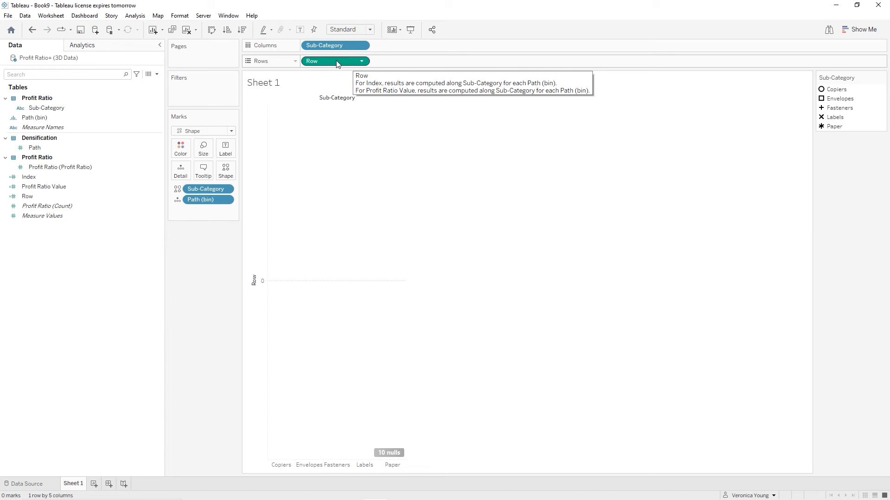
right_click(337, 63)
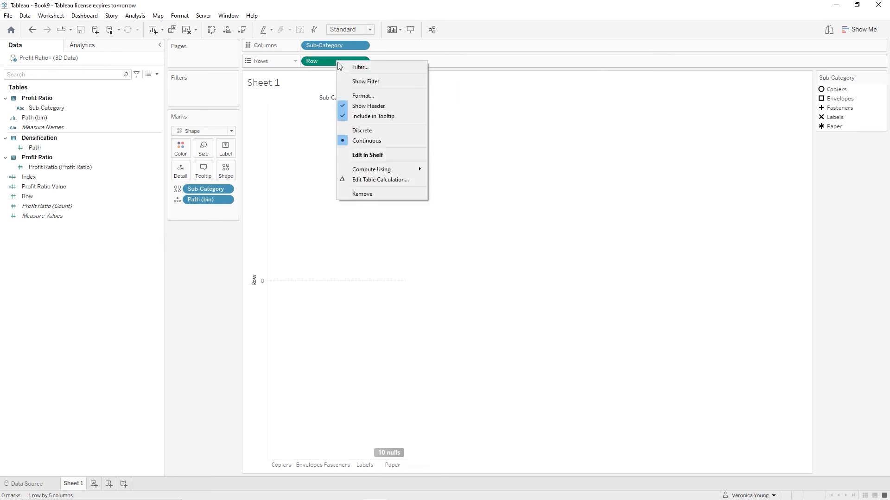
mouse_move(382, 171)
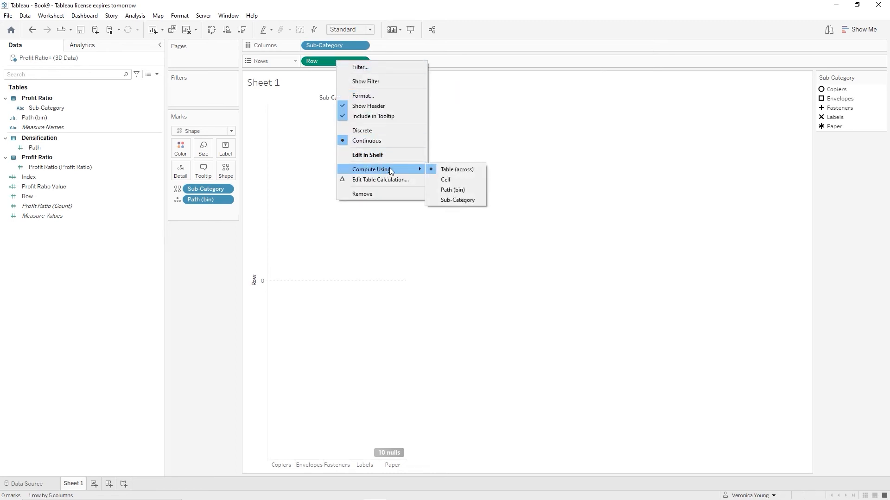
click(462, 190)
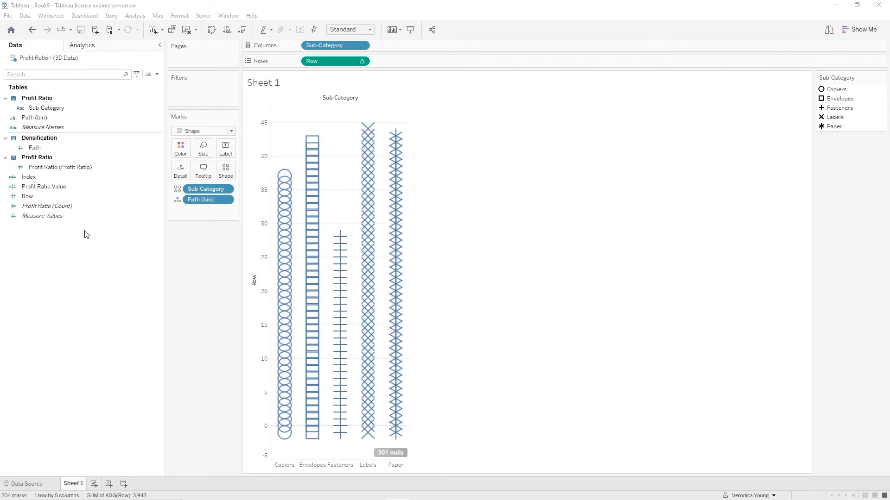
Edit the Index formula to - INDEX() and apply it, and try 50 - INDEX() in its place.
right_click(35, 178)
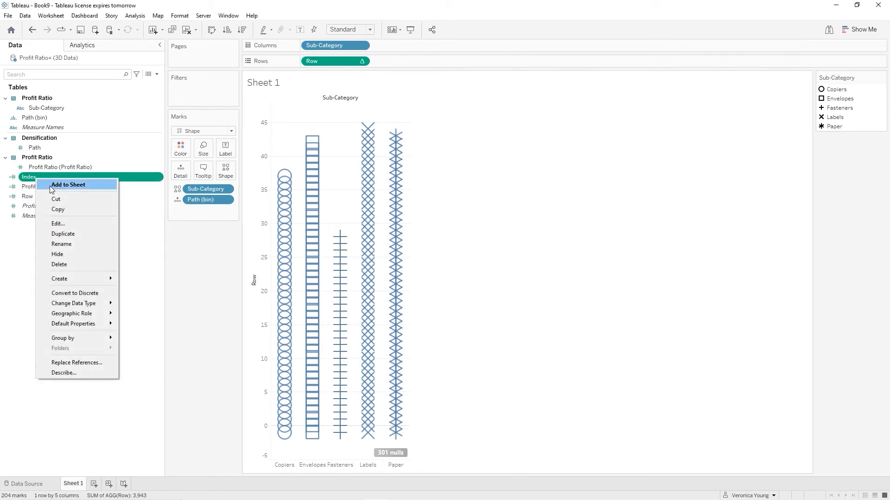
click(64, 224)
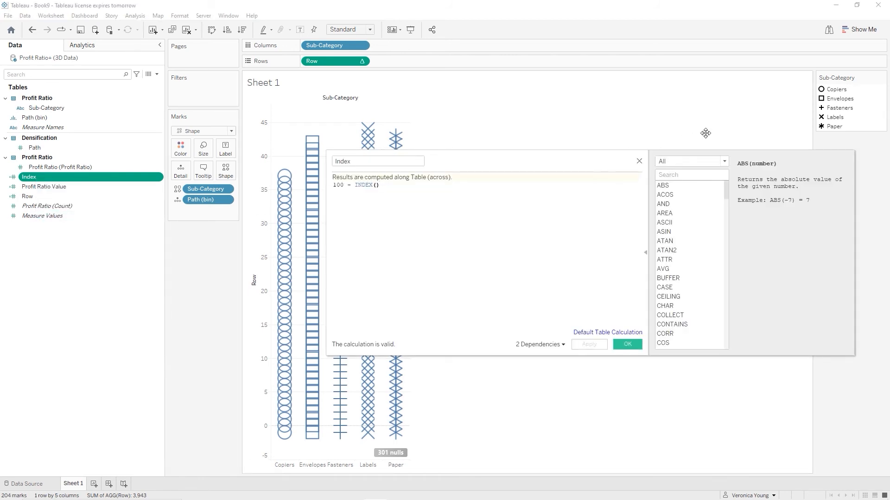
click(645, 256)
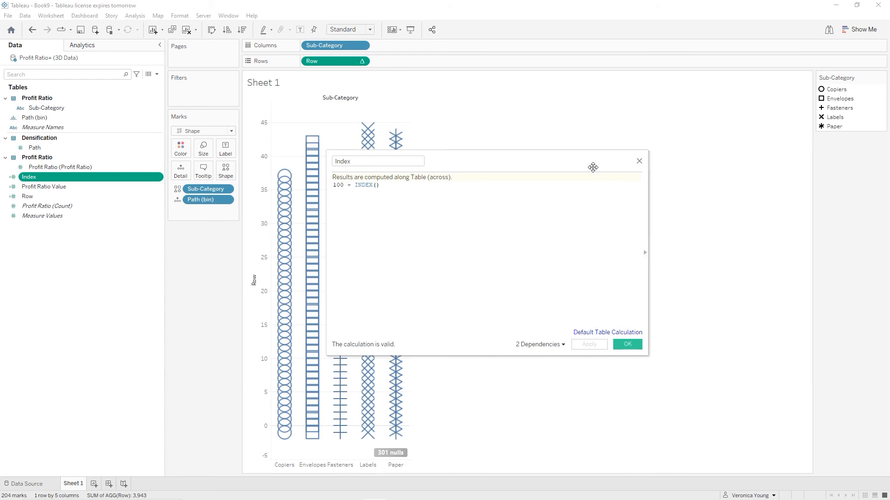
drag(545, 164, 700, 133)
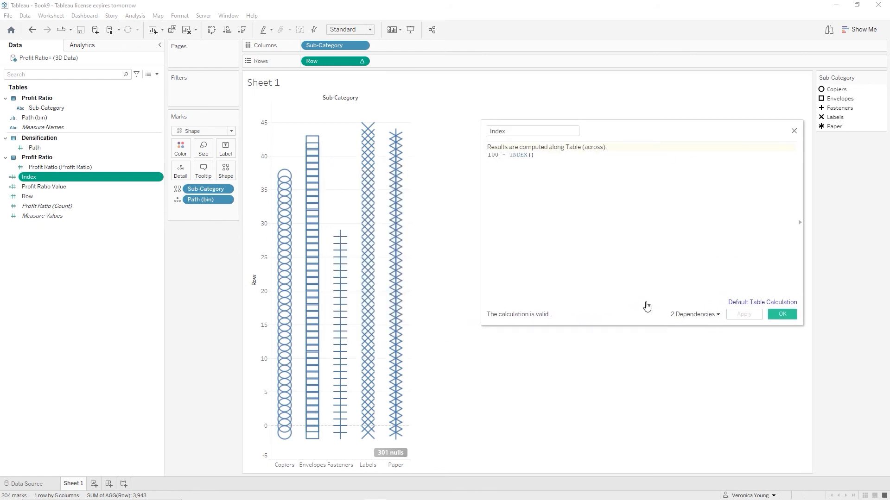
double_click(492, 155)
key(BackSpace)
click(744, 315)
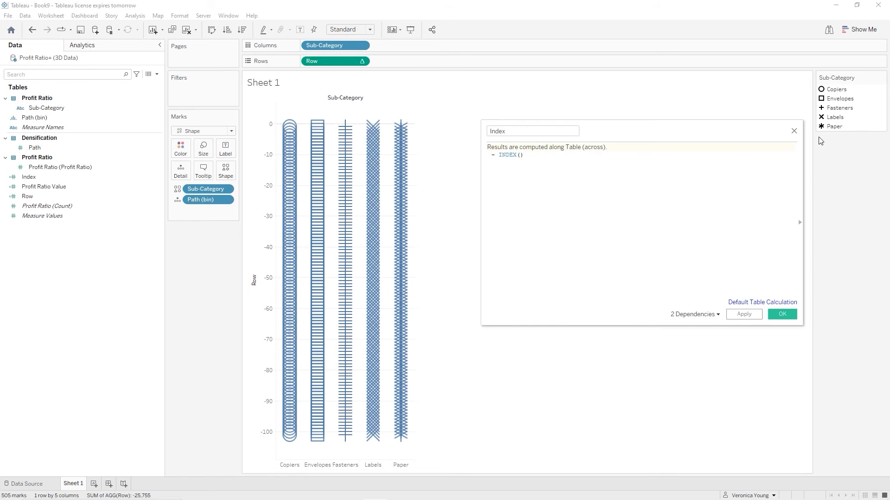
text(50)
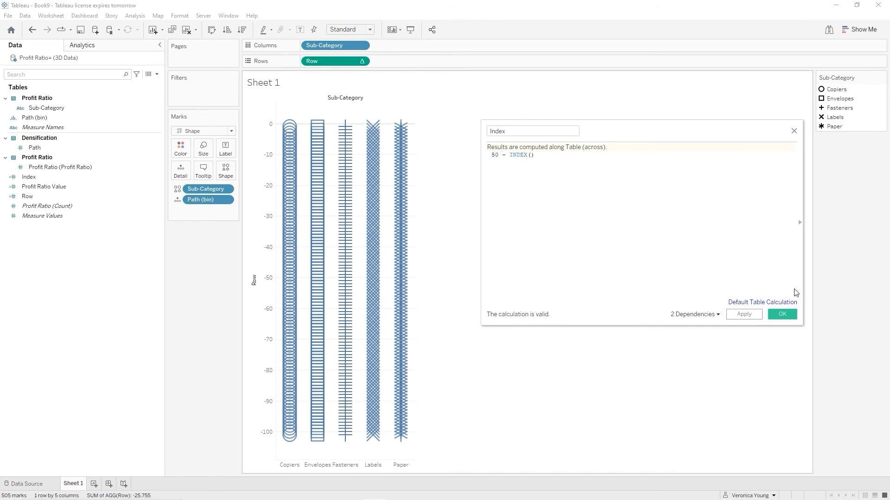
click(731, 317)
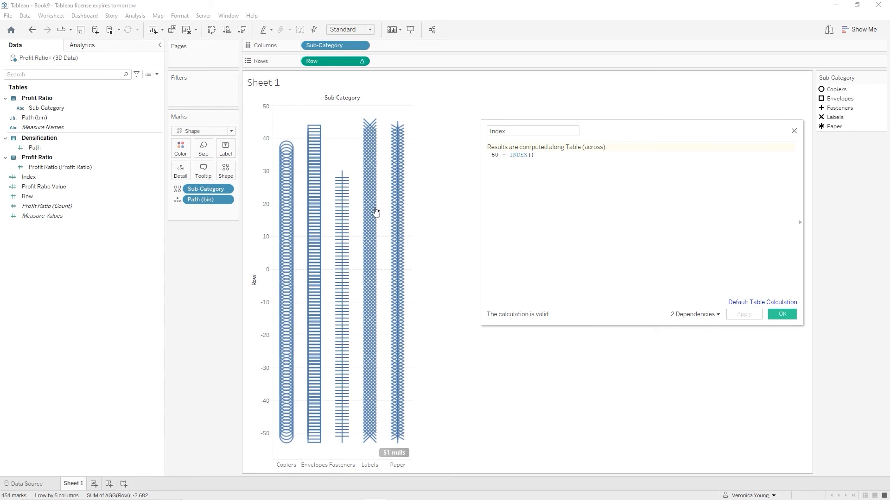
Restore the Index formula to 100 - INDEX(), apply it and save the calculated field.
double_click(495, 155)
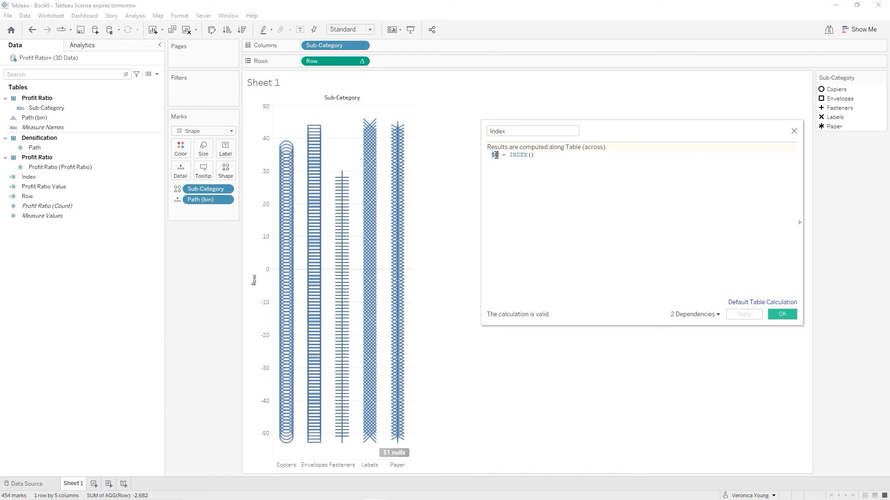
text(100)
click(750, 316)
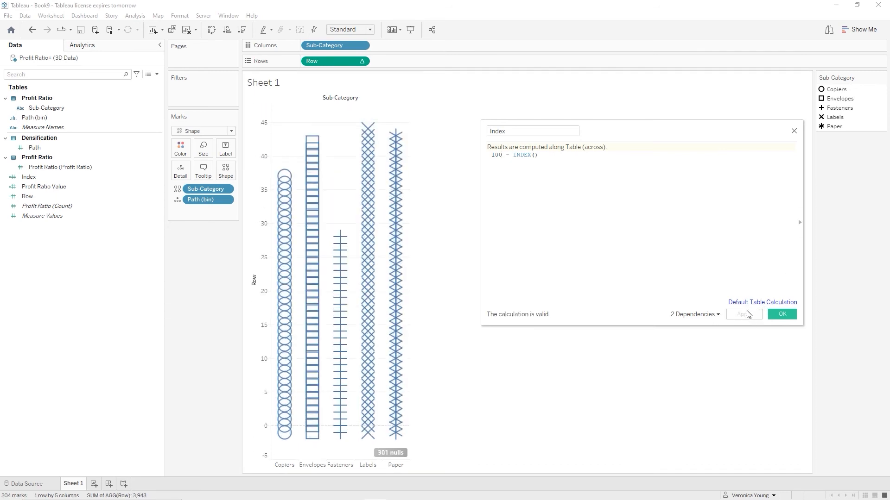
mouse_move(367, 126)
click(781, 315)
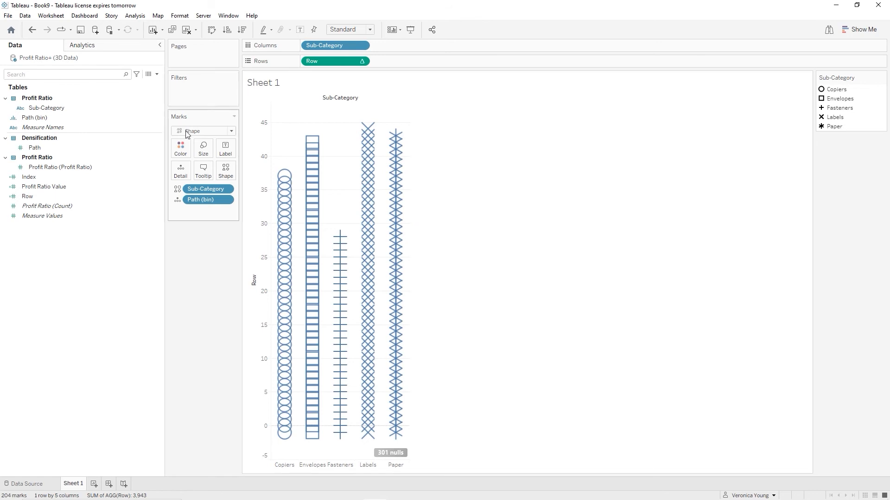
Edit the Sub-Category shapes using the My Shapes palette and assign the blue cube to Copiers.
click(225, 172)
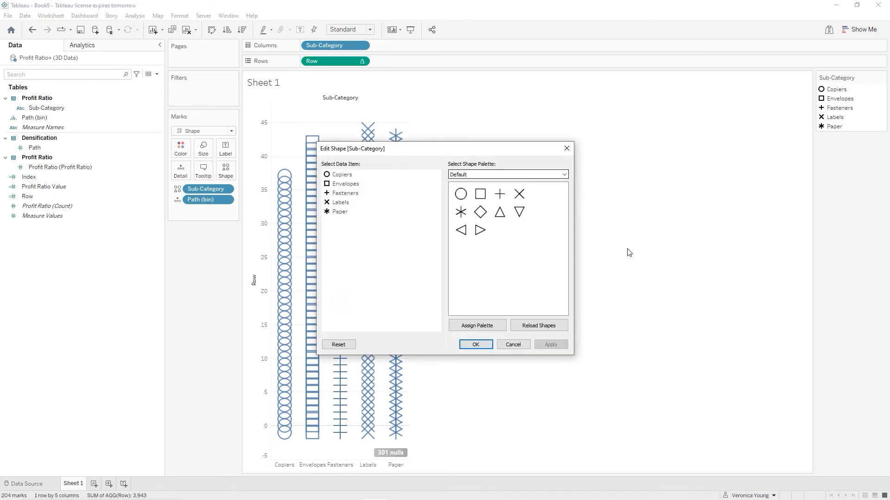
click(563, 174)
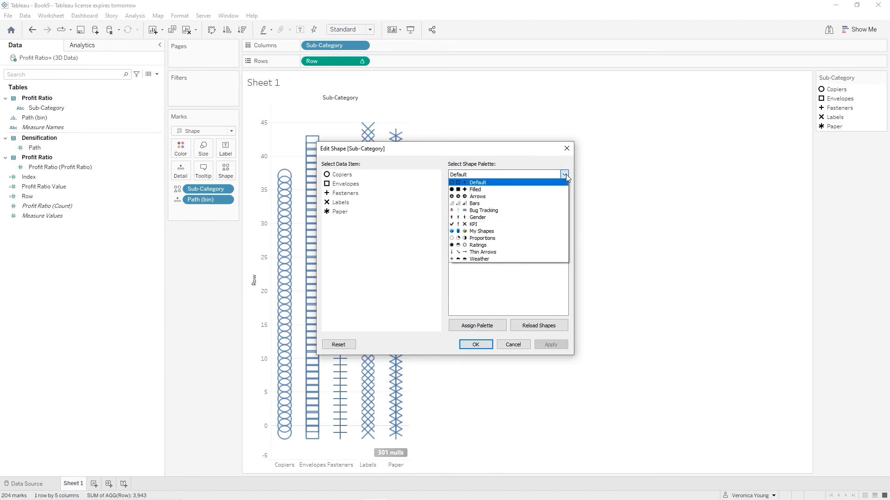
click(501, 232)
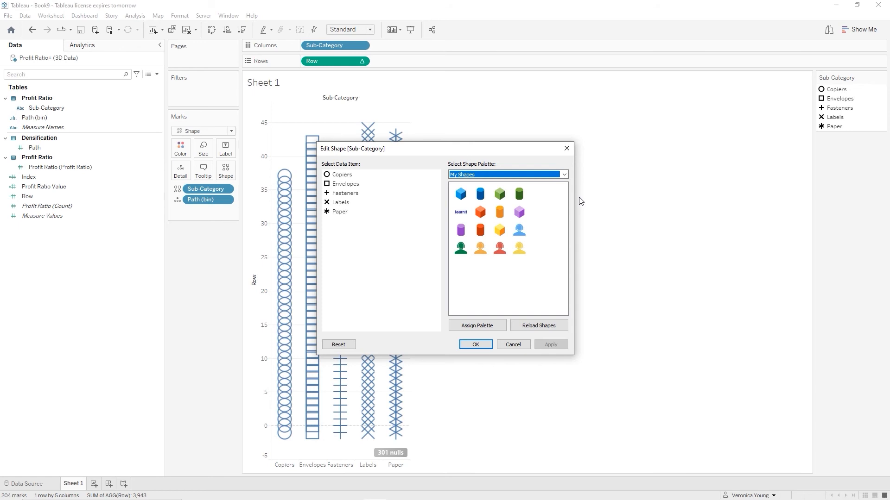
click(462, 197)
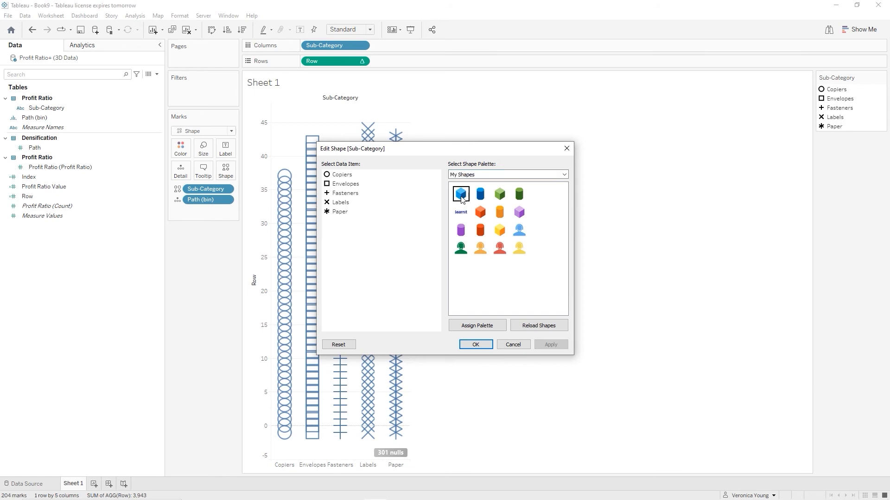
click(344, 176)
click(462, 195)
click(463, 195)
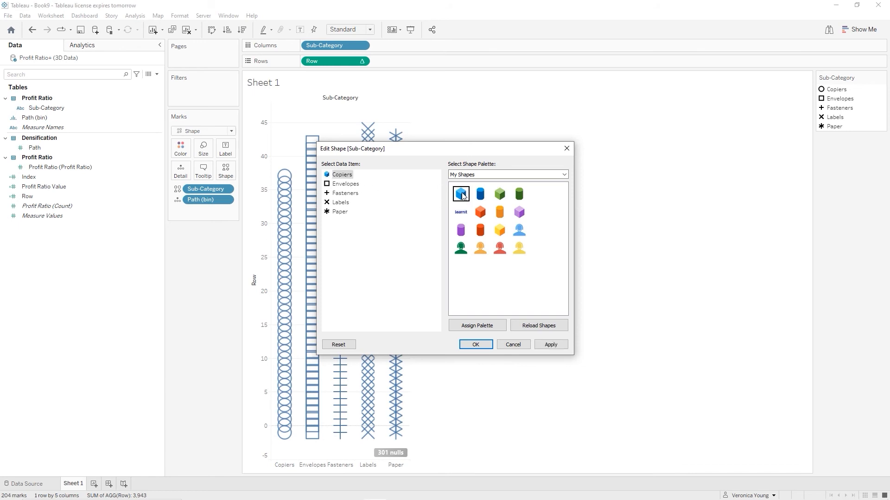
Assign the green cube to Envelopes and the orange-red cube to Fasteners.
click(346, 185)
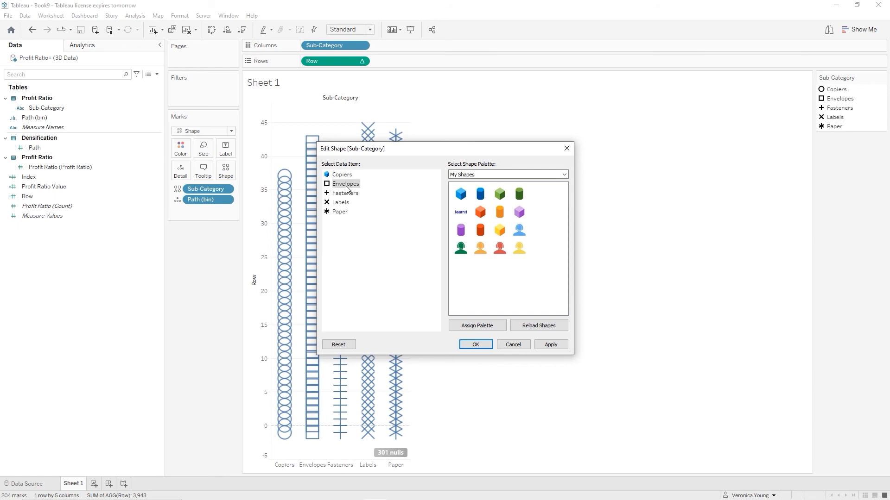
click(503, 197)
click(354, 198)
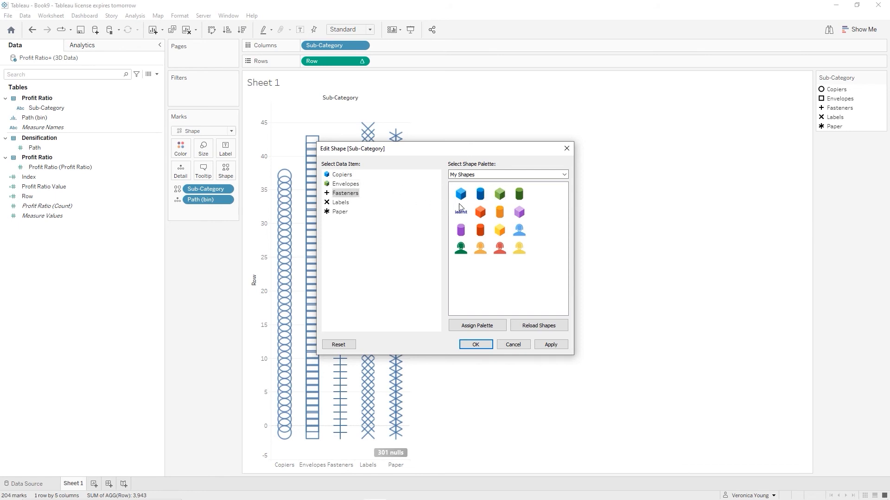
click(483, 214)
Assign the purple cube to Labels and the yellow cube to Paper, and confirm the shape assignments.
click(341, 204)
click(462, 211)
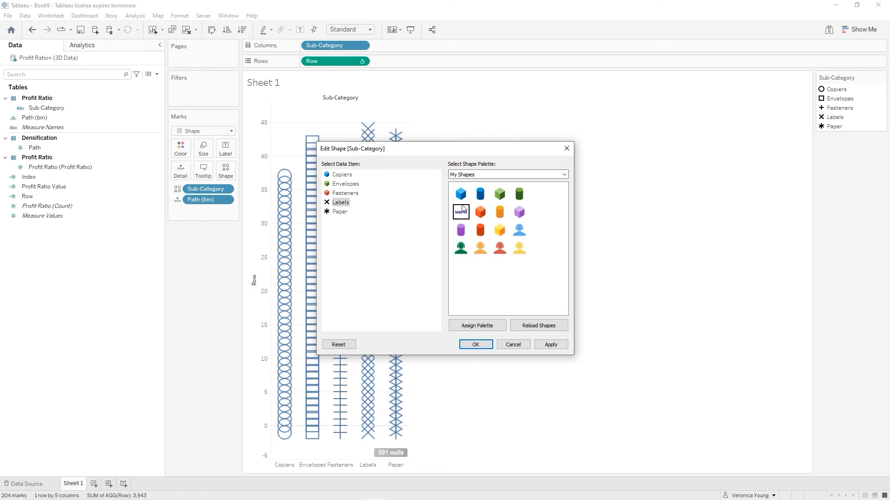
click(519, 212)
click(343, 212)
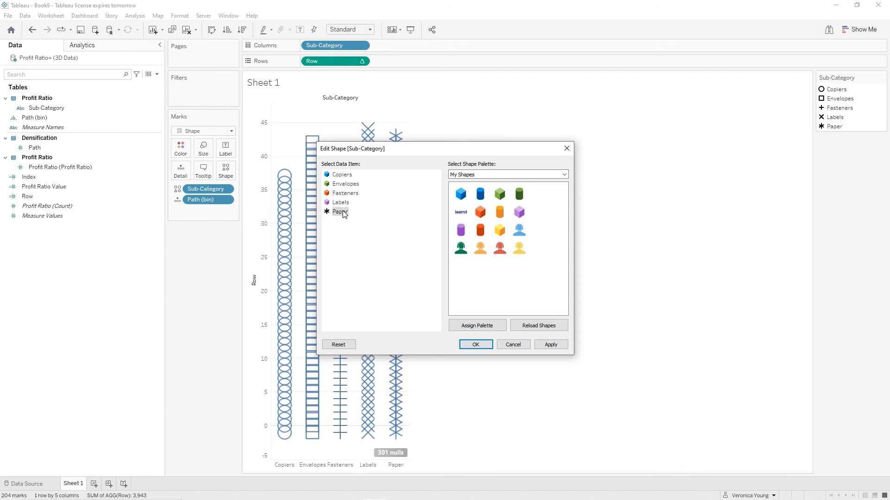
click(499, 231)
click(471, 346)
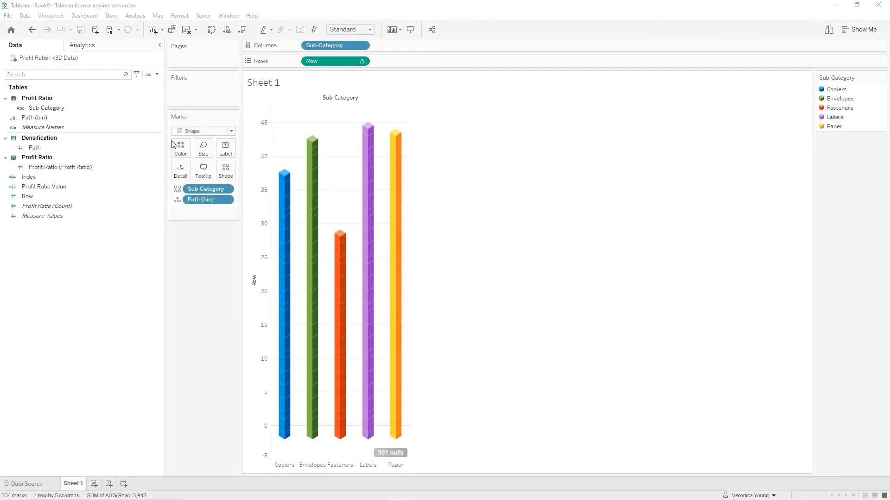
Fit the chart to Entire View and enlarge the marks so the stacked cubes form wide, solid columns.
click(370, 30)
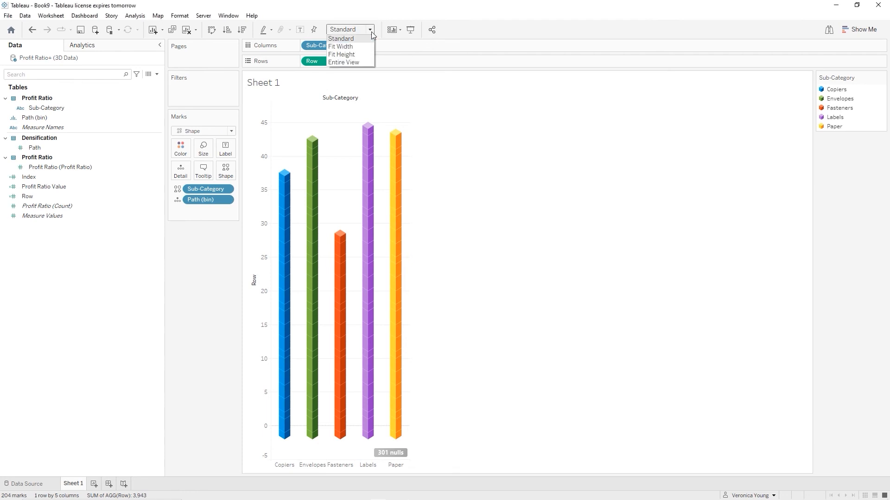
click(353, 65)
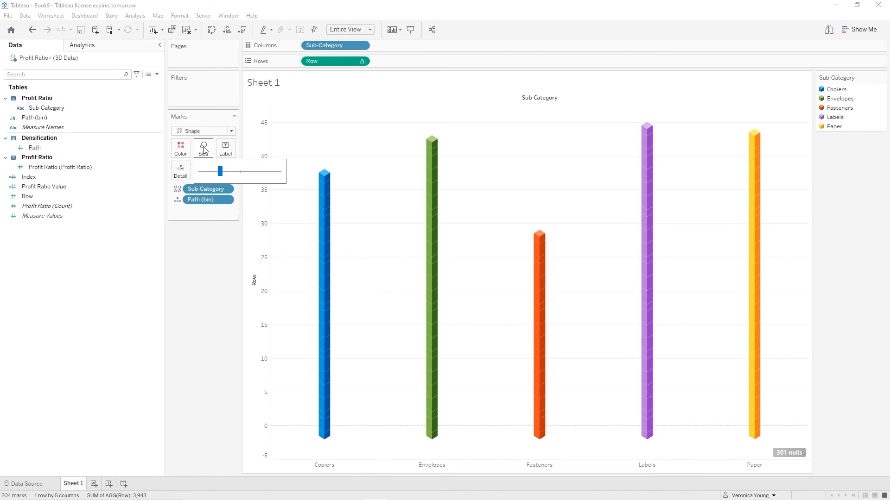
drag(222, 178, 240, 173)
click(233, 171)
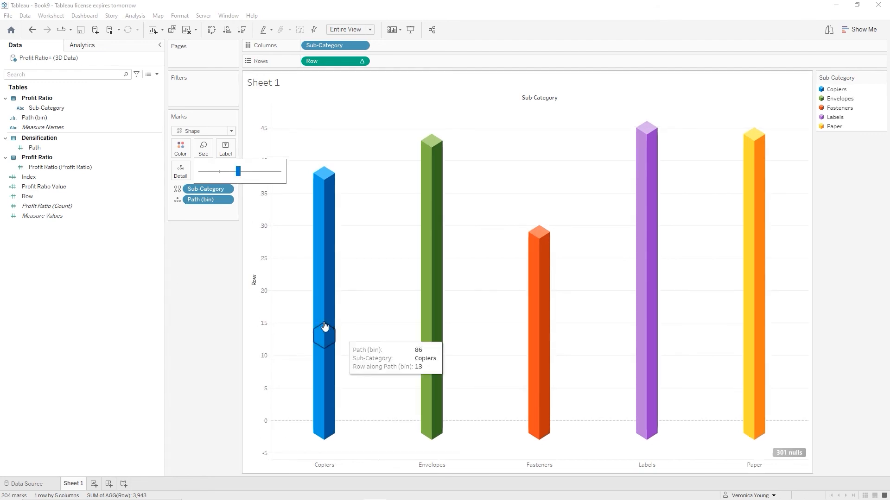
drag(242, 177, 245, 178)
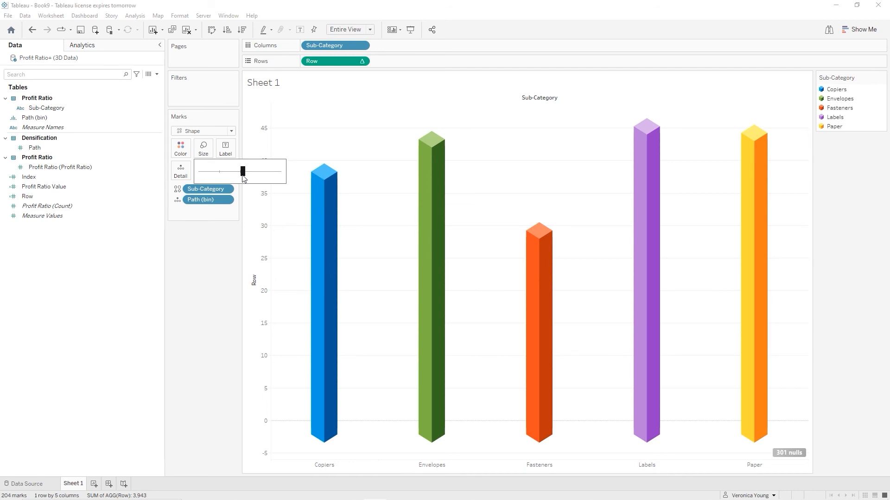
Hide the header of the Row axis.
right_click(261, 284)
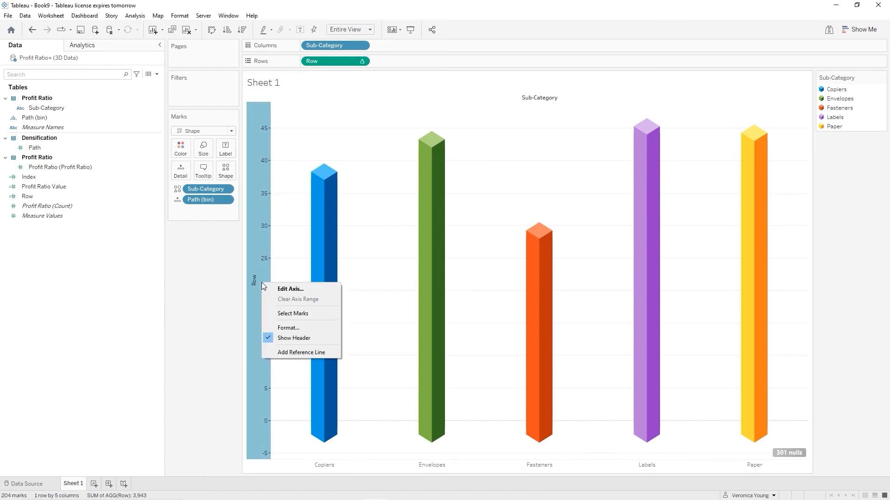
click(282, 339)
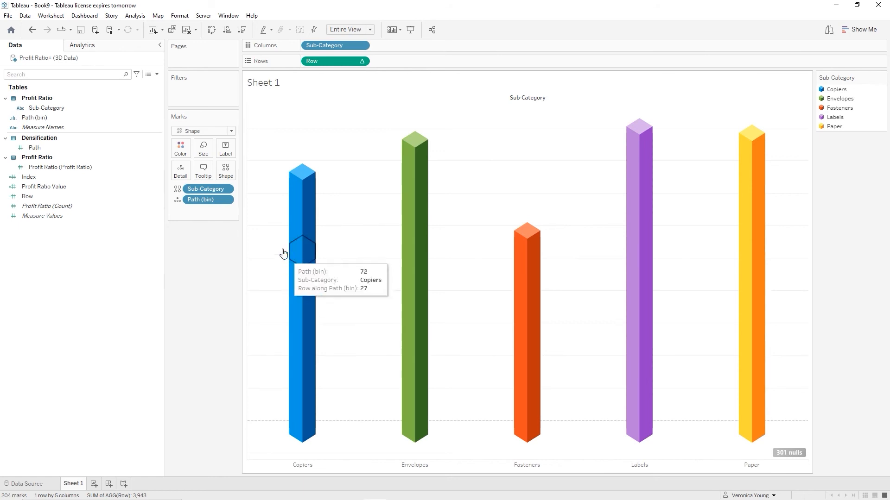
Format the sheet's lines, setting both Zero Lines and Axis Rulers to None.
right_click(316, 60)
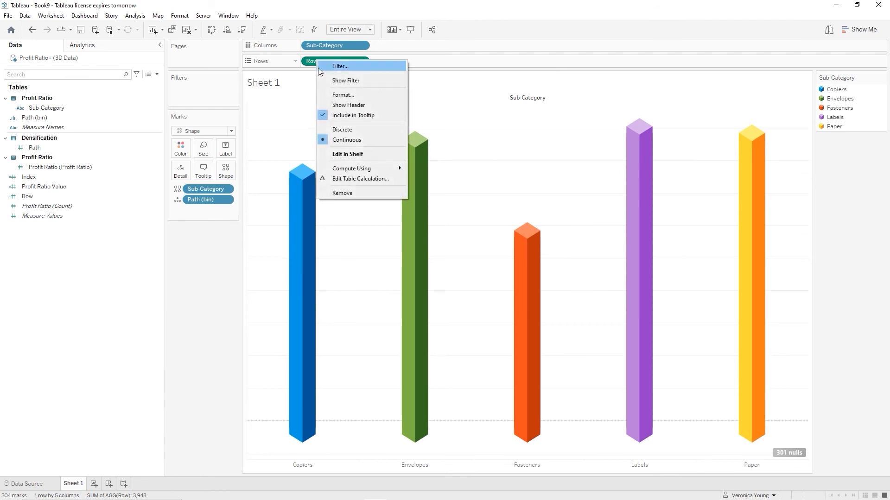
click(339, 94)
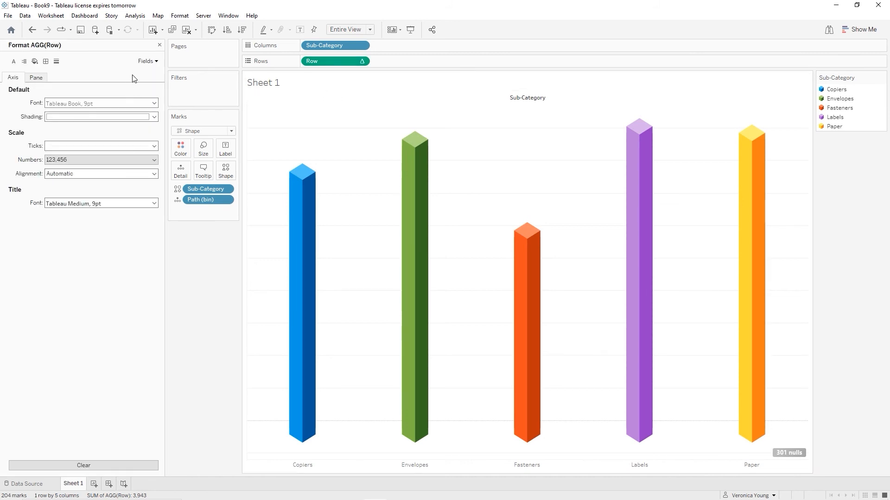
right_click(332, 125)
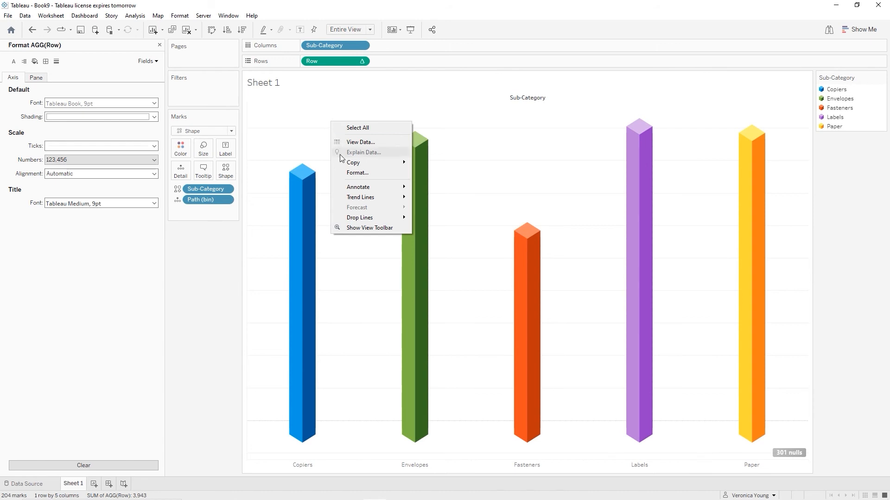
click(355, 178)
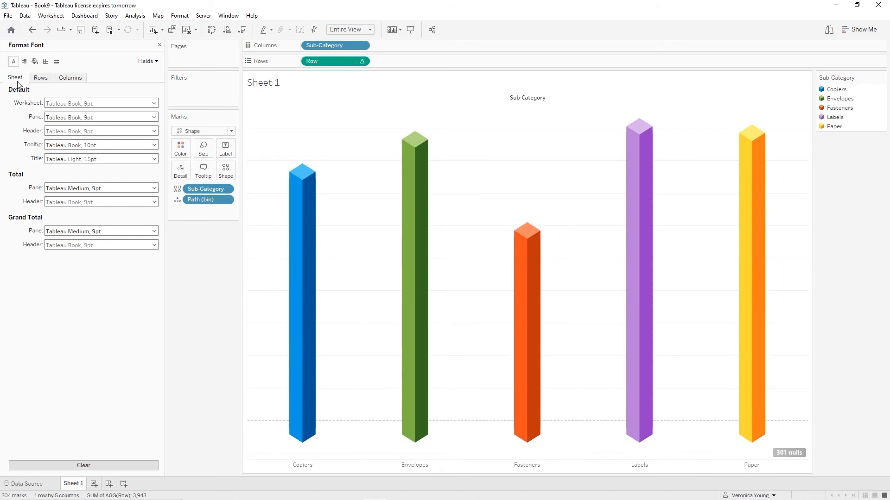
click(56, 61)
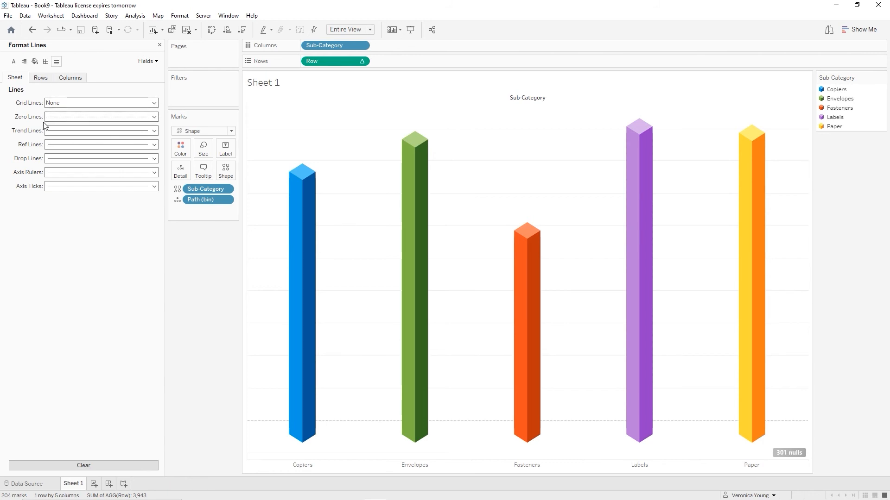
click(155, 117)
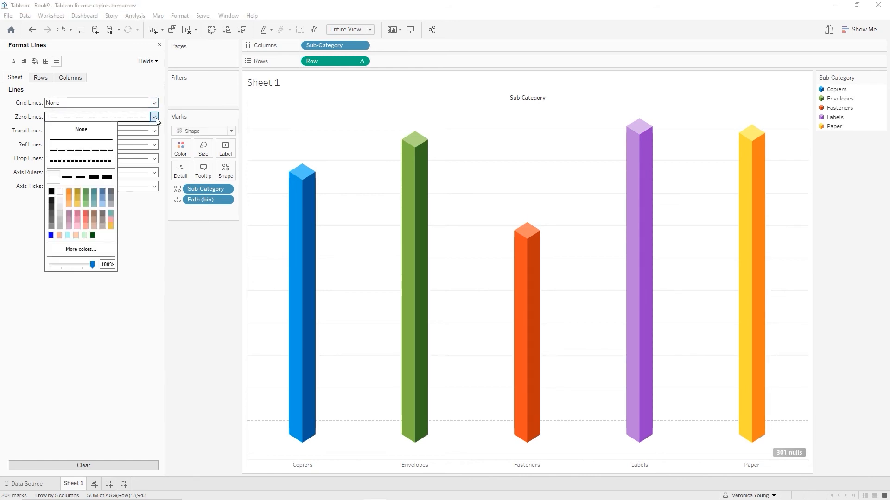
click(88, 133)
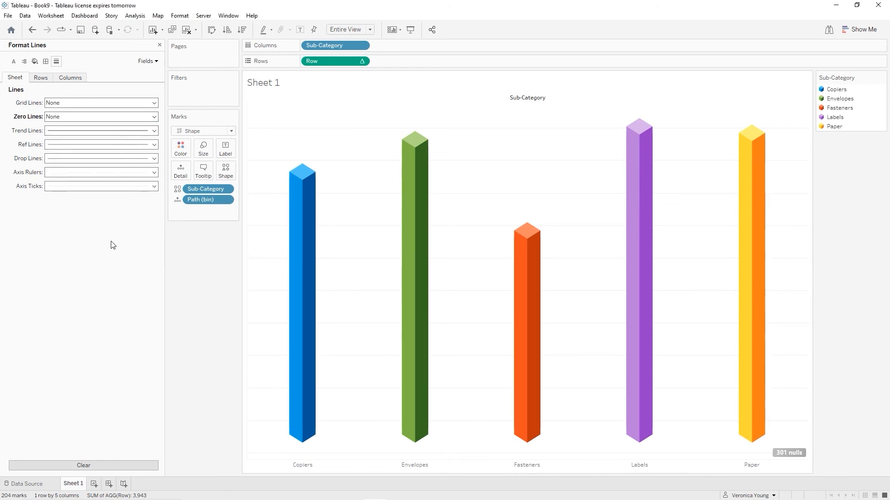
click(130, 173)
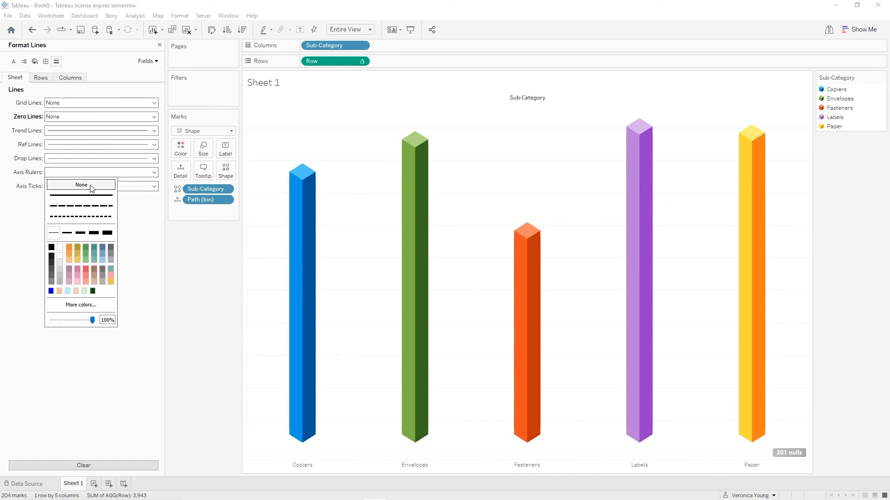
click(111, 186)
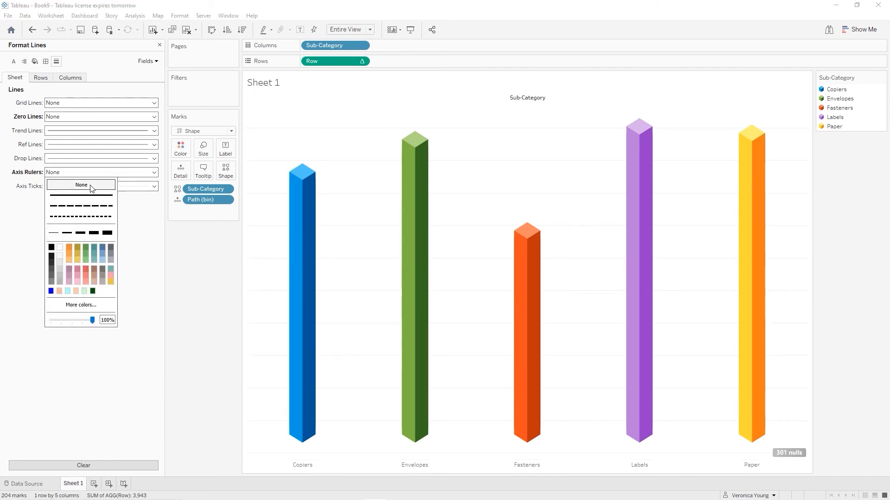
Set the Grid Lines of the rows to None and close the line formatting.
click(140, 238)
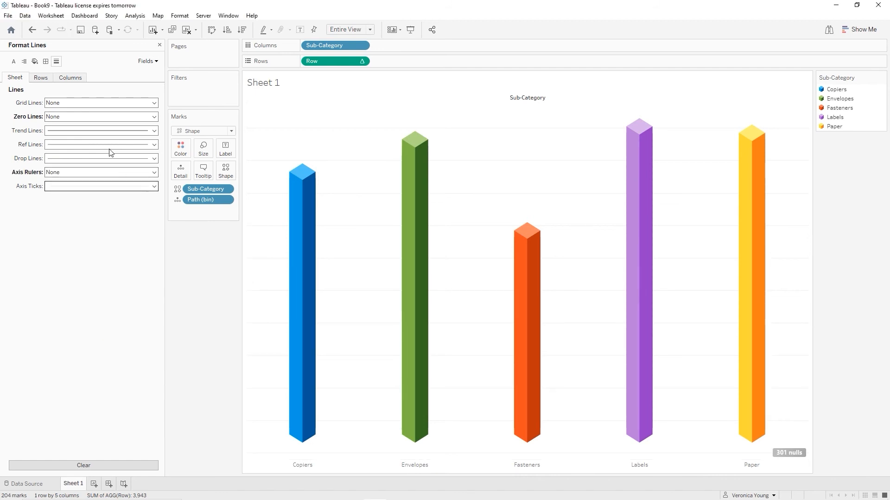
click(46, 81)
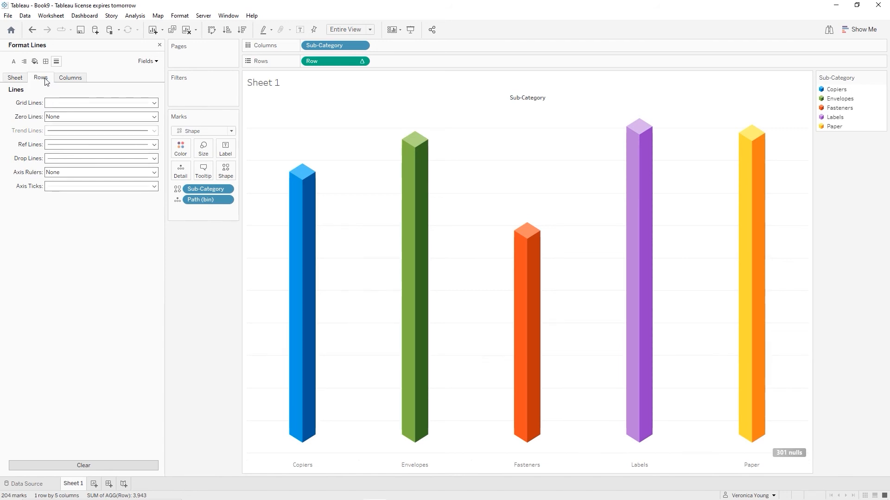
click(155, 104)
click(85, 117)
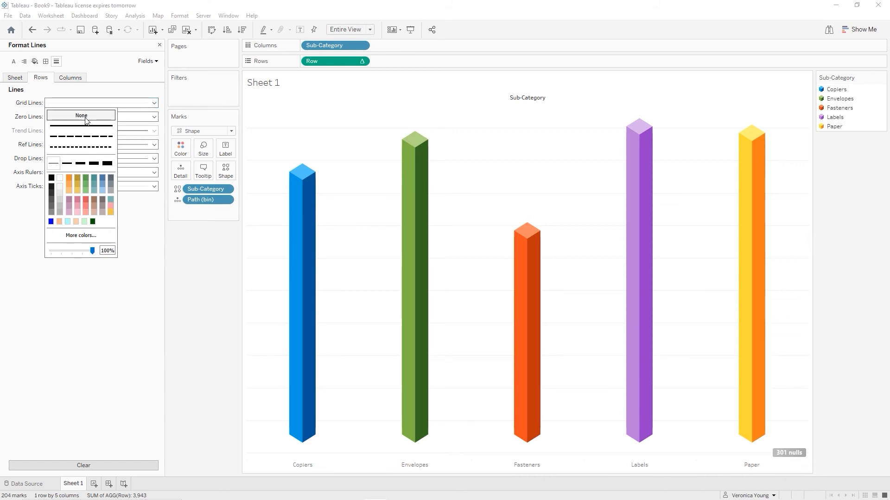
click(135, 214)
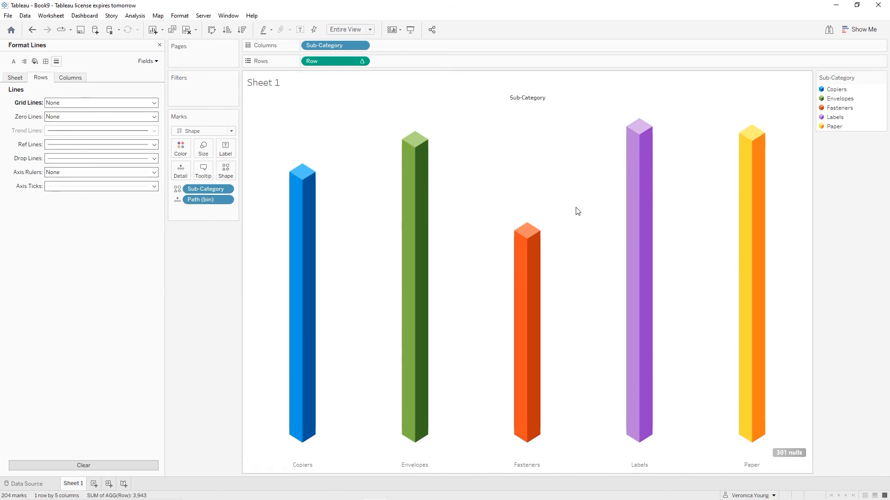
mouse_move(643, 446)
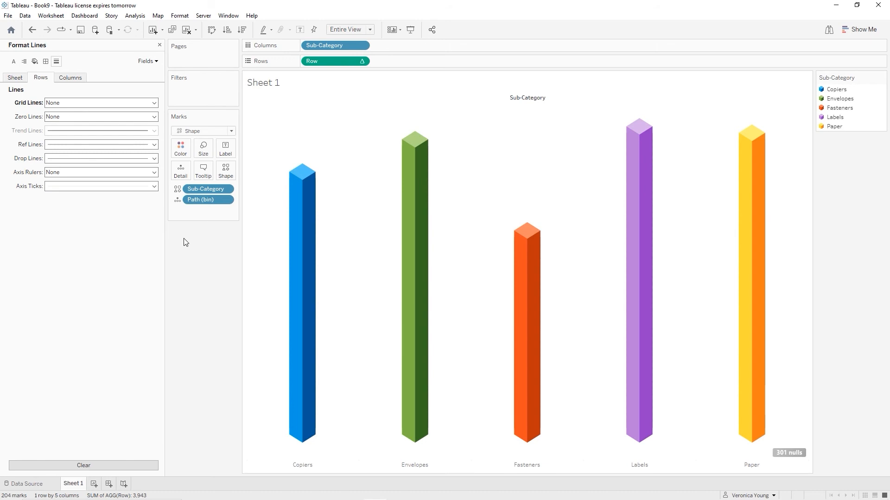
click(160, 45)
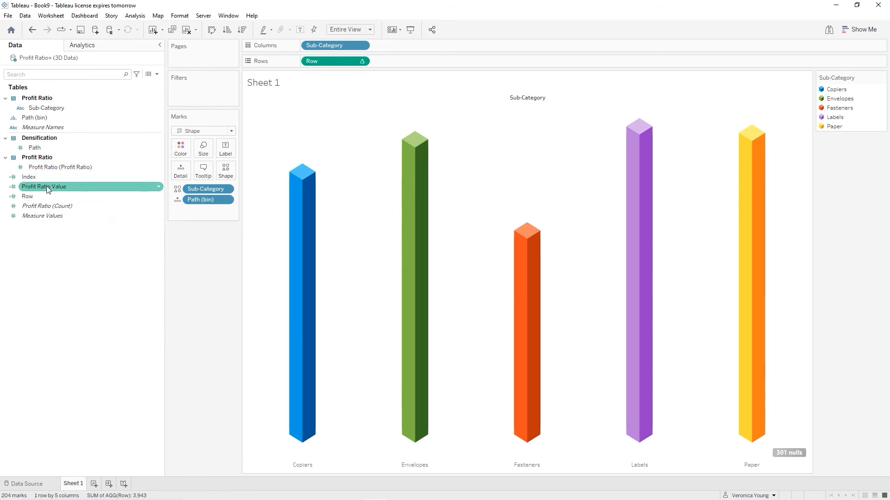
Label the marks with Profit Ratio Value and set the label font to 12 pt in gray.
drag(46, 186, 230, 150)
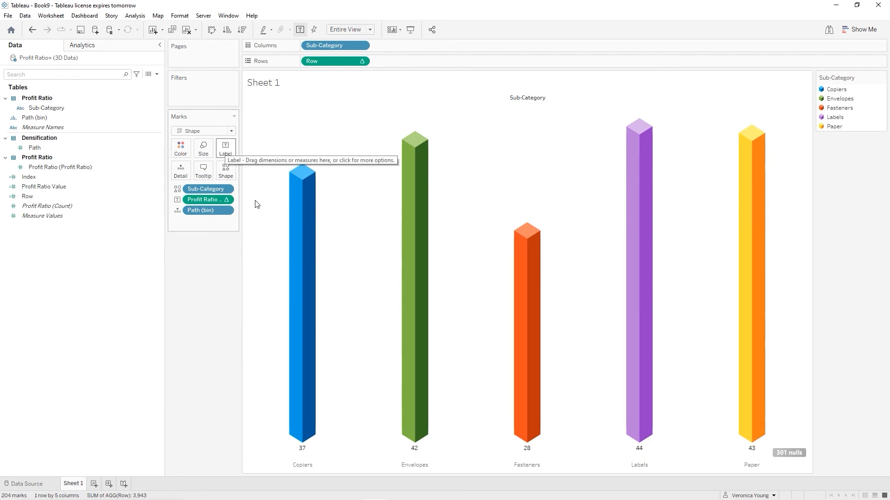
click(227, 152)
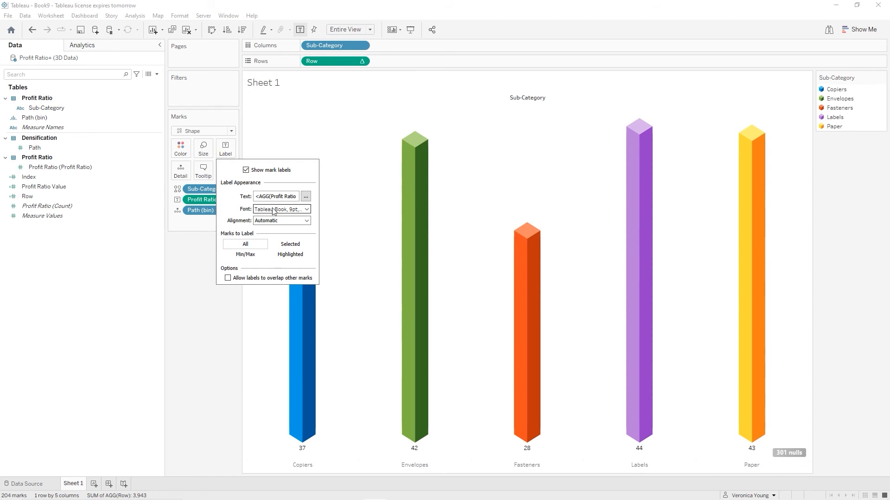
click(306, 210)
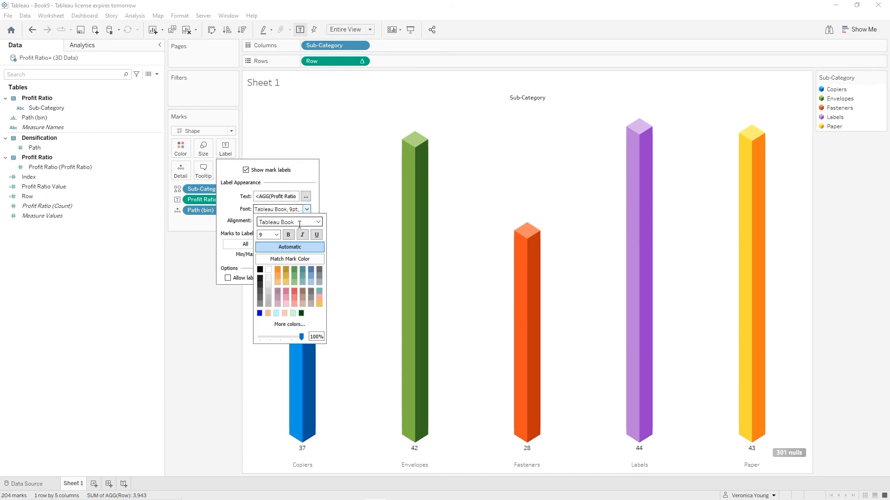
click(276, 235)
click(262, 269)
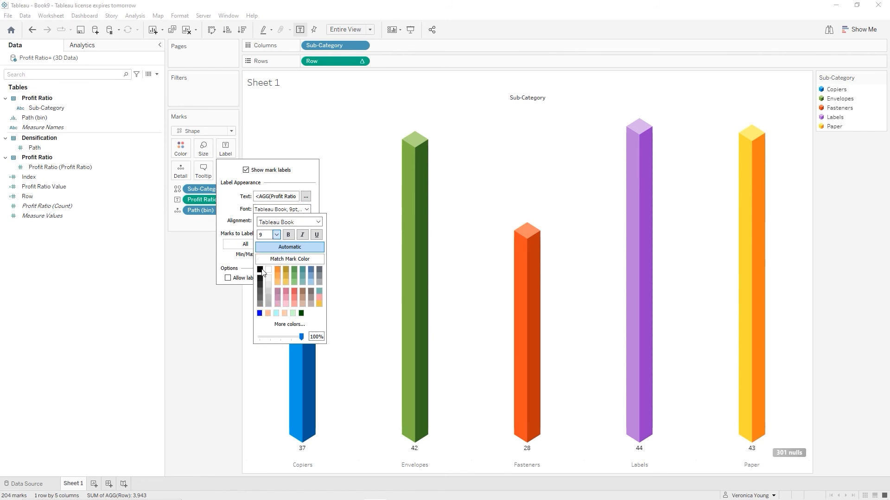
click(260, 296)
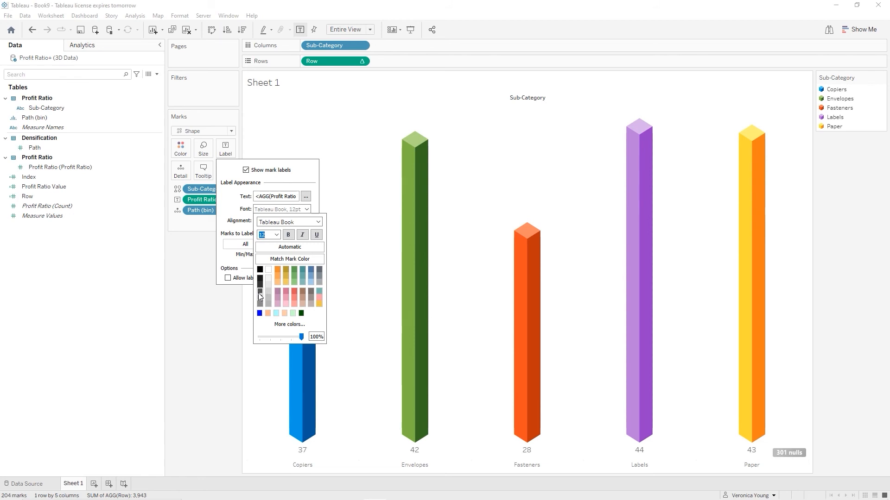
Append a % sign after the Profit Ratio Value field in the label text and apply the change.
click(305, 197)
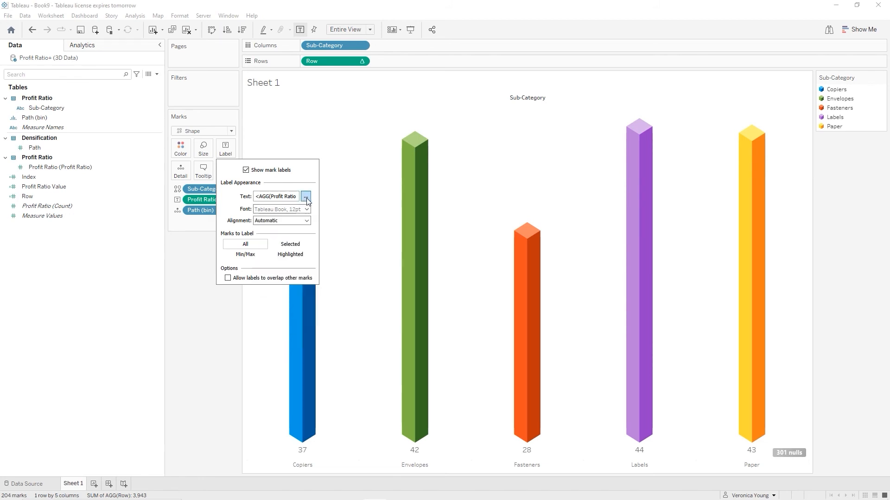
click(306, 197)
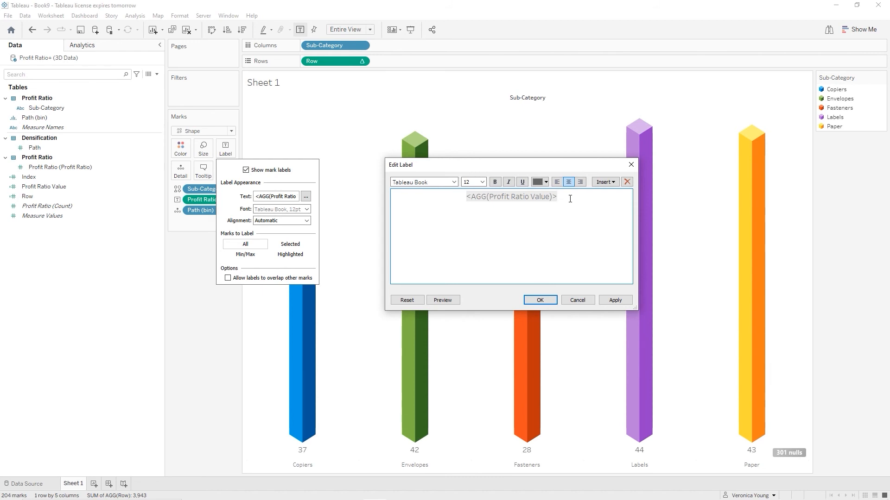
text(%)
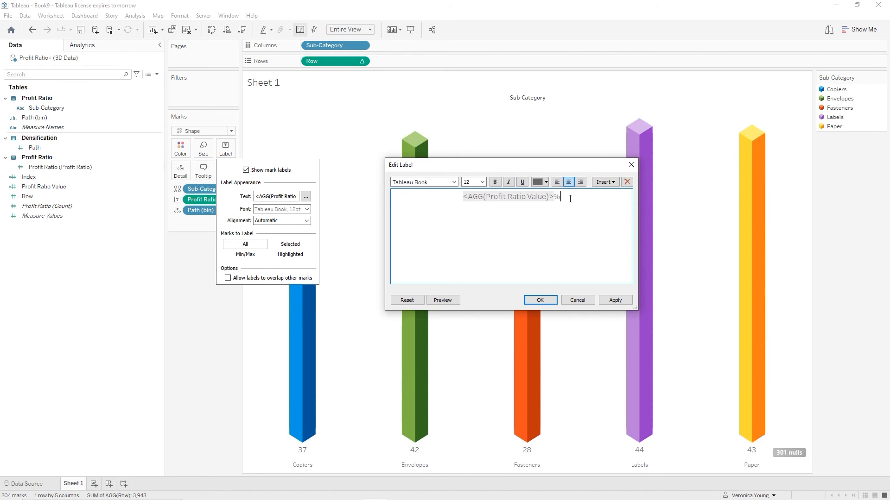
click(618, 300)
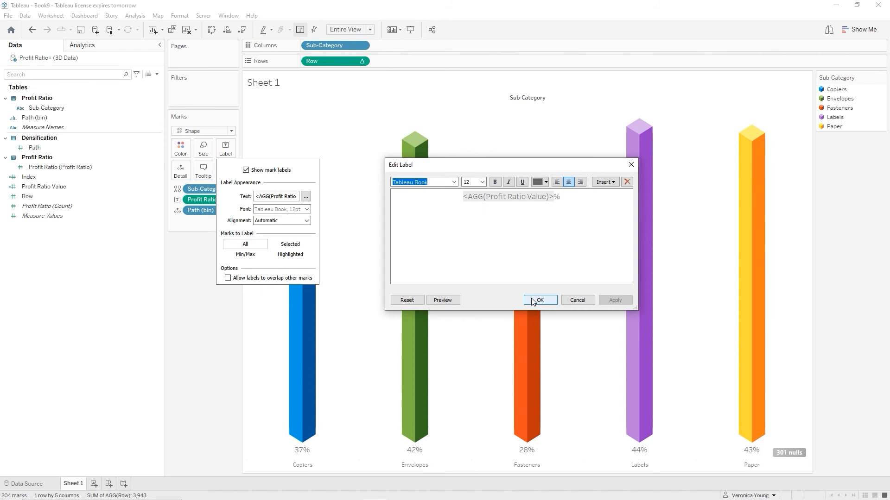
click(533, 302)
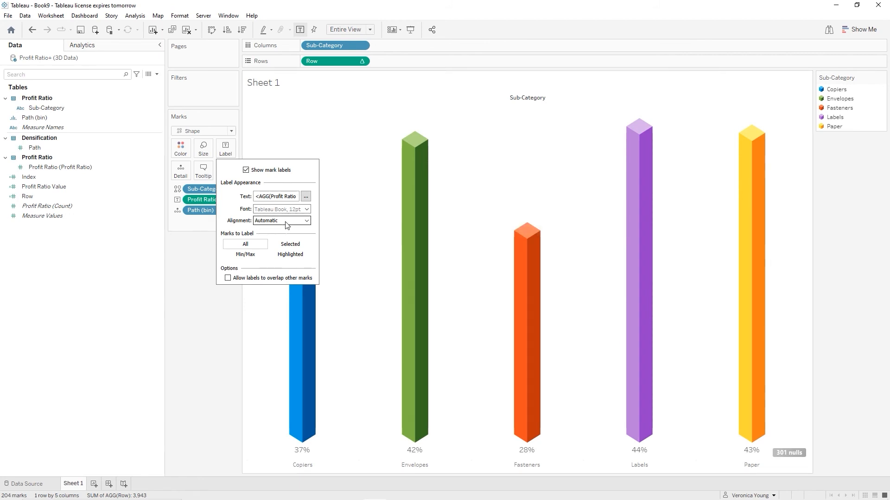
Set the vertical alignment of the mark labels to Top.
click(306, 221)
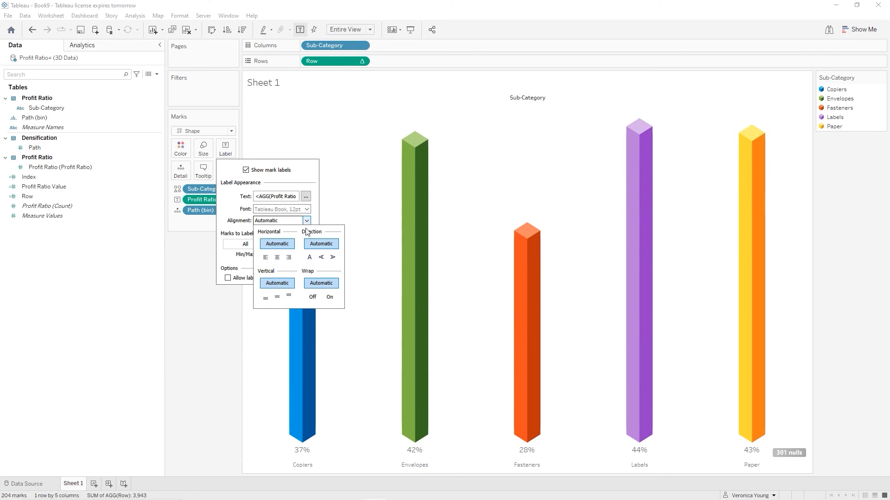
click(288, 297)
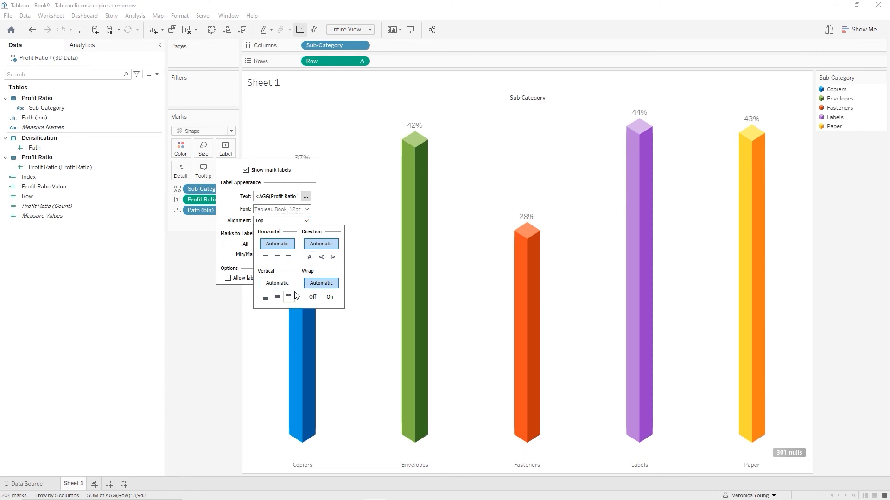
click(538, 149)
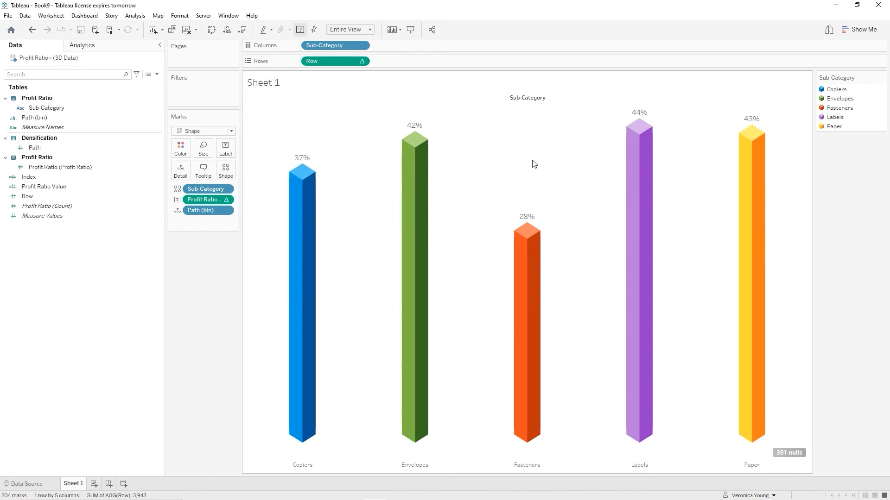
Format the Sub-Category field label with a default font size of 14 pt and close the formatting.
right_click(520, 99)
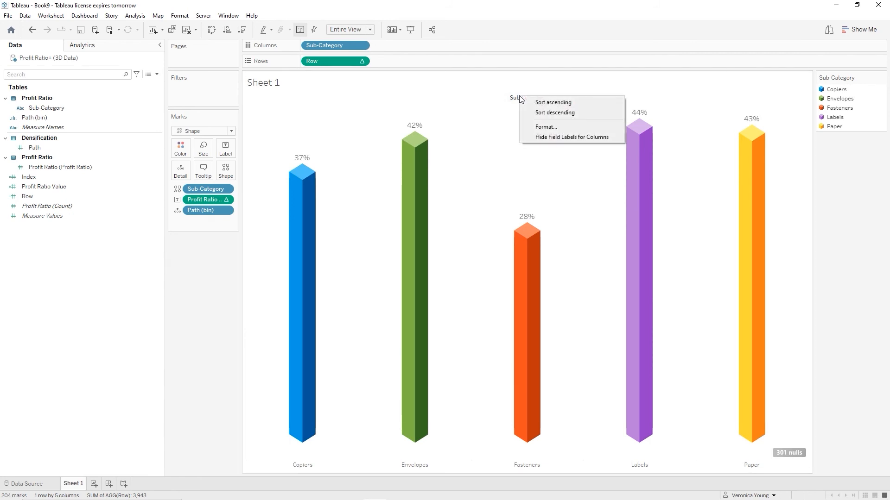
click(541, 128)
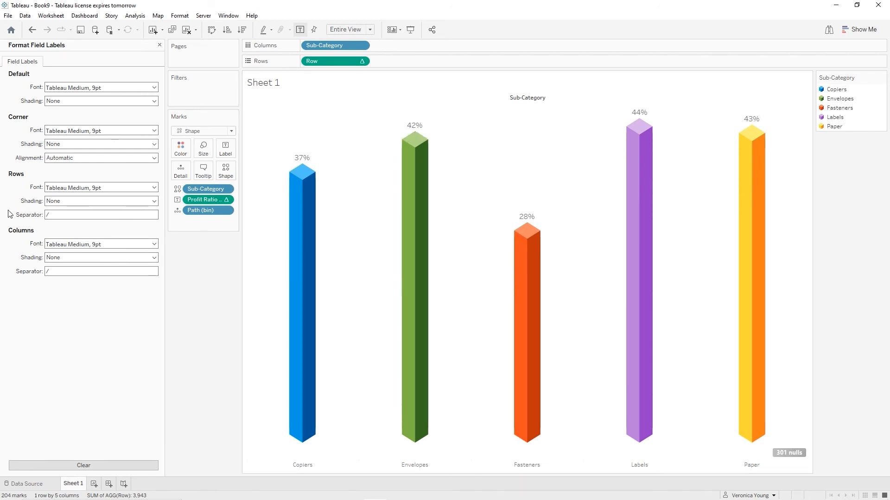
click(154, 88)
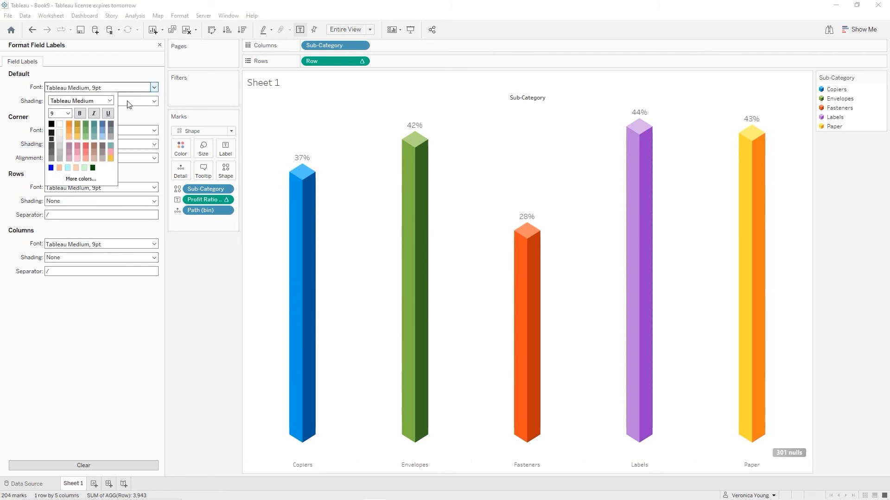
click(68, 115)
click(62, 152)
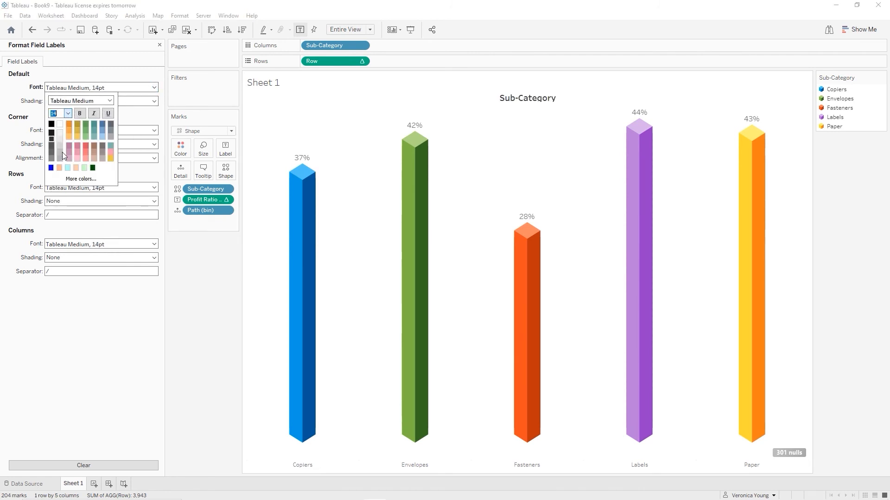
click(268, 271)
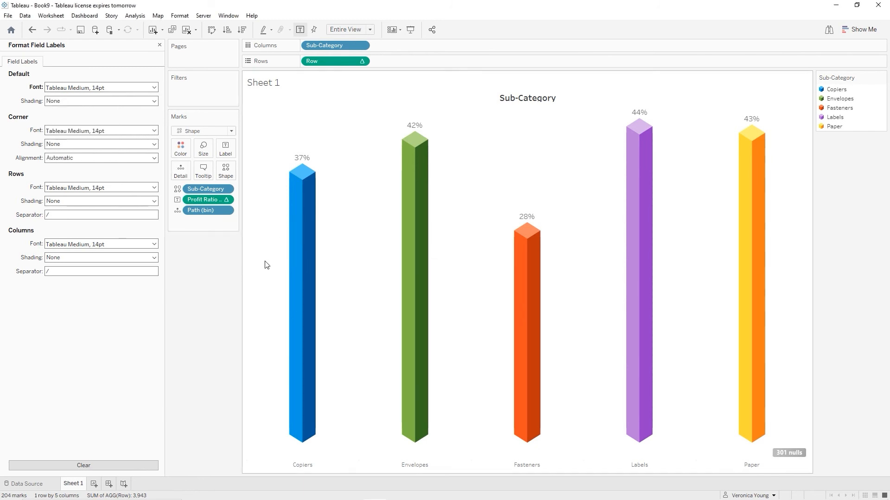
click(159, 45)
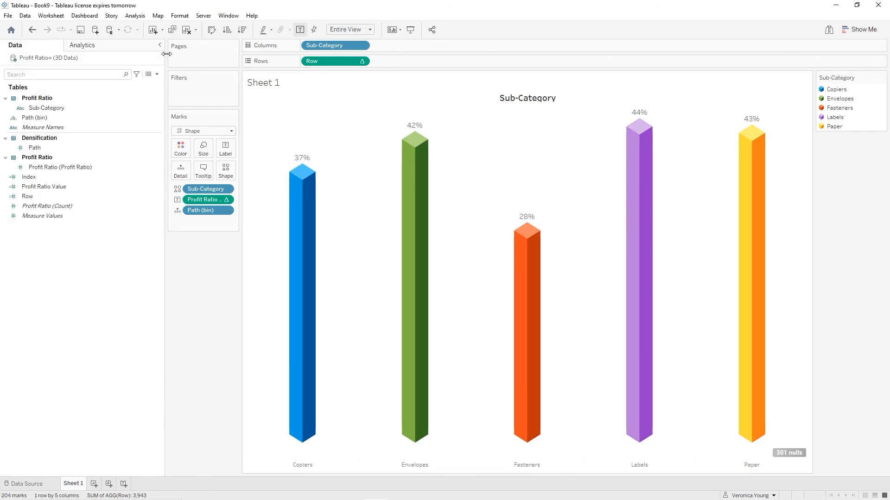
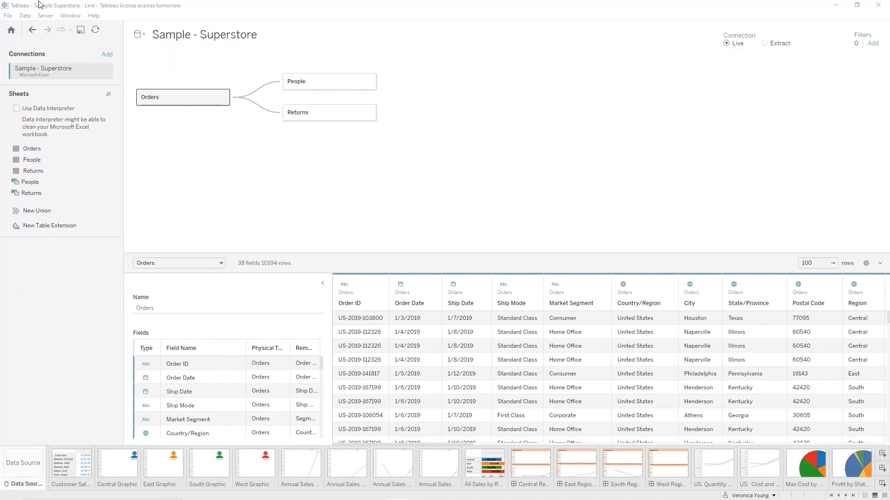
Save the Sample Superstore - Live workbook, then open the 3D Data workbook from a new workbook's start page.
click(80, 32)
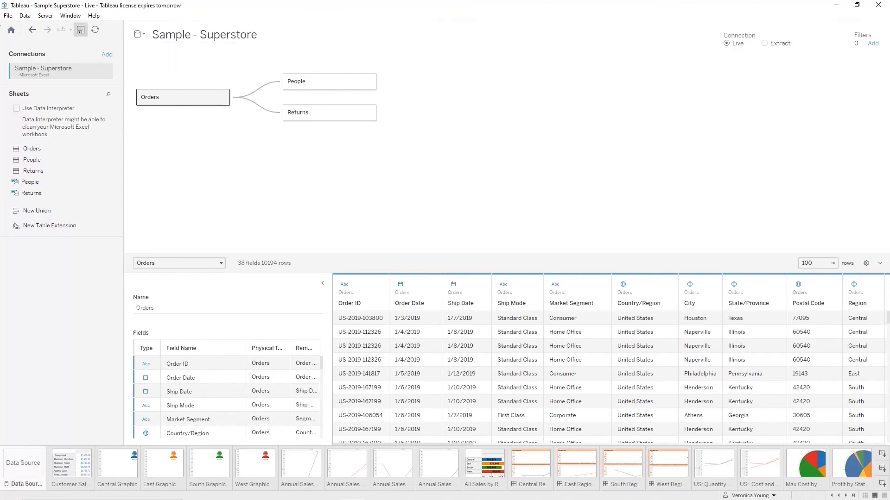
click(9, 17)
click(15, 26)
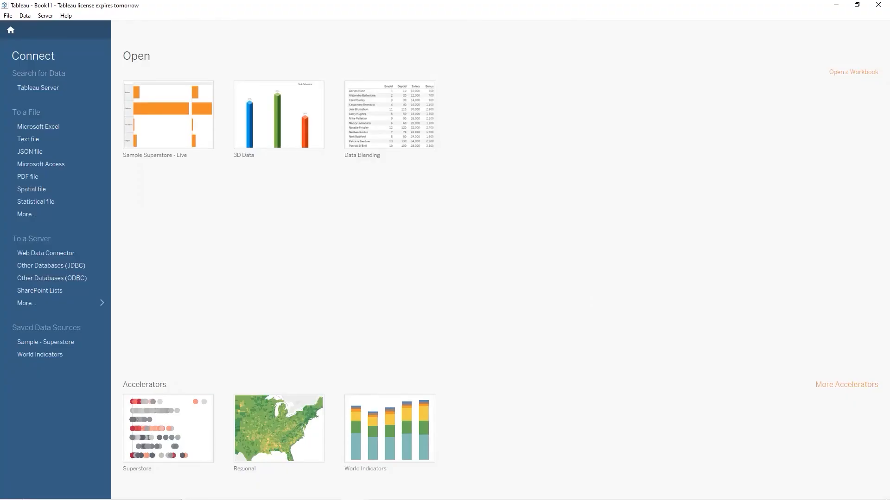
click(253, 127)
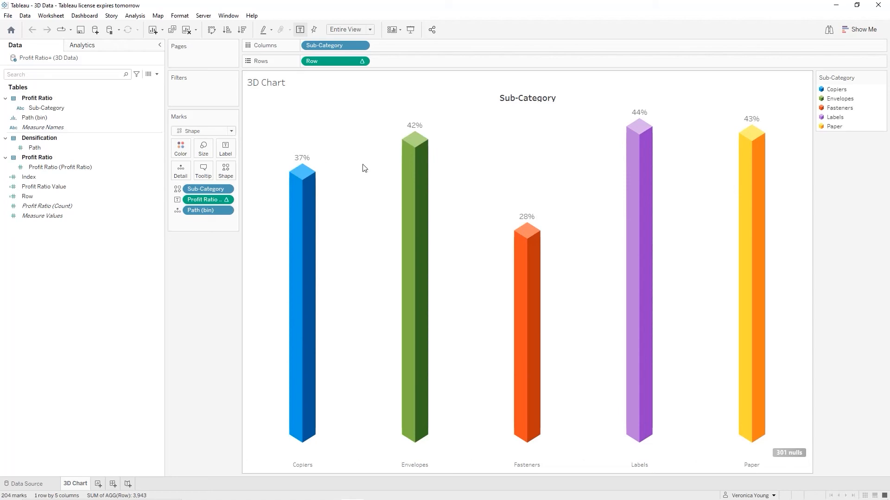
Export the workbook as a Tableau Packaged Workbook named "3D Data - Packaged" in the Workbooks folder.
click(8, 17)
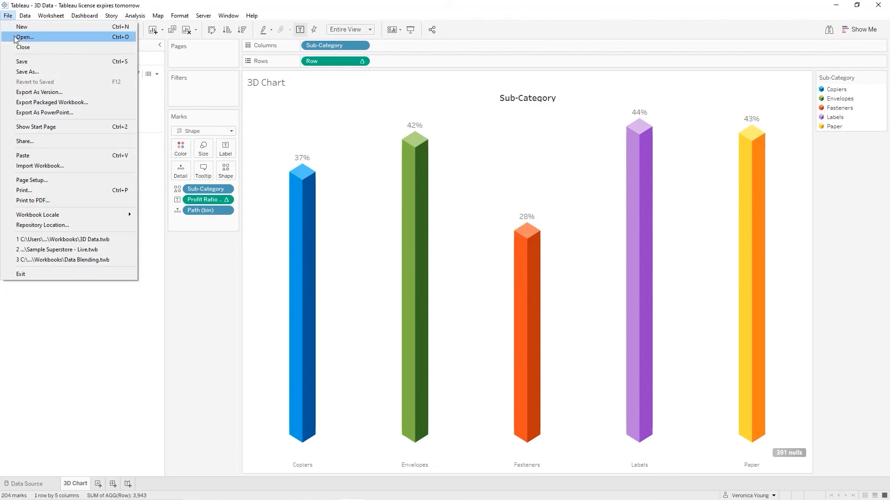
click(58, 102)
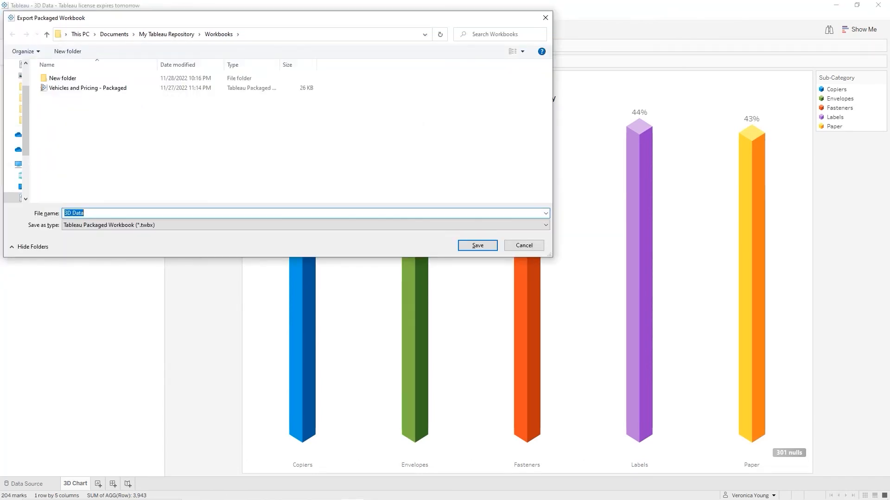
click(102, 214)
text(- Packaged)
double_click(280, 65)
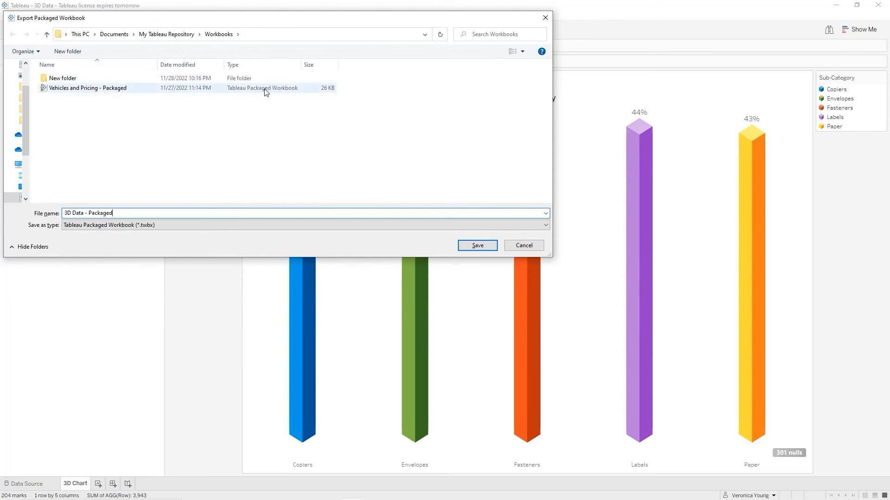
click(473, 249)
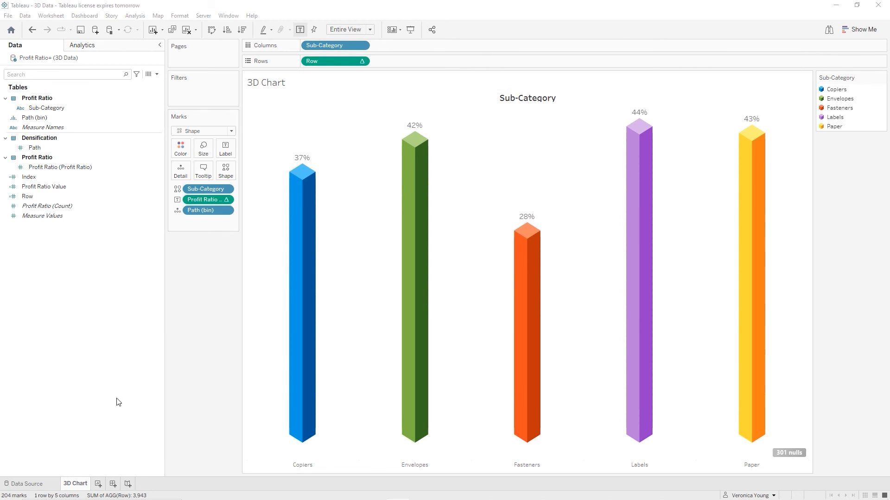
Create a new dashboard and set its fixed size to a custom 1400 px wide by 900 px high.
click(113, 485)
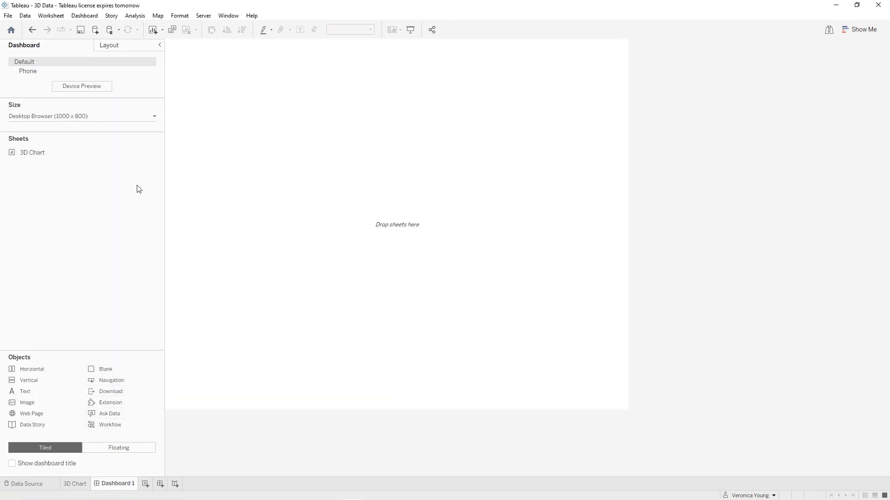
mouse_move(26, 156)
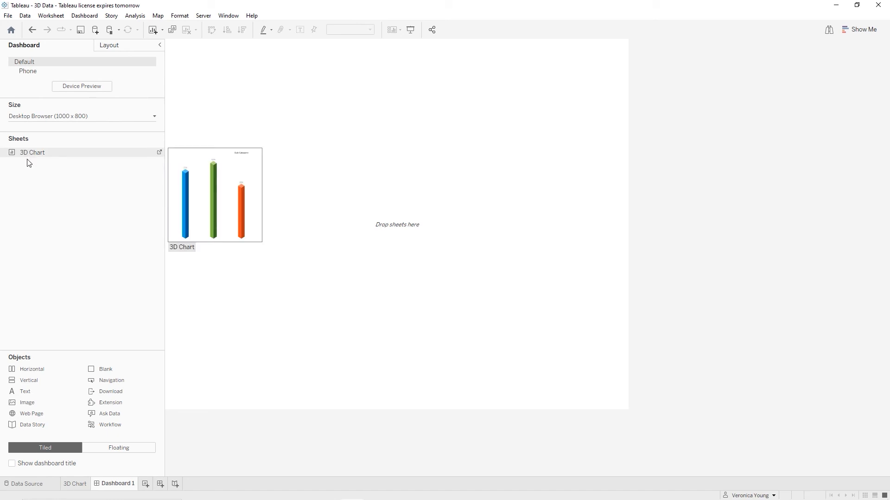
click(43, 117)
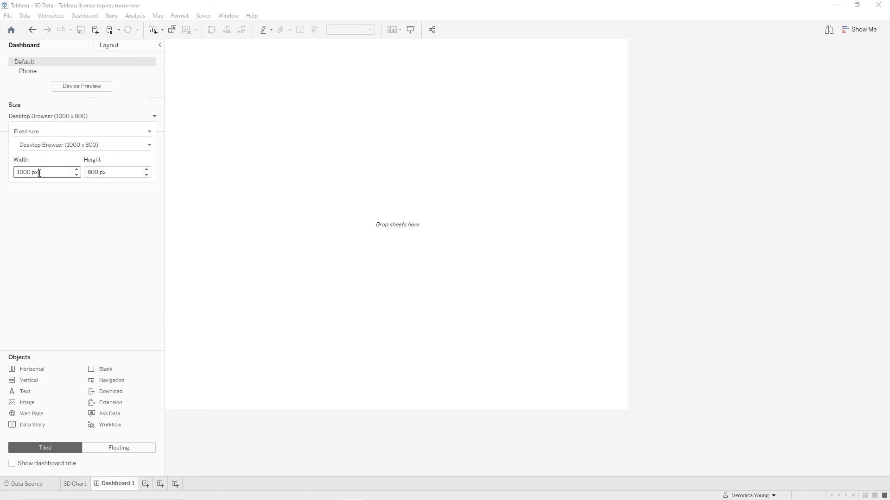
double_click(19, 172)
text(1400)
key(Tab)
text(900)
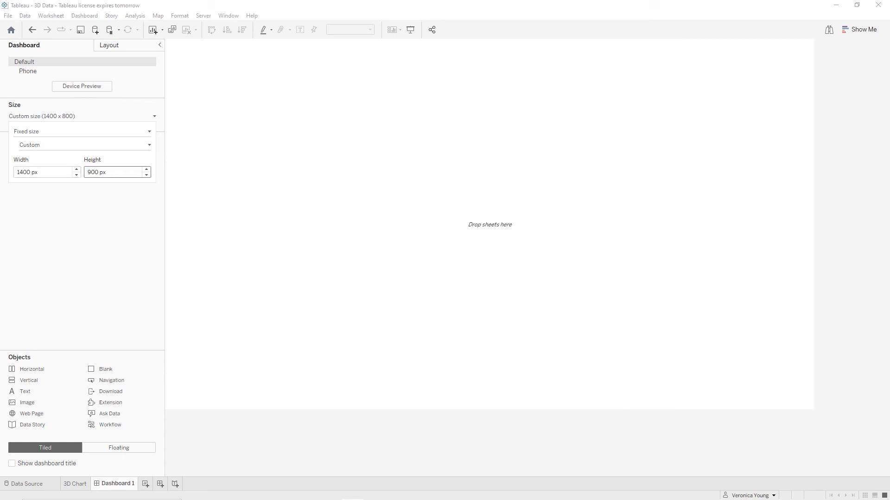
key(Return)
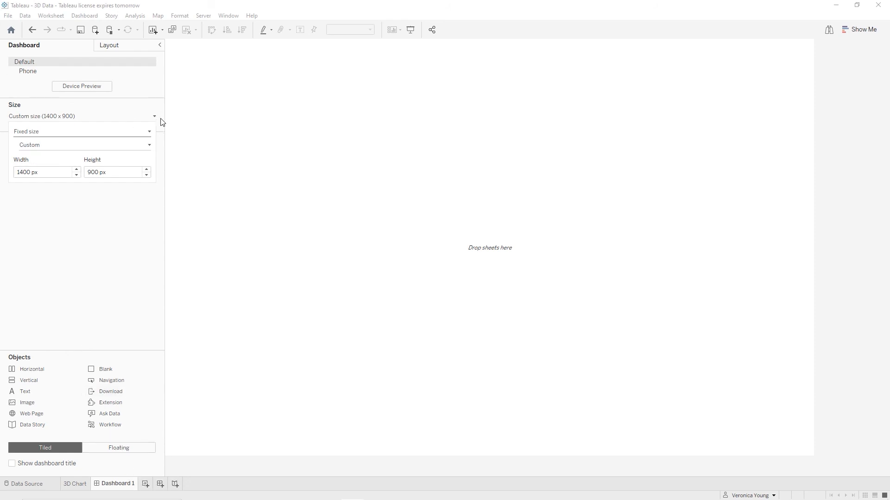
click(159, 146)
Place the 3D Chart sheet on the empty dashboard and select its Sub-Category legend container.
drag(30, 155, 571, 154)
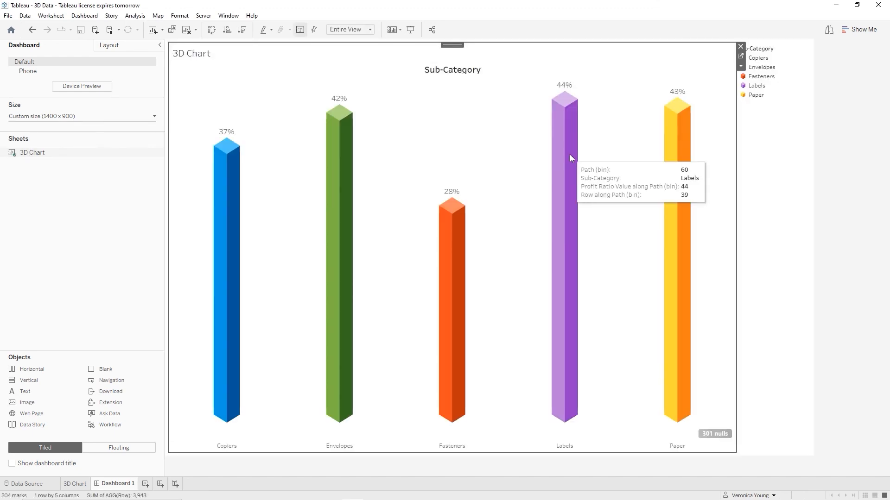
click(749, 124)
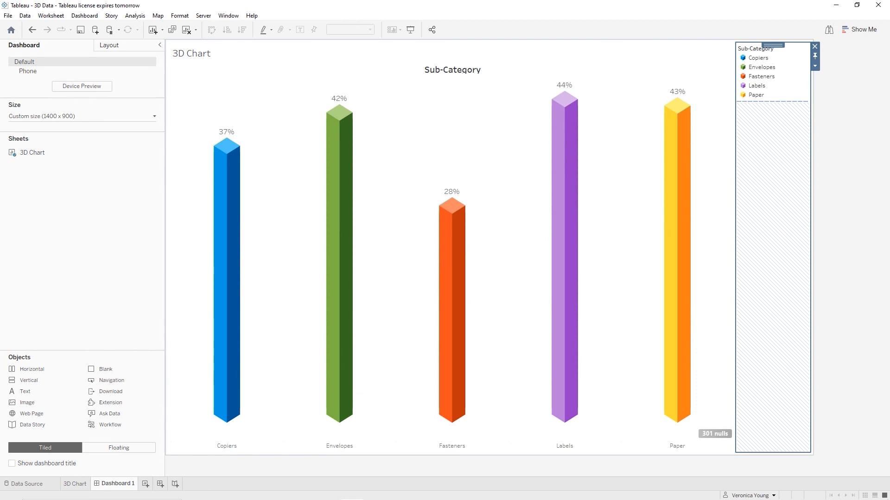
Rename the dashboard as "3D Sub-Category Profit Ratio".
double_click(119, 483)
text(3)
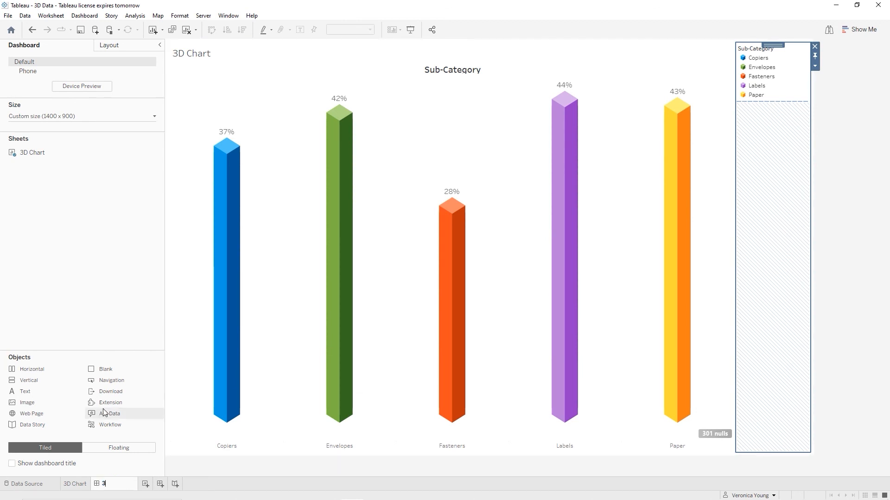
text(D Sub-Cag)
text(egory)
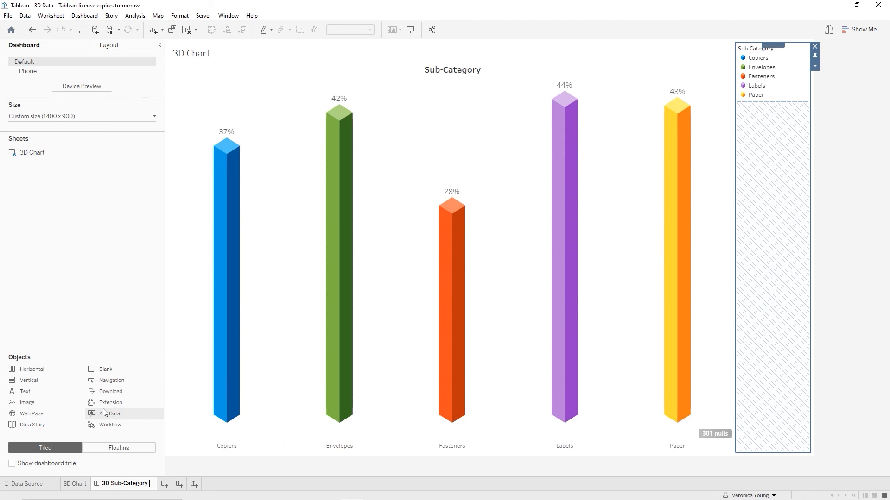
key(Return)
text(Profi)
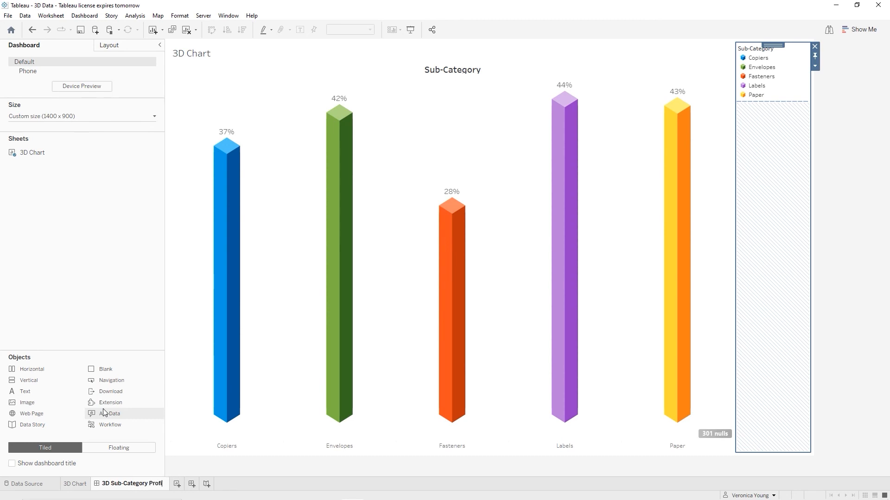
text(t Ratio)
key(Return)
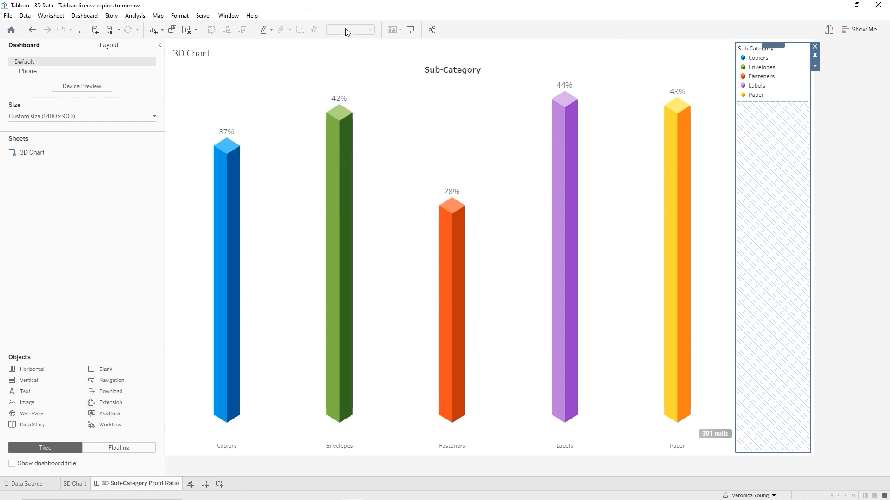
Hide the 3D Chart sheet's title on the dashboard and show the dashboard title instead.
right_click(193, 57)
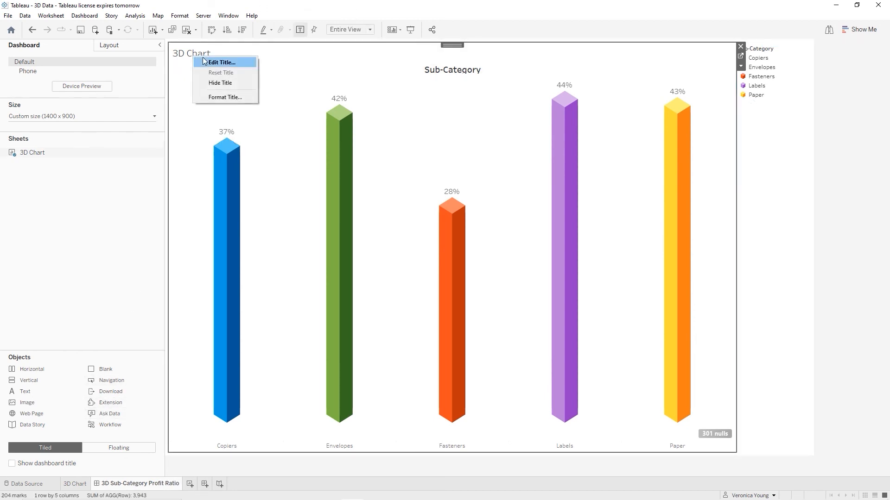
click(220, 84)
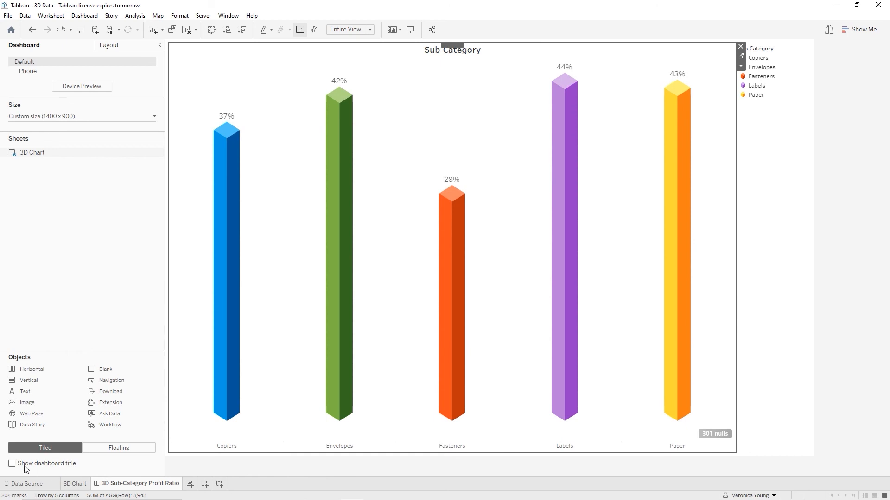
click(12, 464)
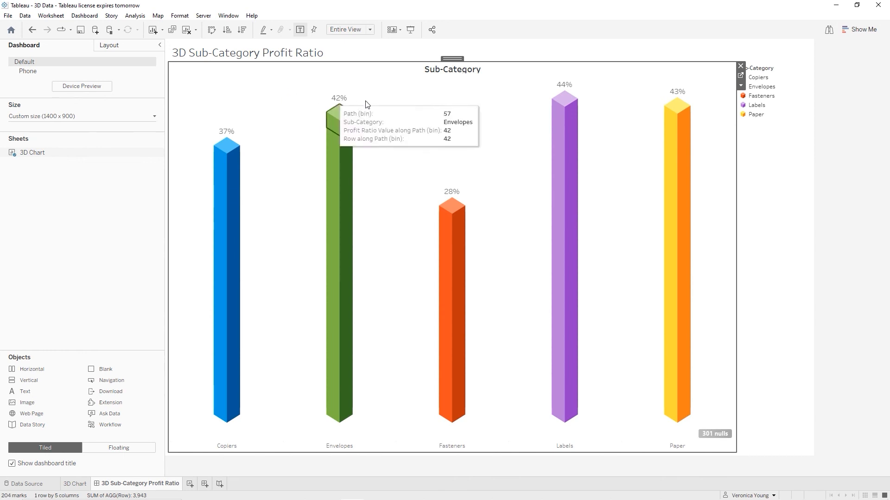
Sign in to Tableau Public with the account credentials and try to save the workbook there.
click(197, 17)
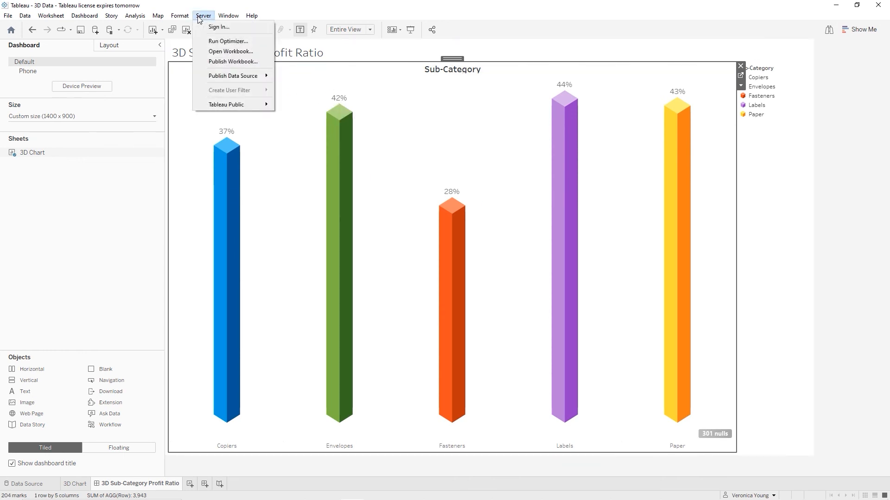
mouse_move(223, 106)
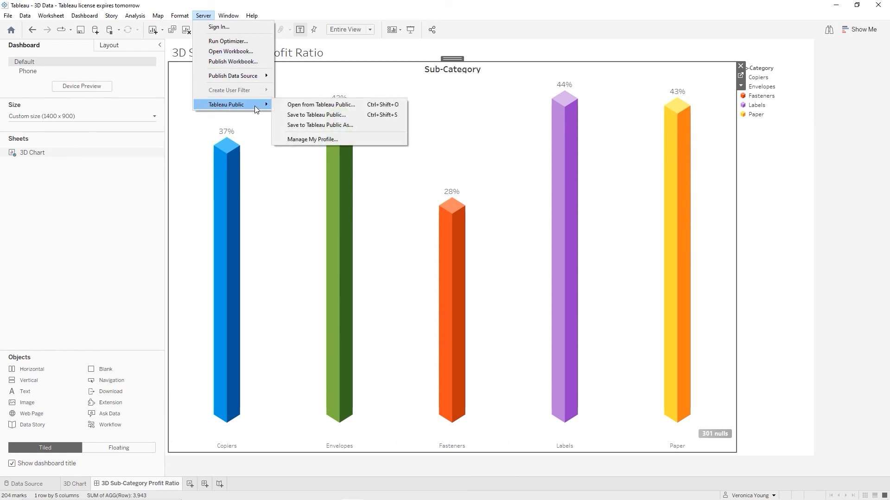
click(324, 115)
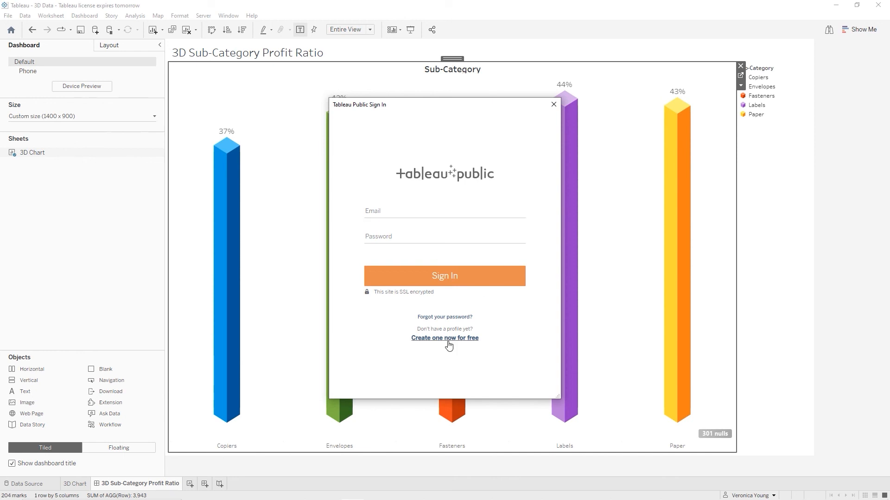
click(396, 212)
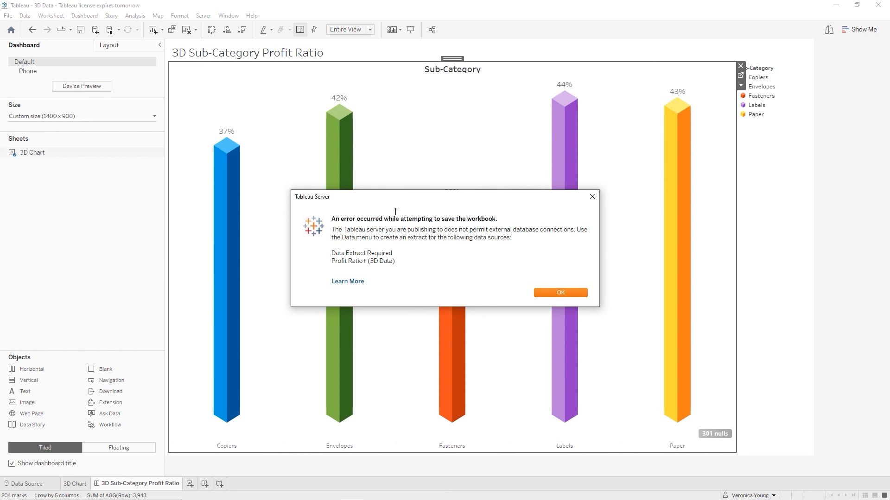
click(561, 293)
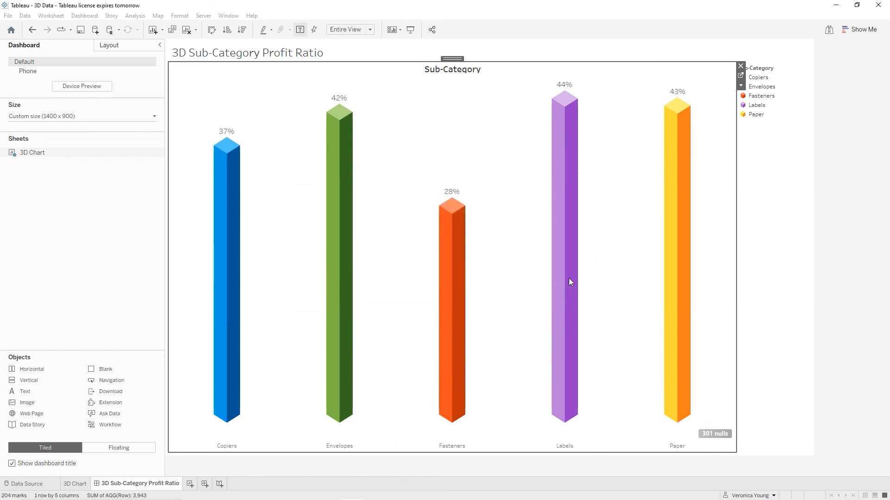
Extract the Profit Ratio+ (3D Data) source using Physical Tables storage, saving it as "Profit Ratio+ (3D Data)" in the Datasources folder.
click(23, 16)
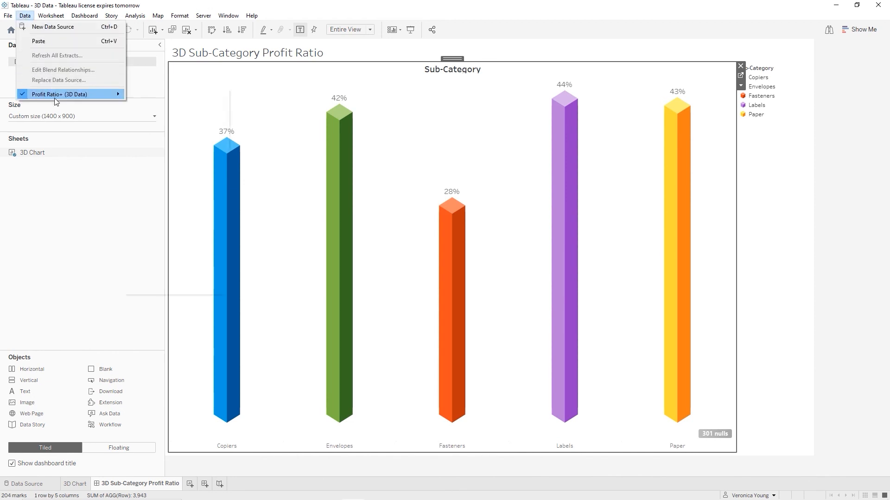
mouse_move(54, 98)
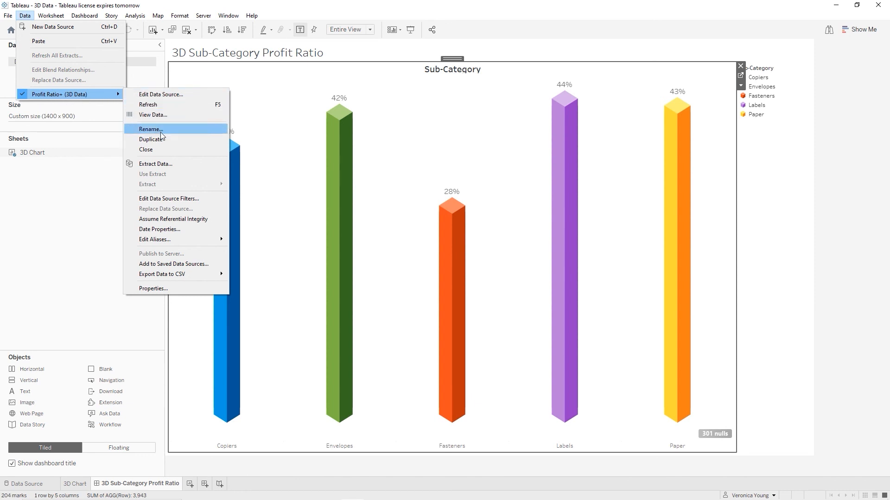
click(167, 165)
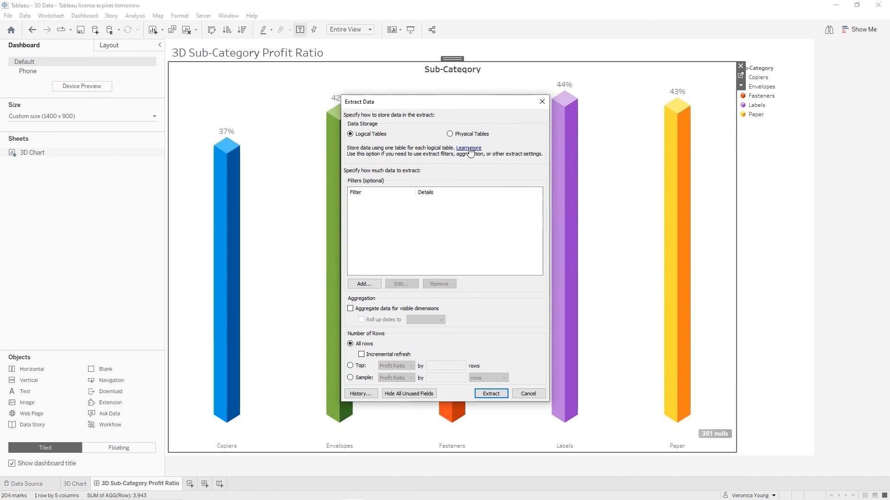
click(452, 135)
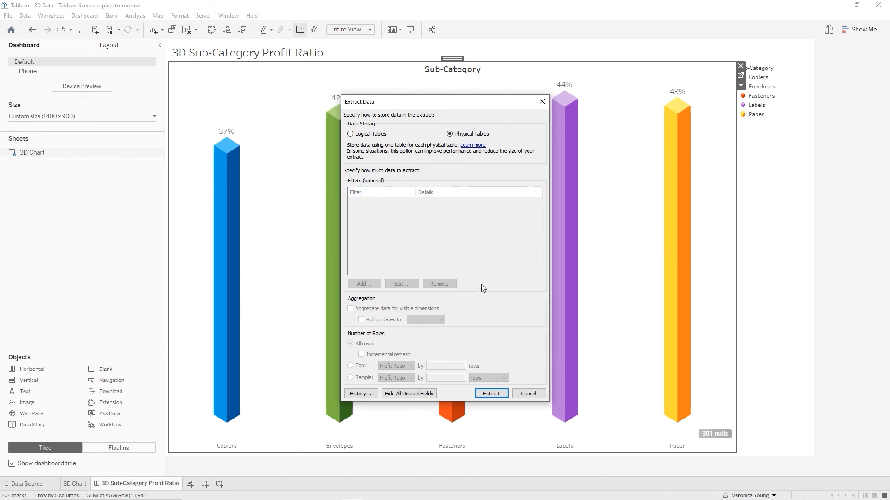
click(491, 394)
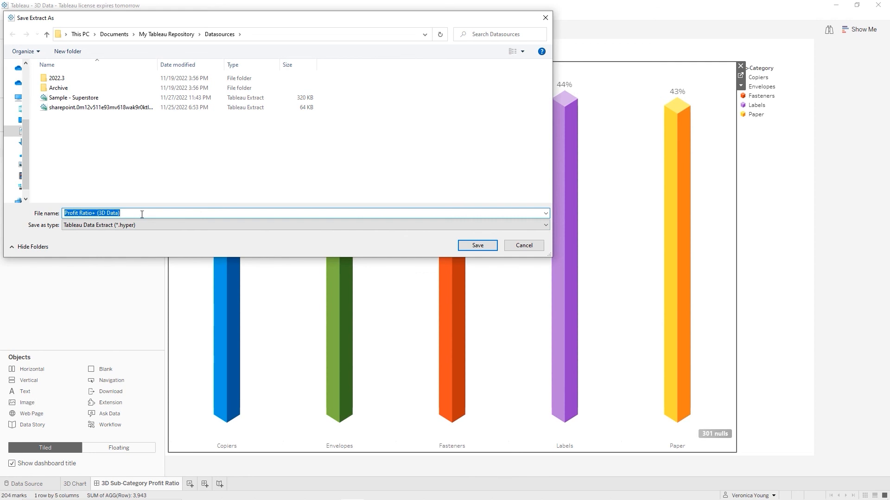
click(477, 246)
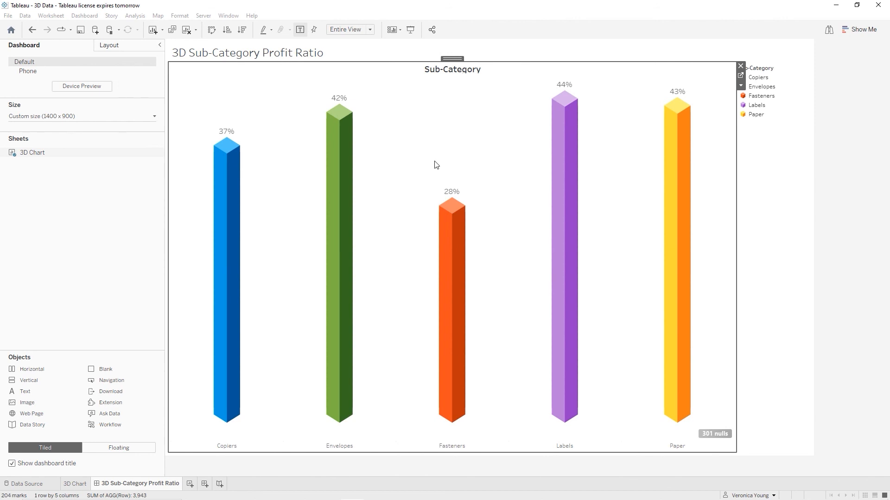
Save the workbook with its extracted data to Tableau Public.
key(alt+s)
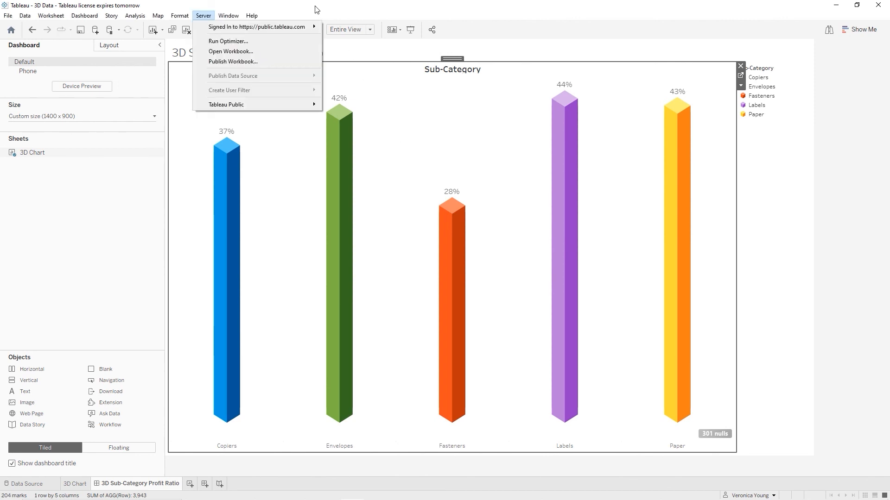
key(Escape)
click(203, 15)
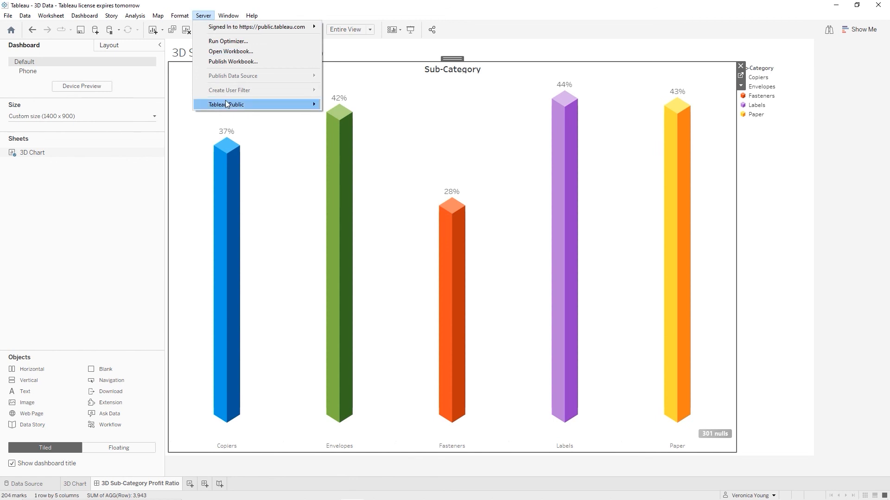
mouse_move(227, 103)
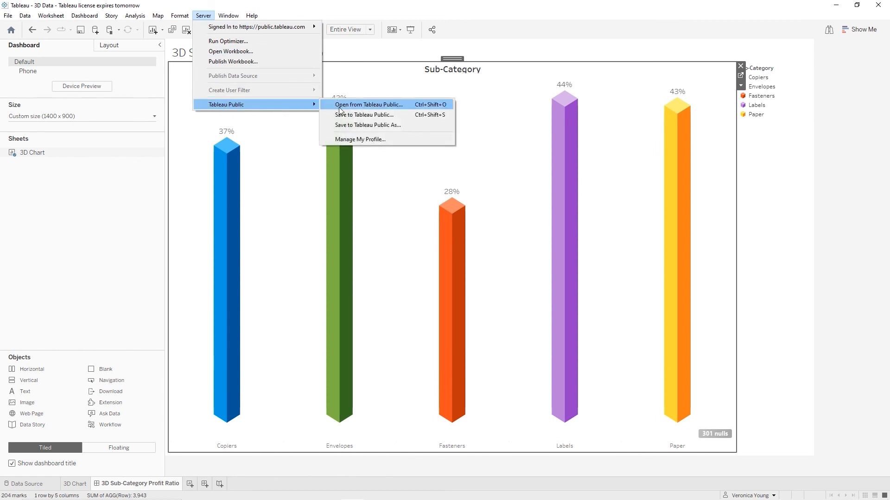
click(364, 115)
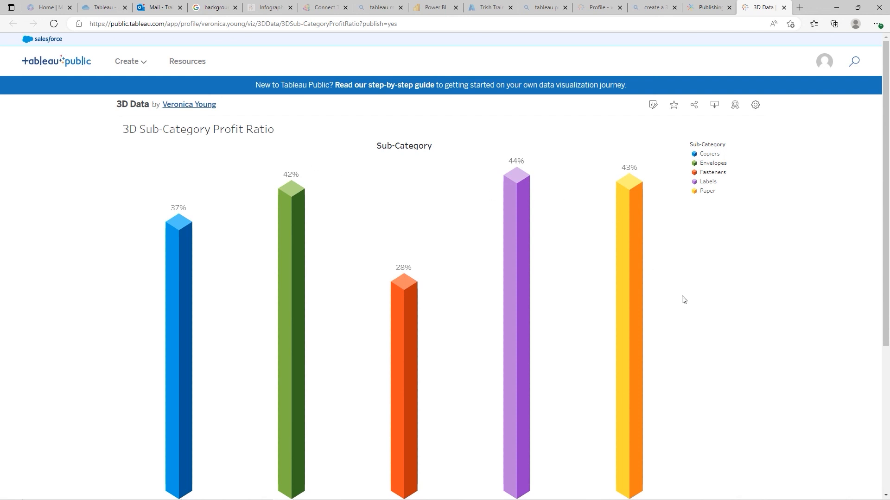
Examine the published dashboard's page in the browser, including its legend, viewing options and publication details.
scroll(683, 300, down, 3)
scroll(684, 300, up, 1)
scroll(683, 300, down, 3)
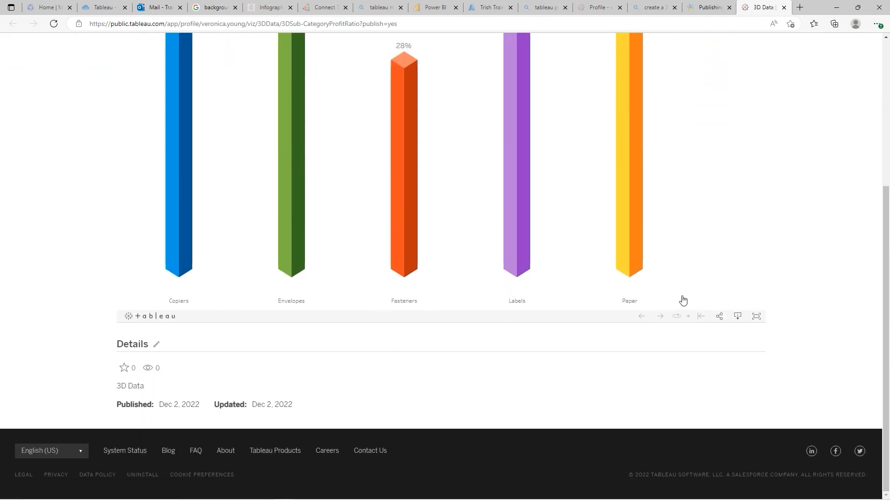
scroll(683, 299, up, 3)
scroll(681, 300, down, 3)
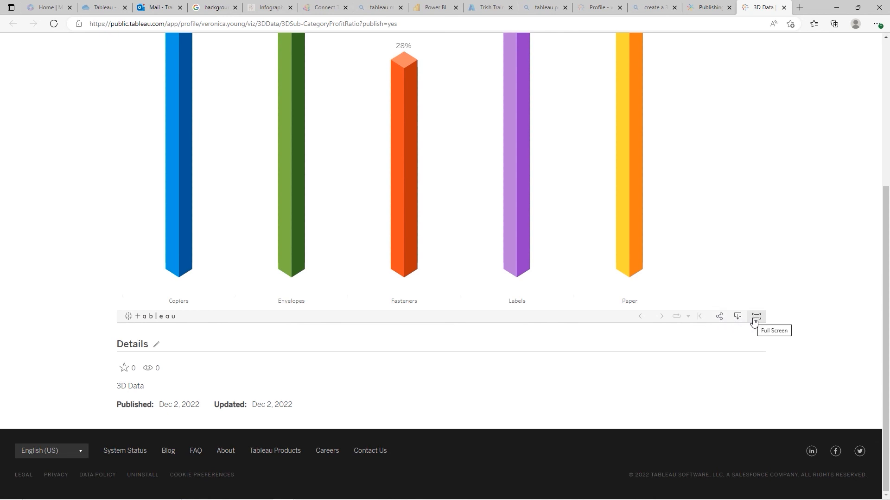
scroll(772, 255, up, 5)
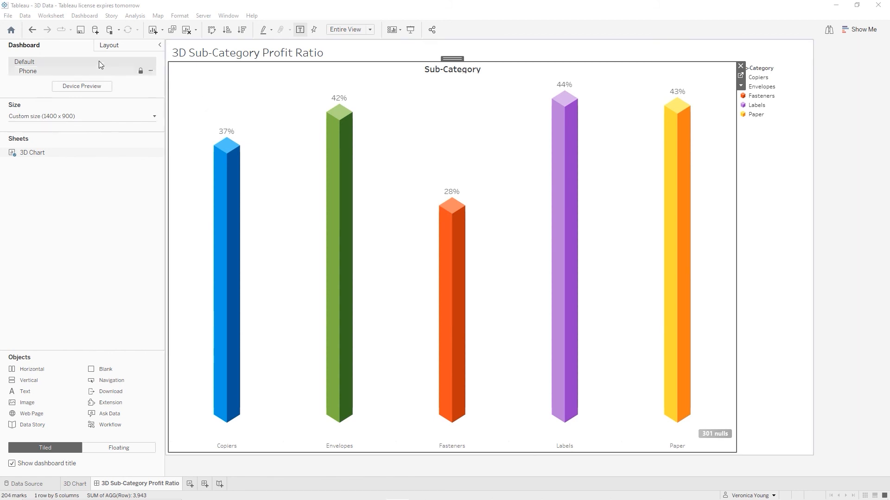
Return to Tableau Desktop, view the dashboard's Phone layout and decline replacing the auto-generated layout with a custom one.
click(30, 74)
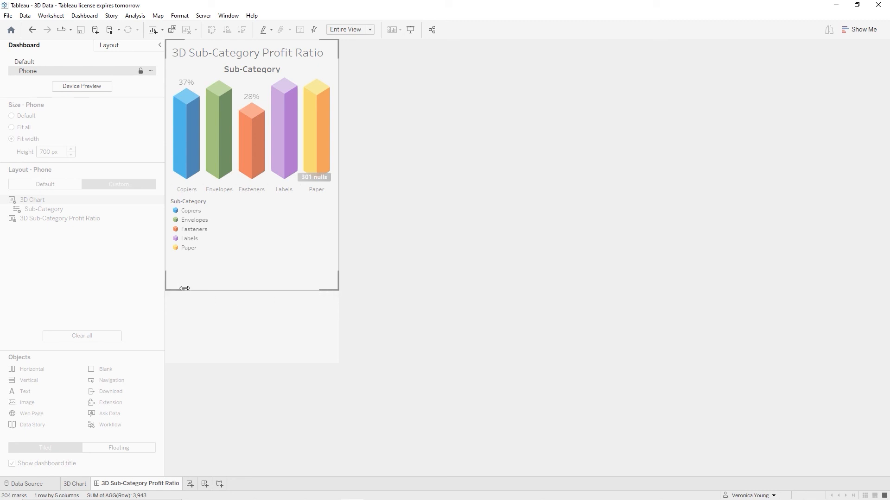
click(338, 269)
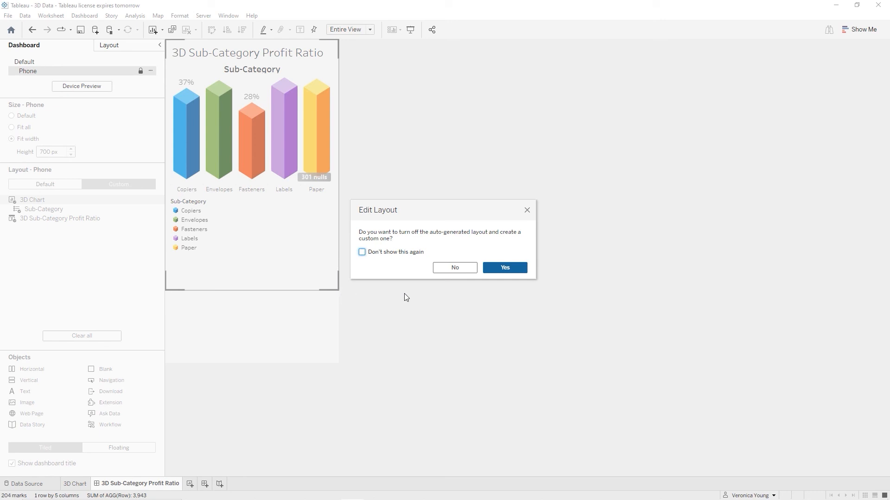
click(455, 269)
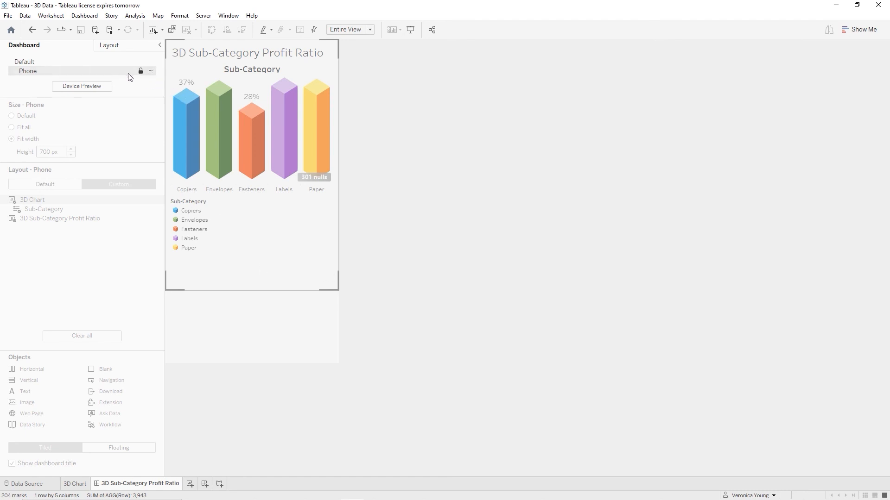
Preview the Phone layout on the available iPhone, Samsung and Google Pixel models, finish on Samsung Galaxy S Series (360 x 740), and save the workbook.
click(77, 88)
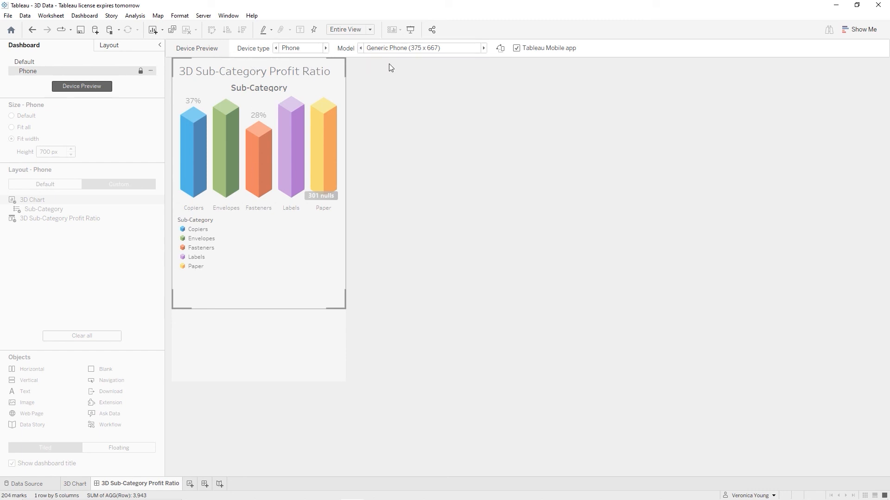
click(484, 48)
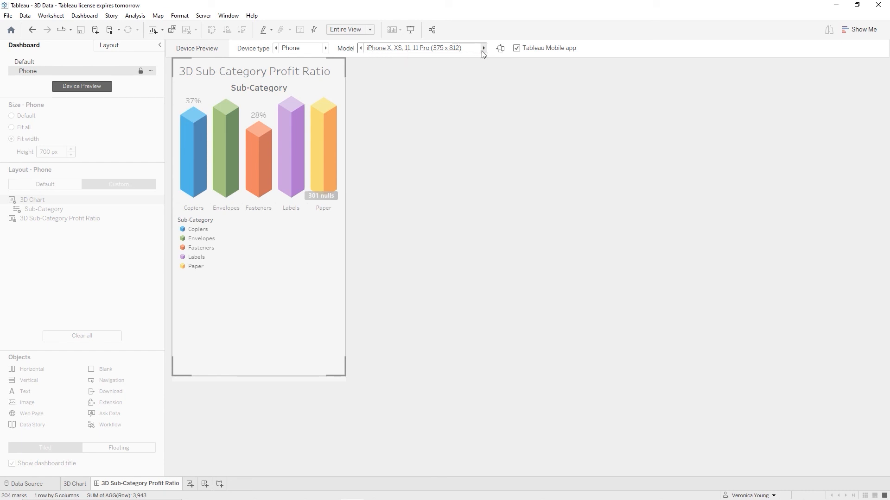
click(484, 48)
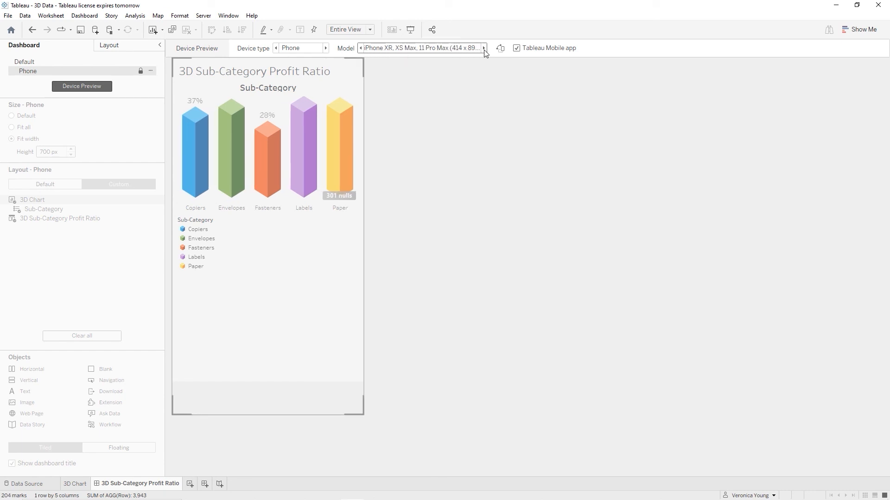
click(360, 48)
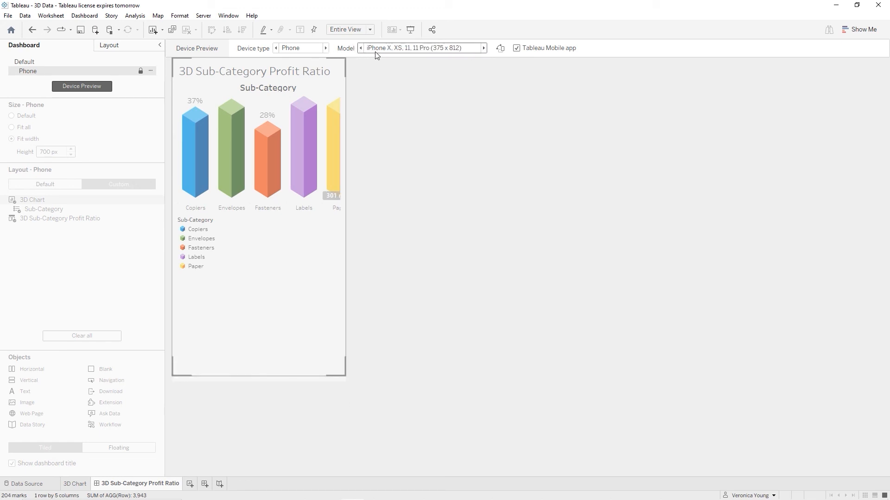
click(484, 50)
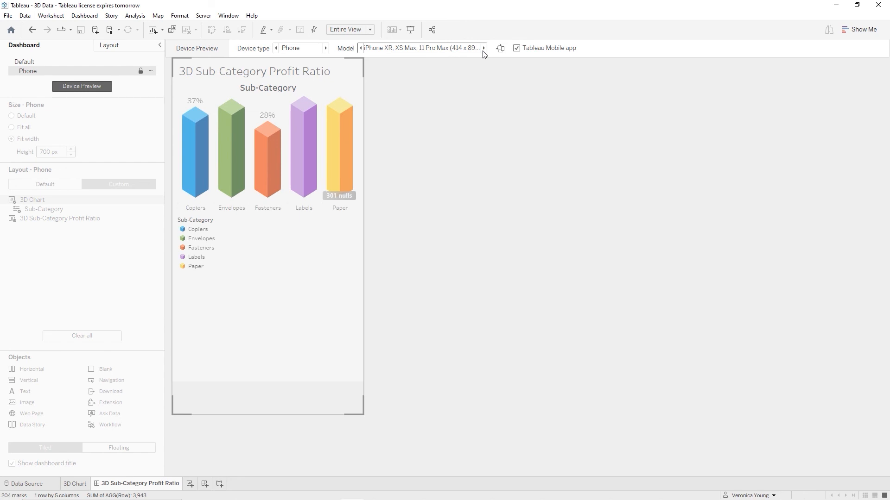
click(483, 50)
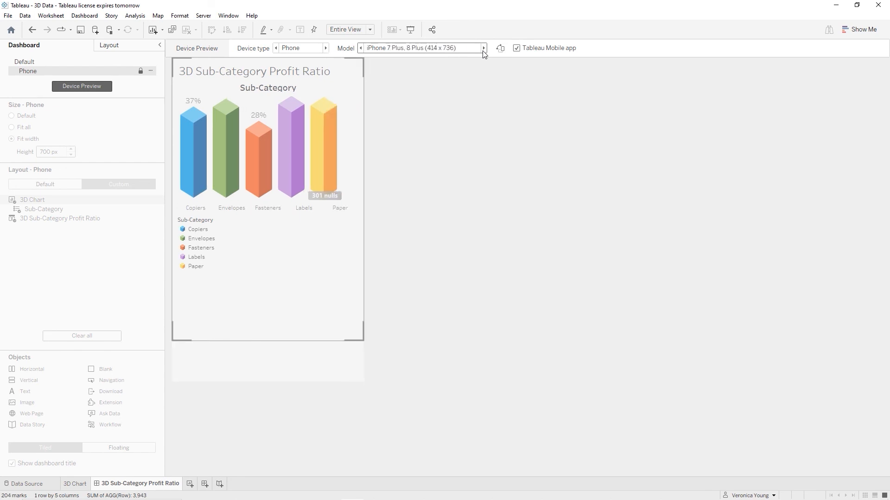
click(482, 50)
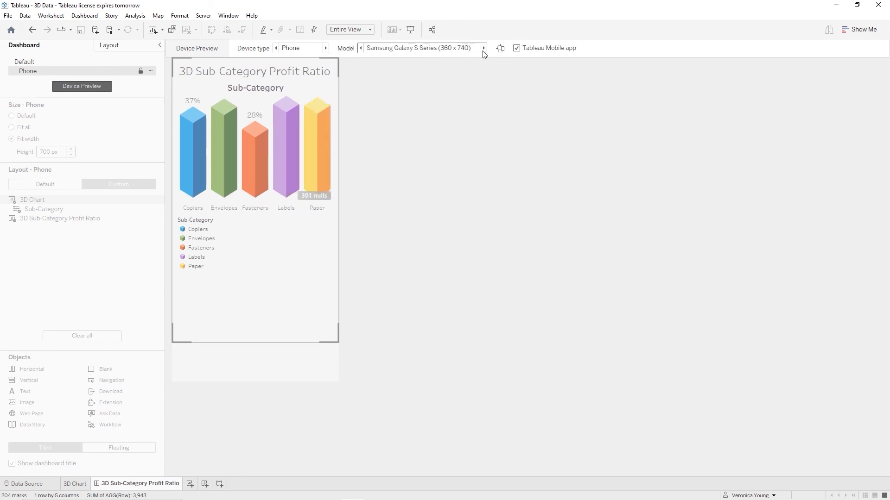
click(482, 50)
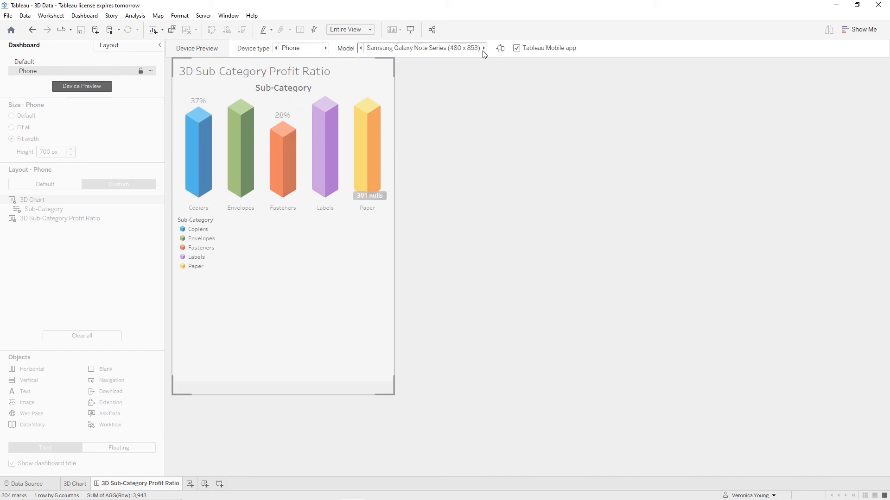
click(483, 48)
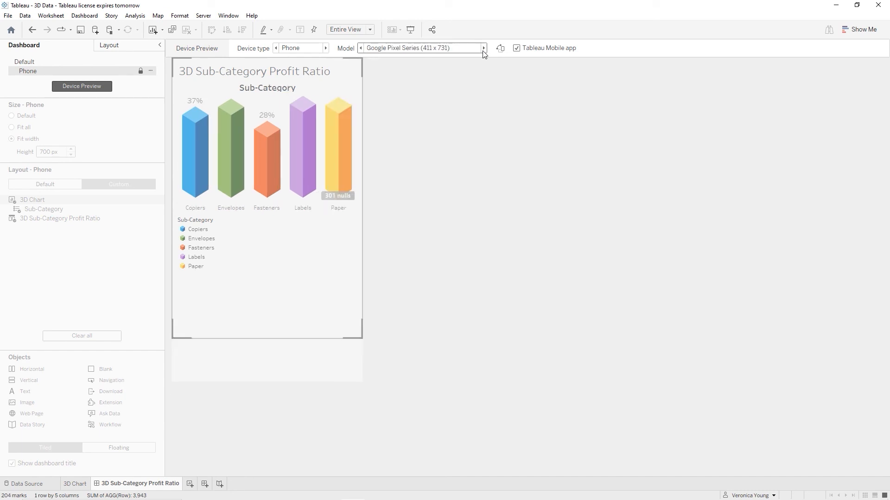
click(361, 49)
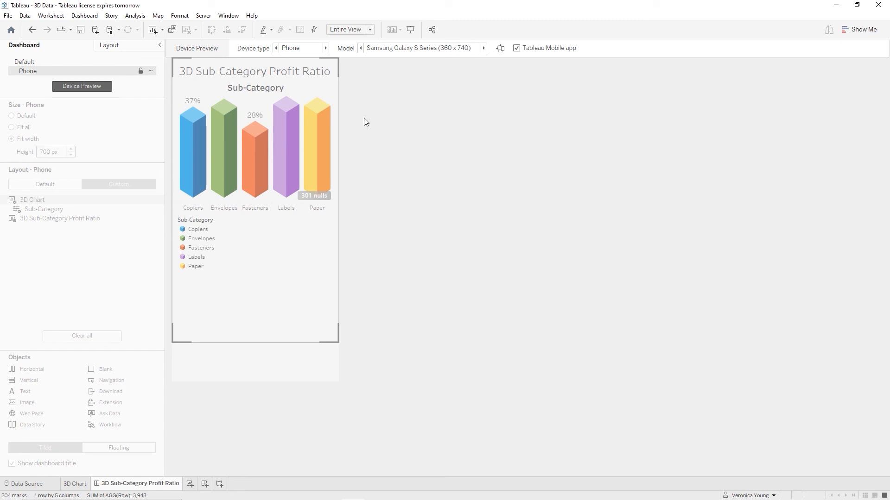
click(80, 30)
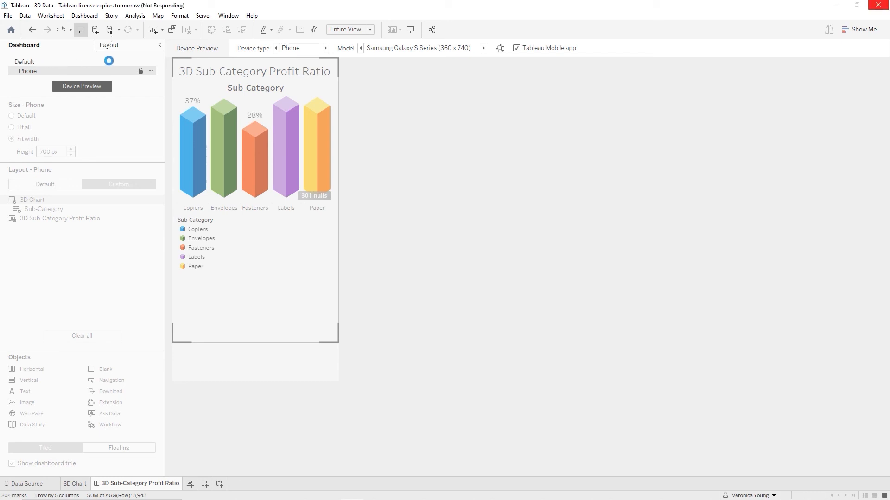
In the Default layout, give the 3D Chart item a solid orange border of medium thickness and save the workbook.
click(32, 62)
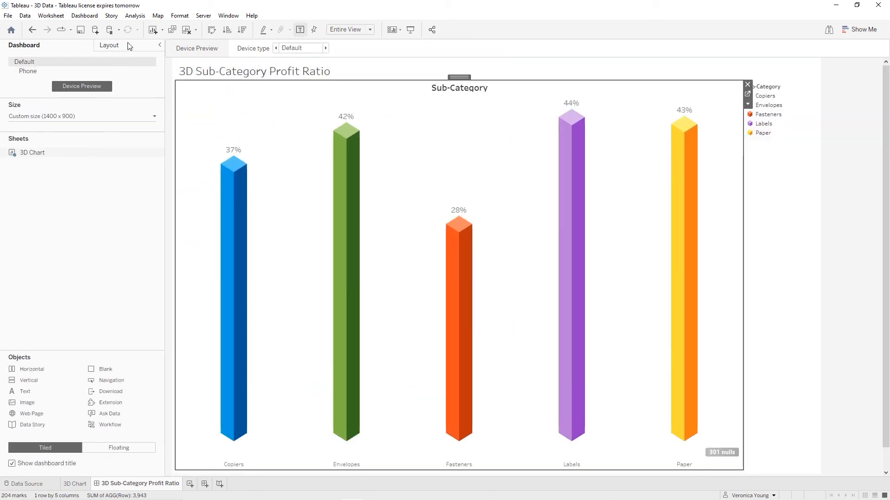
click(116, 47)
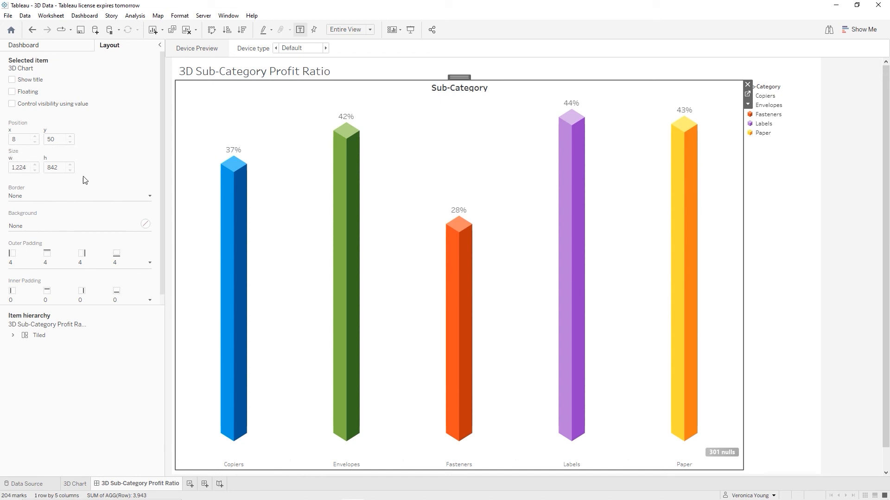
click(150, 196)
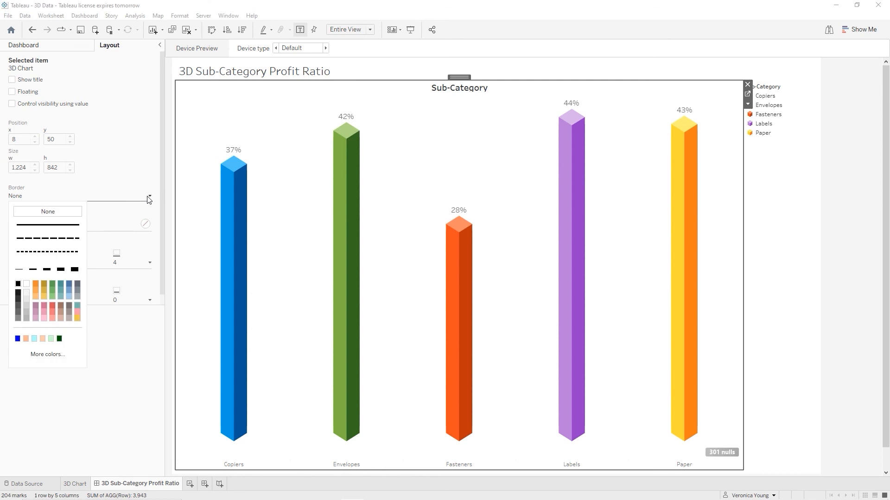
click(35, 285)
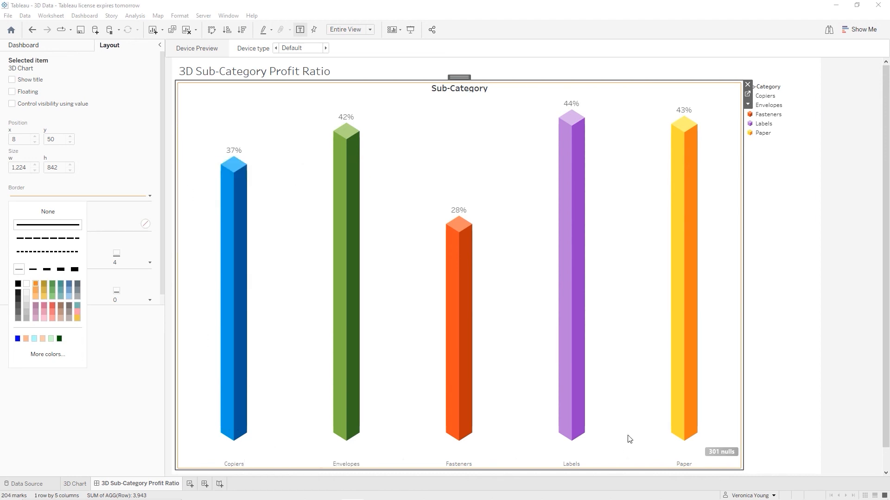
mouse_move(676, 126)
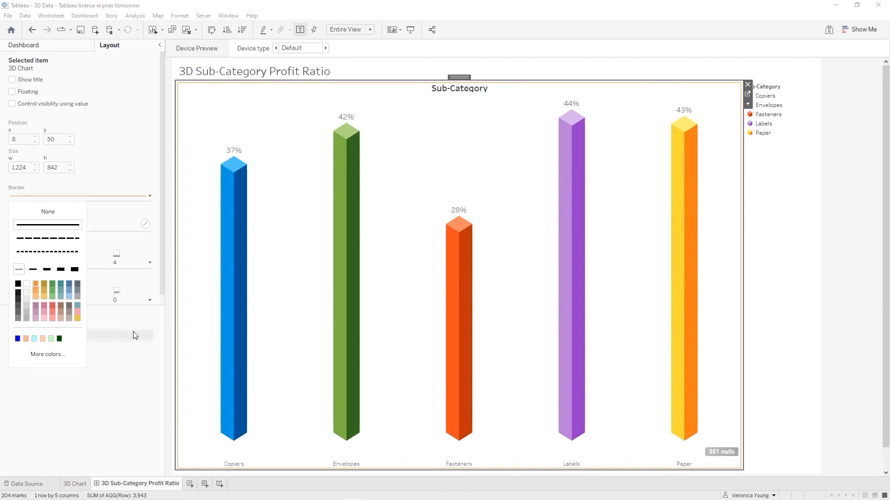
click(48, 272)
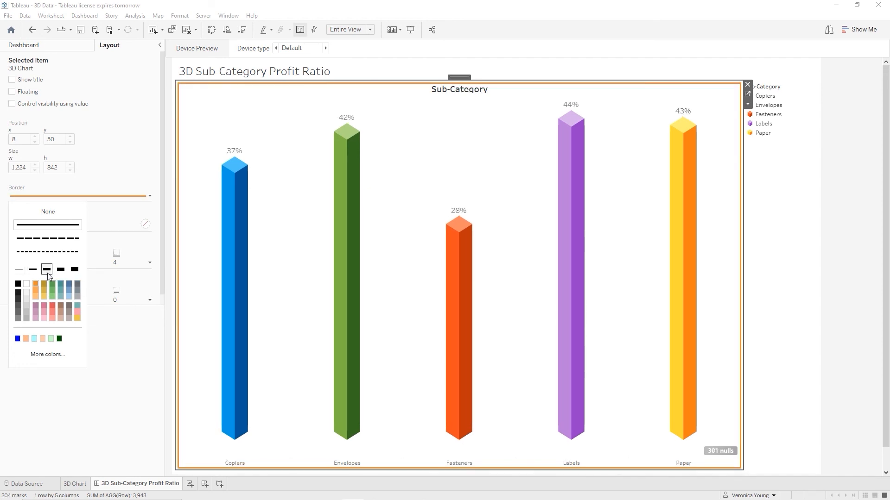
click(109, 369)
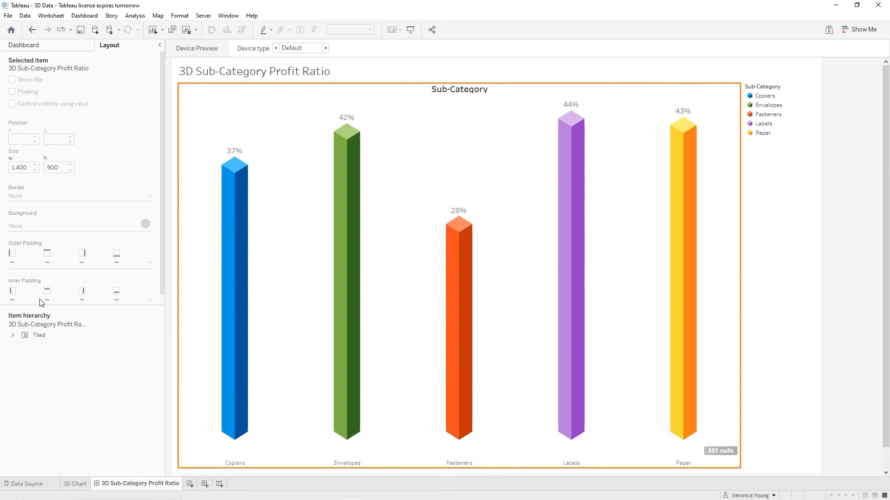
drag(162, 288, 171, 235)
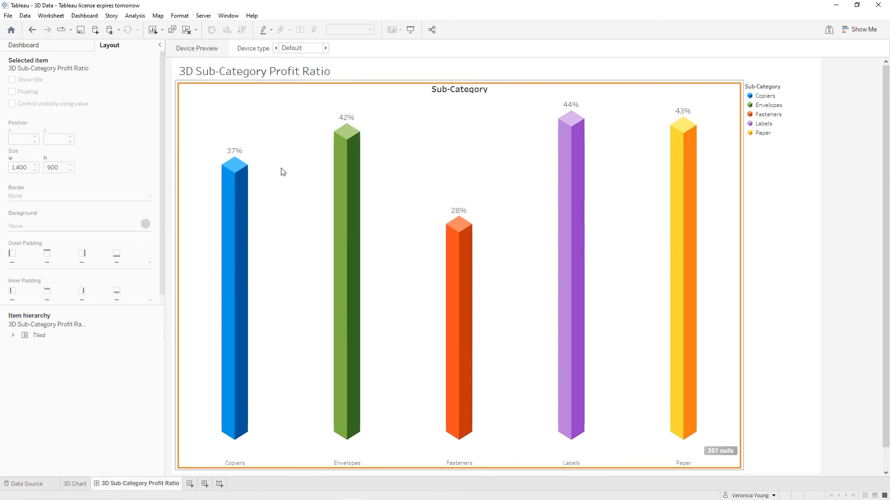
click(82, 30)
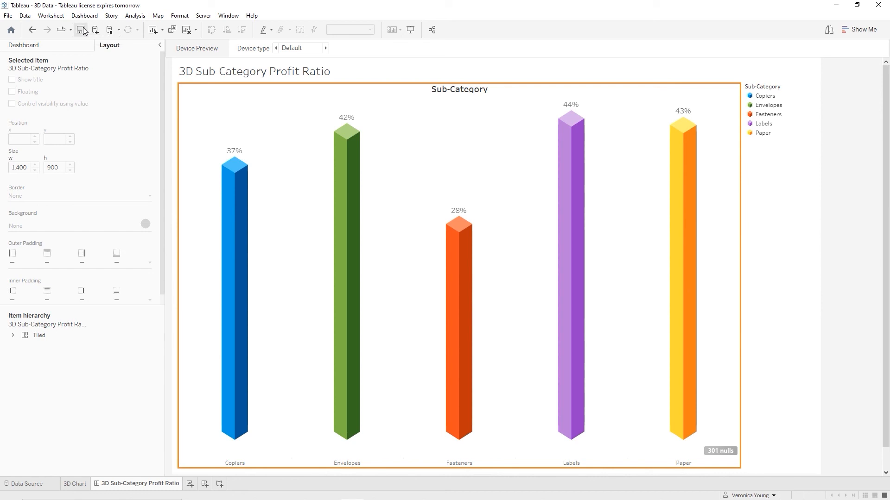